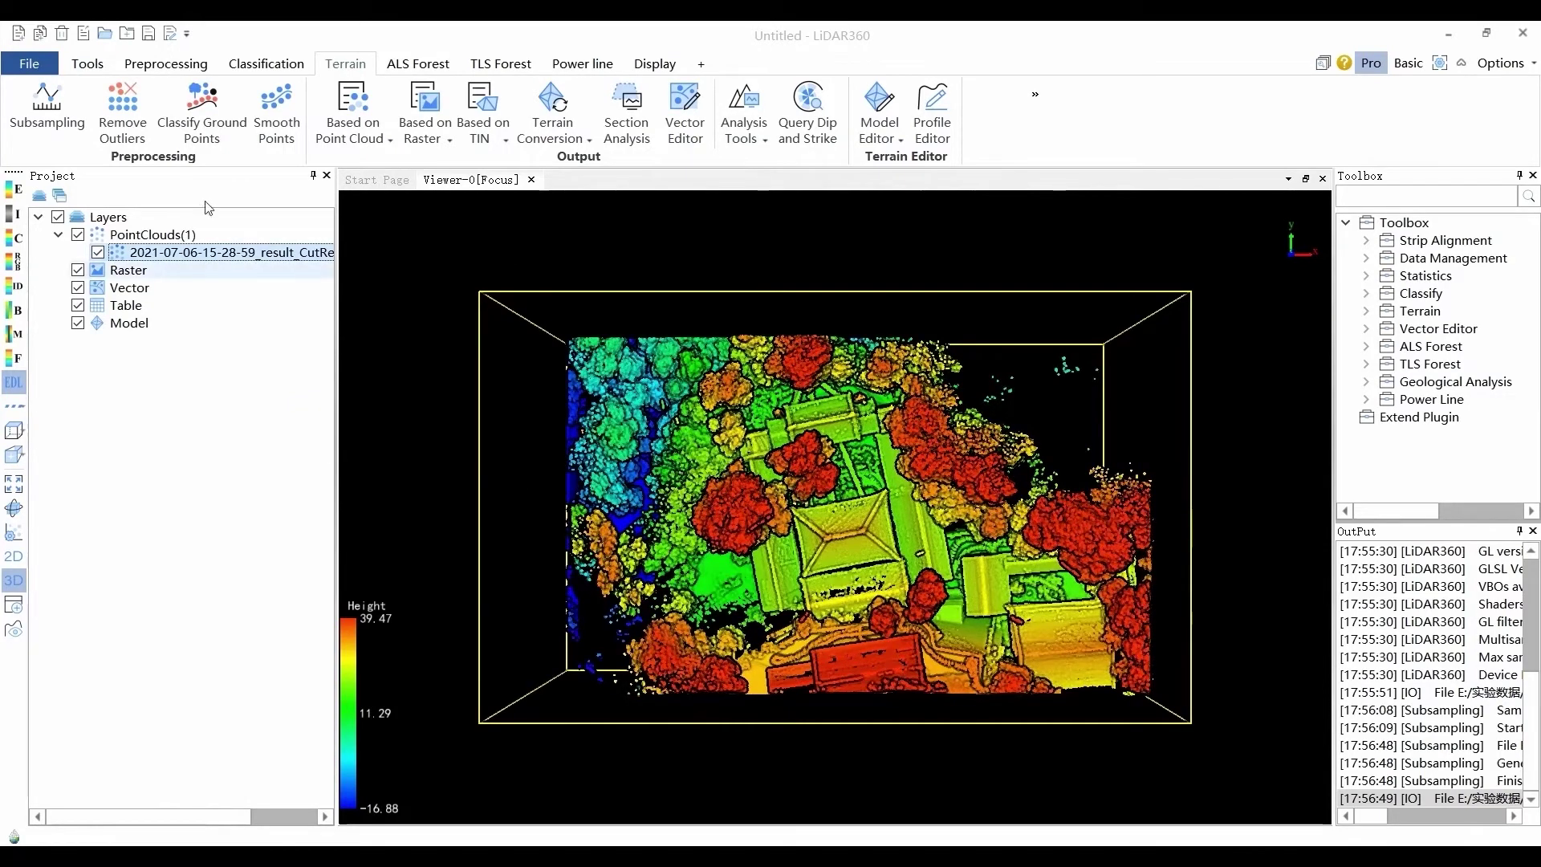
Remove outliers from the subsampled point cloud with 10 neighbor points and 5 multiples of std deviation, adding the result to the project
left_click(123, 128)
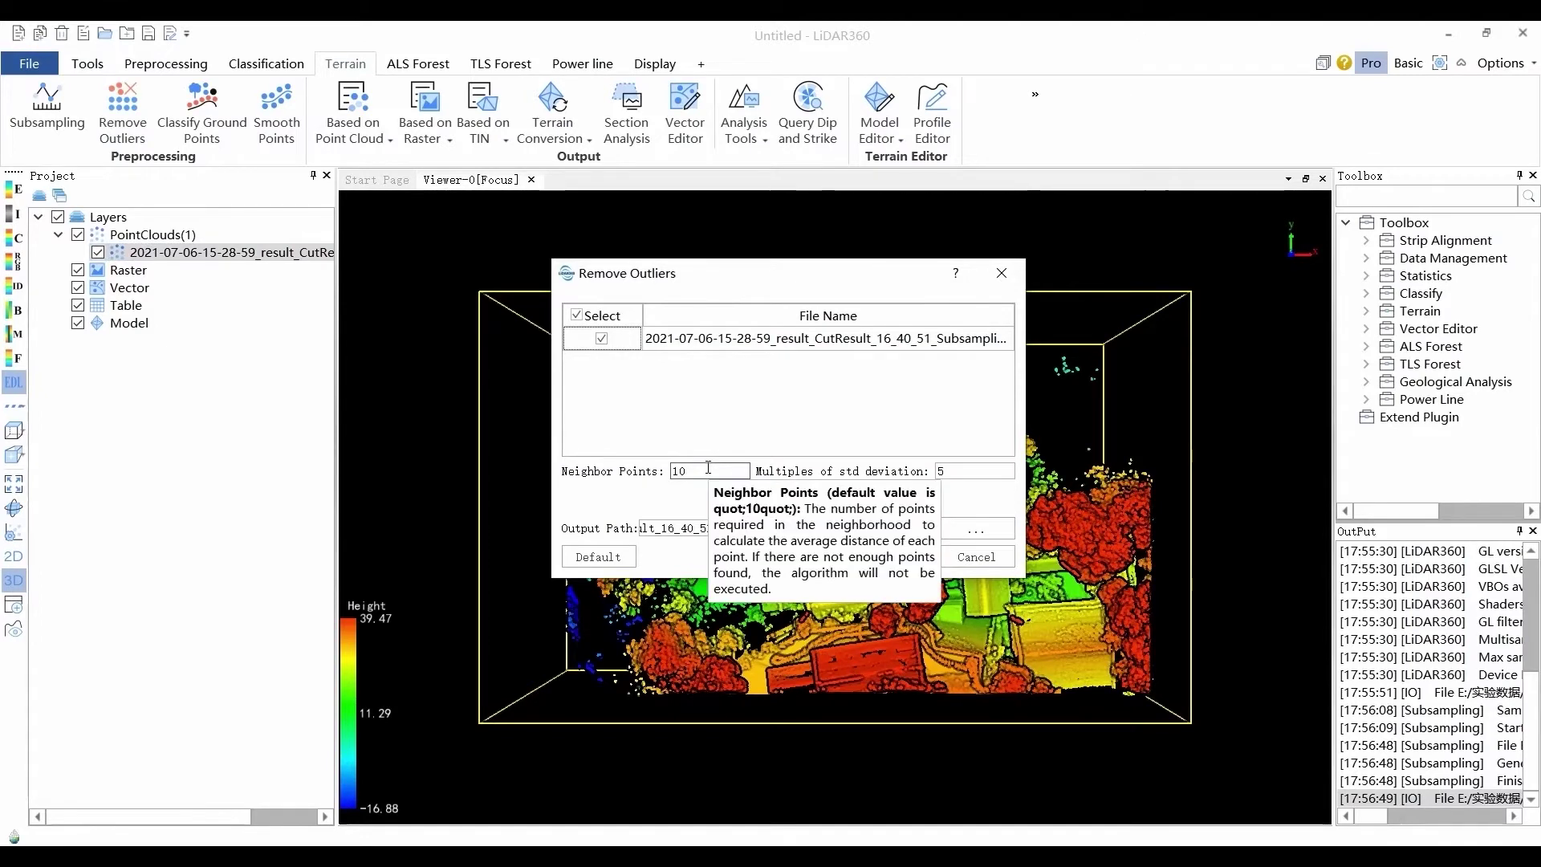
mouse_move(956, 473)
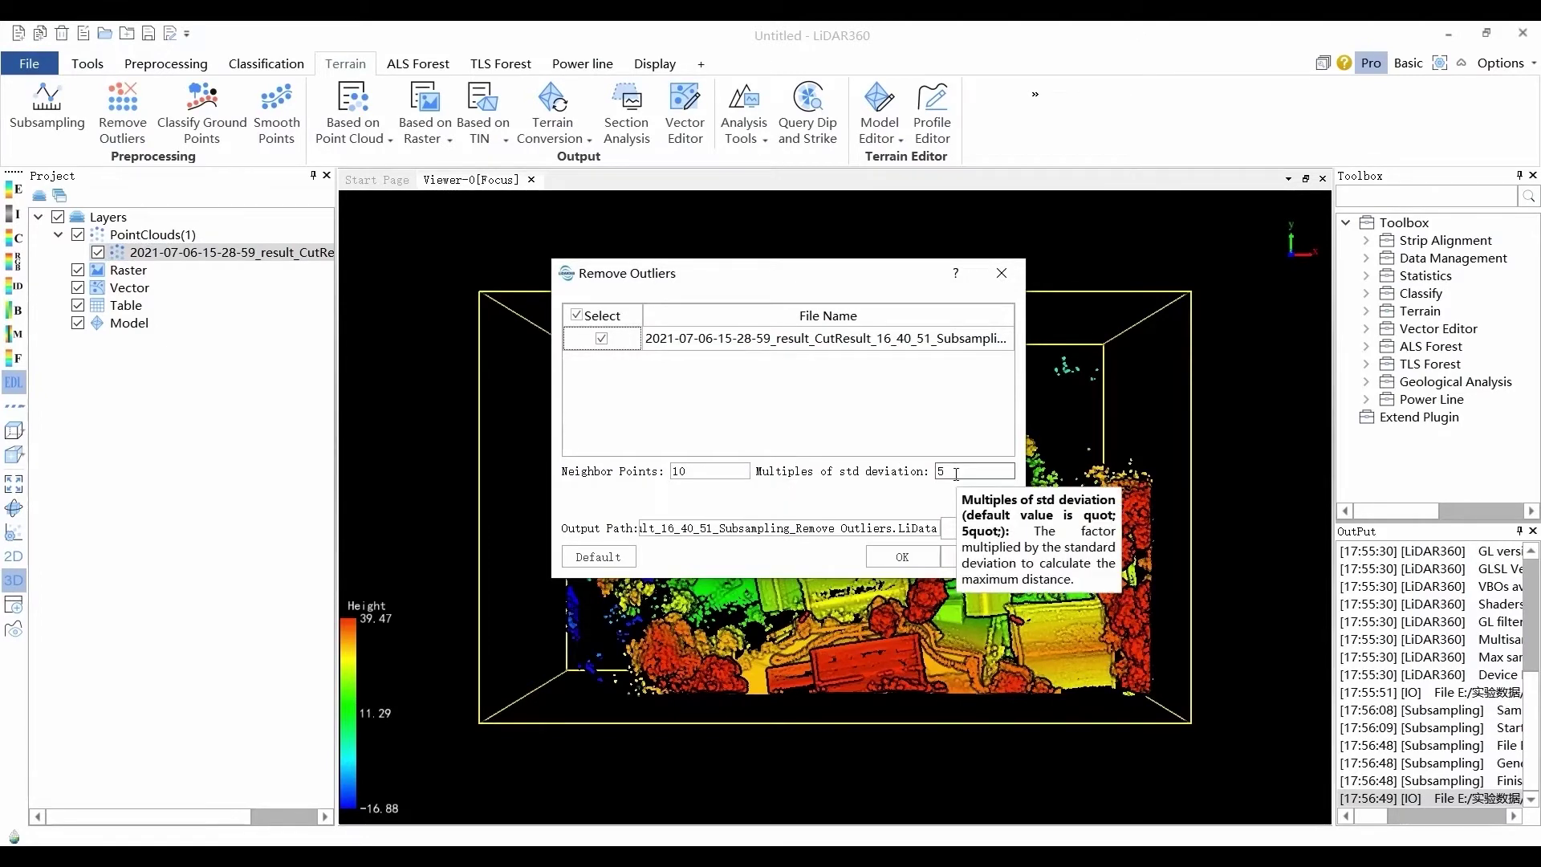
left_click(891, 553)
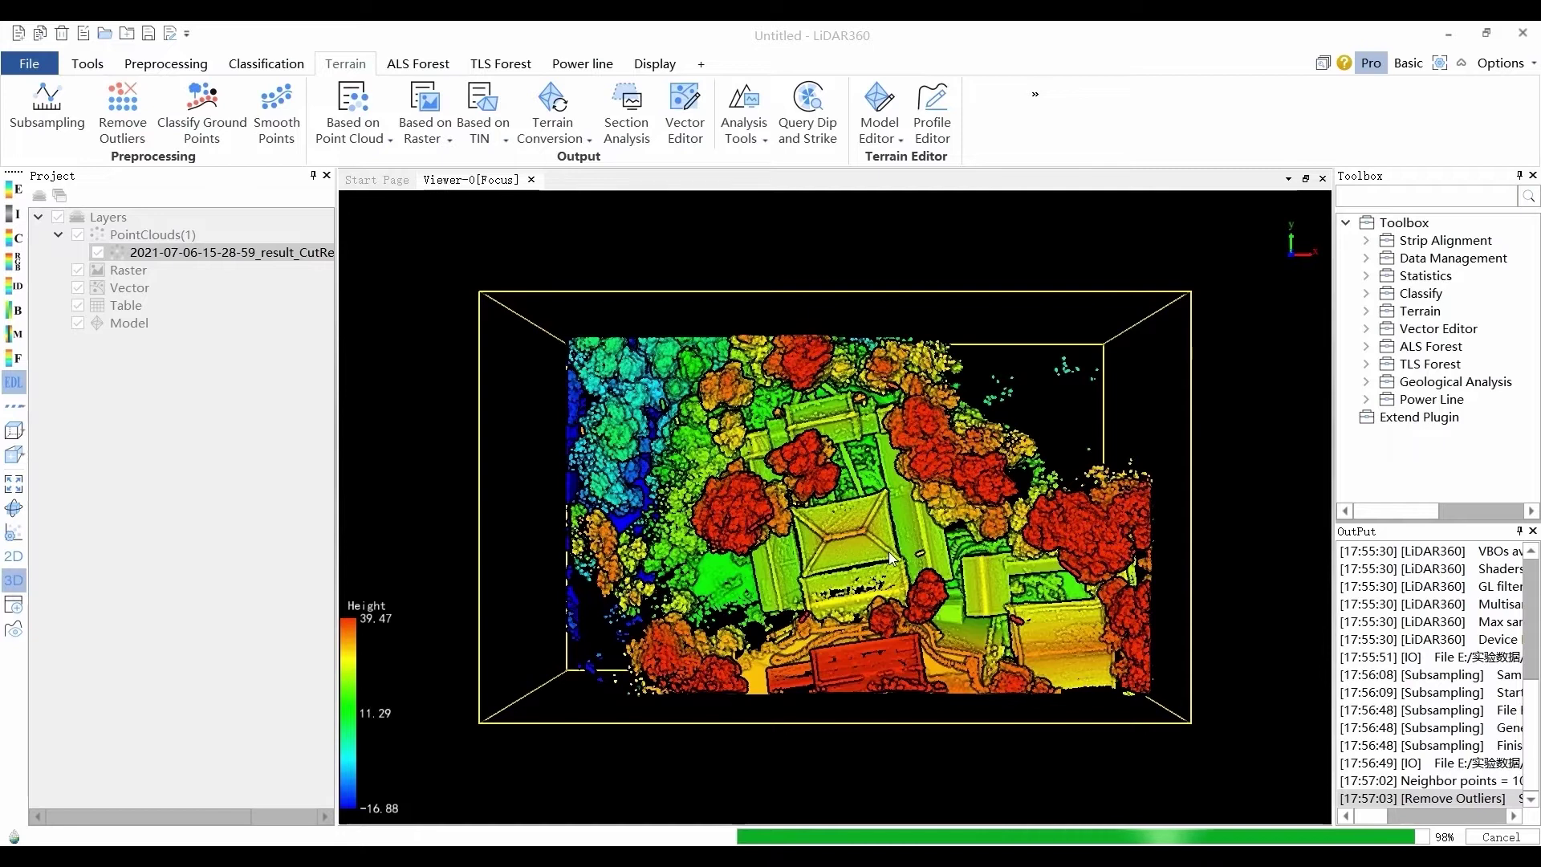
left_click(760, 451)
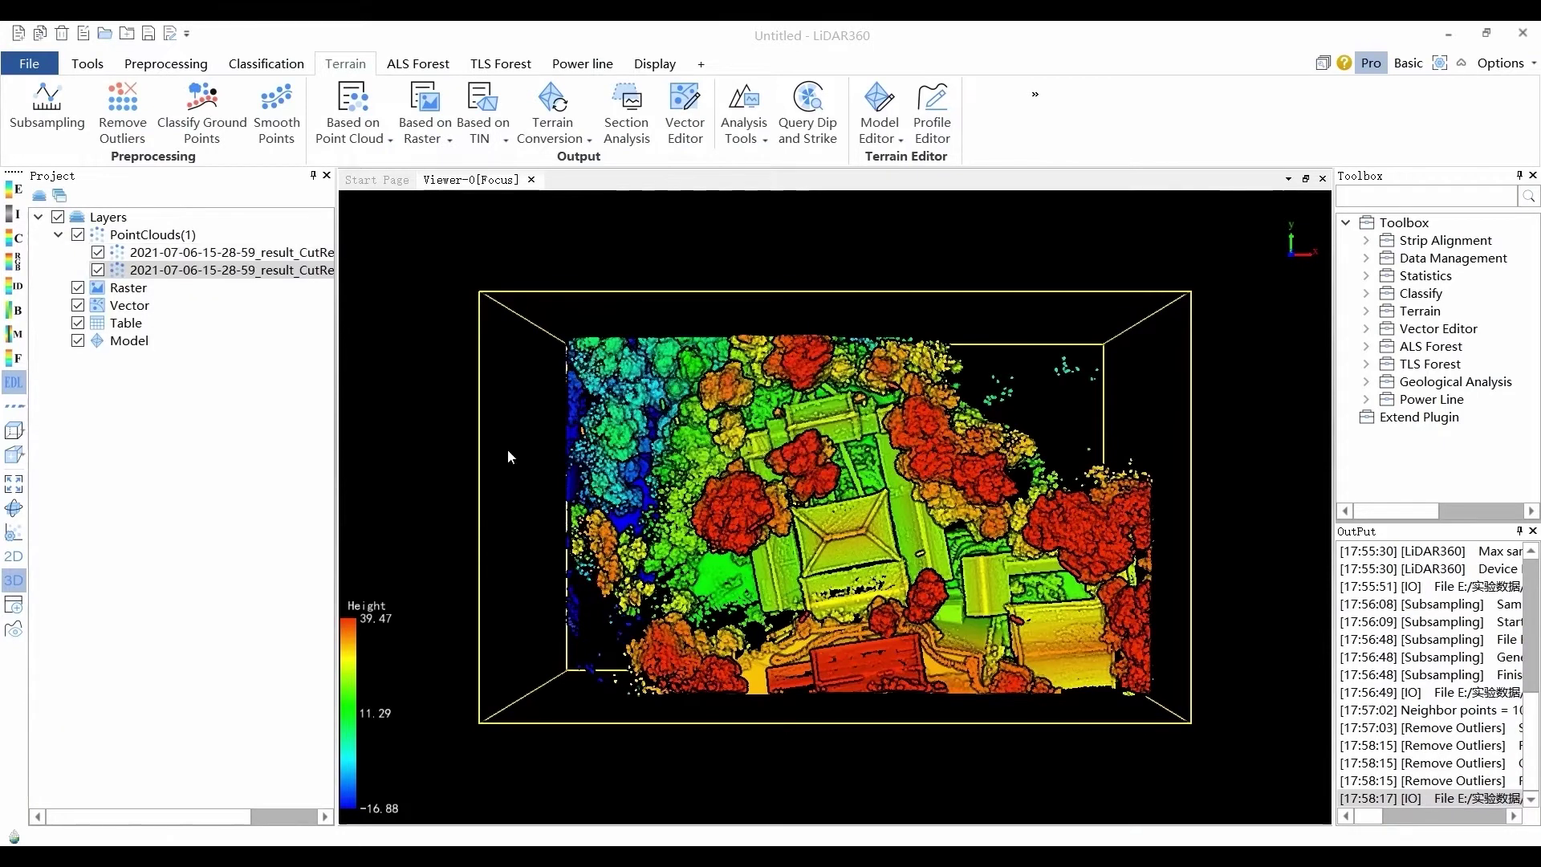
Toggle the original subsampled cloud's visibility to compare it with the outlier-removed cloud, and remove the original from the project
left_click(98, 270)
left_click(98, 271)
left_click(98, 271)
left_click(98, 272)
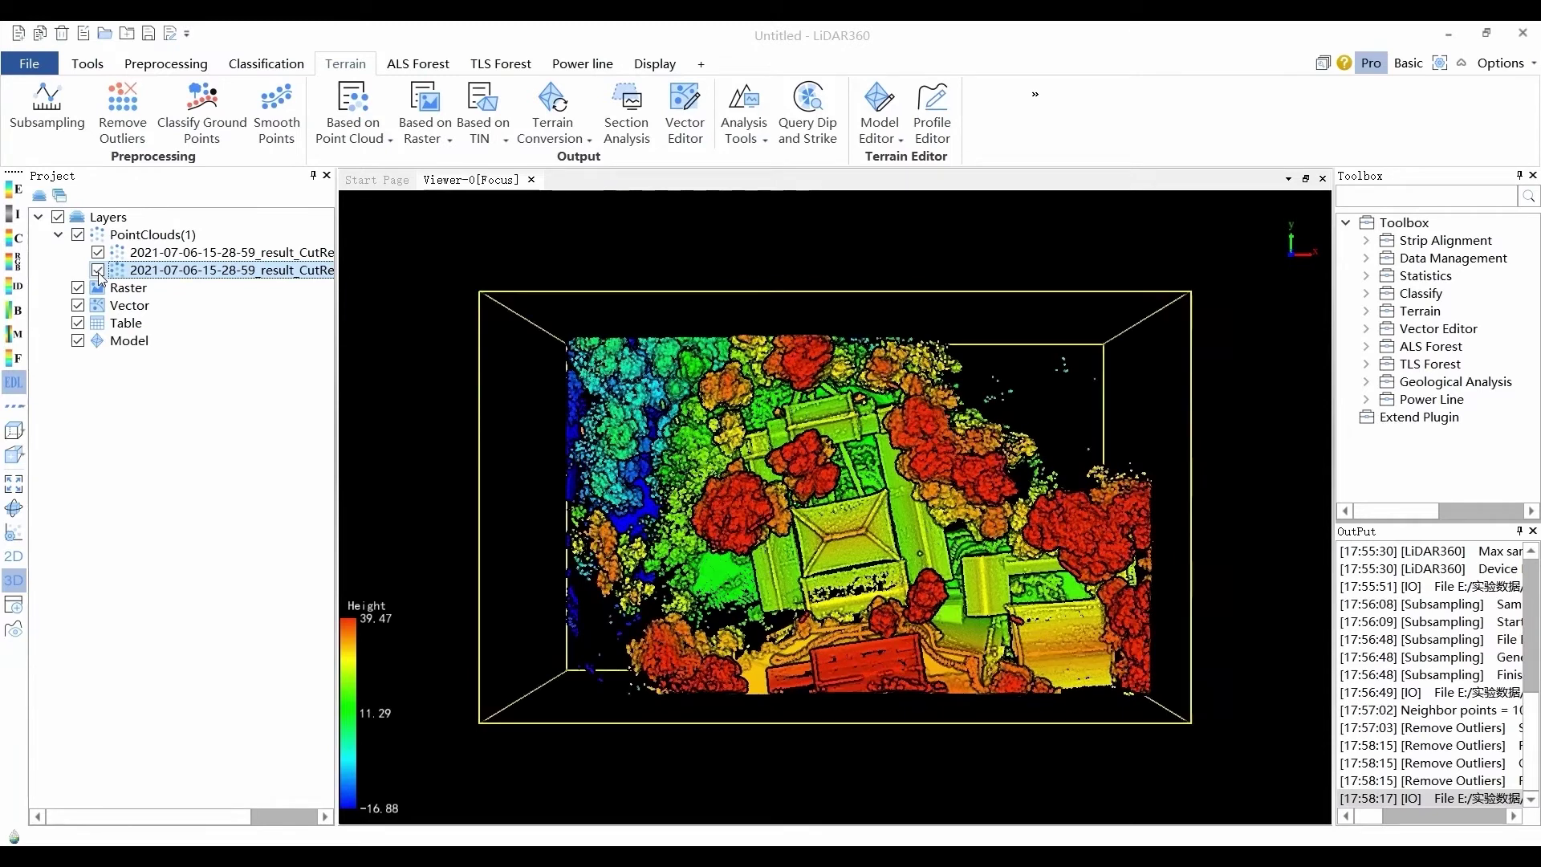
left_click(98, 271)
right_click(122, 276)
left_click(161, 480)
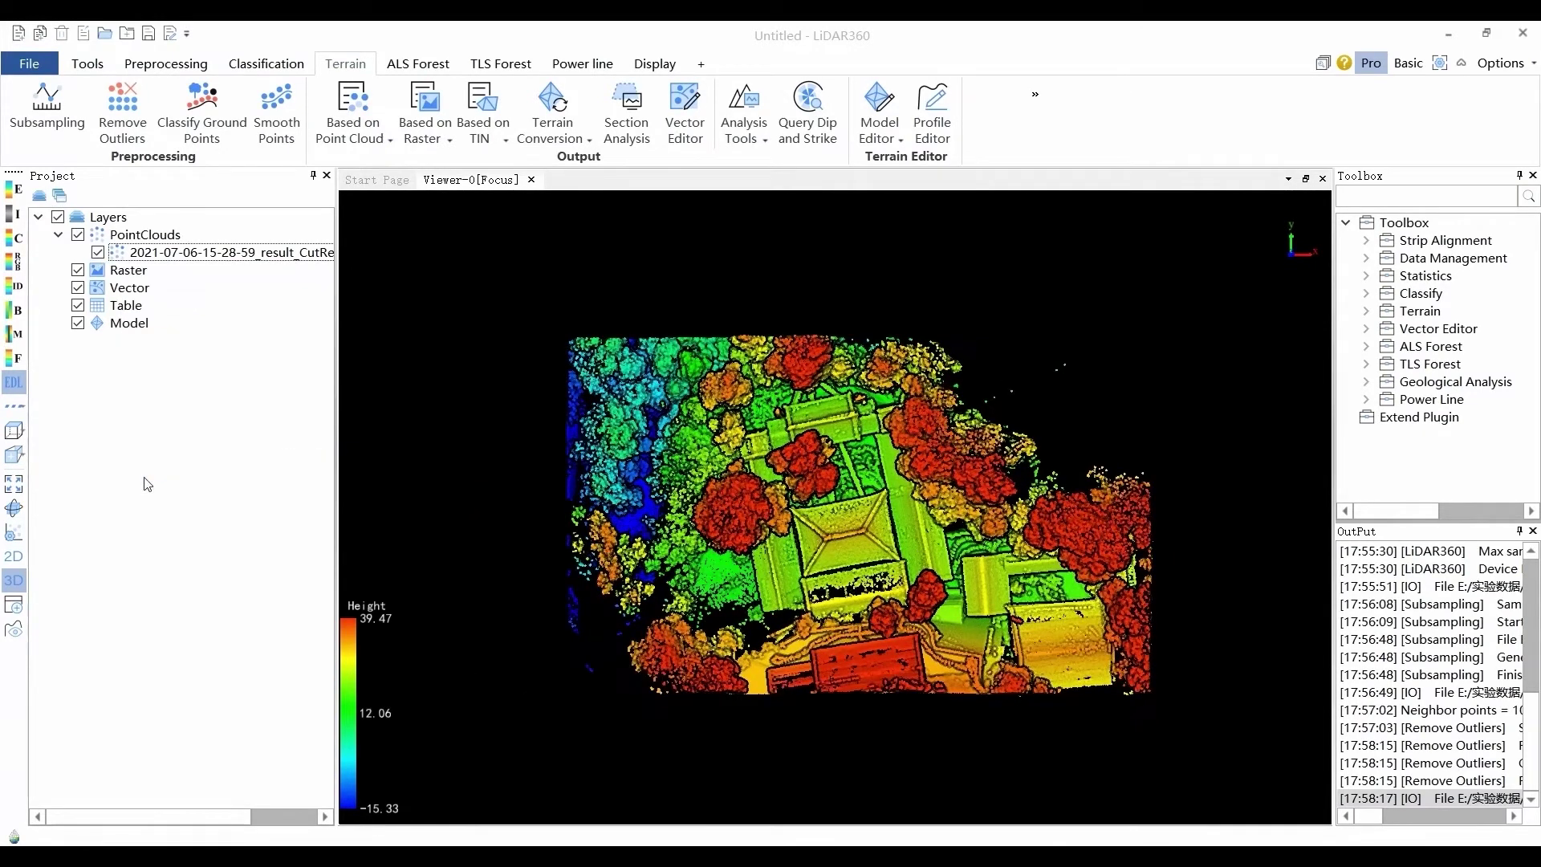
Cut a north-south profile about 0.96 m wide through the yellow-roofed building at the scene's southeast corner
left_click(211, 252)
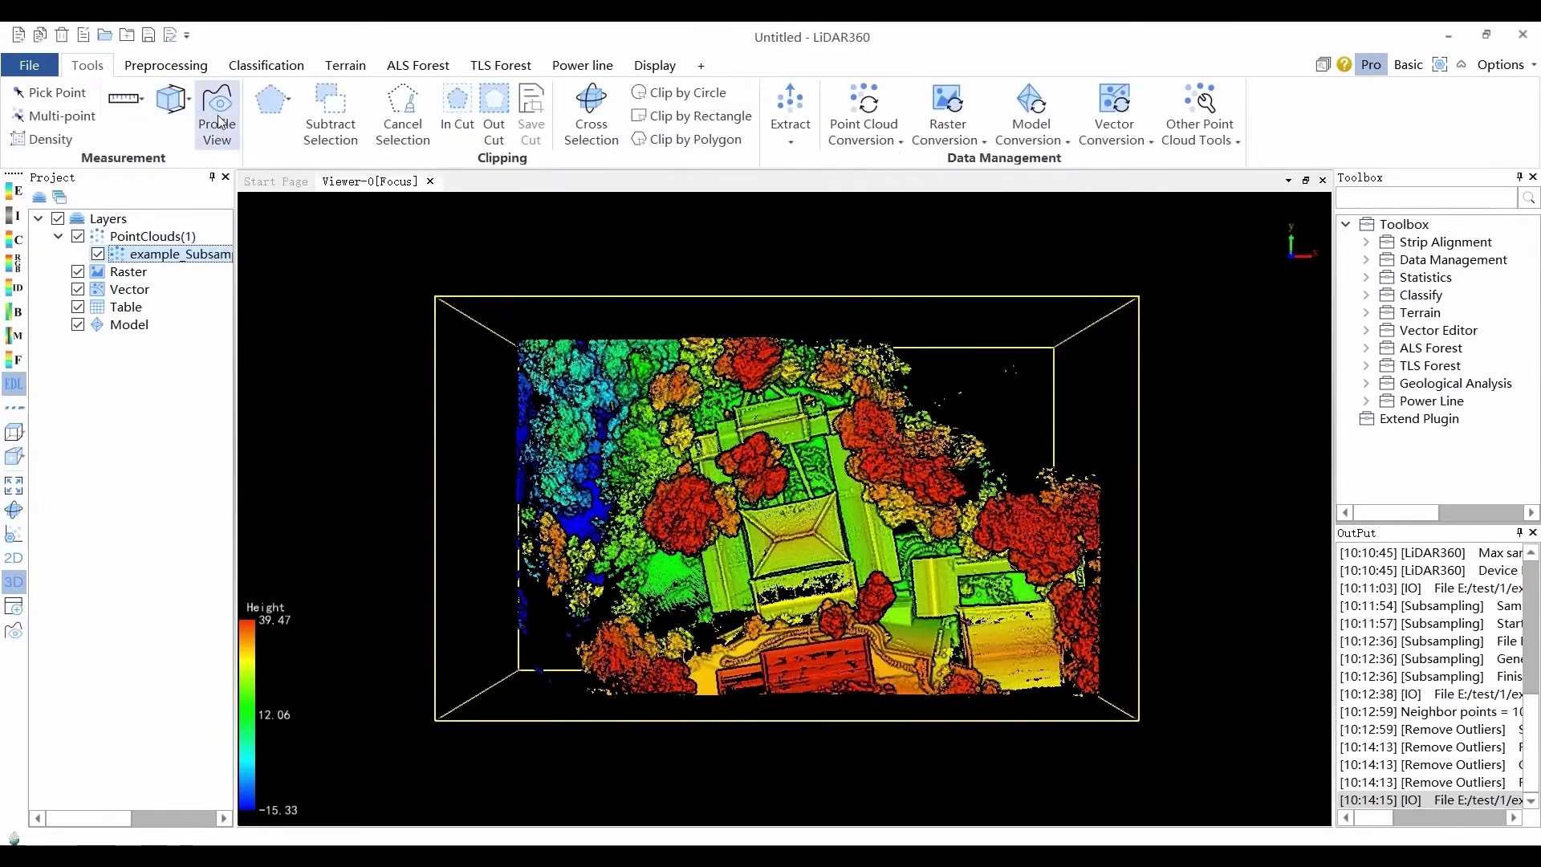
left_click(217, 116)
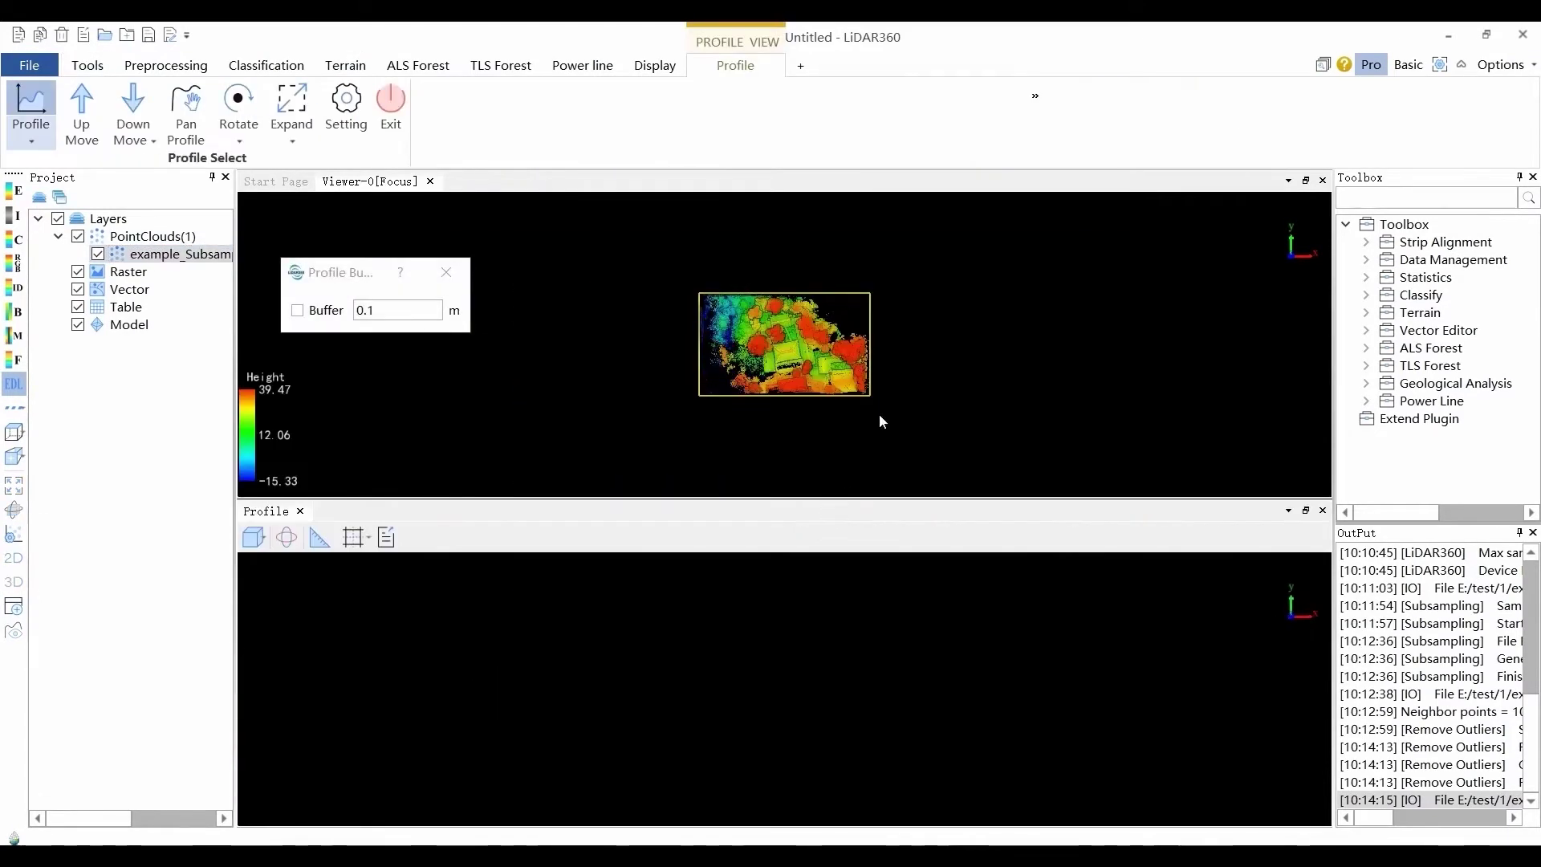
scroll(857, 395, "up", 3)
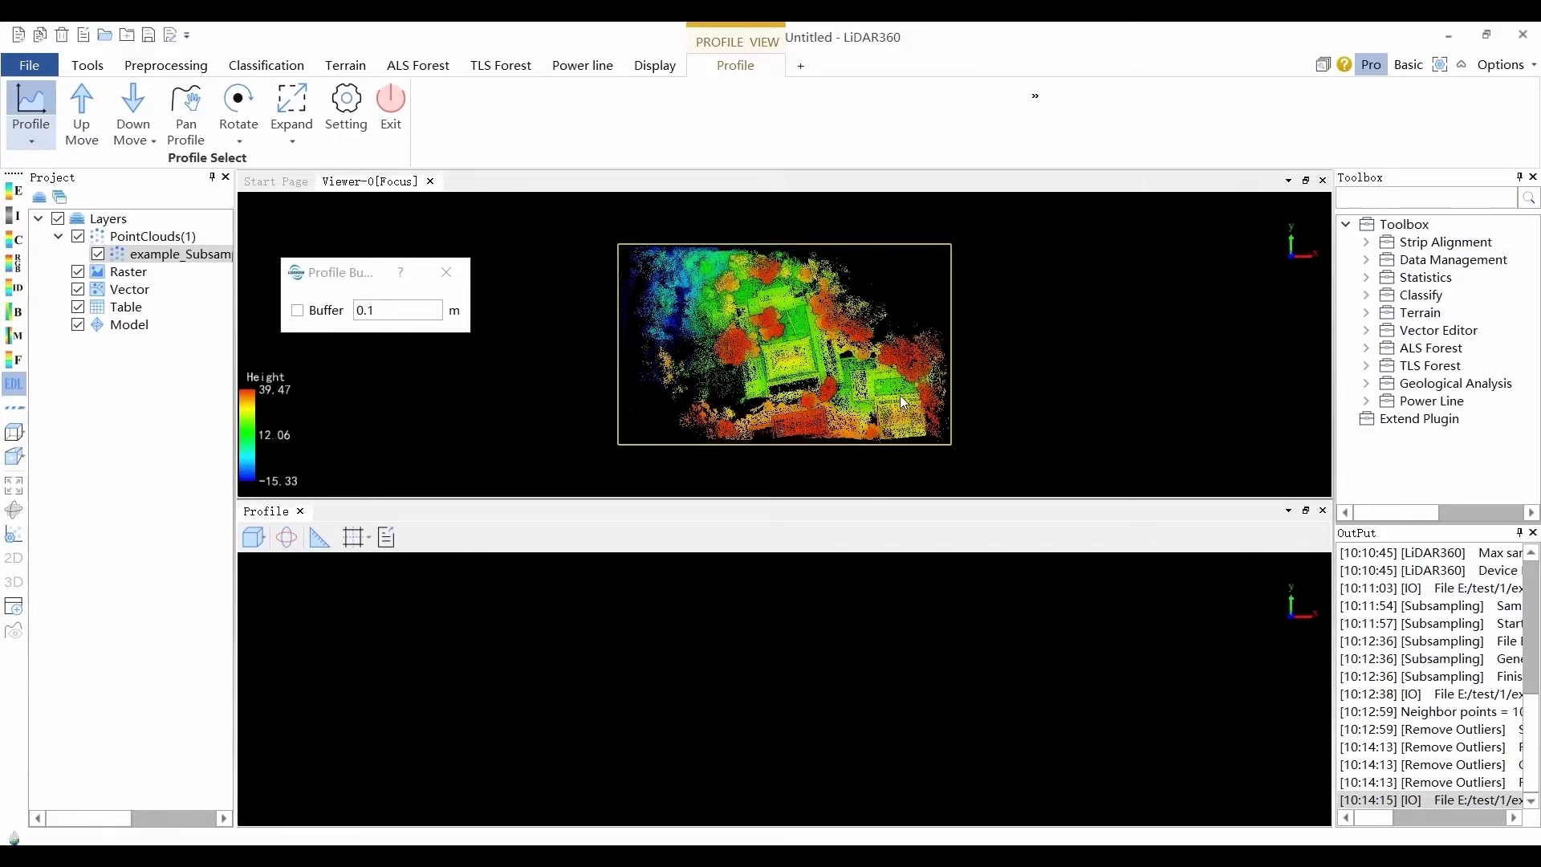
left_click(899, 411)
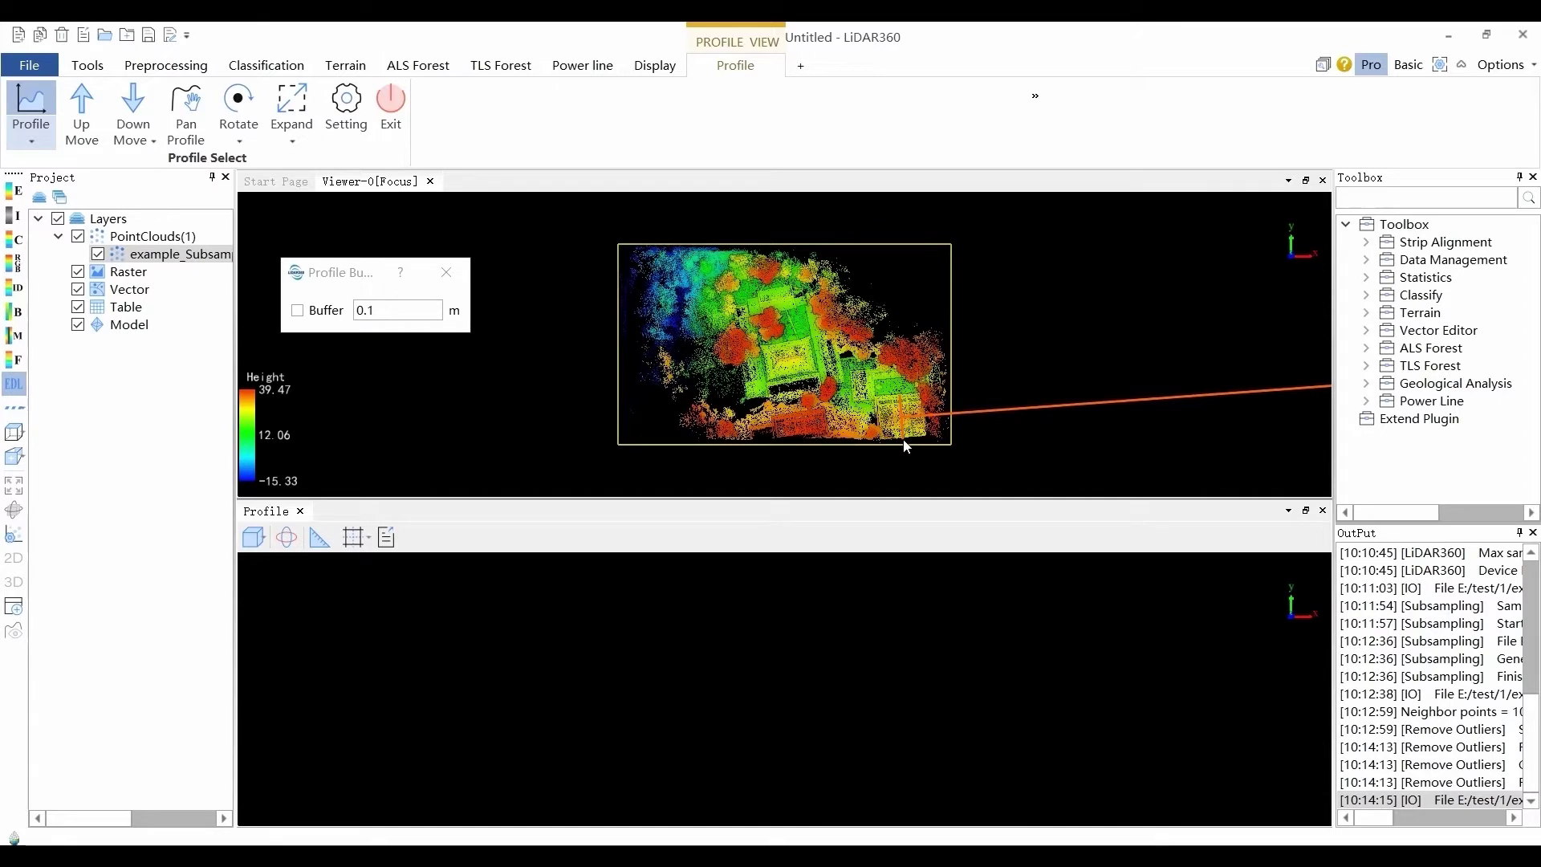
left_click(902, 444)
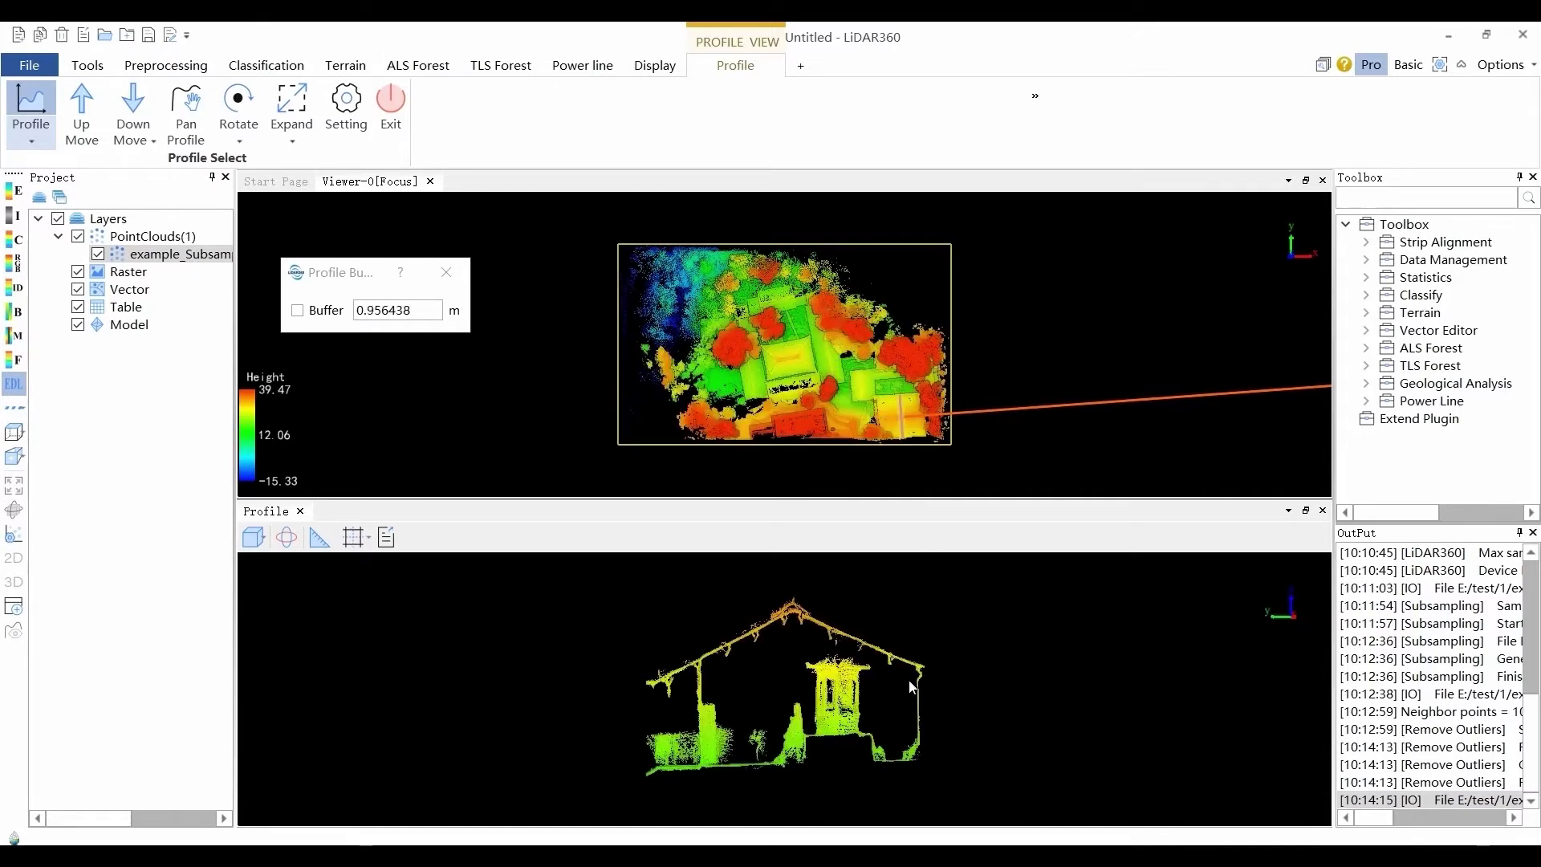
Measure along the sloping roof points near the ridge in the profile, and exit the profile view
scroll(889, 707, "up", 5)
scroll(889, 706, "up", 6)
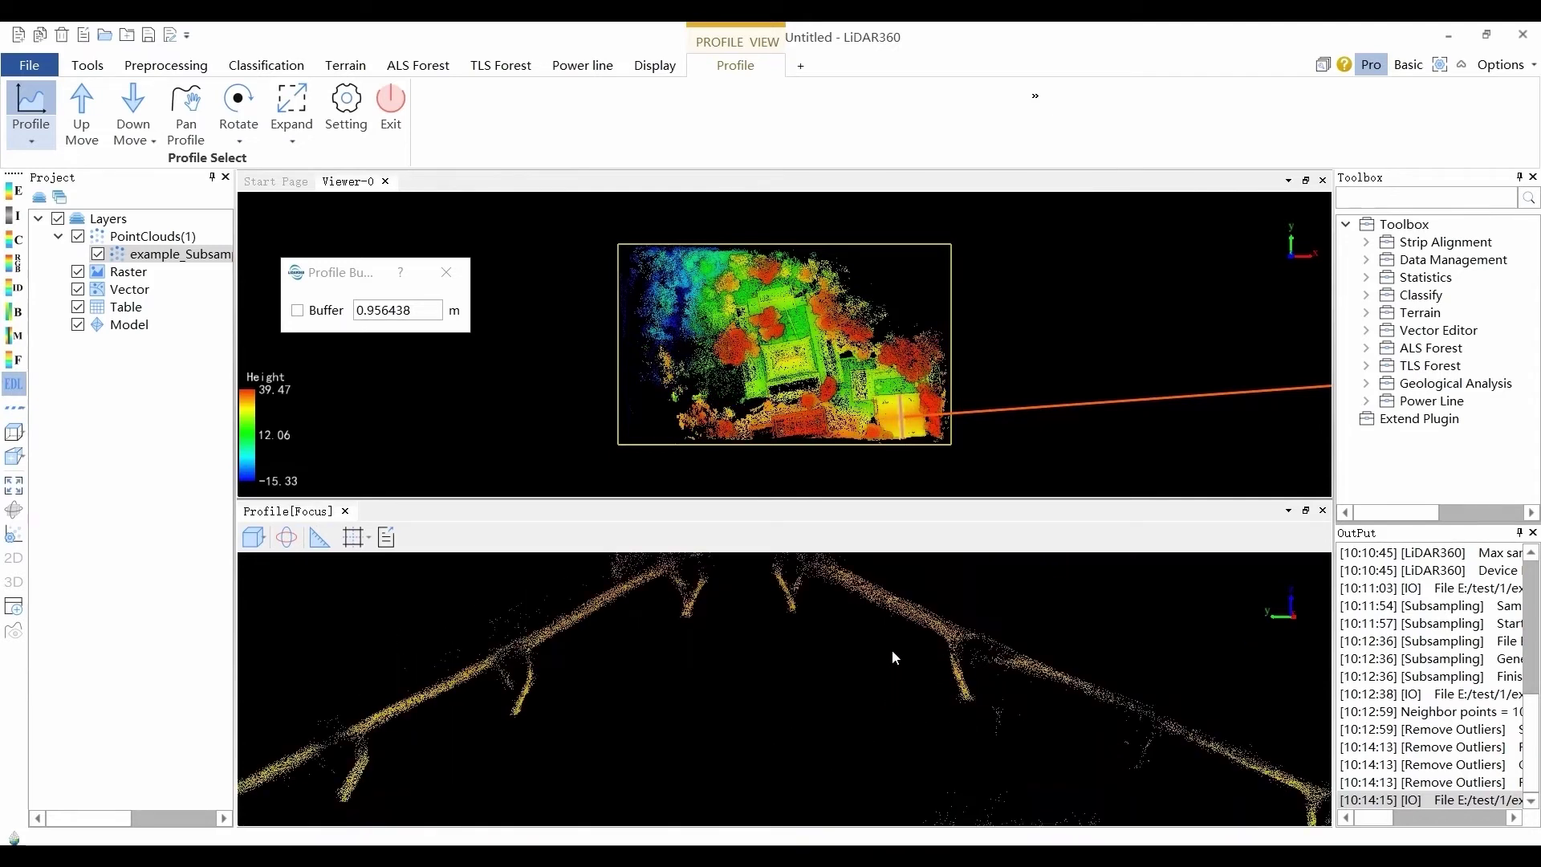
left_click(853, 629)
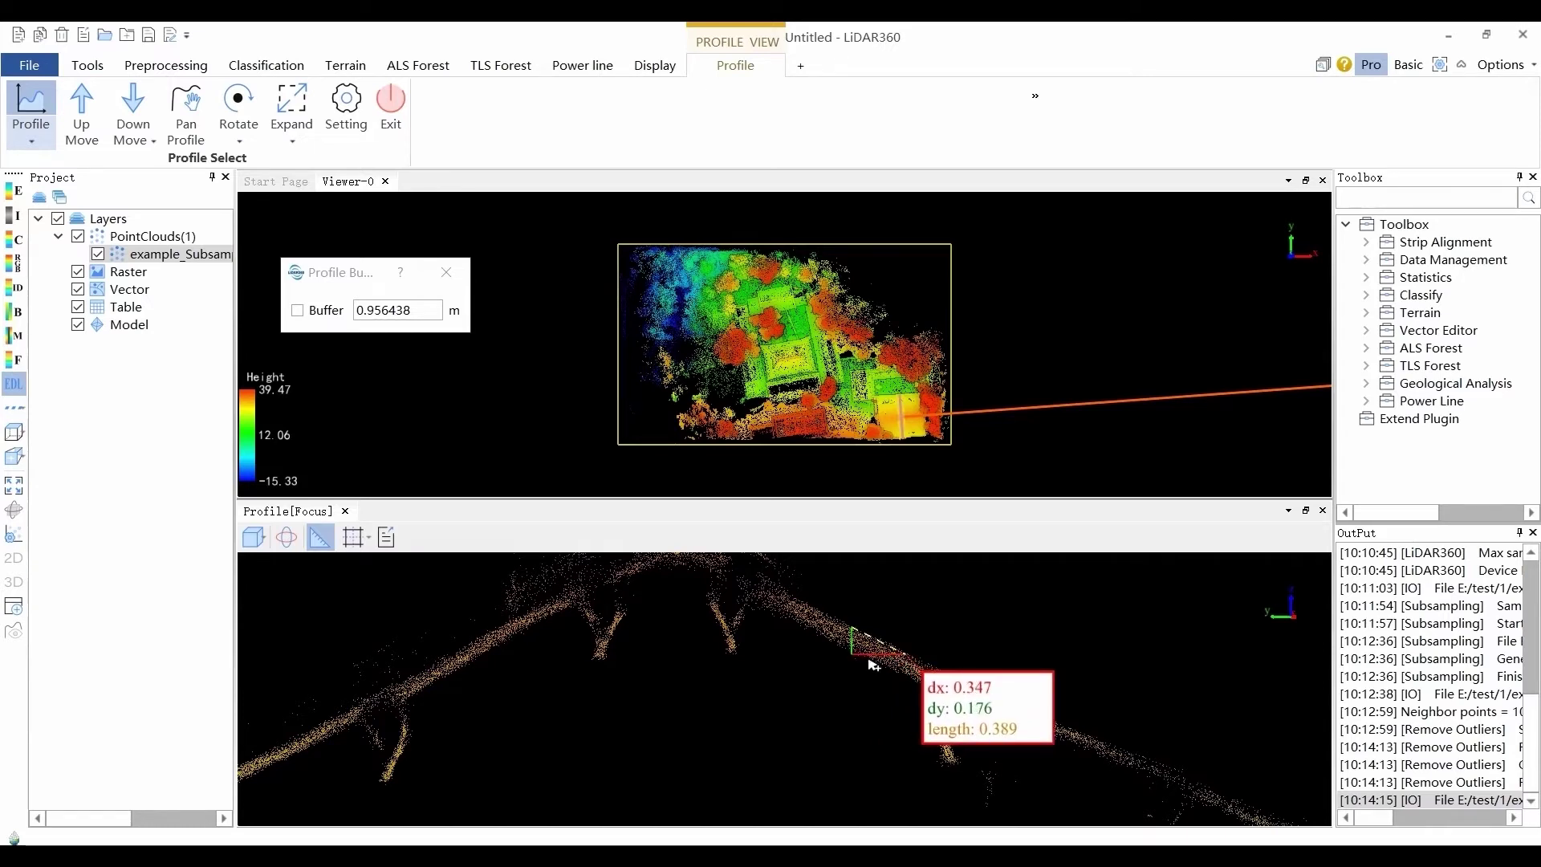
left_click(313, 541)
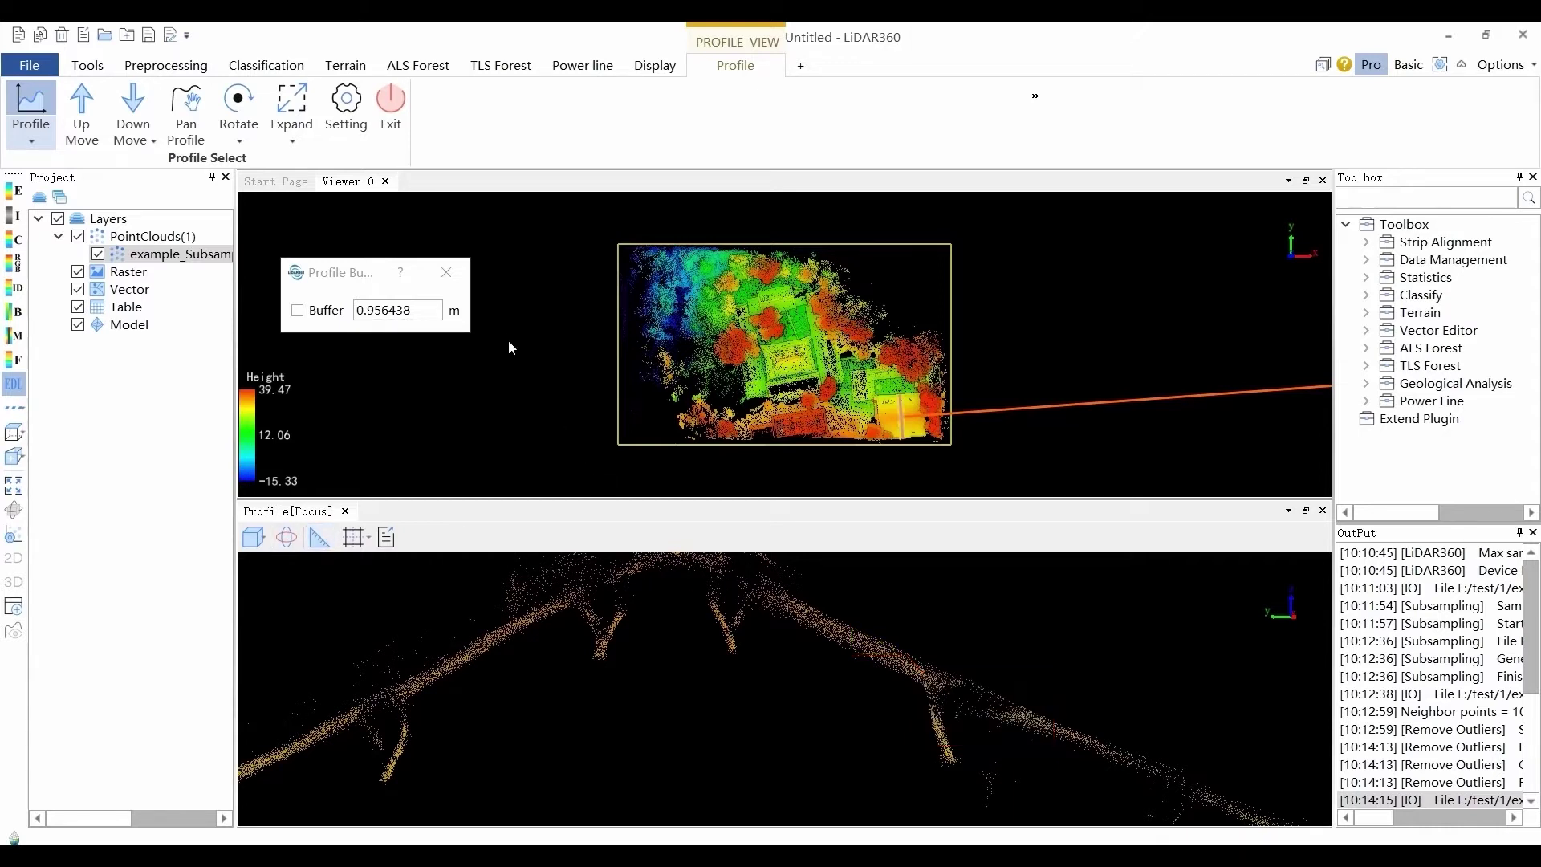
left_click(393, 108)
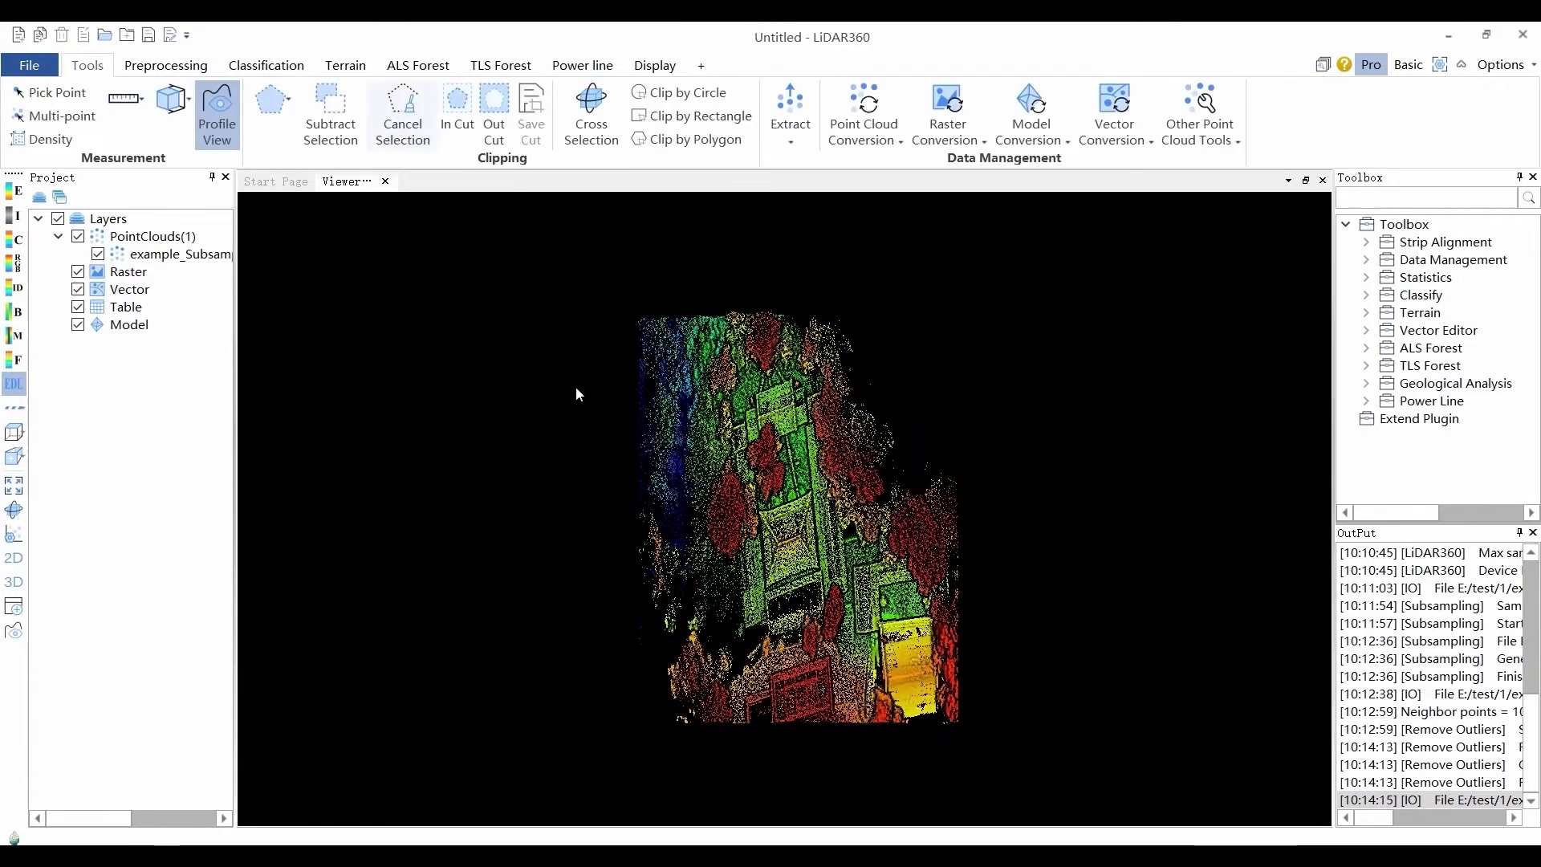
Set up Smooth Points for example_Subsampling_Remove Outliers.LiData with all classes selected as the source
left_click(344, 66)
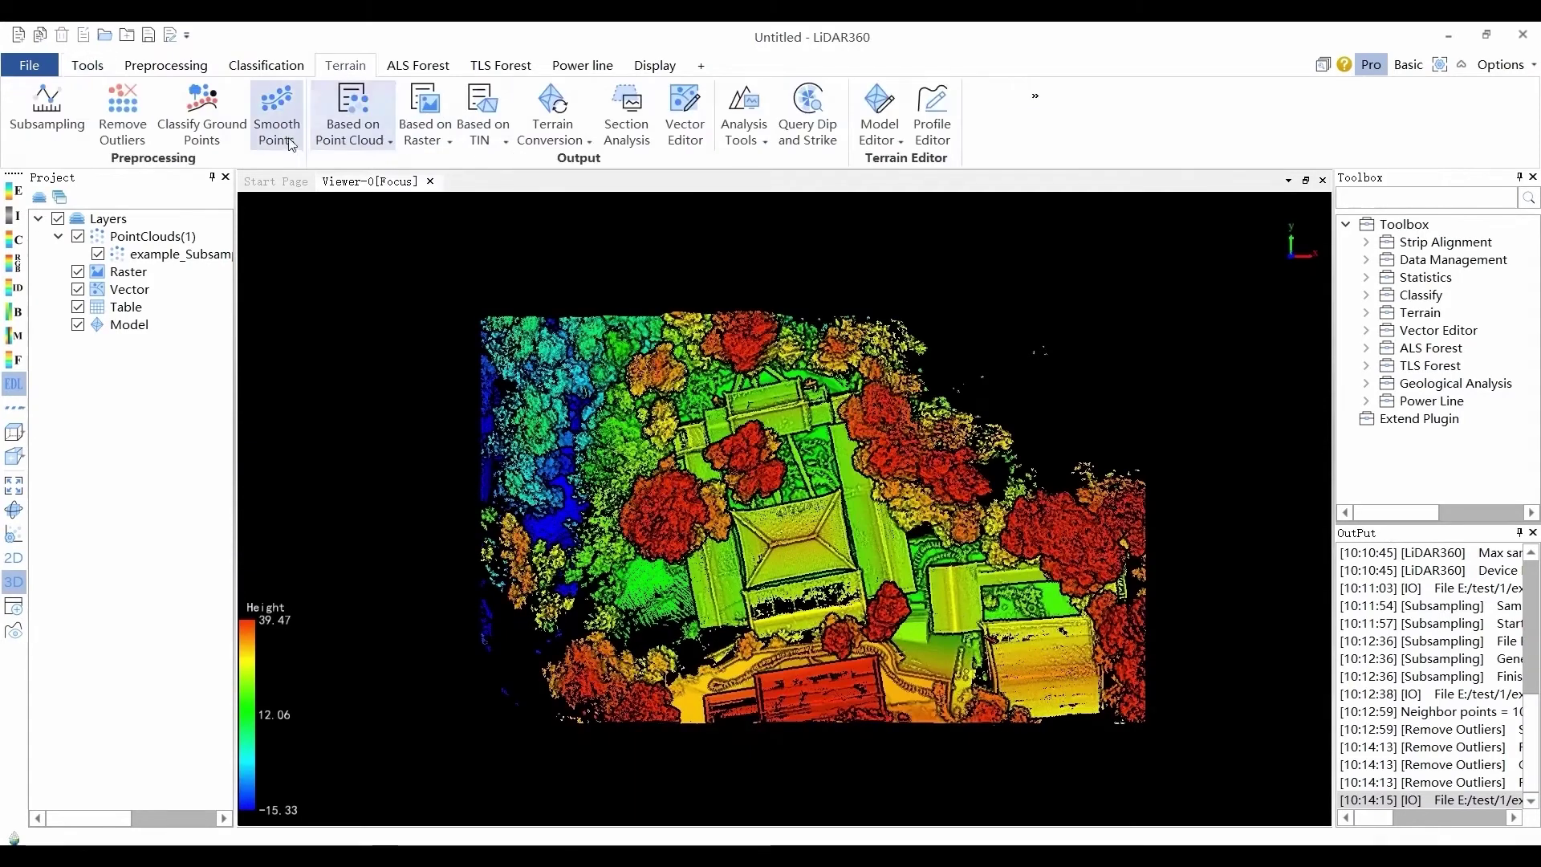
left_click(291, 143)
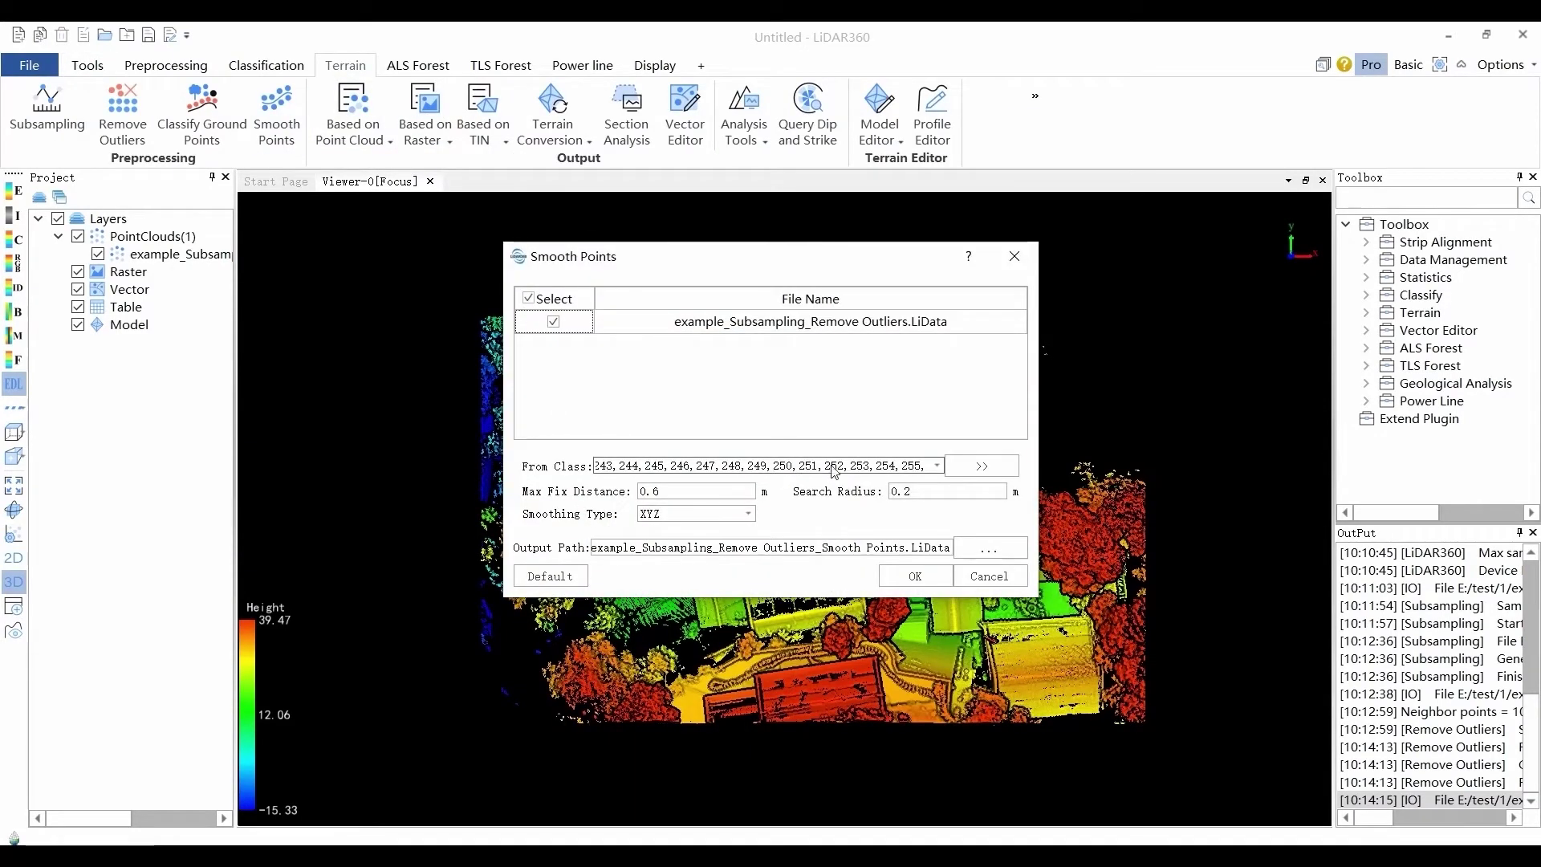
left_click(979, 465)
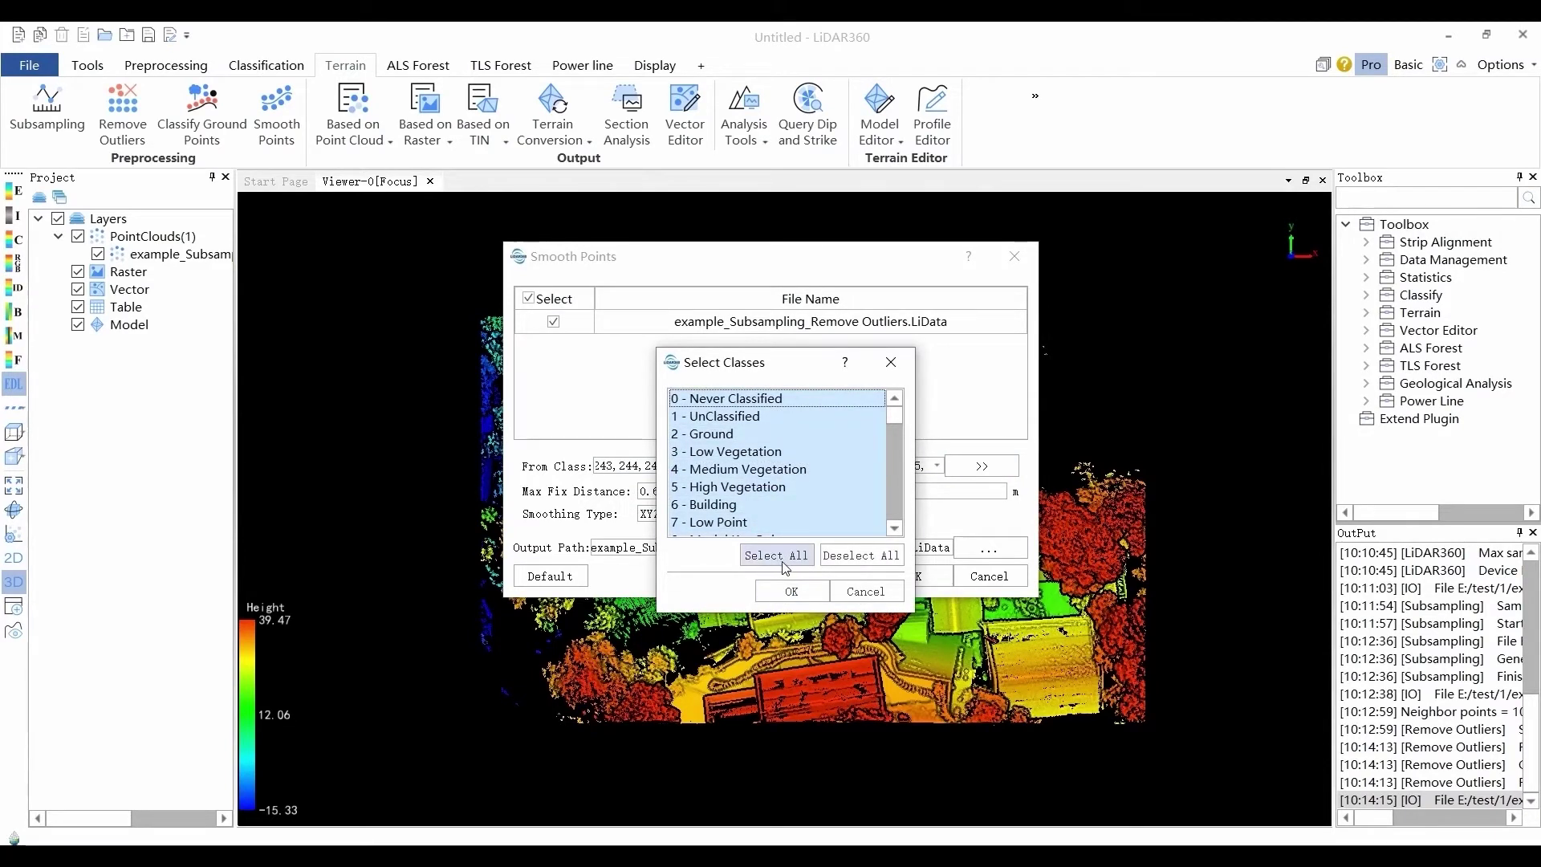
left_click(812, 591)
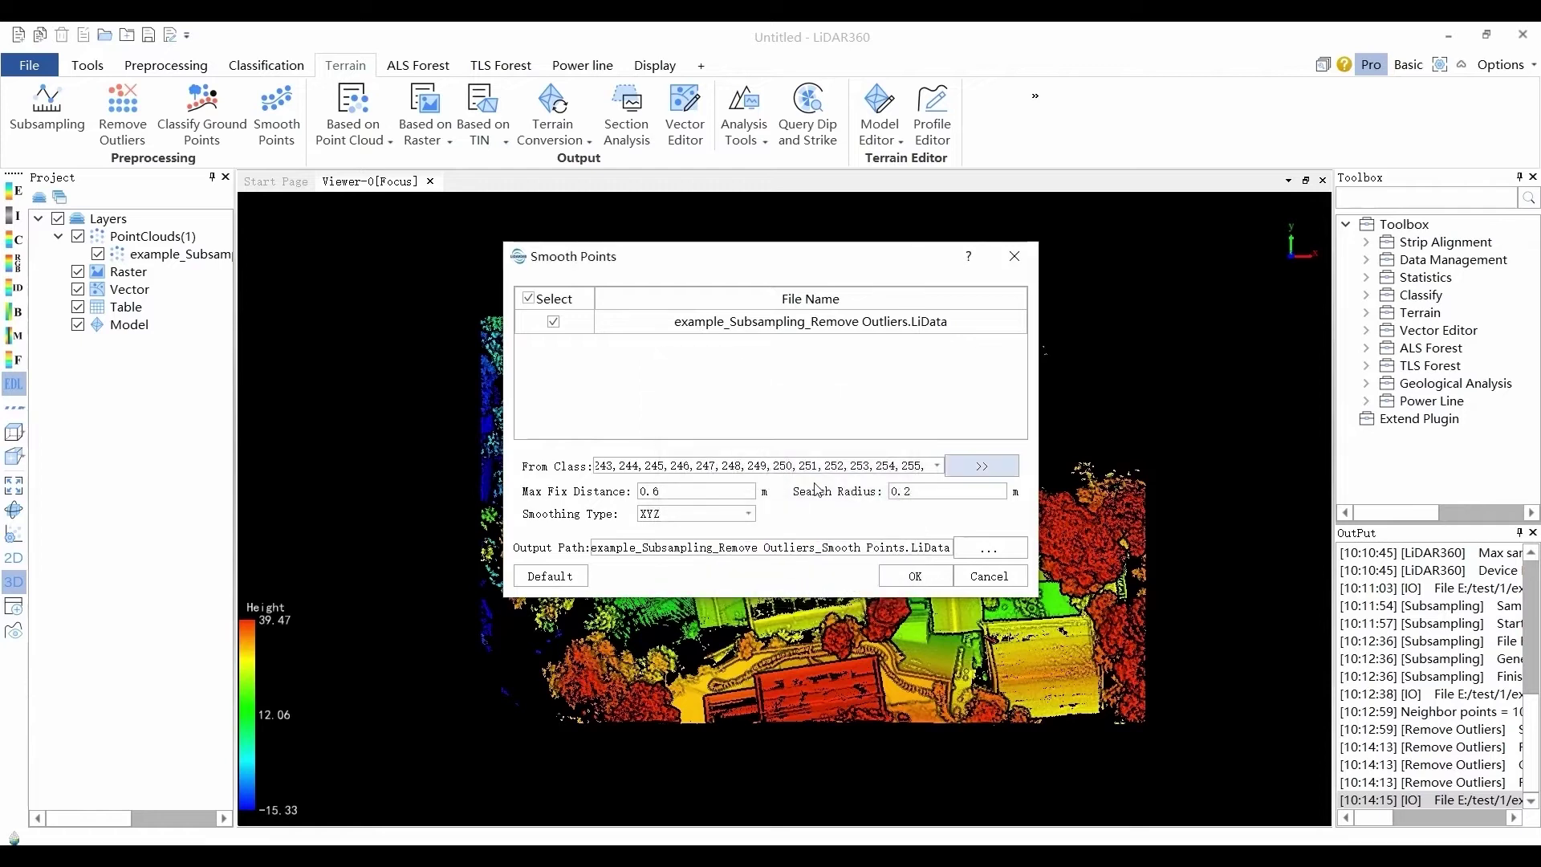
Smooth the points with a max fix distance of 0.5 m and smoothing type XYZ, adding the result to the project
left_click(659, 490)
key("BackSpace")
type("5")
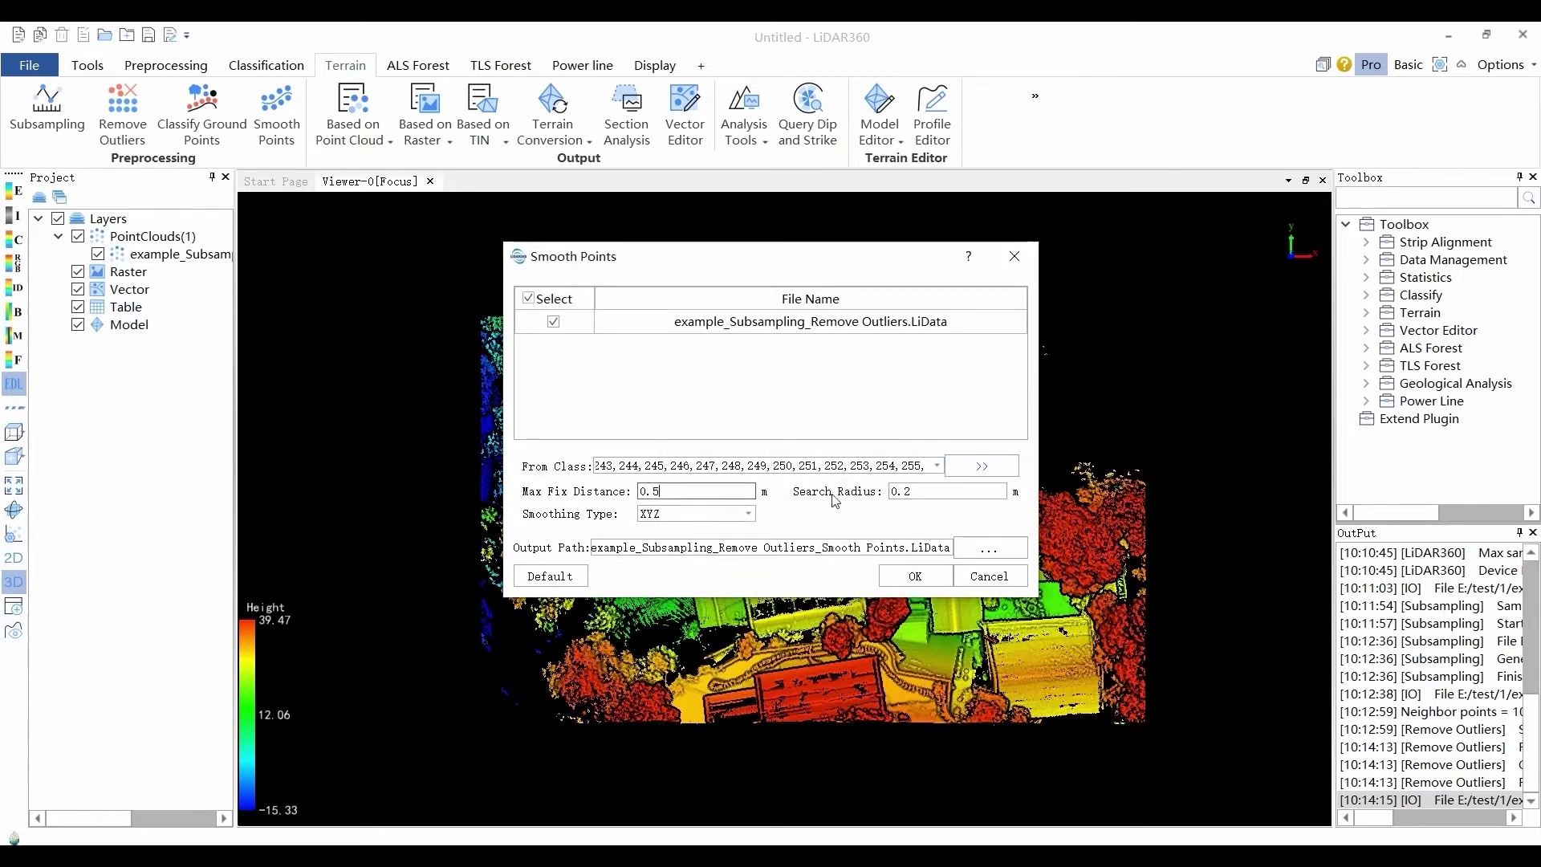
left_click(747, 515)
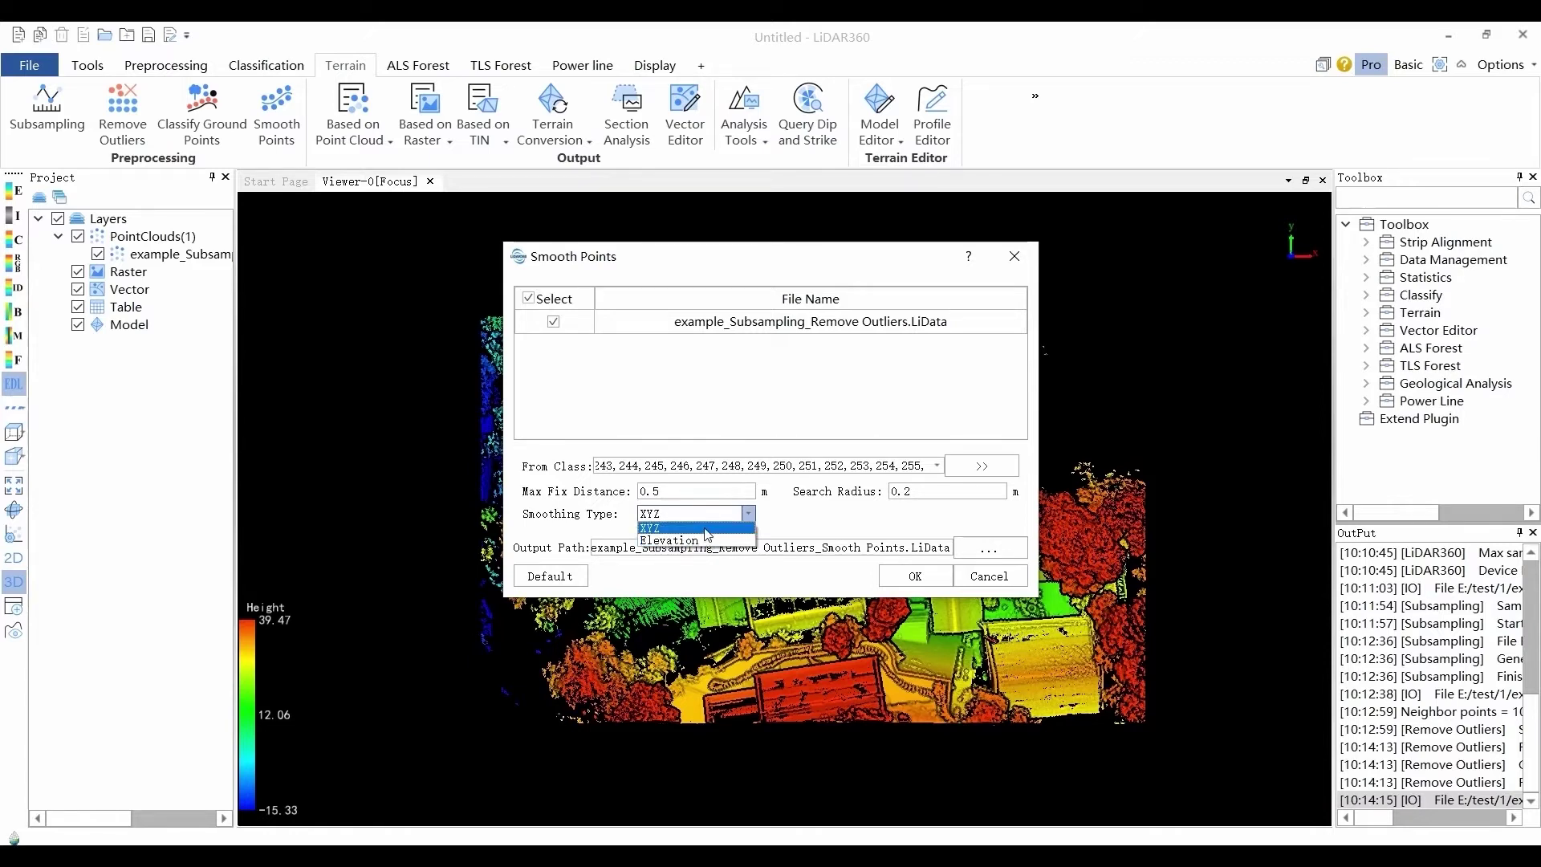
left_click(706, 528)
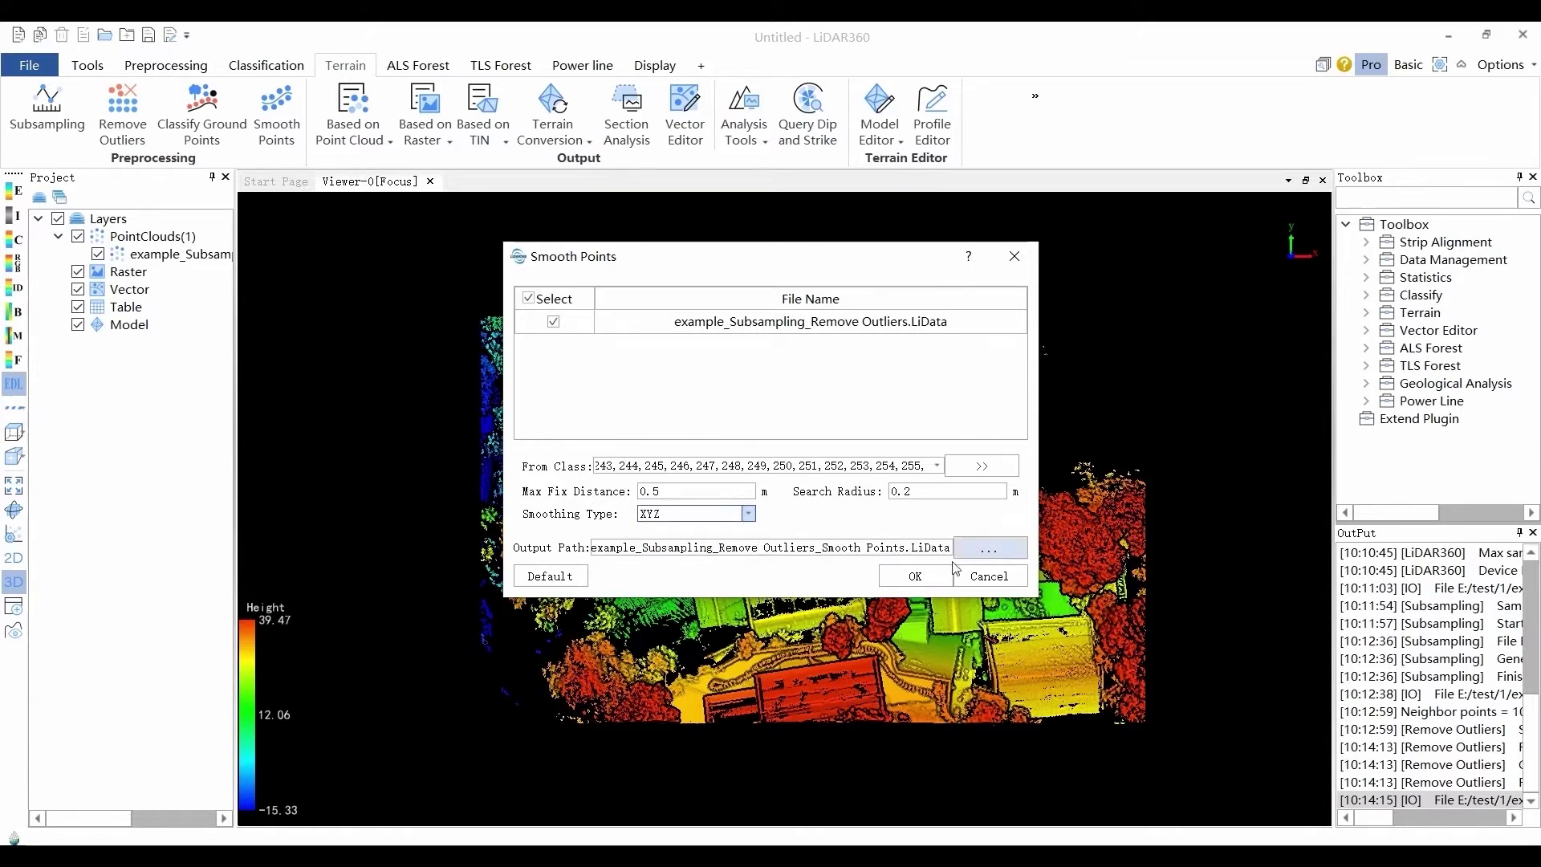
left_click(927, 577)
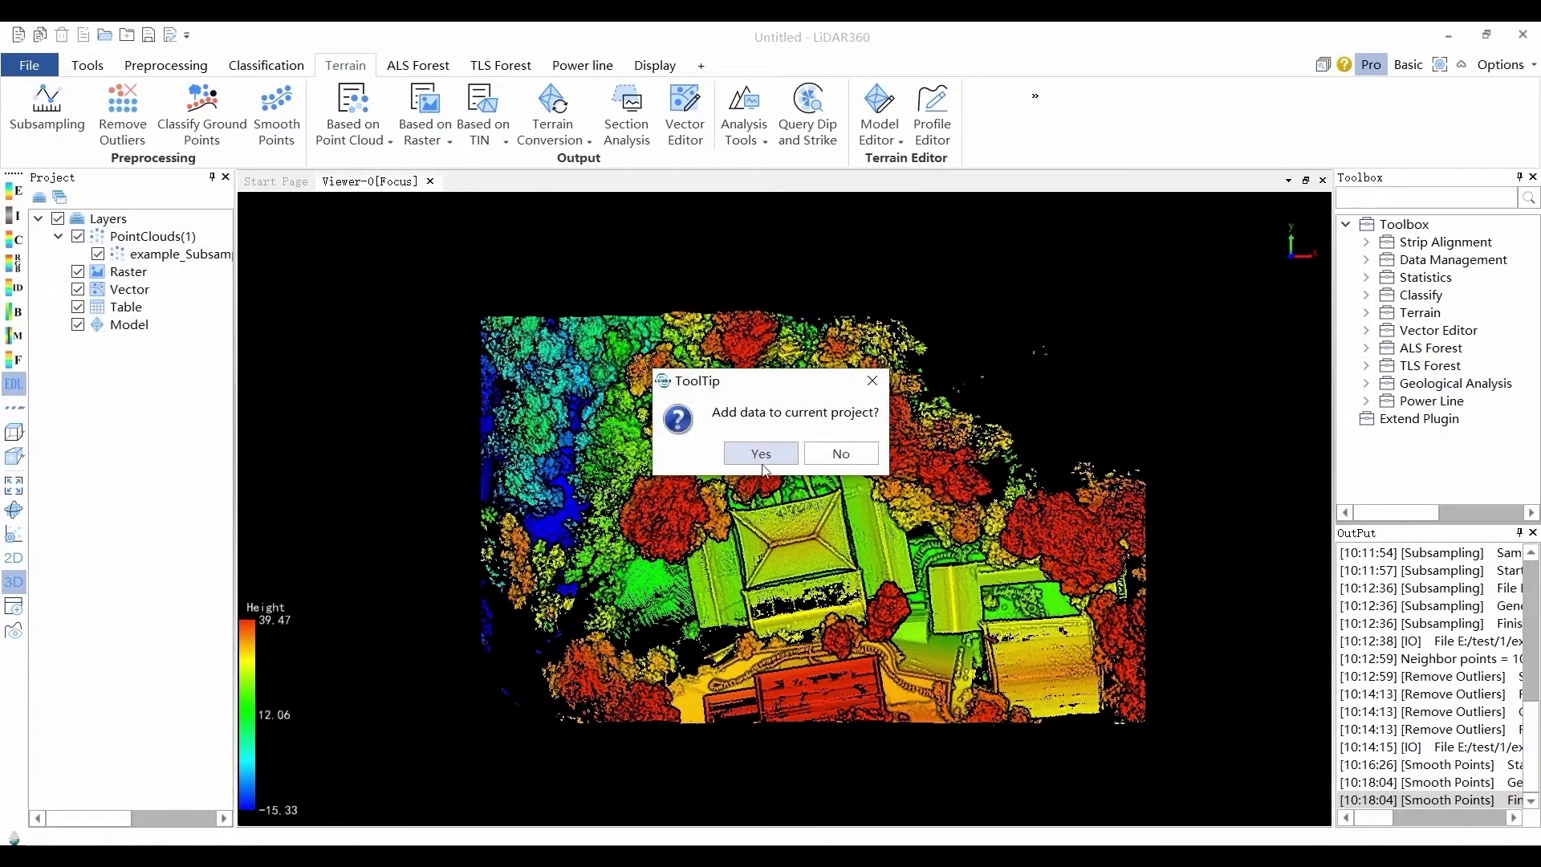
left_click(760, 454)
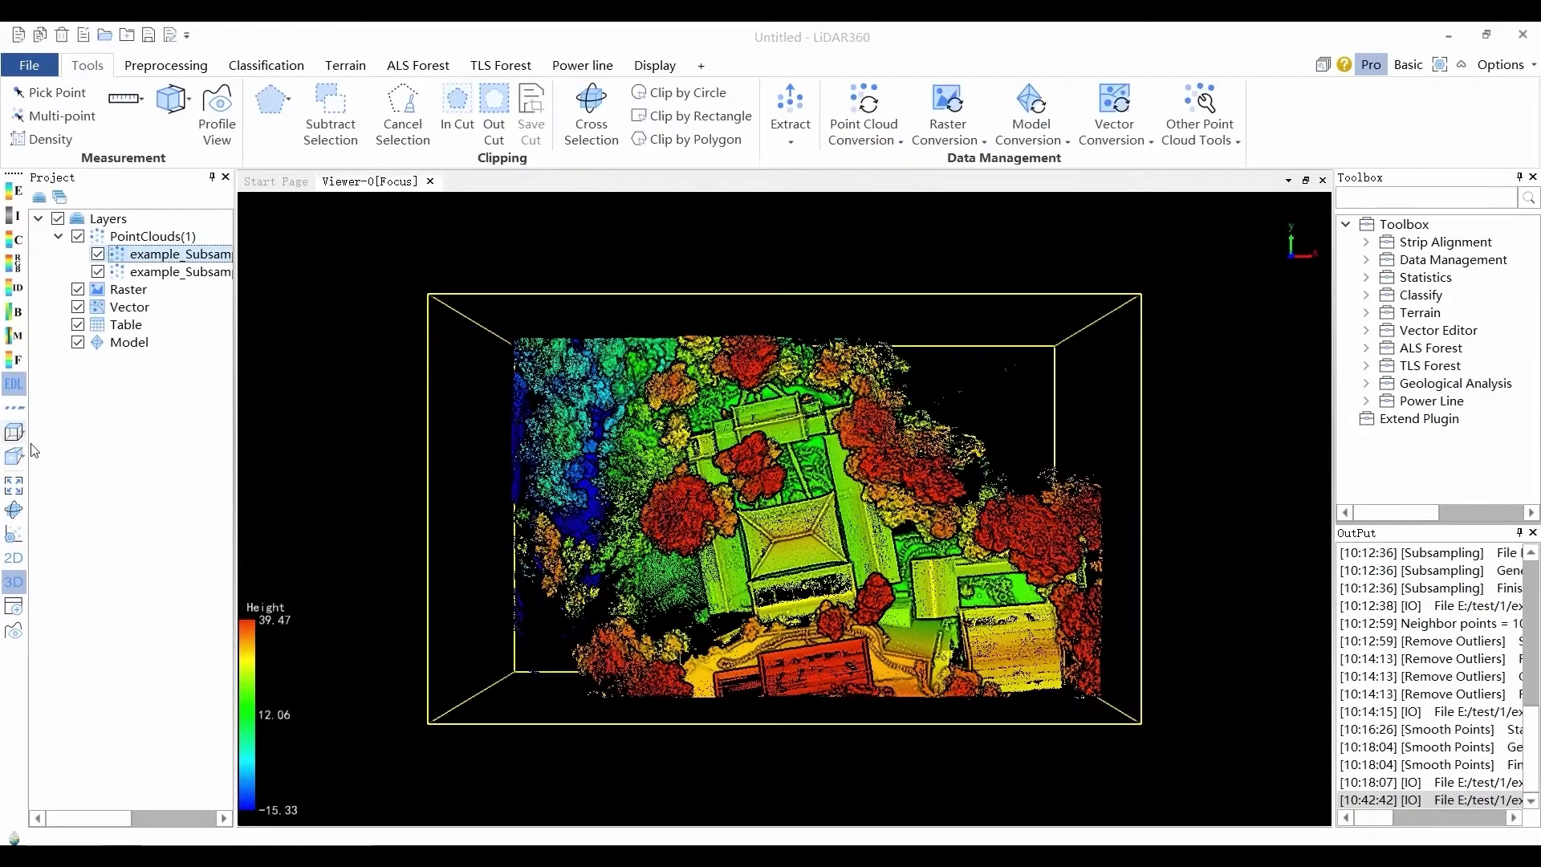
Color the point clouds by file with random colors, magenta for the outlier-removed cloud and green for the smoothed cloud
left_click(15, 361)
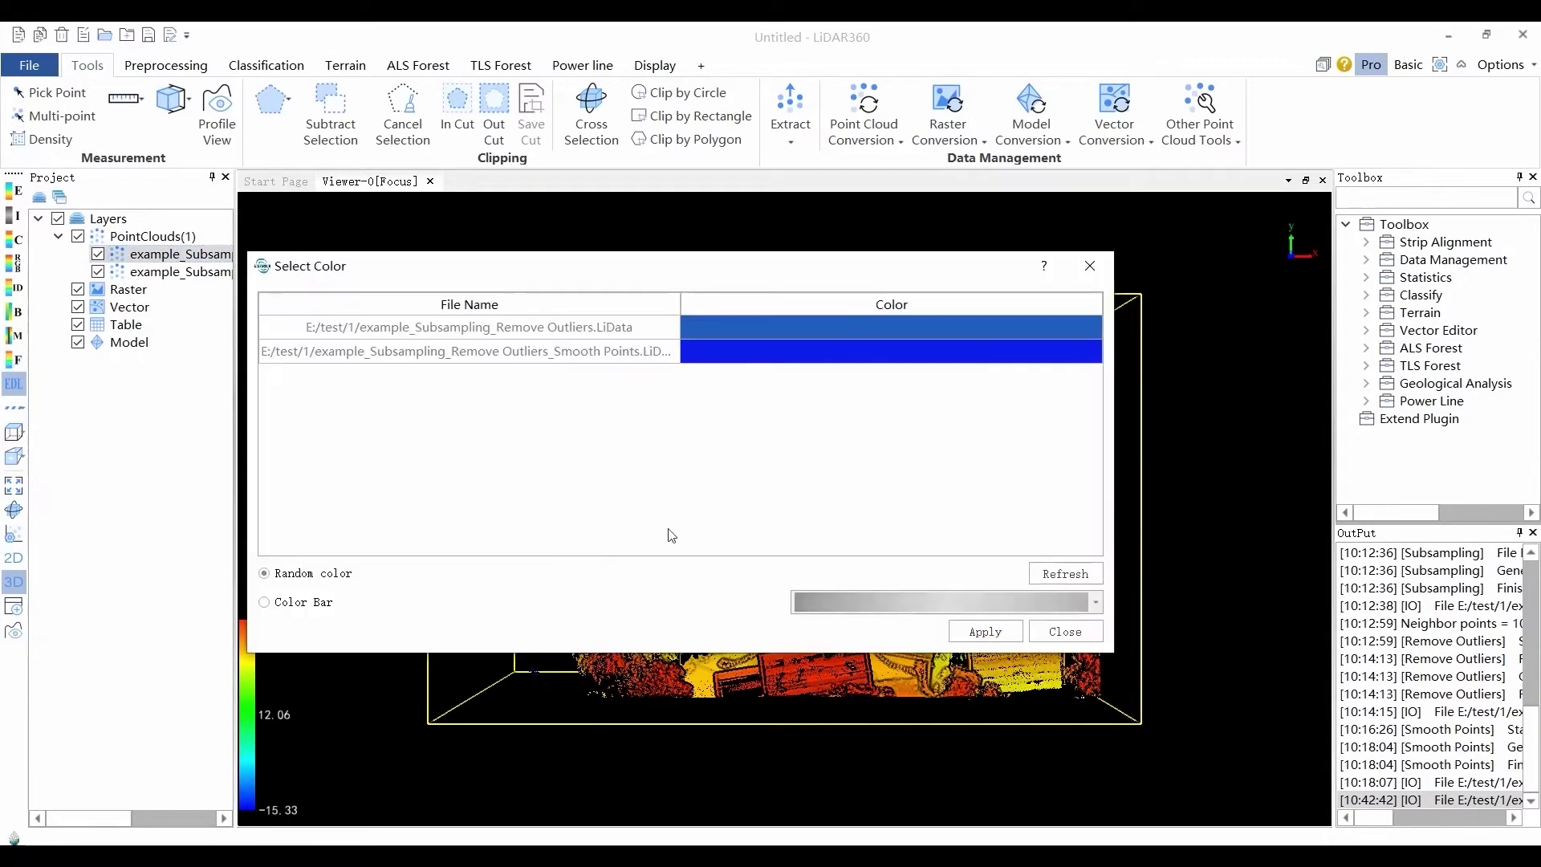
left_click(1069, 579)
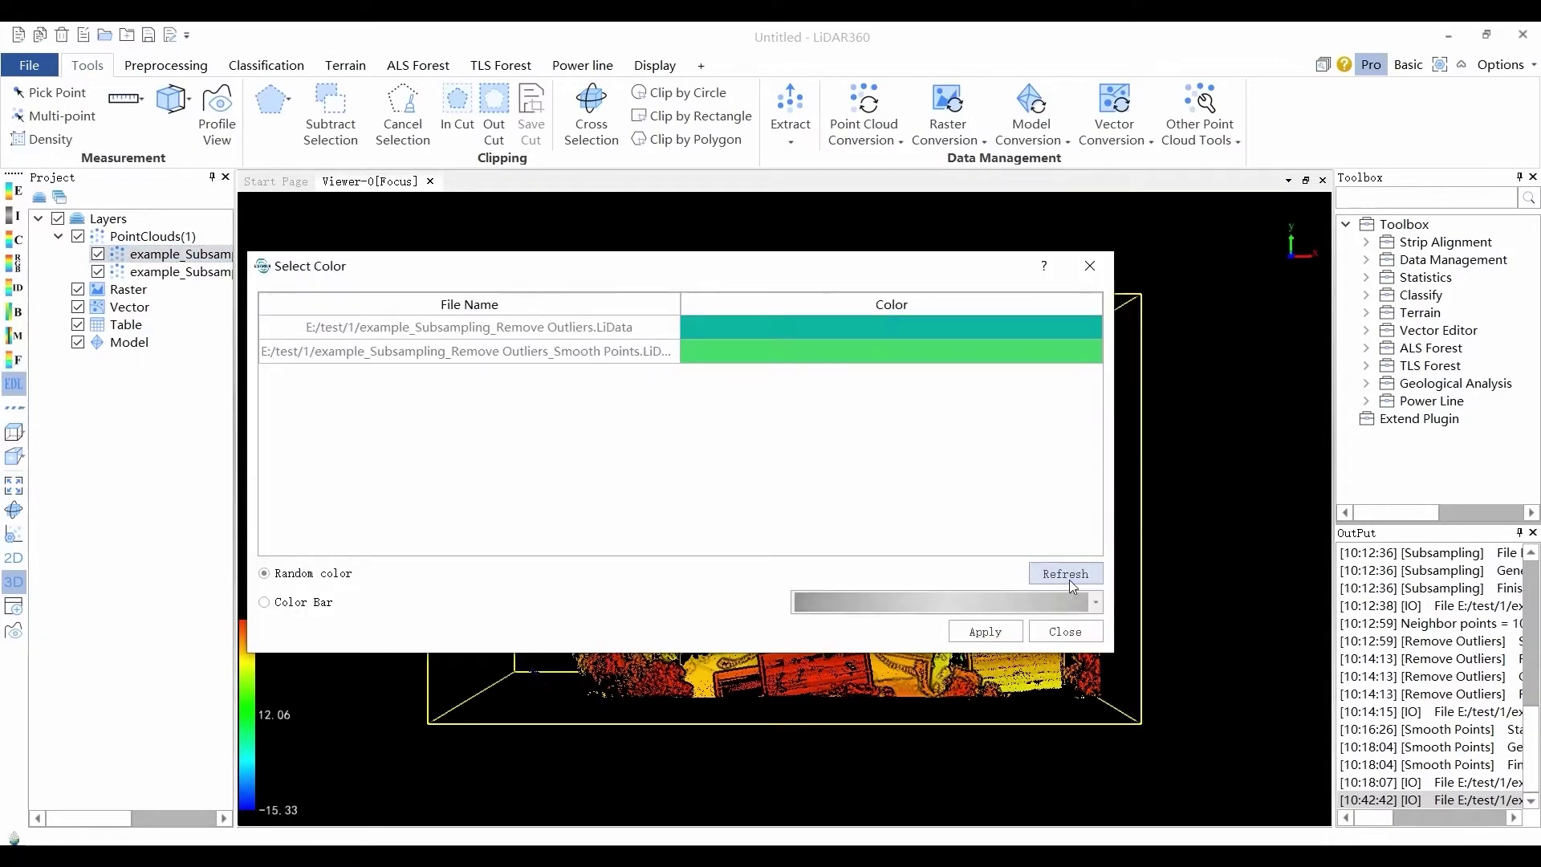
left_click(1069, 579)
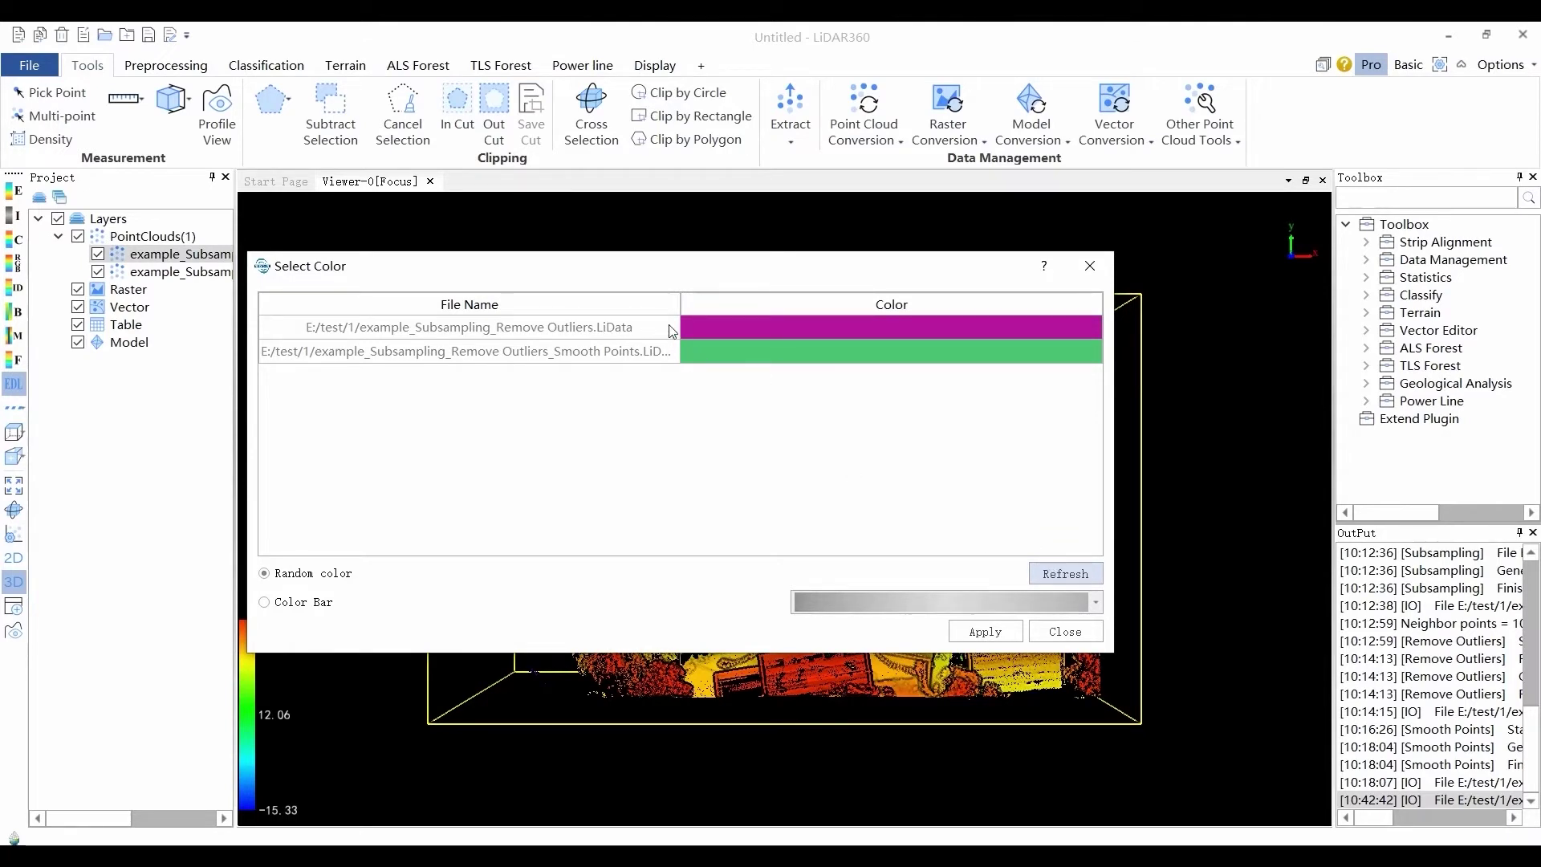
left_click(1015, 638)
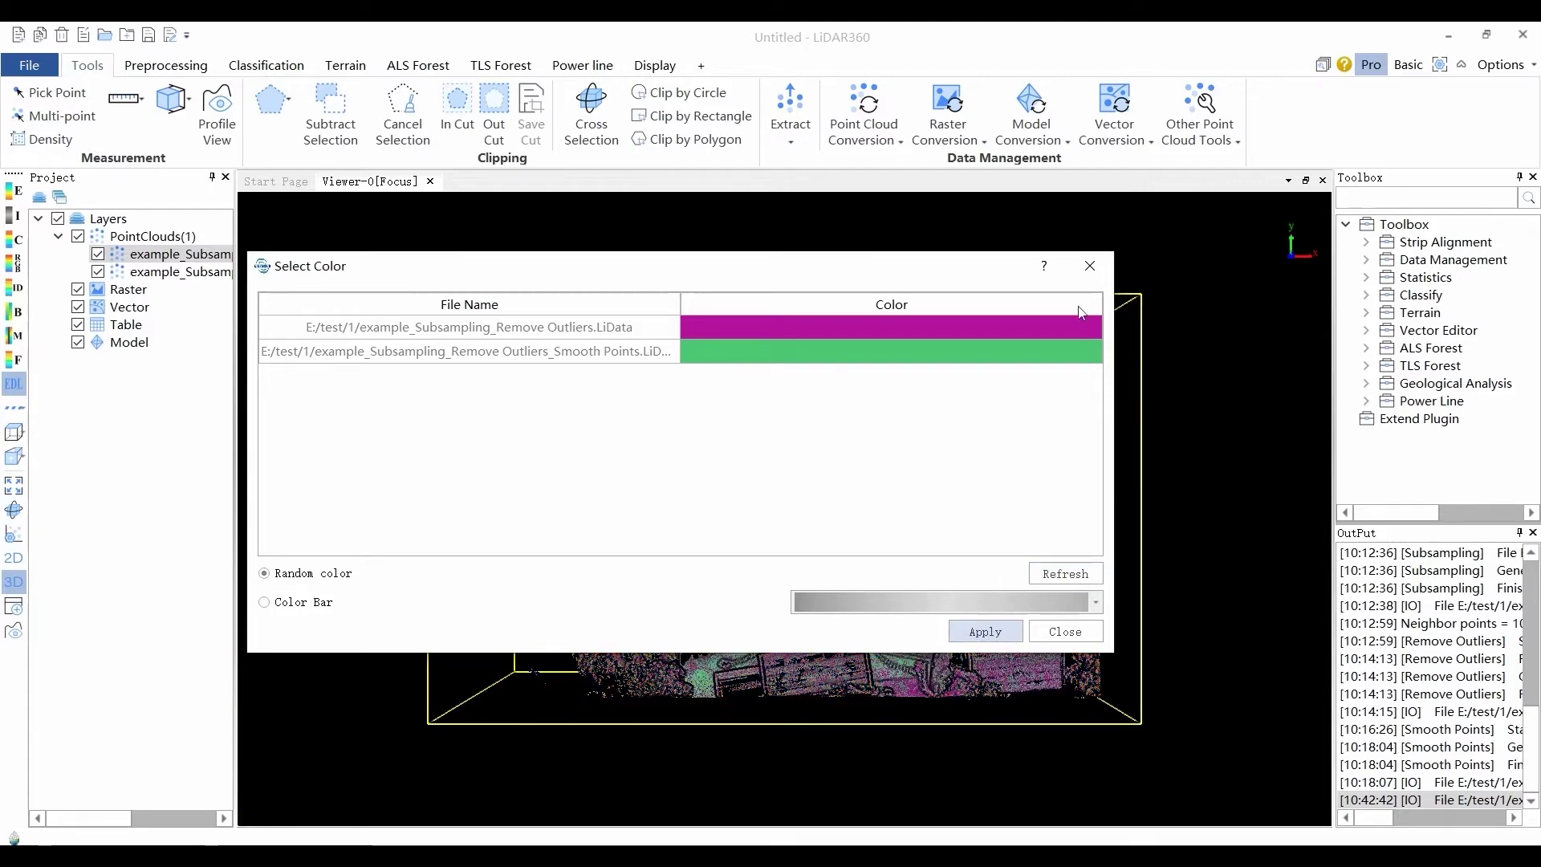
left_click(1089, 265)
Cut a profile with a fixed 0.1 m buffer through the southeast building and inspect its roof to compare both clouds
scroll(1036, 579, "up", 3)
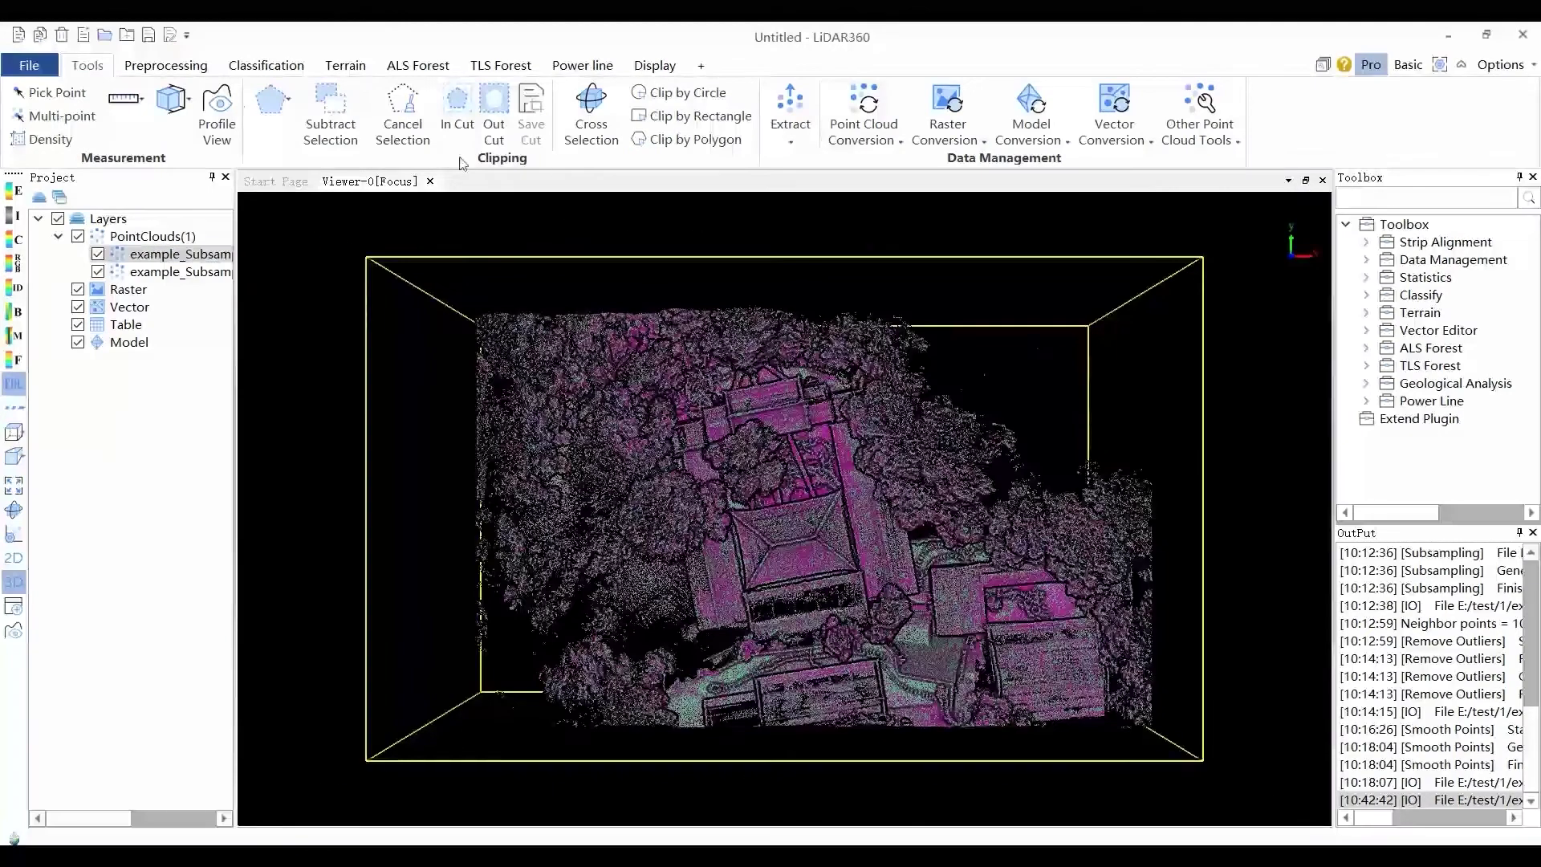
left_click(216, 112)
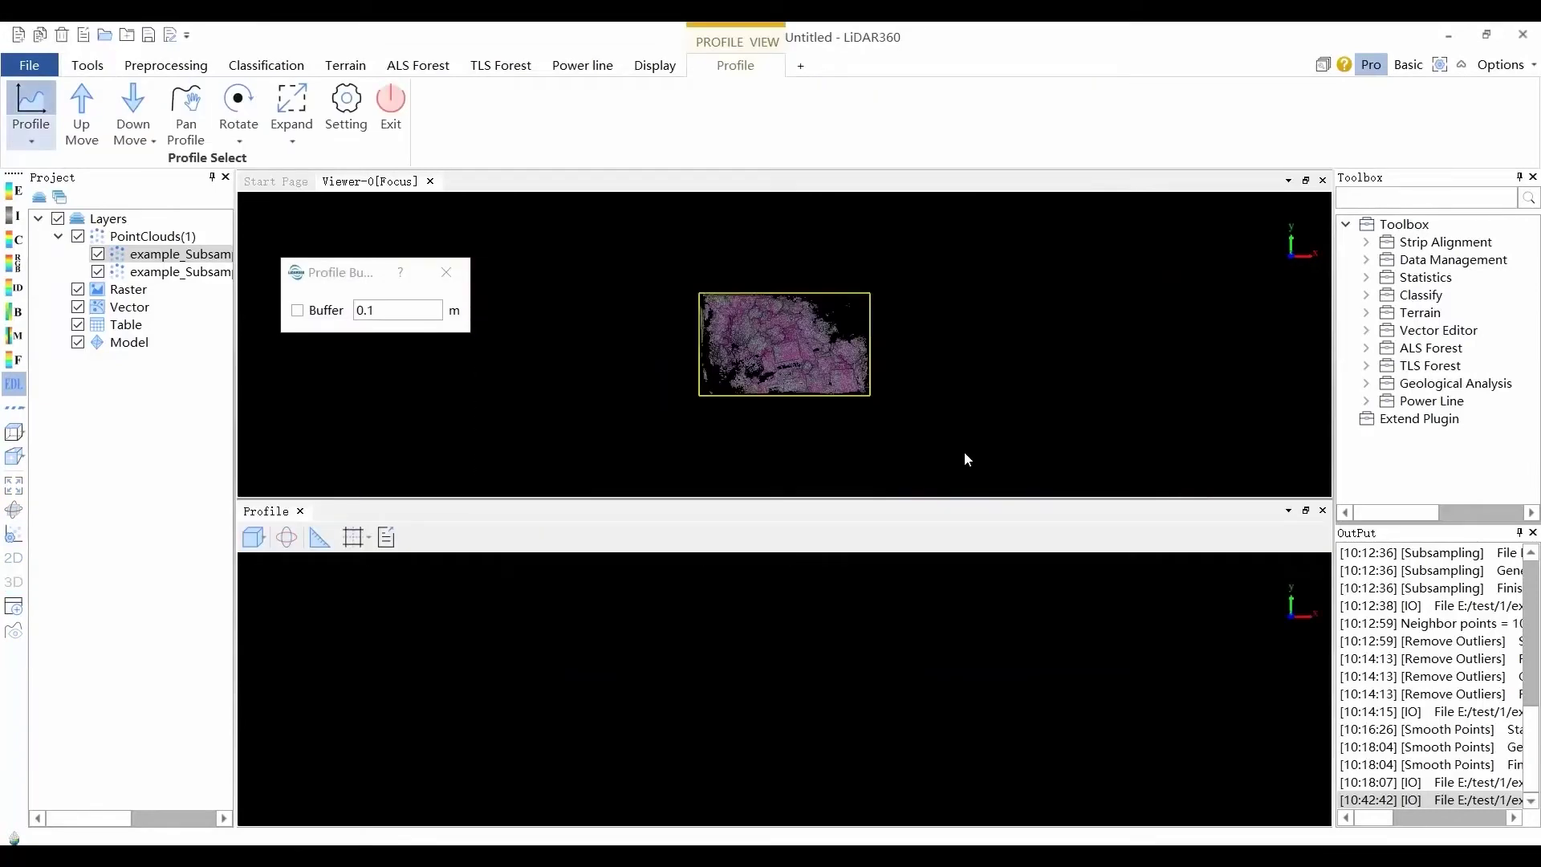
left_click(298, 311)
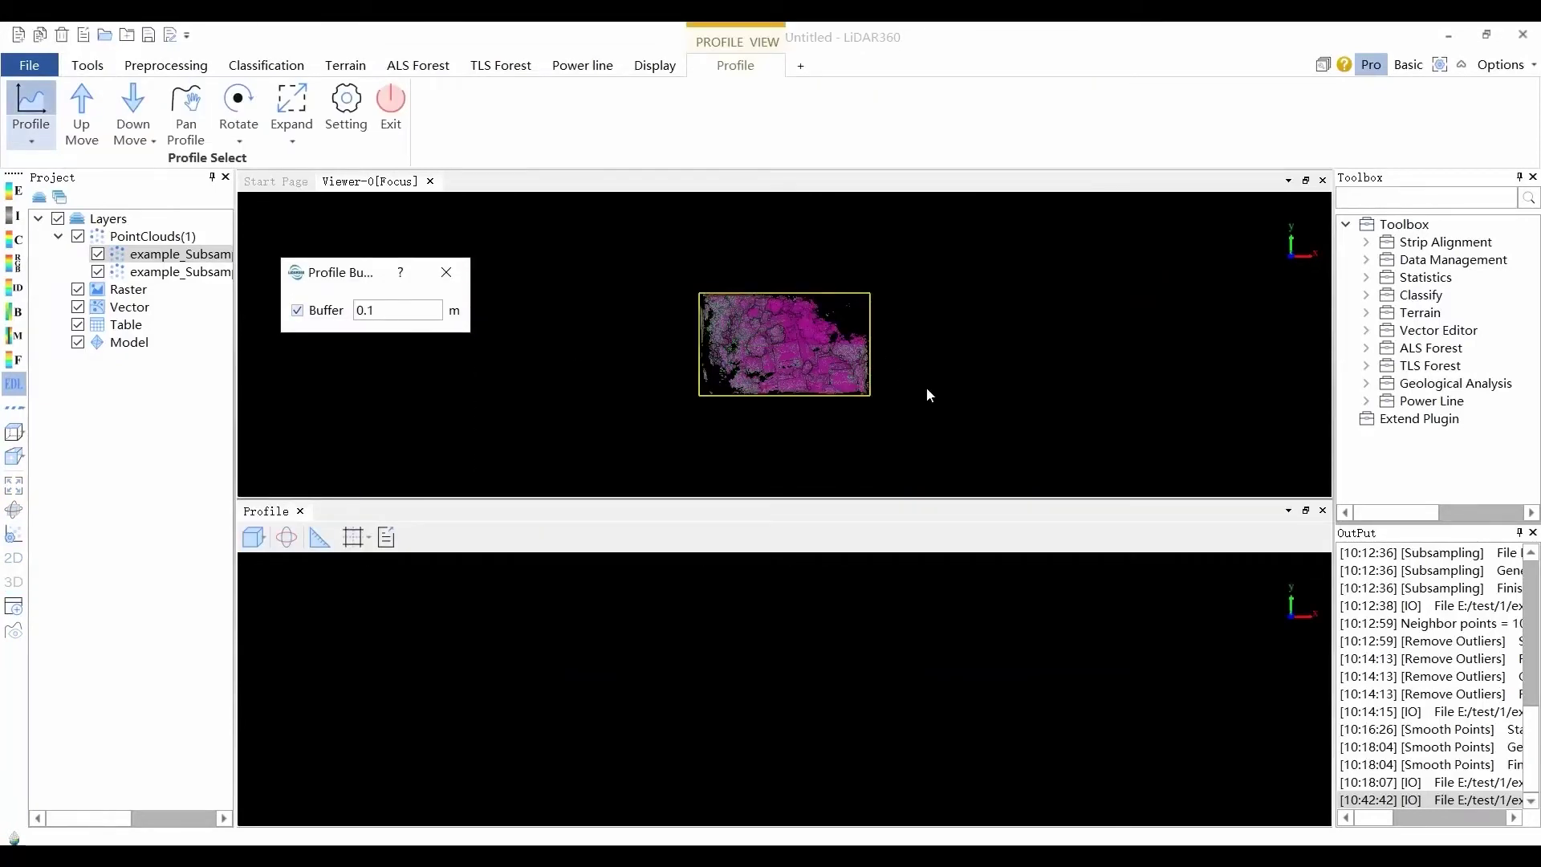
scroll(935, 409, "up", 3)
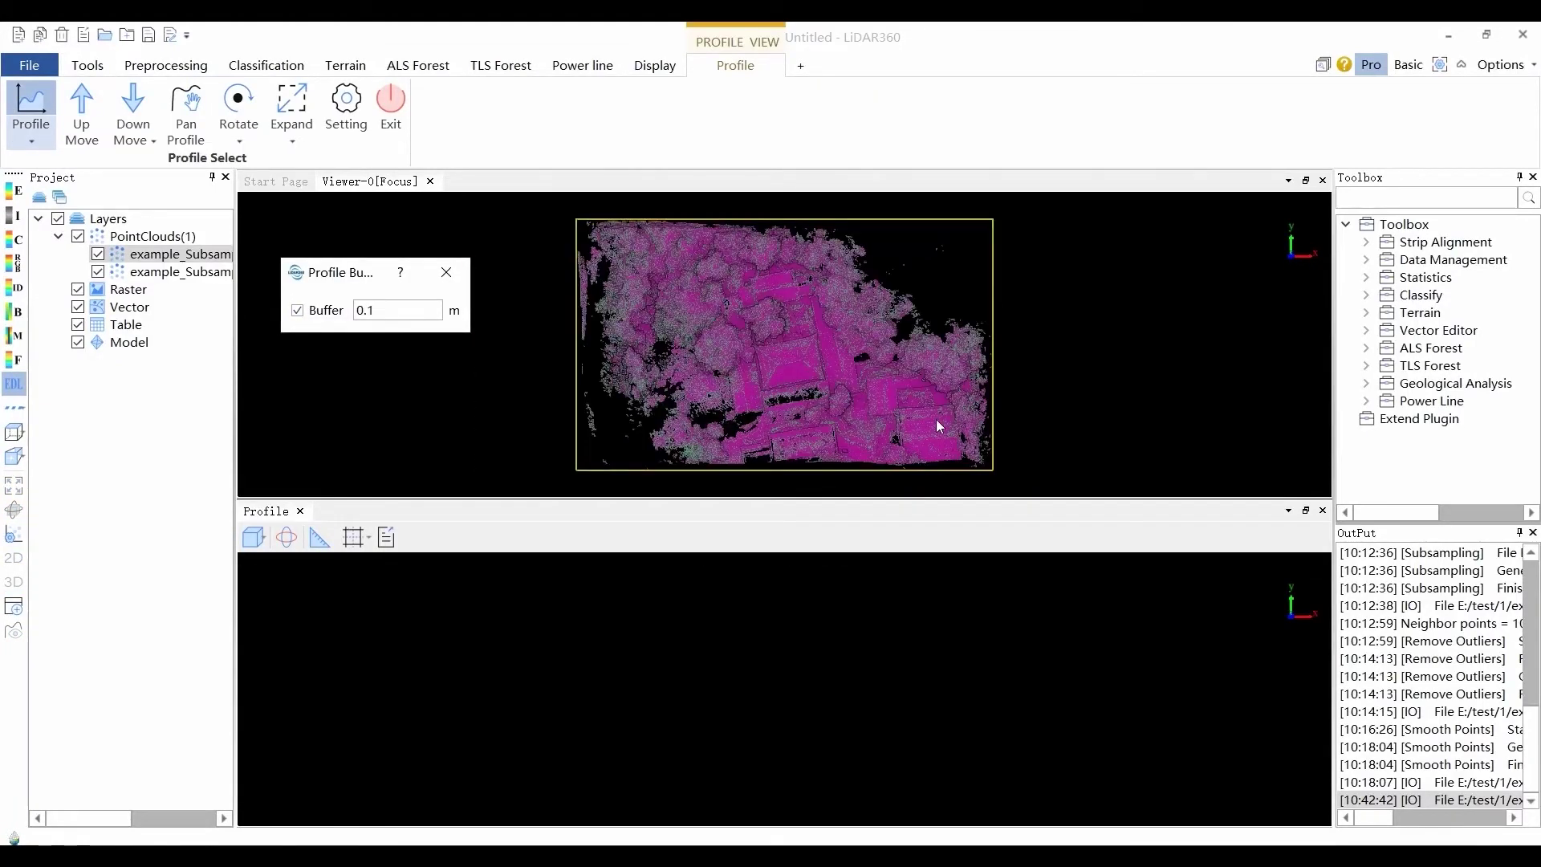
left_click(931, 406)
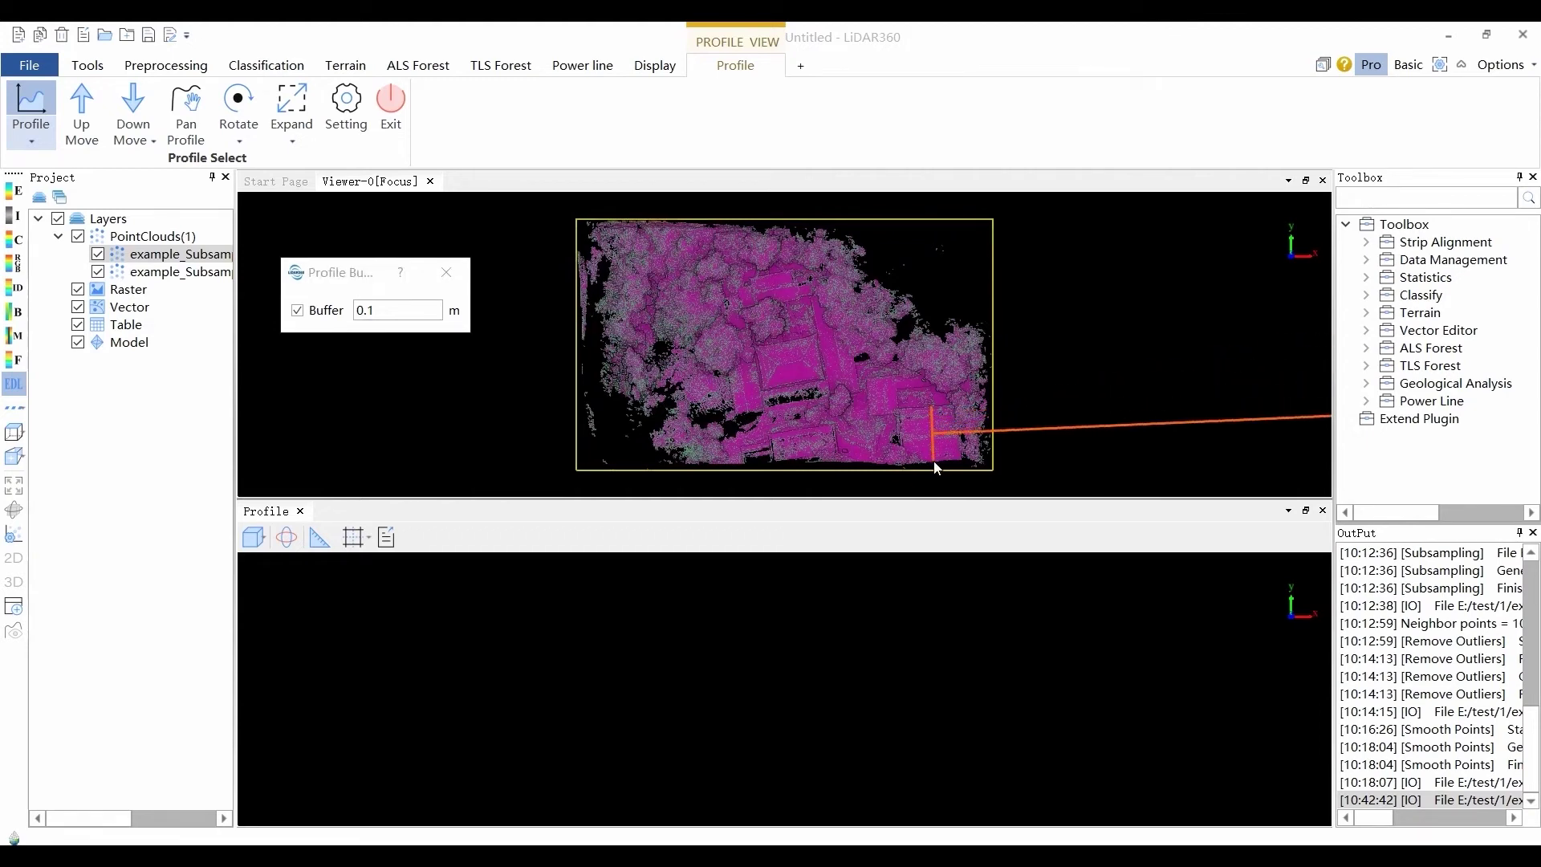
left_click(933, 460)
scroll(869, 622, "up", 3)
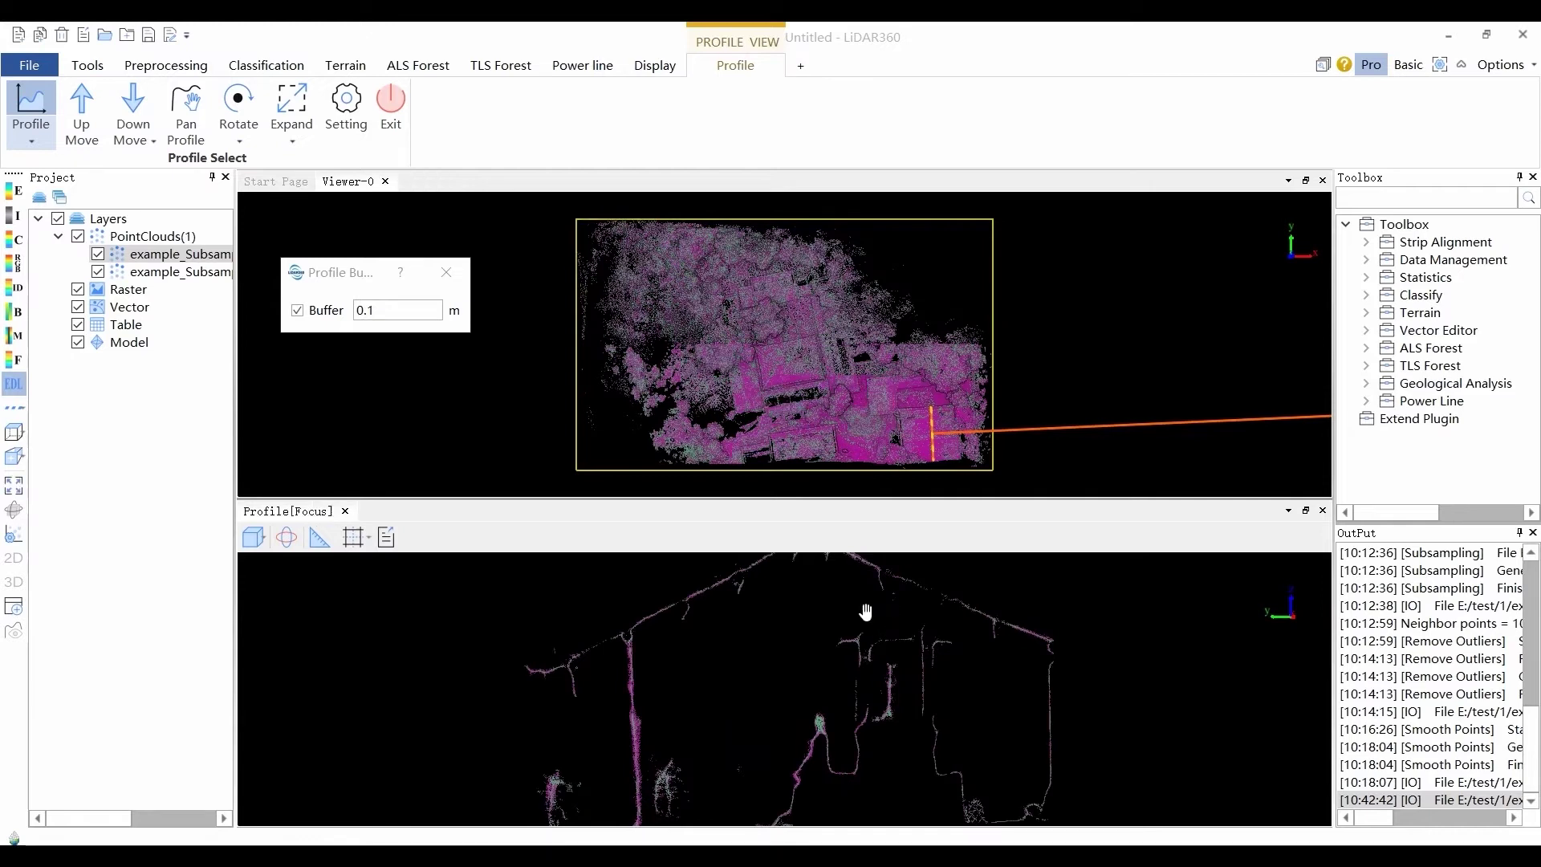
scroll(859, 613, "down", 3)
left_click_drag(788, 706, 695, 659)
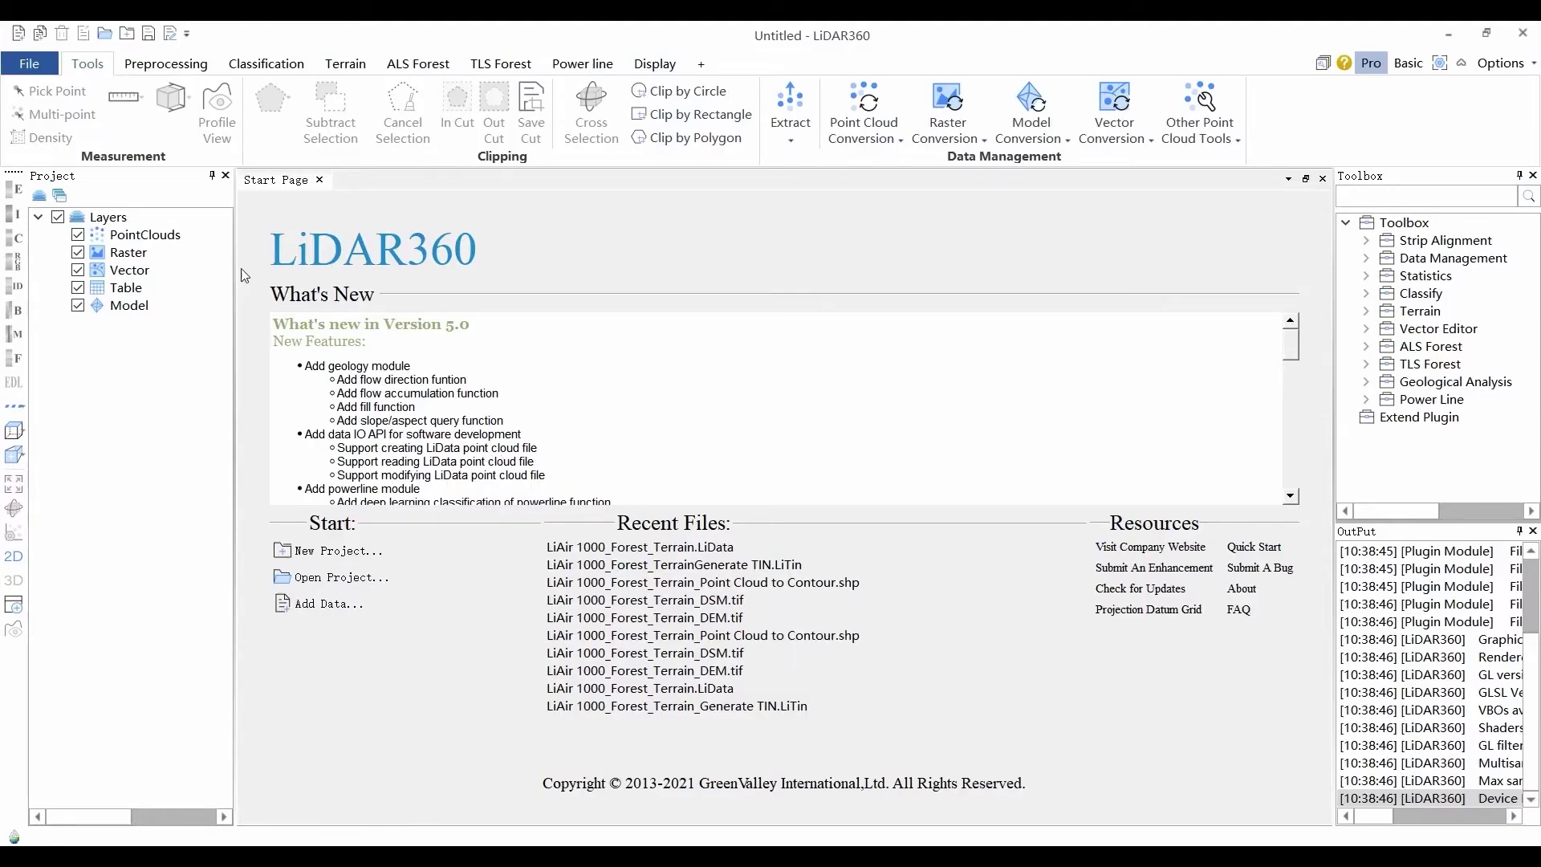
Load the LiAir 1000_Forest_Terrain point cloud and display it by height with the blue-to-red color bar and EDL shading
left_click_drag(245, 276, 148, 236)
left_click(14, 189)
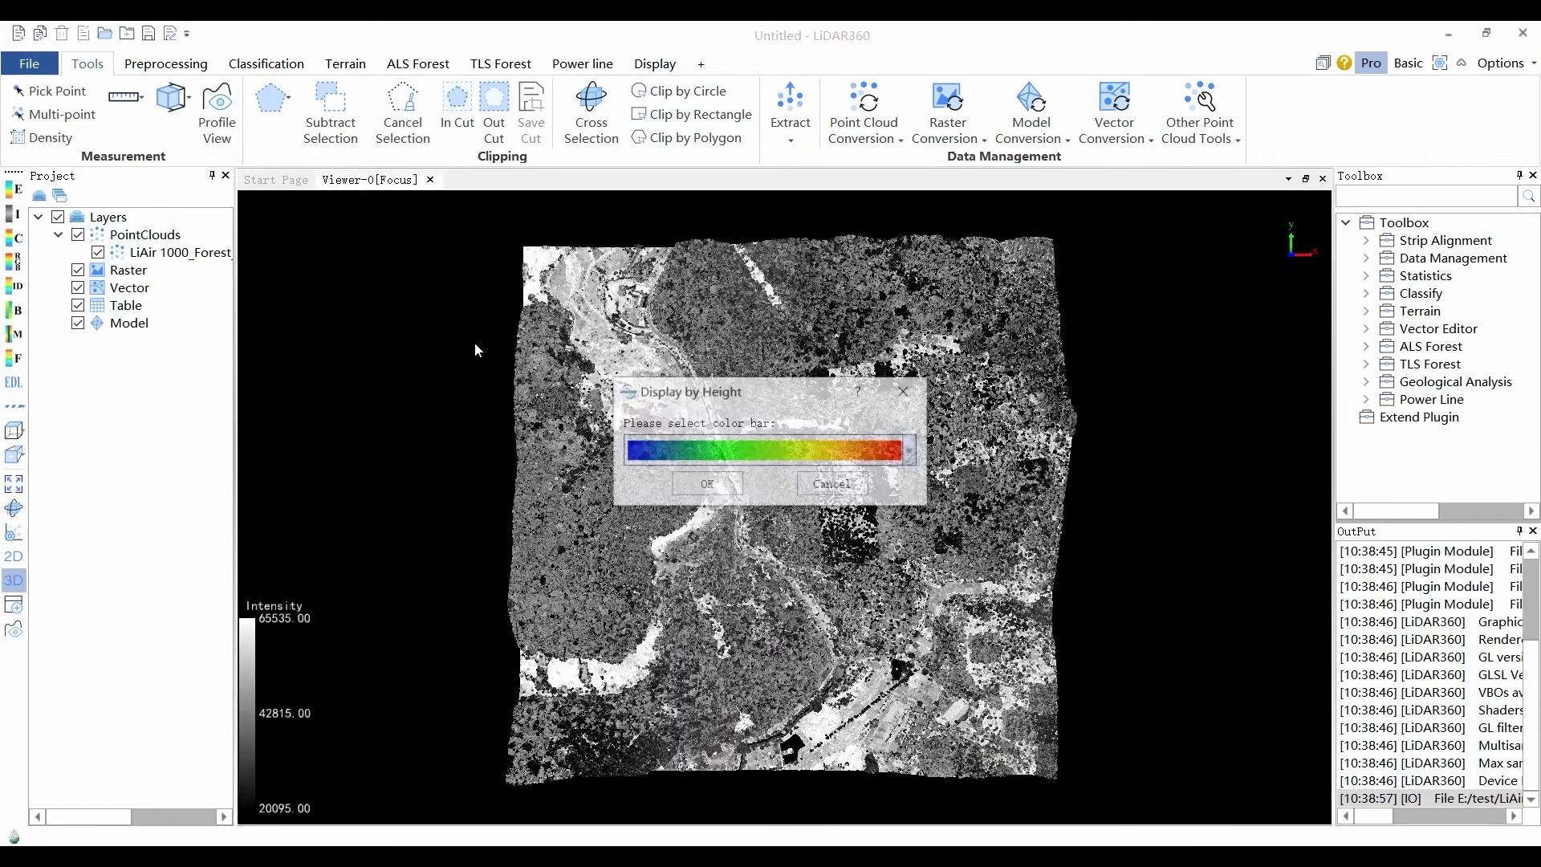
left_click(696, 491)
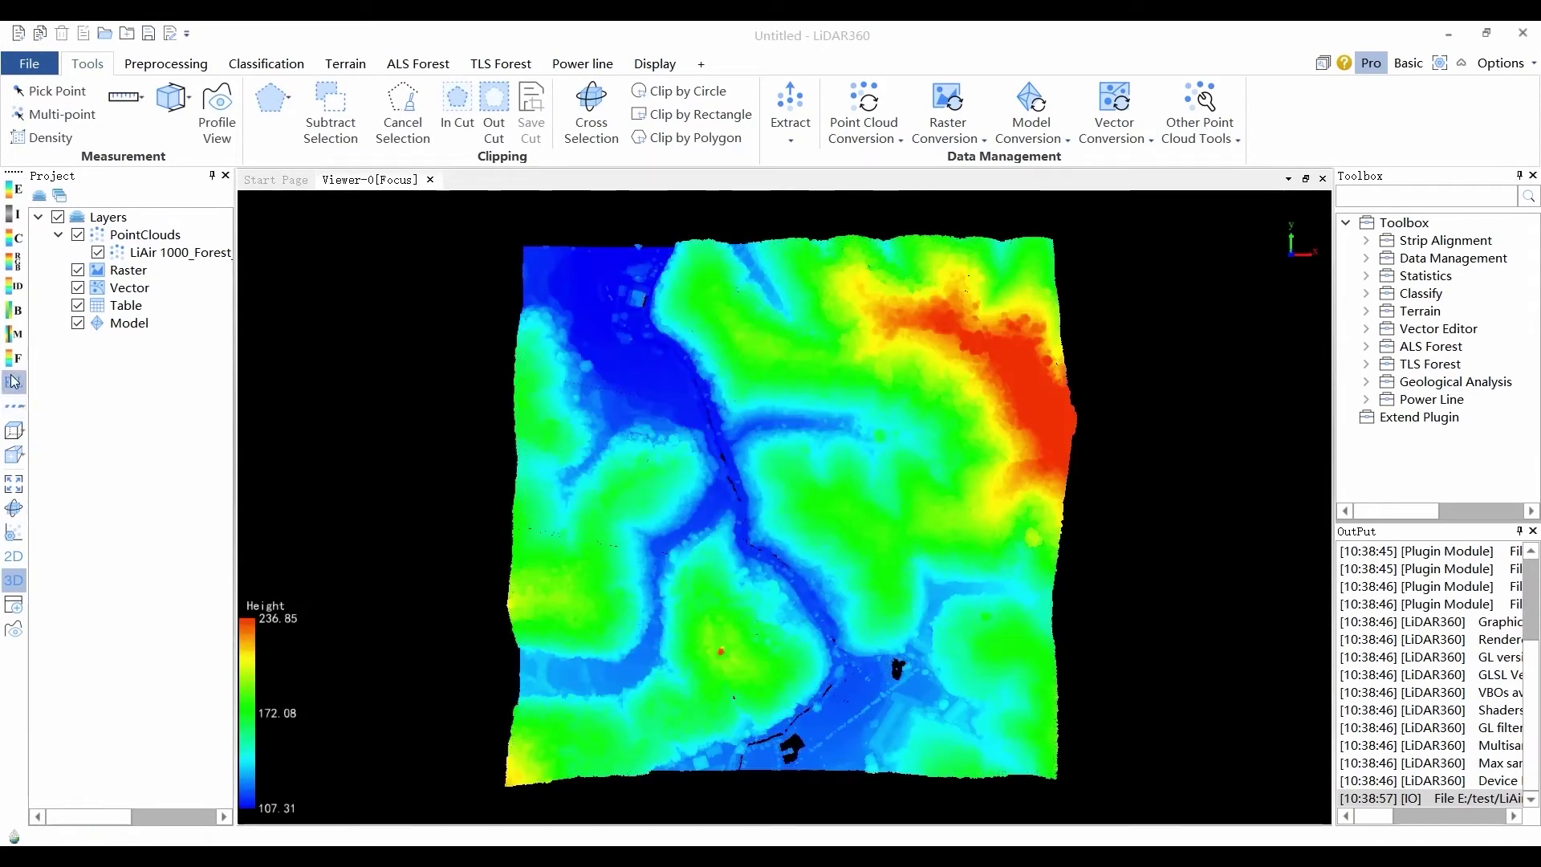
left_click(13, 382)
Check which classes the forest terrain point cloud contains in its classification display settings, leaving the height display in place
left_click(176, 252)
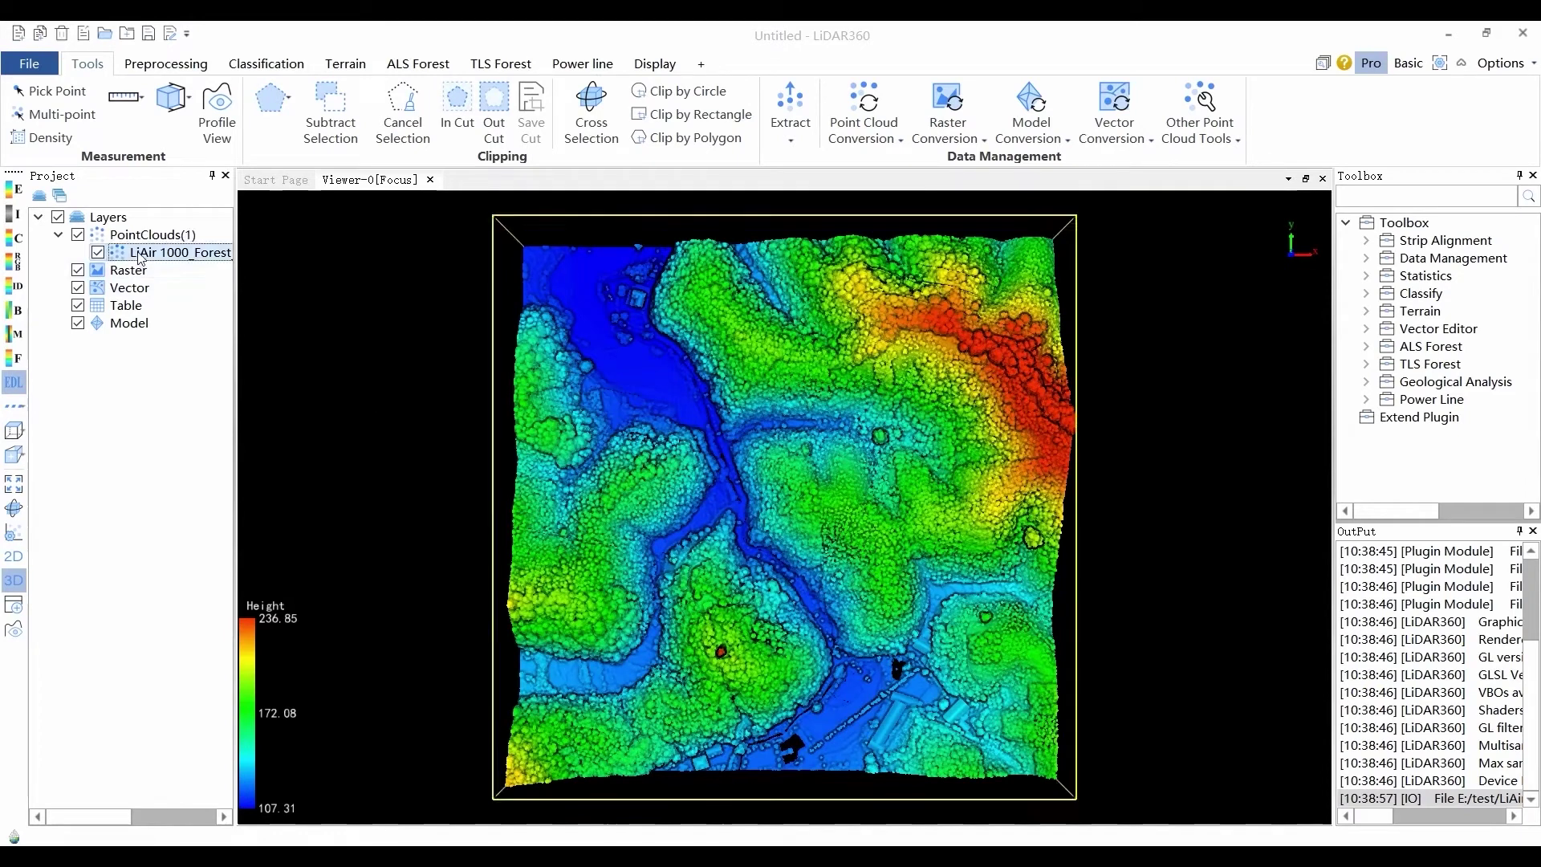
left_click(14, 239)
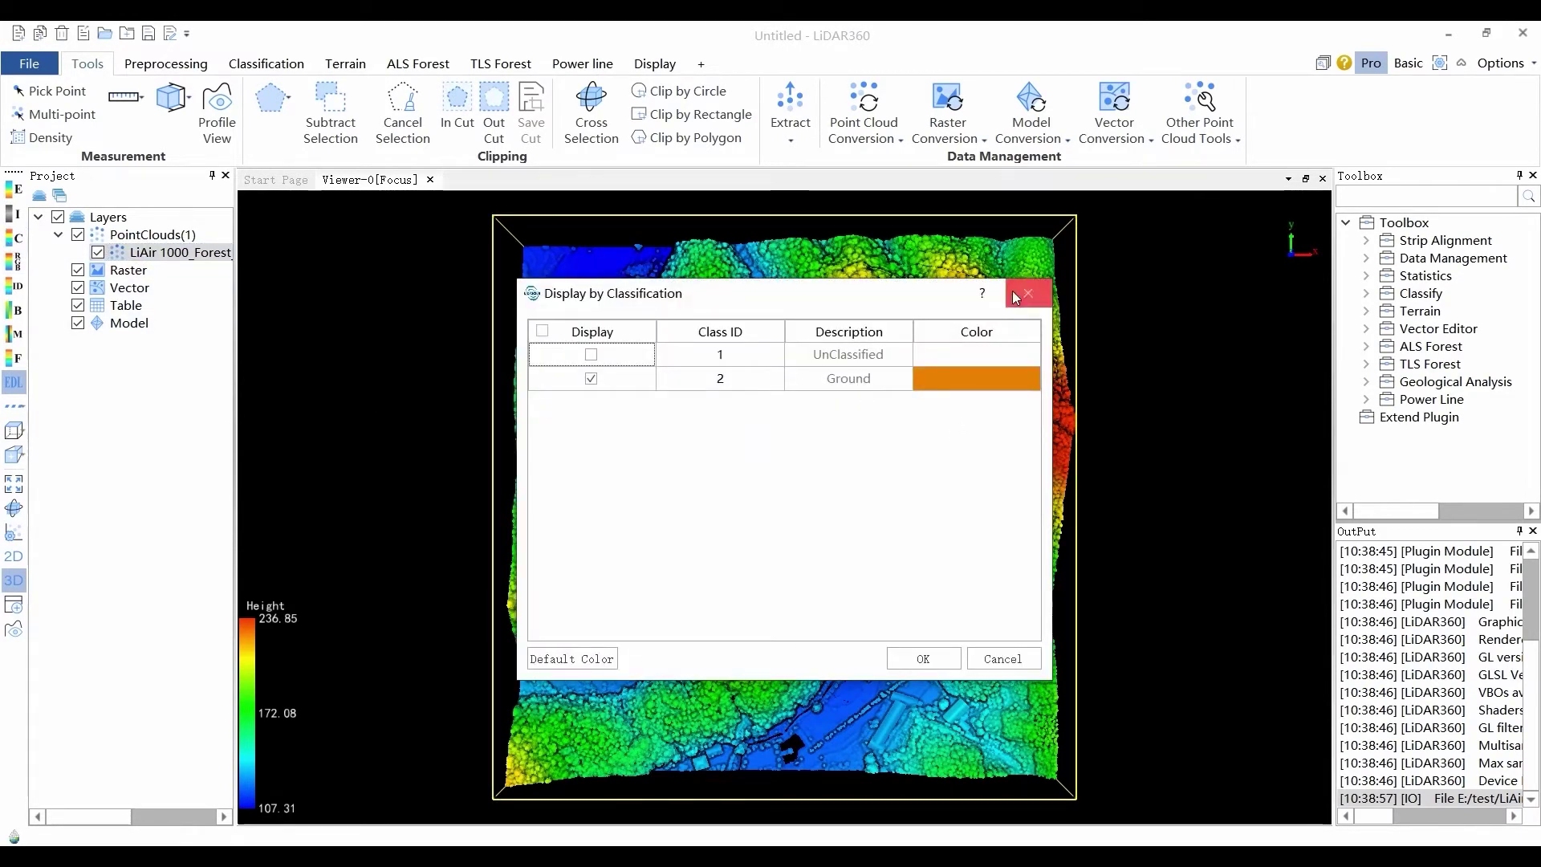
left_click(995, 658)
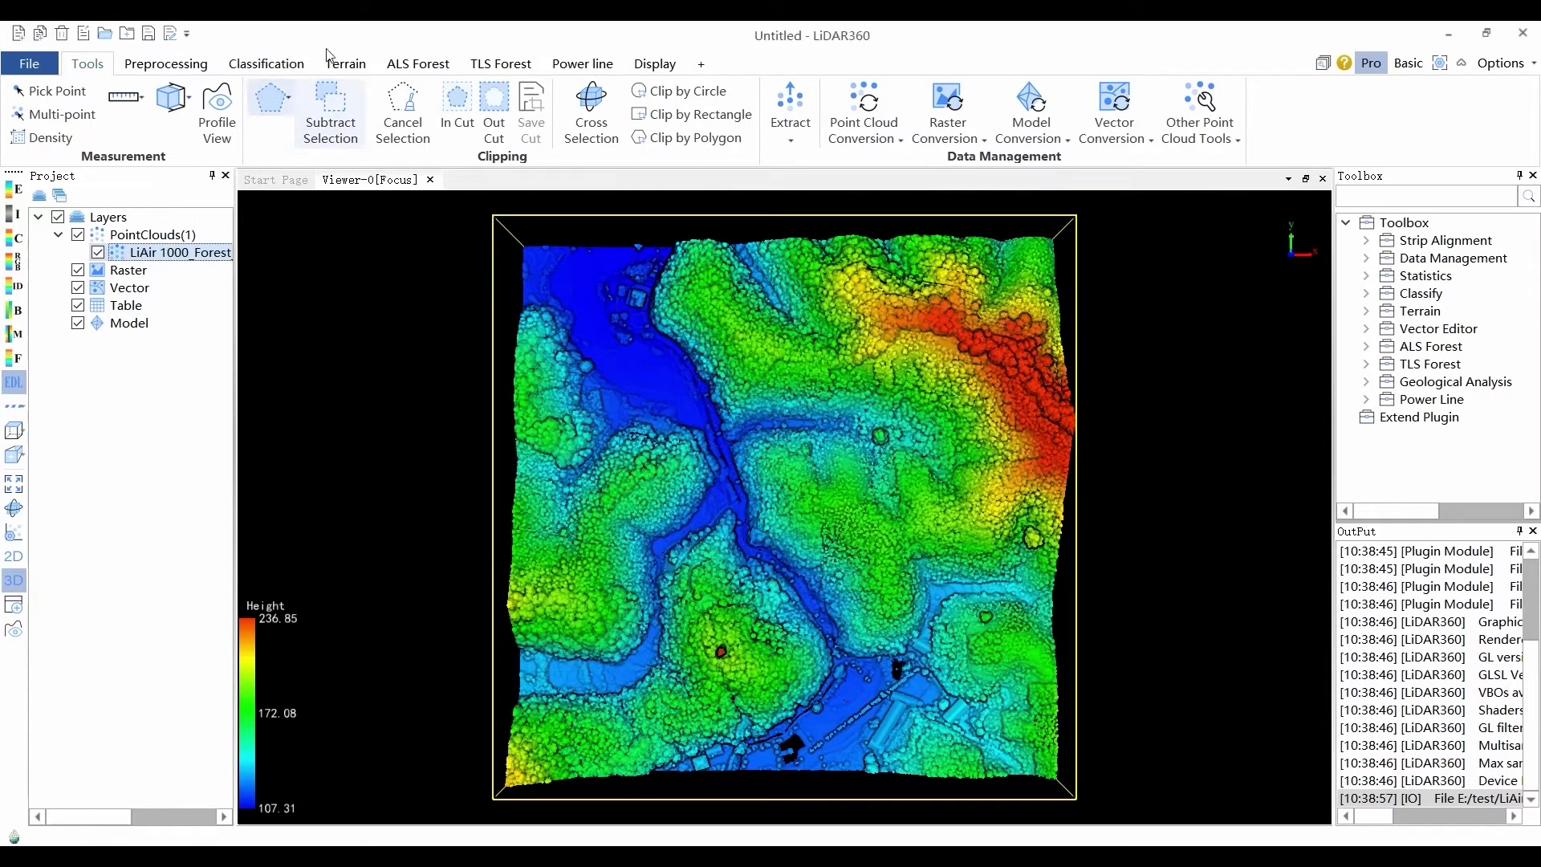
Set up a DEM from LiAir 1000_Forest_Terrain.LiData with a 2 m cell size and IDW interpolation
left_click(345, 64)
left_click(355, 136)
left_click(359, 160)
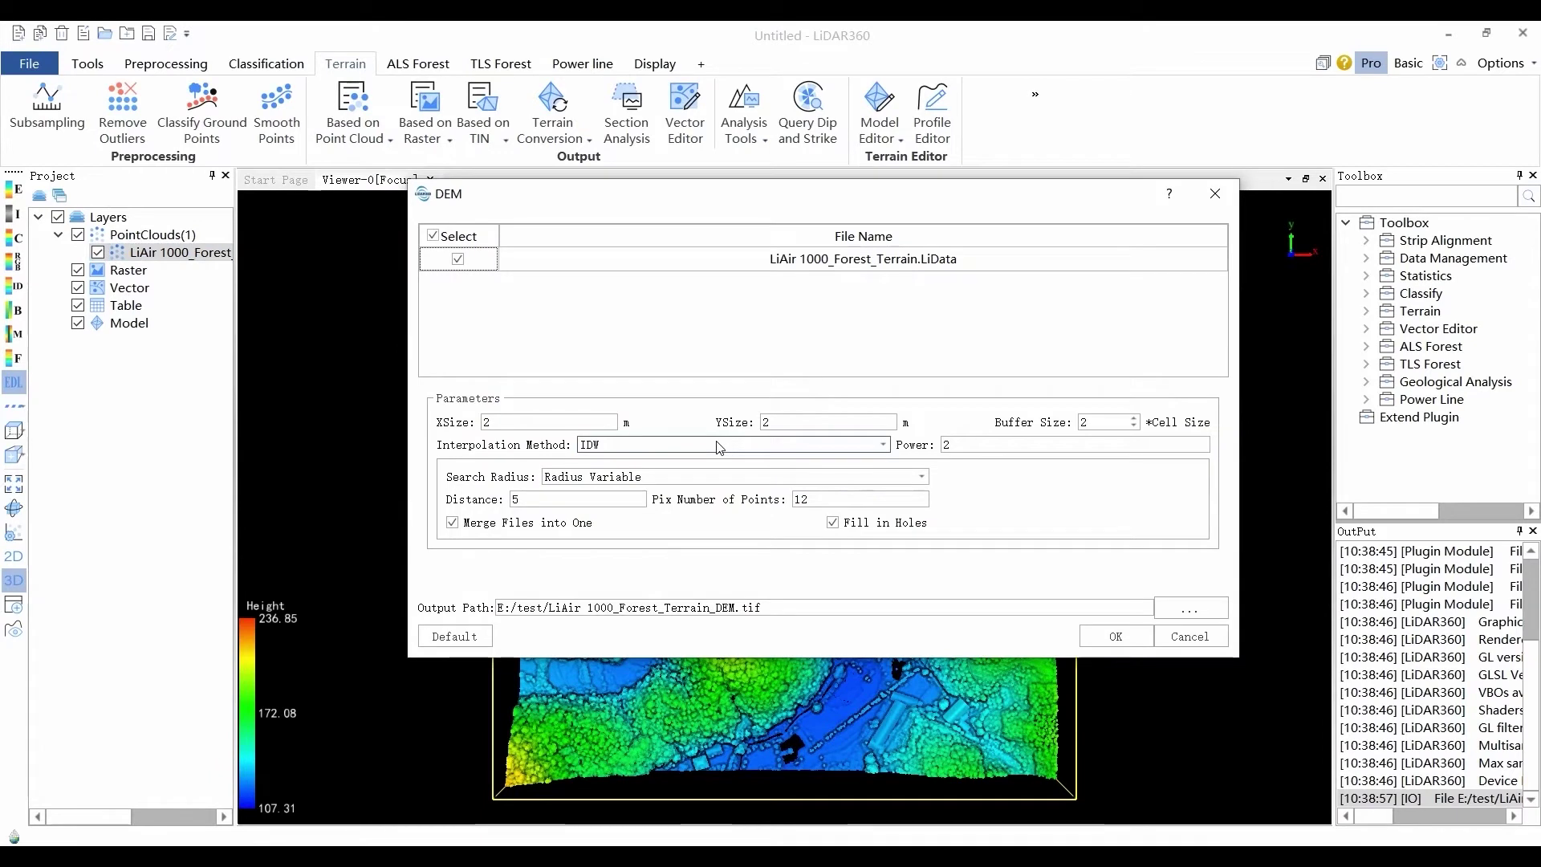
mouse_move(720, 447)
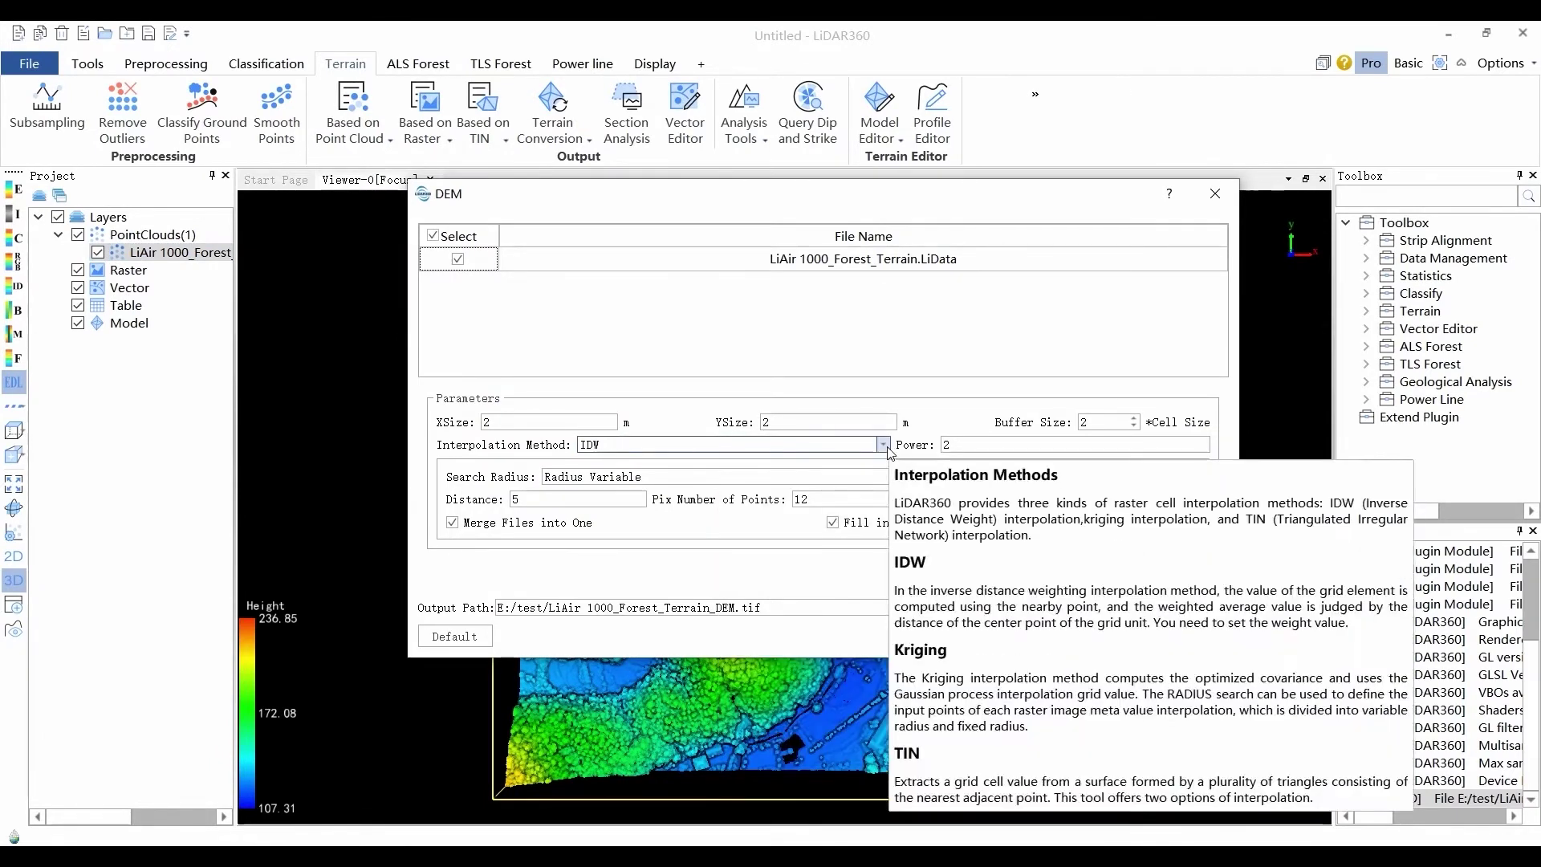
left_click(883, 444)
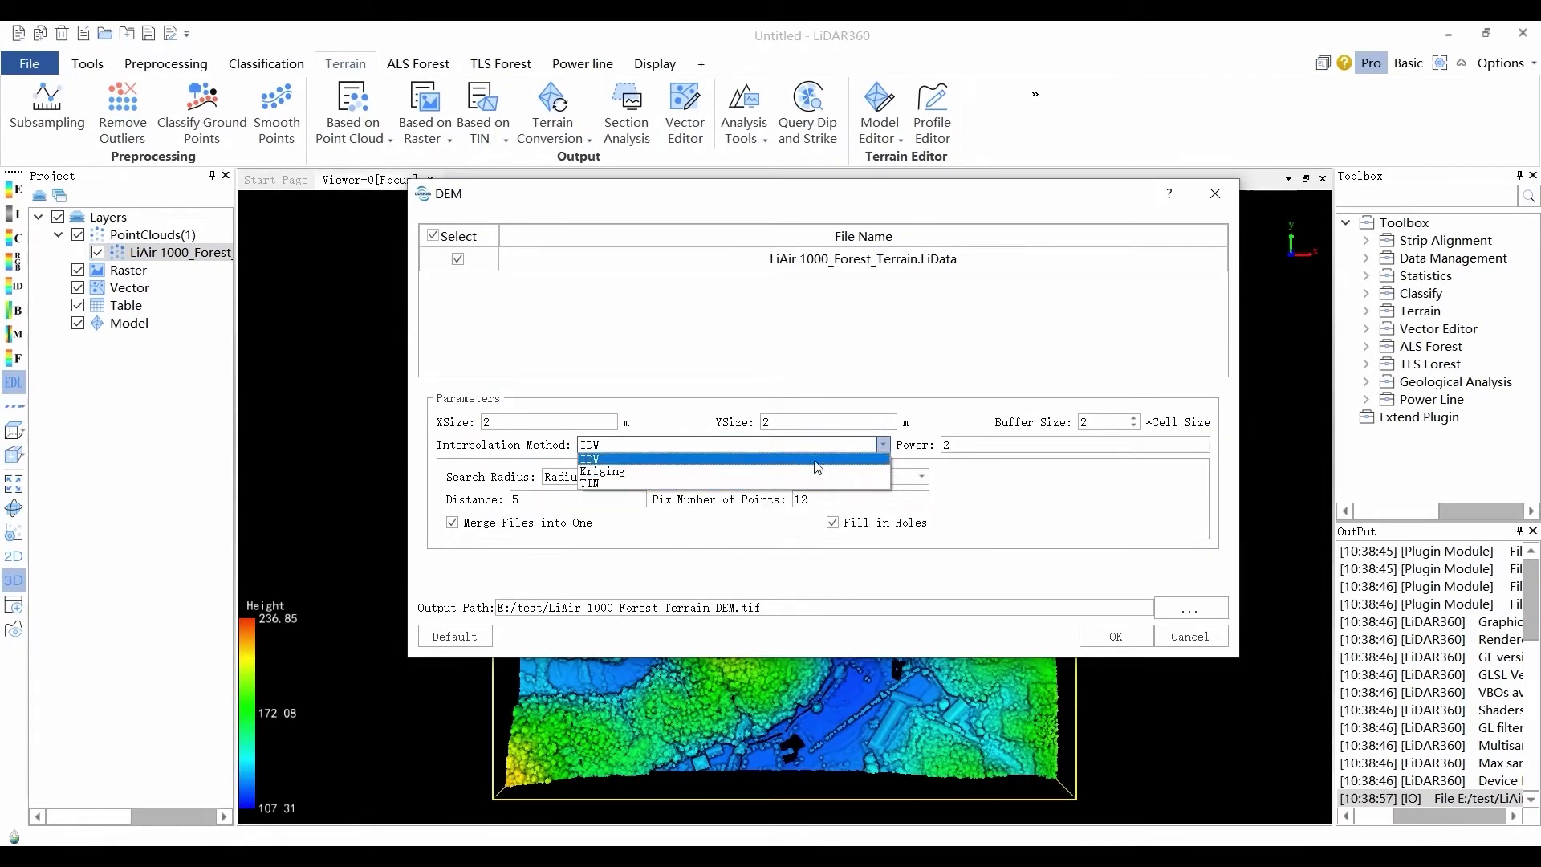
left_click(624, 460)
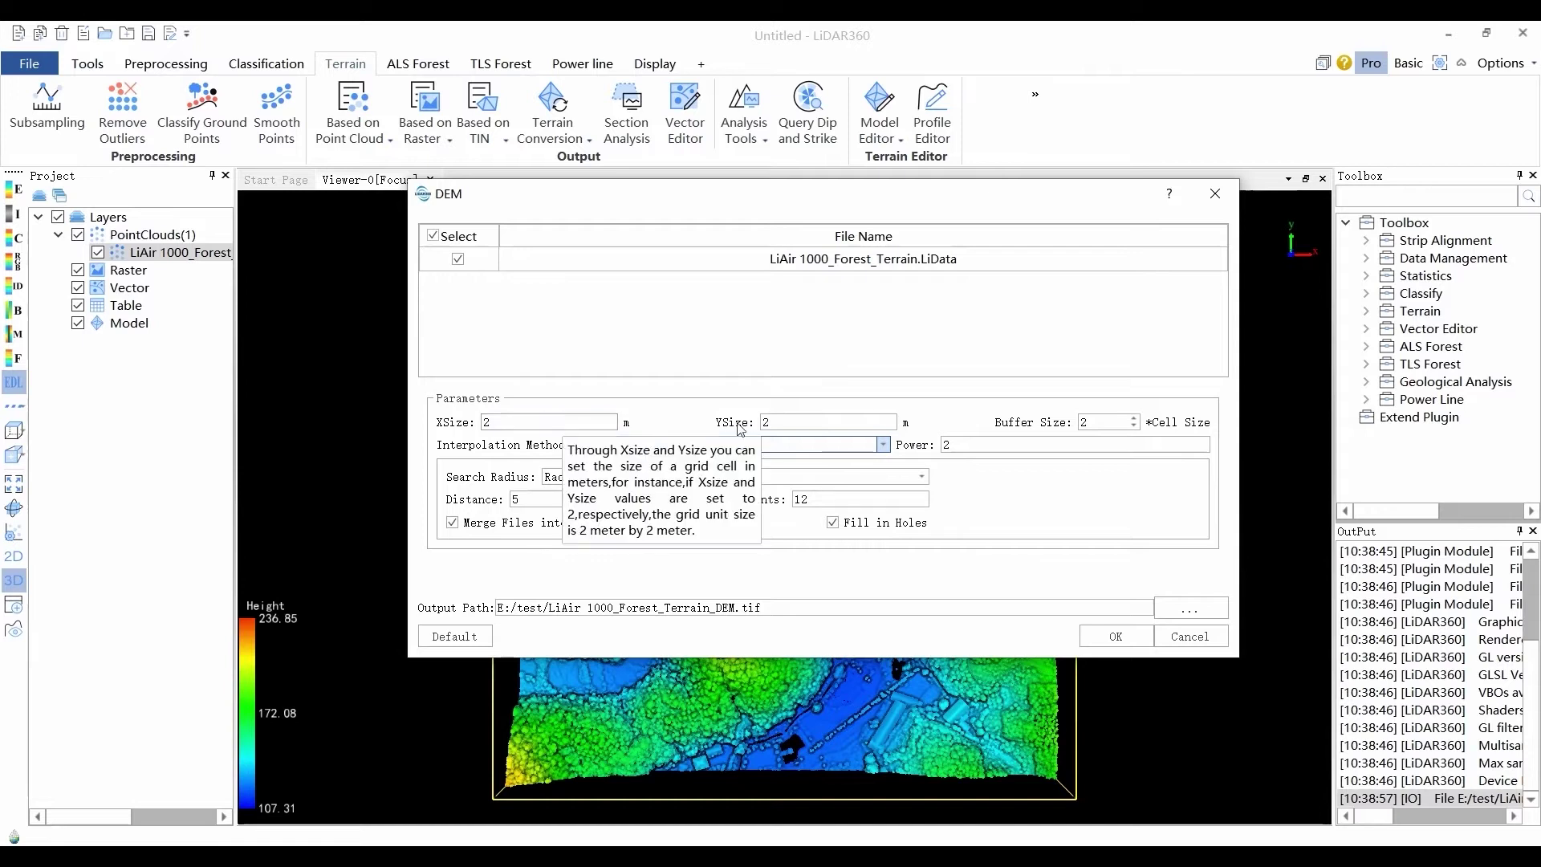
mouse_move(791, 427)
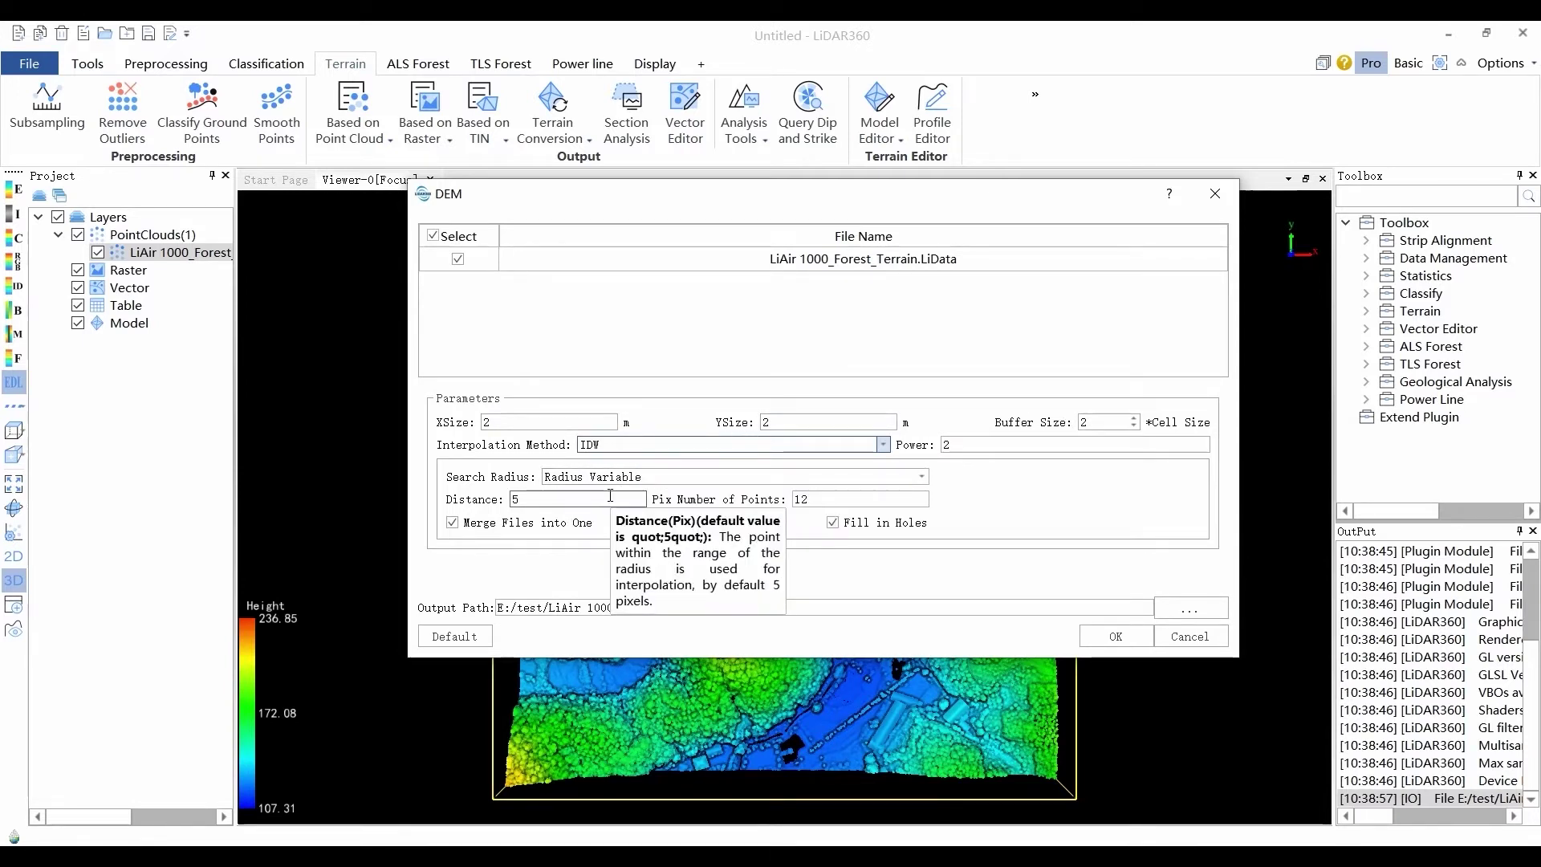
mouse_move(868, 496)
Try Kriging and TIN as the DEM interpolation method and examine the parameters each one offers
left_click(871, 445)
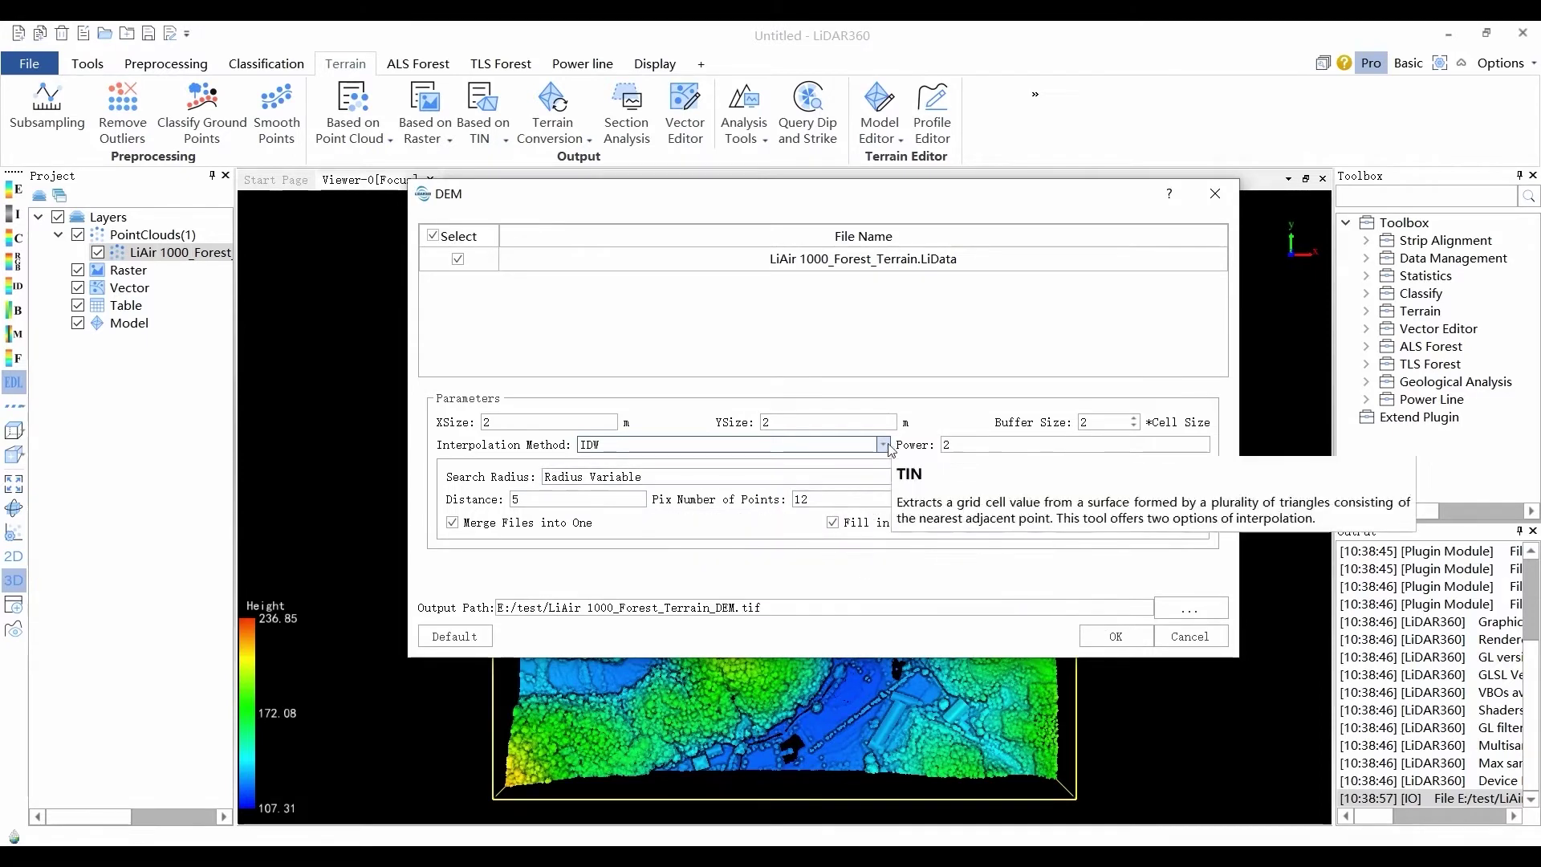
left_click(860, 480)
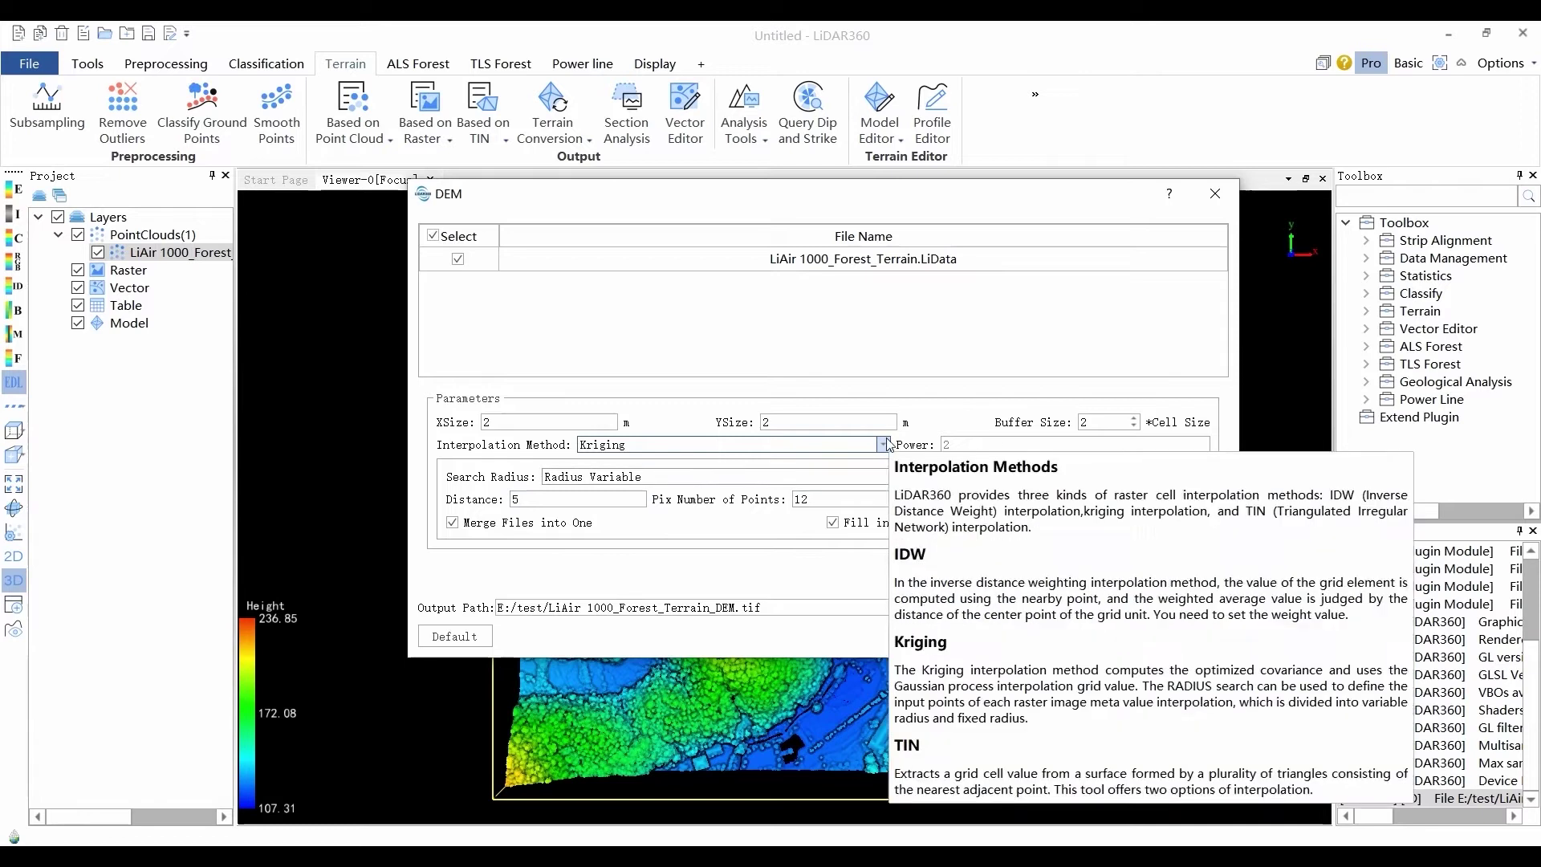
left_click(883, 444)
left_click(622, 496)
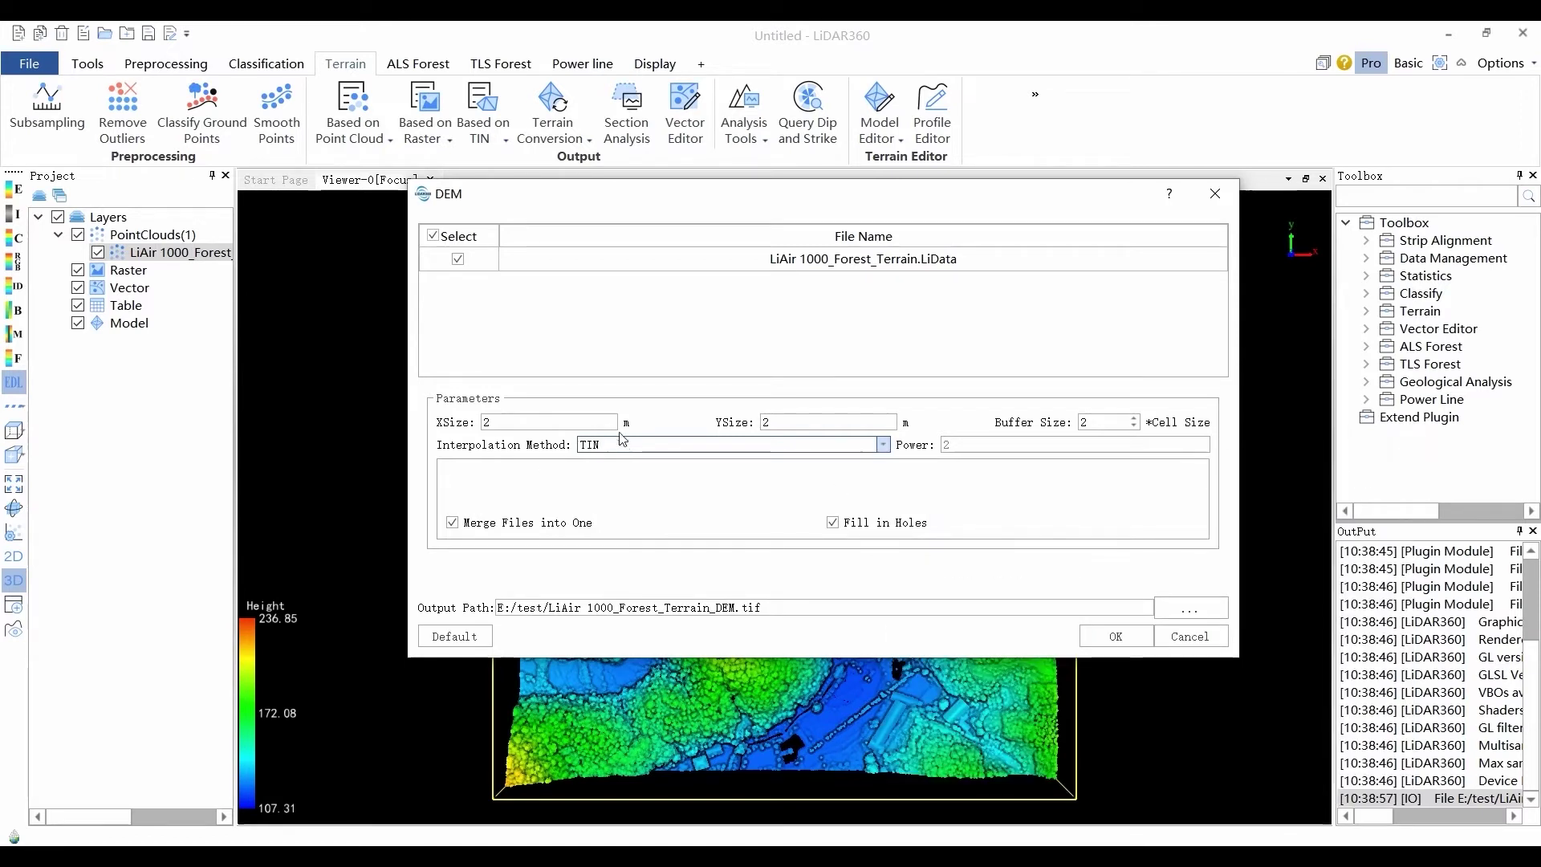
mouse_move(826, 423)
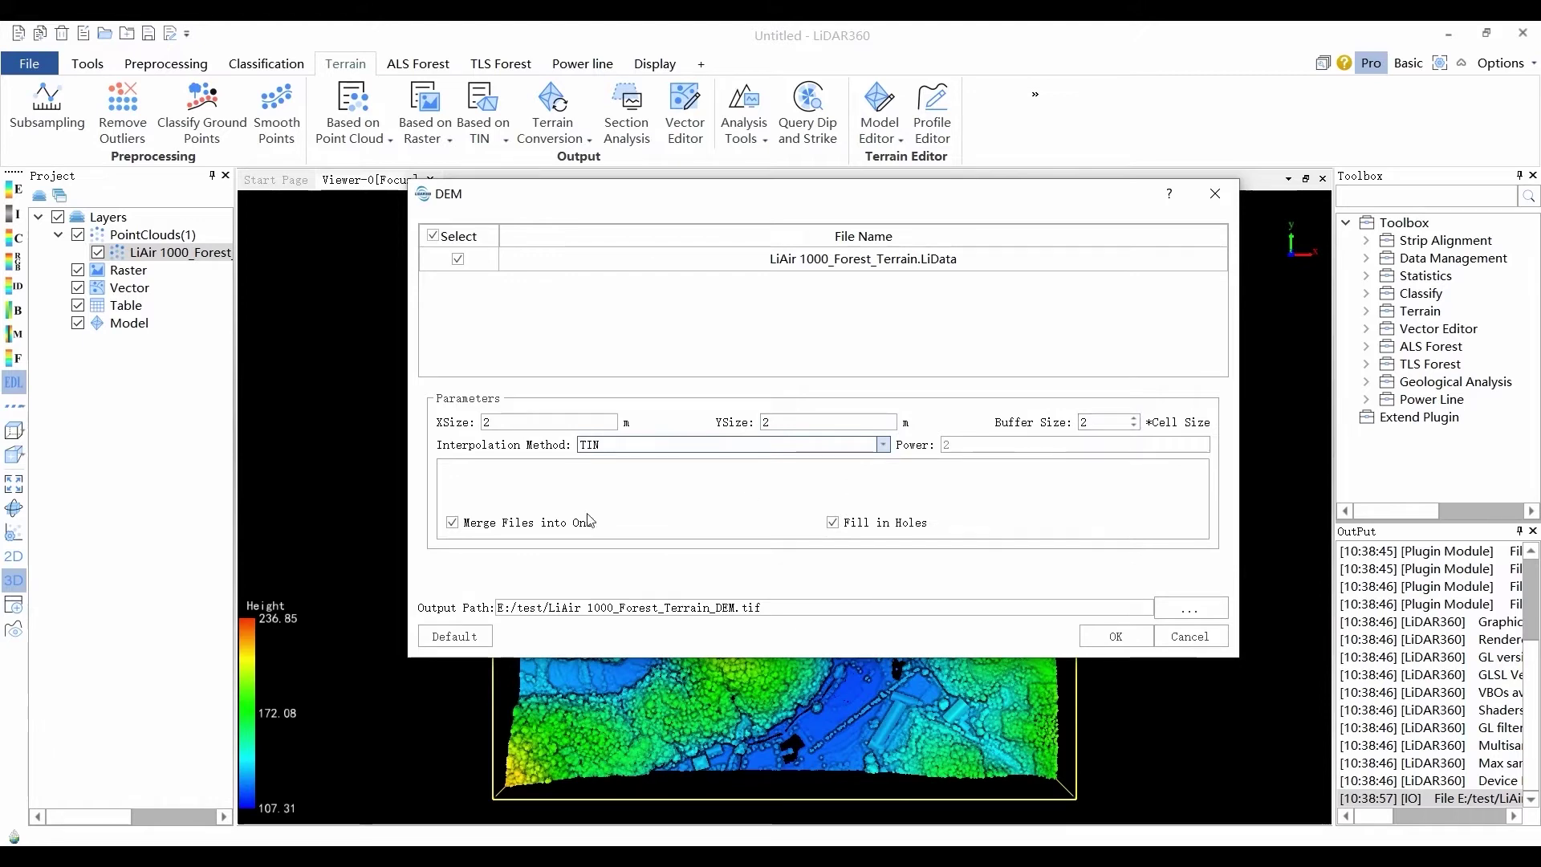
mouse_move(578, 523)
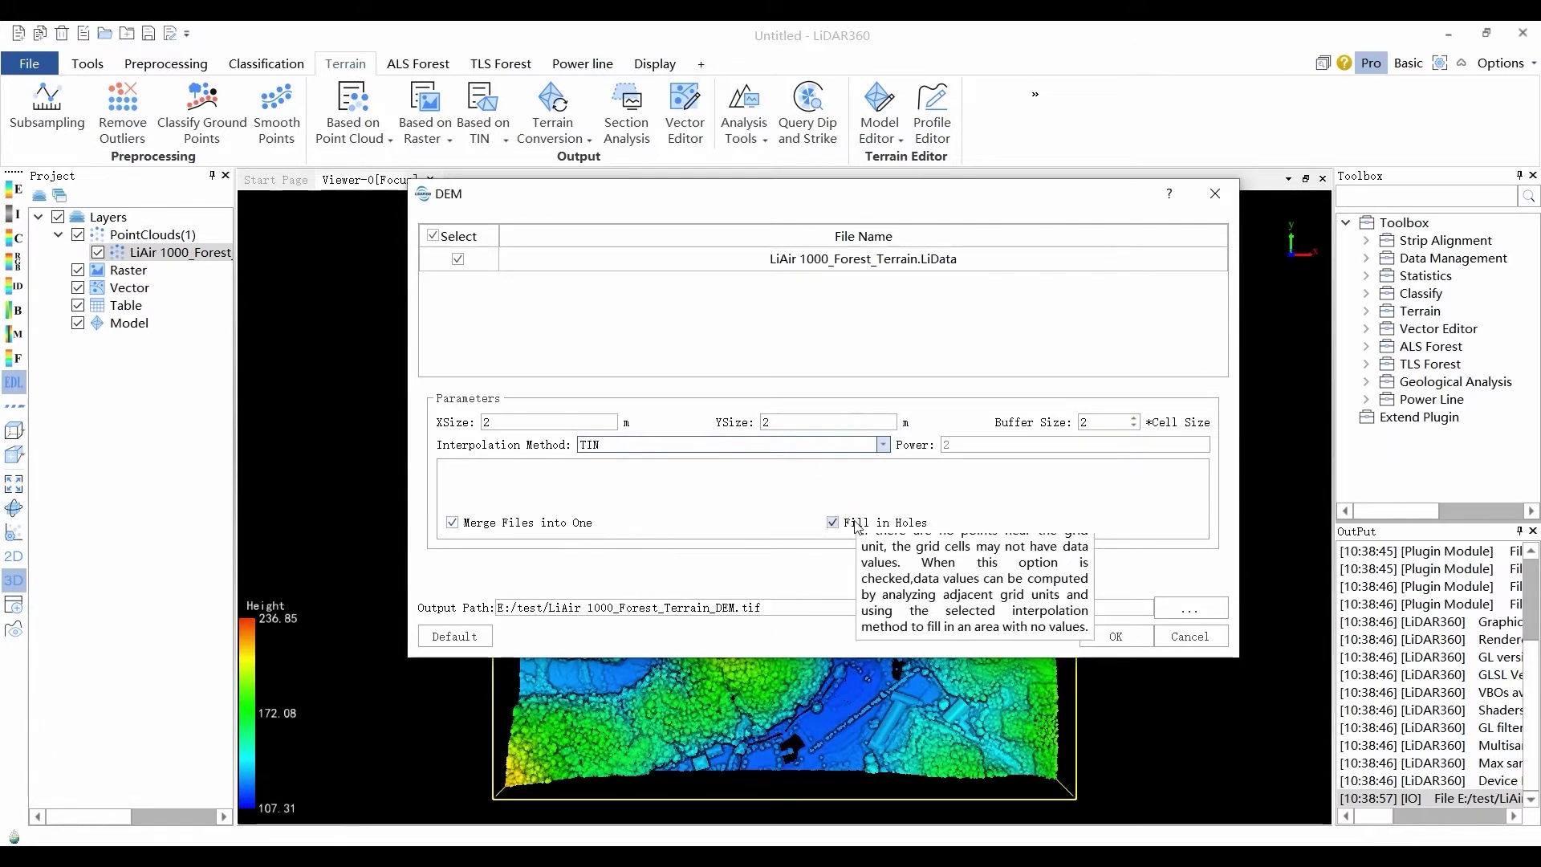
Generate the DEM with IDW interpolation, merged files and filled holes, and add the result to the project
left_click(882, 448)
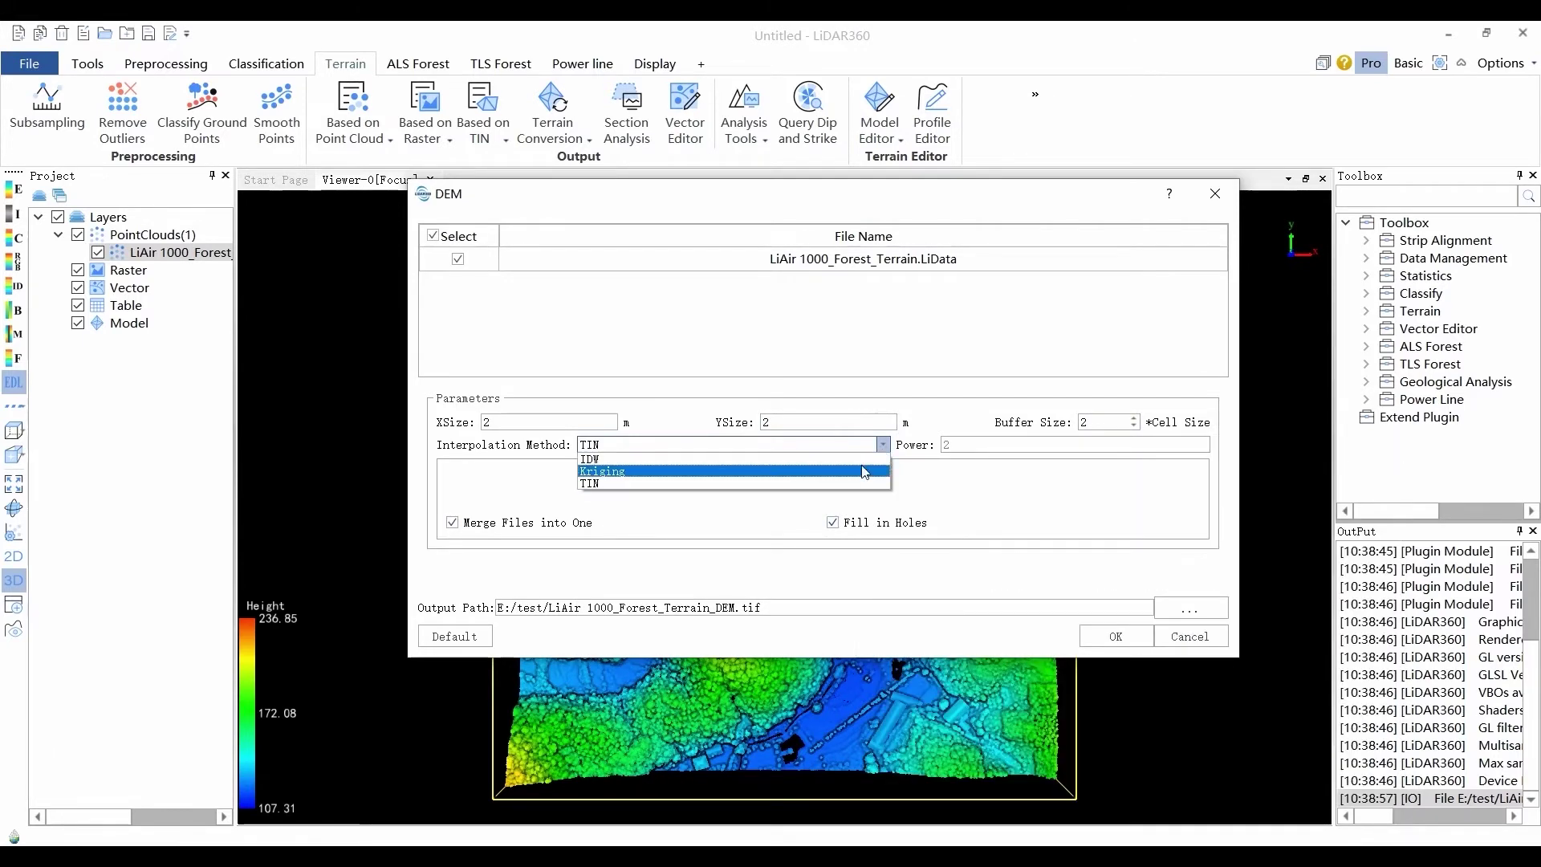
left_click(854, 459)
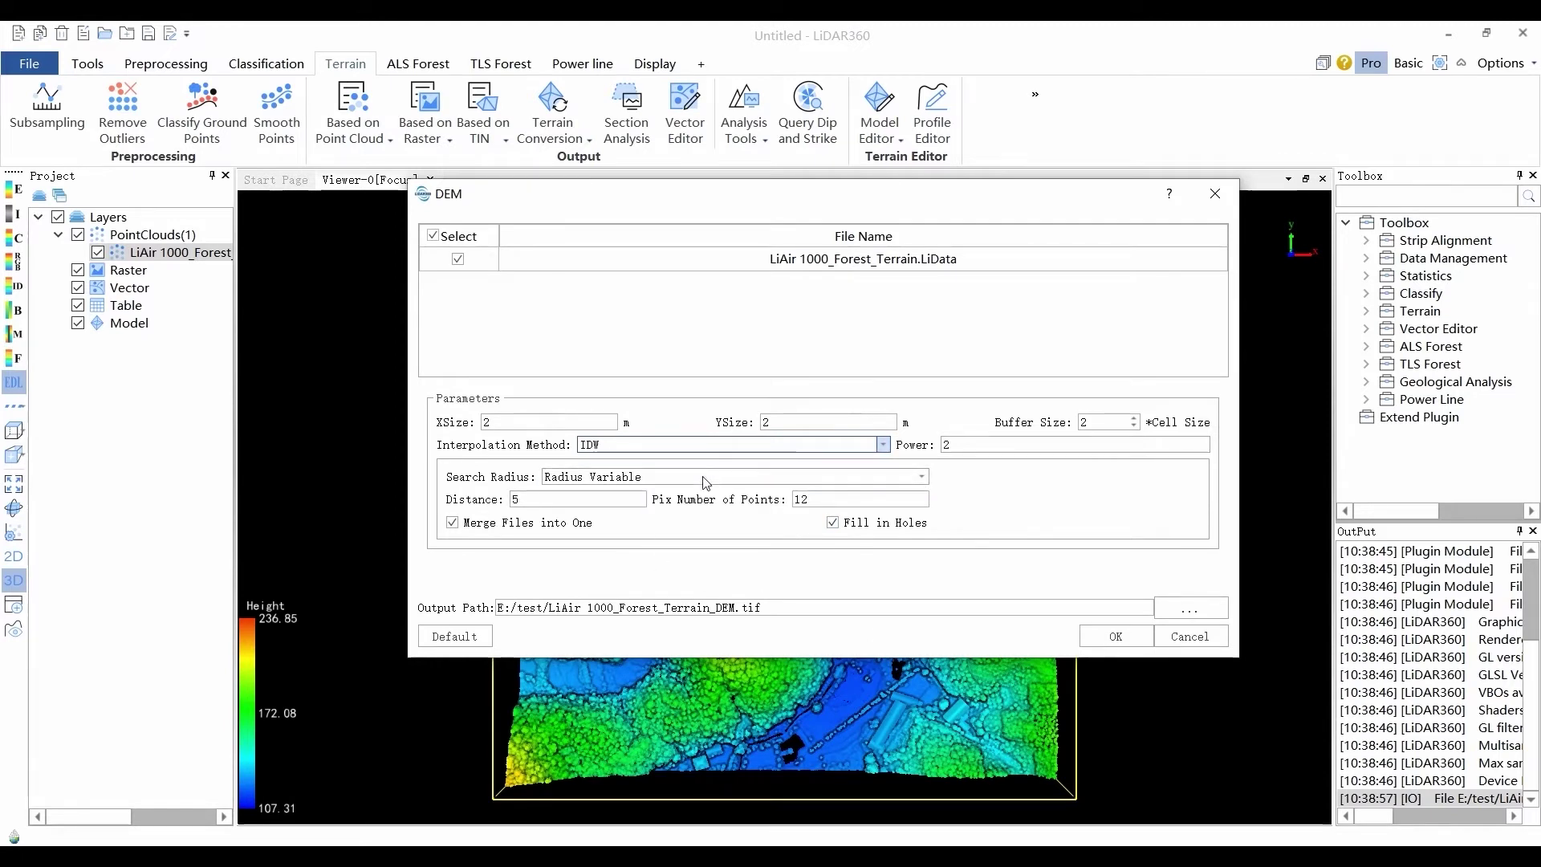
left_click(1114, 637)
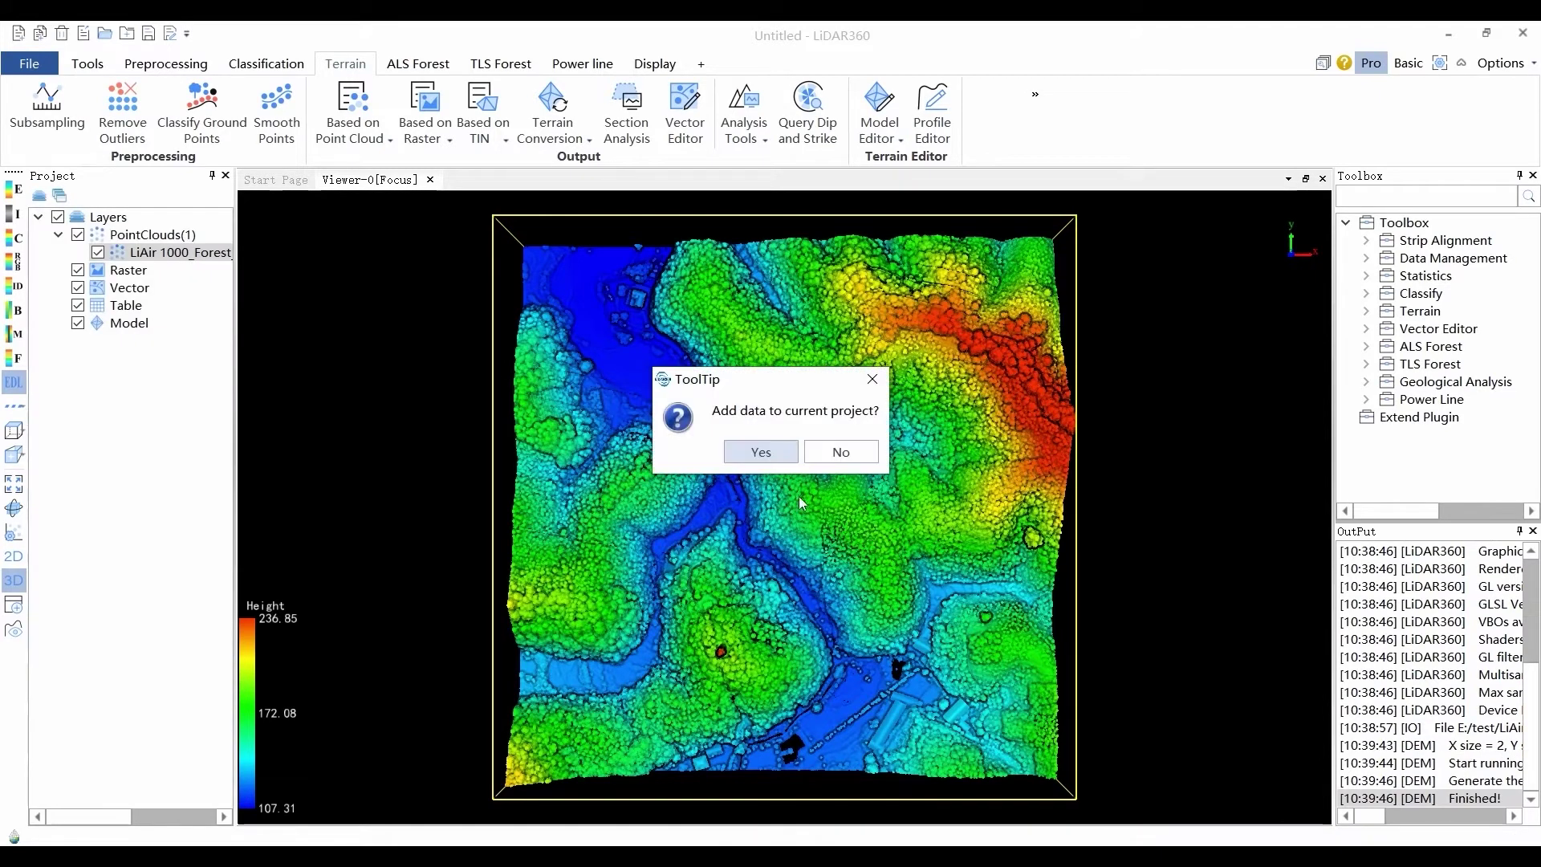
left_click(761, 452)
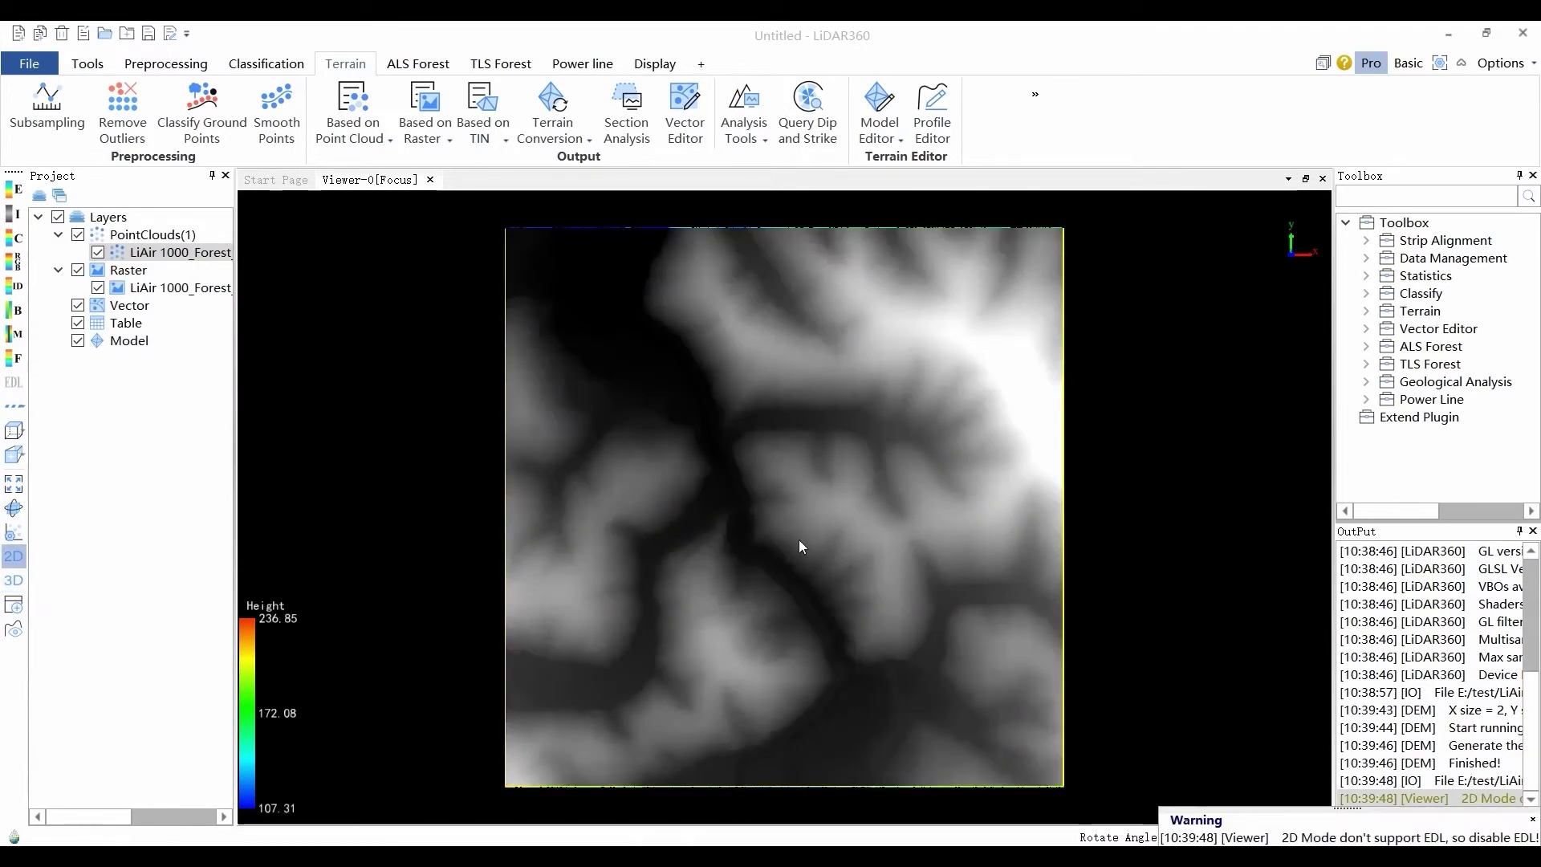
Set up a DSM from the point cloud's Ground and UnClassified classes with a 2 m cell size and IDW interpolation
left_click(366, 143)
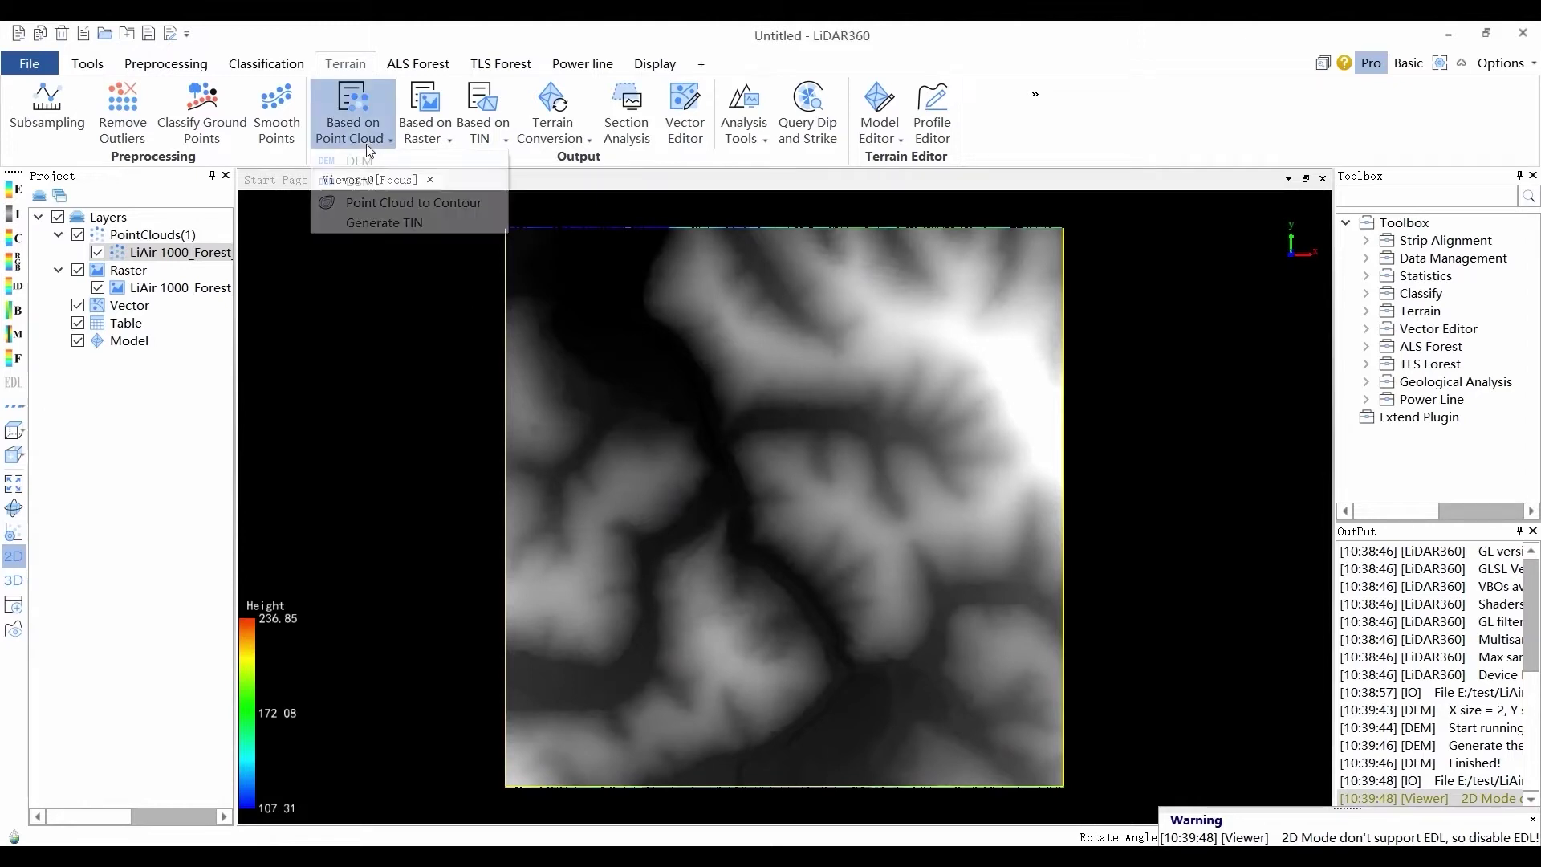
left_click(367, 182)
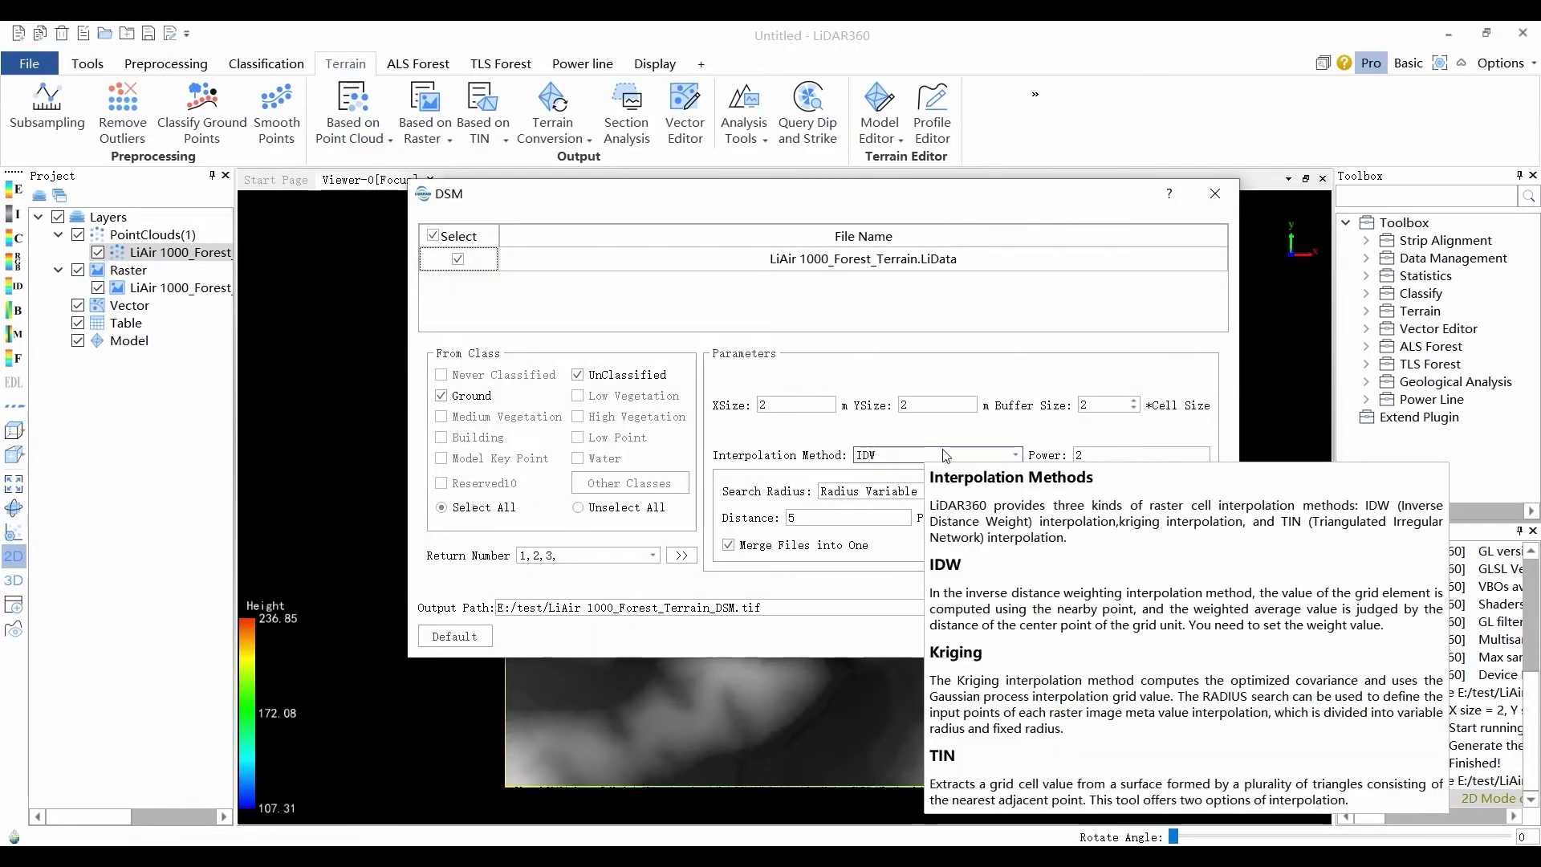
left_click(1018, 455)
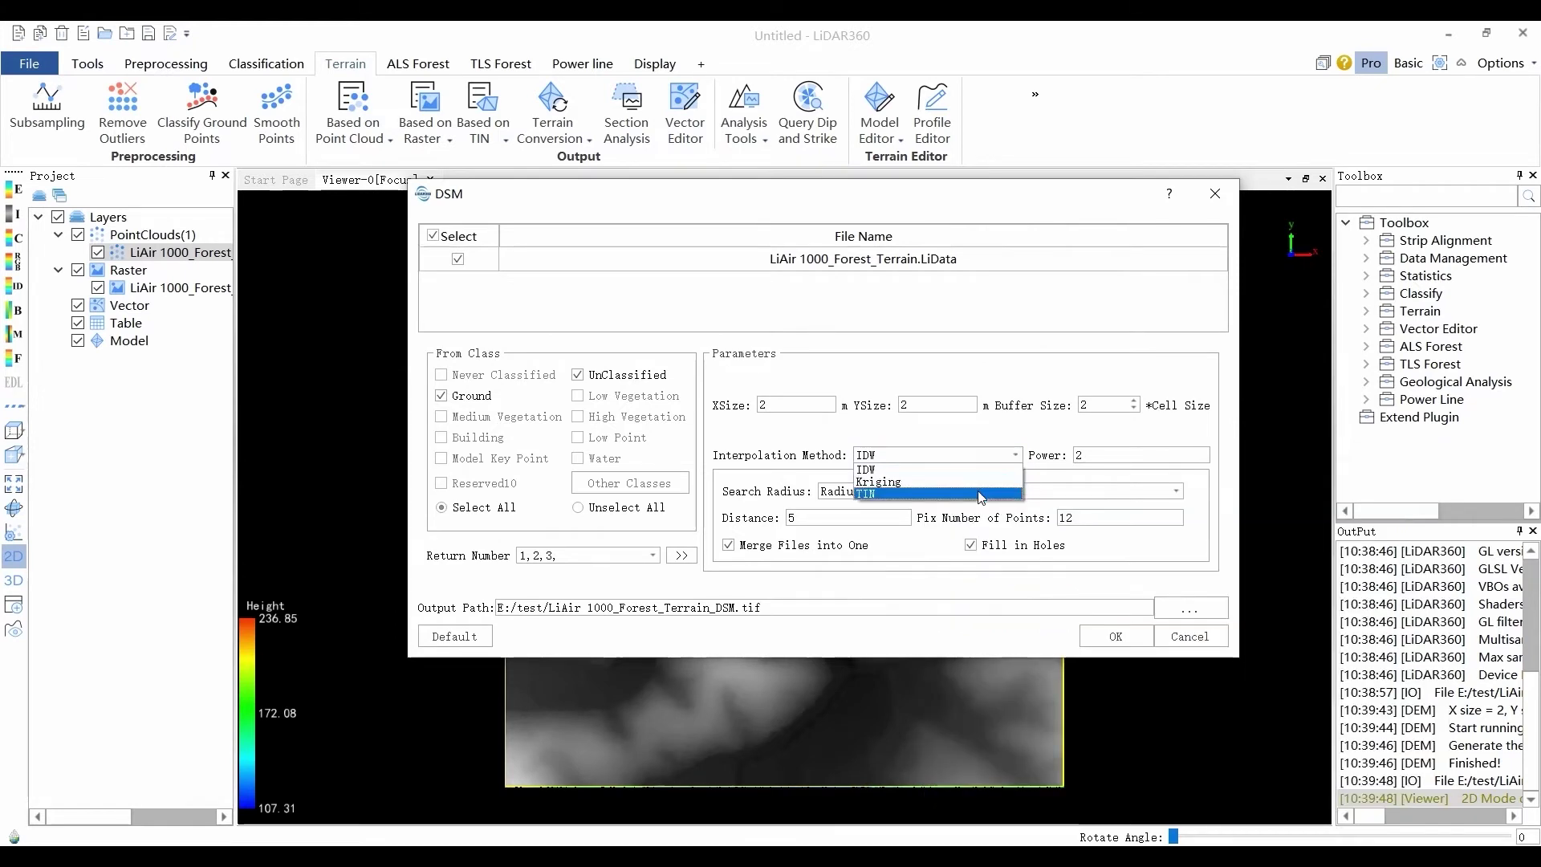
left_click(974, 472)
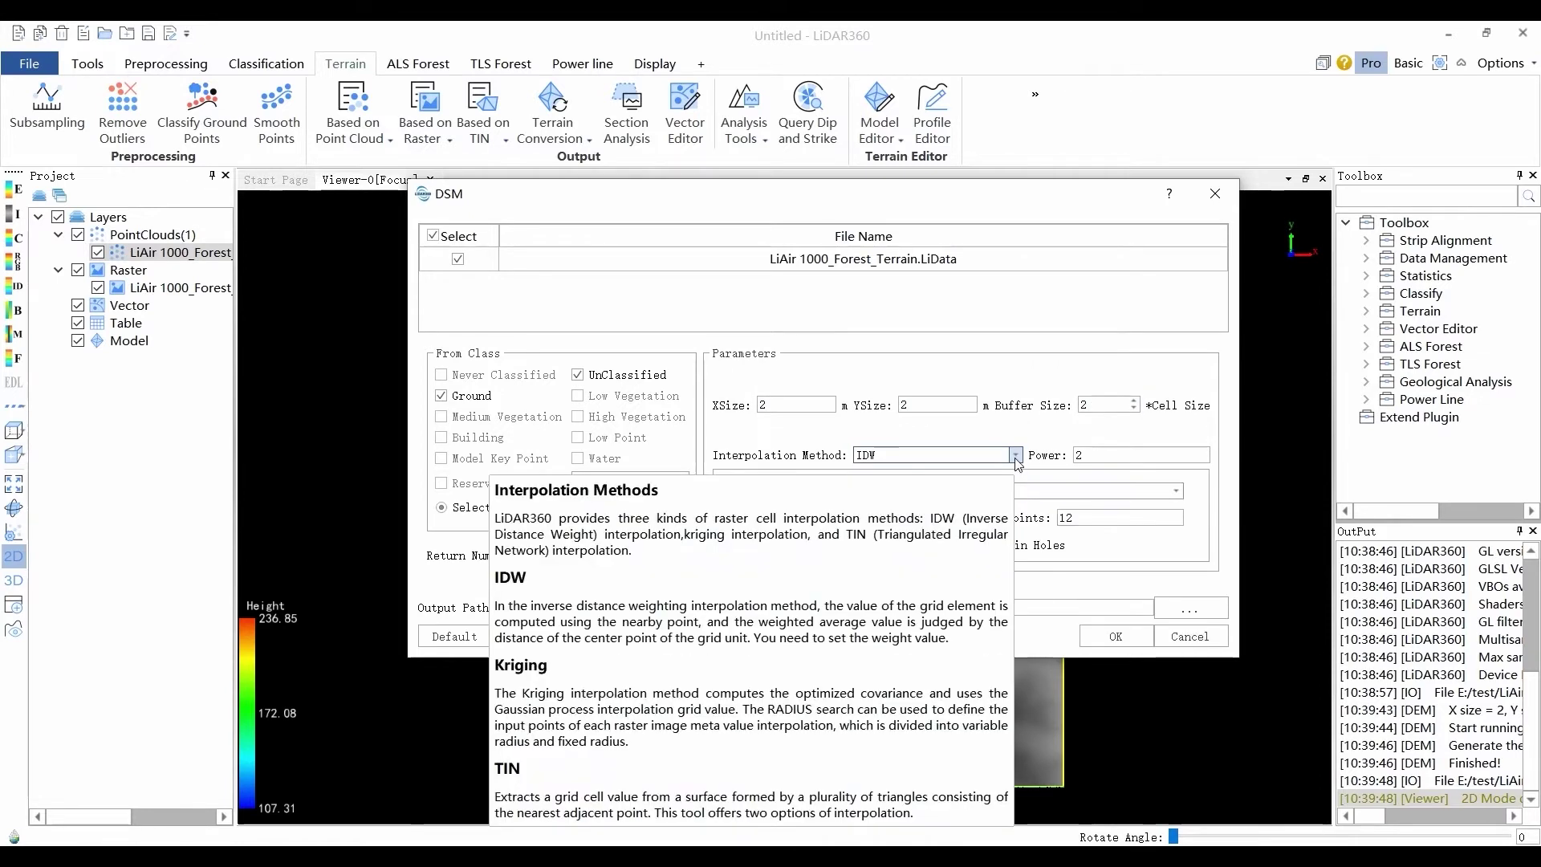
Try Kriging and TIN as the DSM interpolation method and examine their options, including Delaunay
left_click(995, 455)
left_click(996, 481)
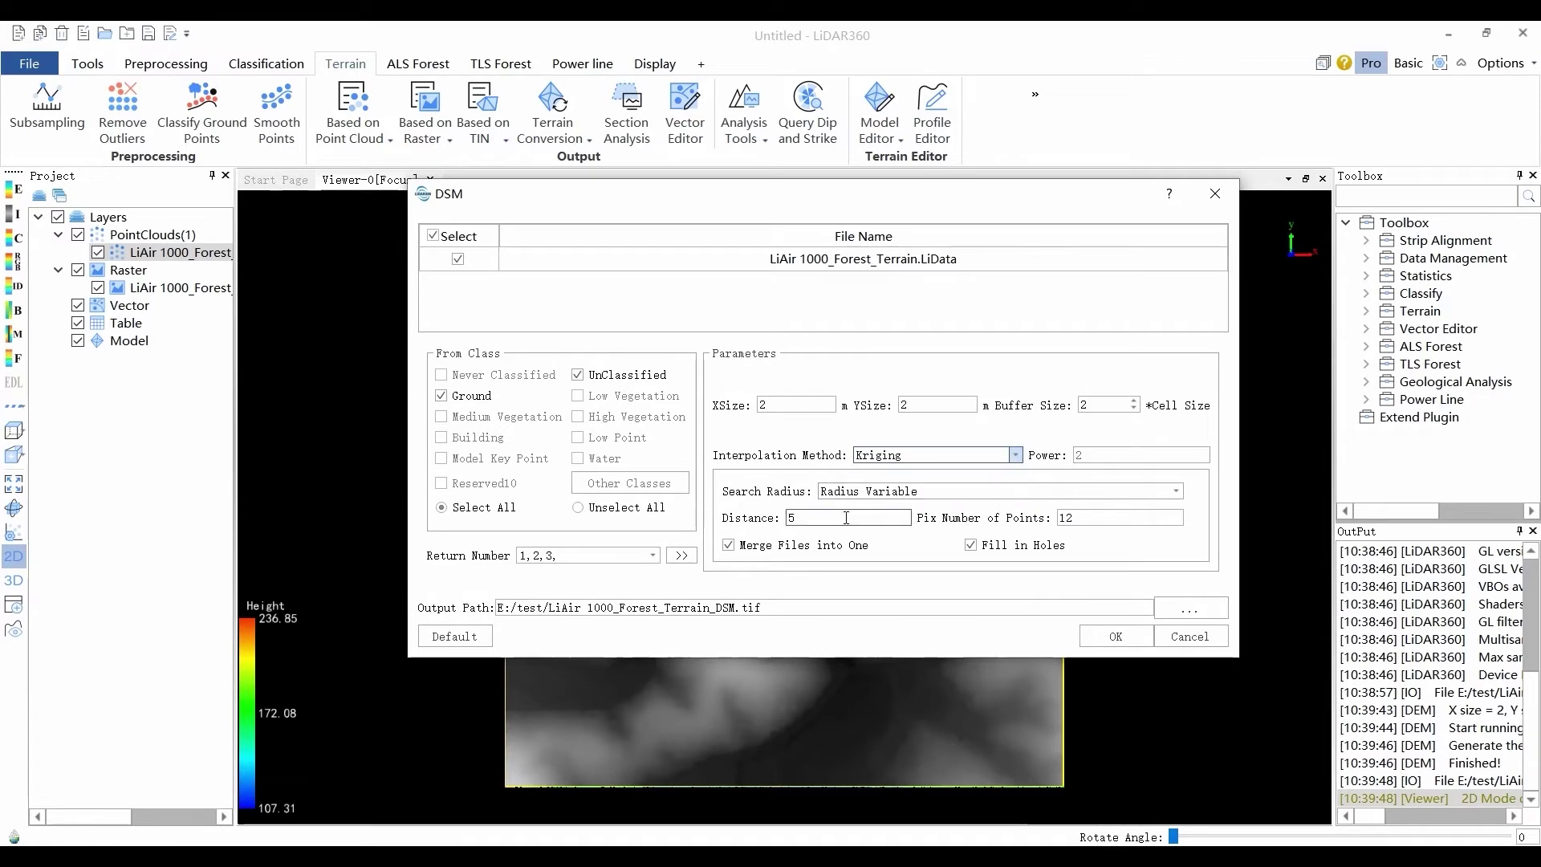
left_click(1015, 455)
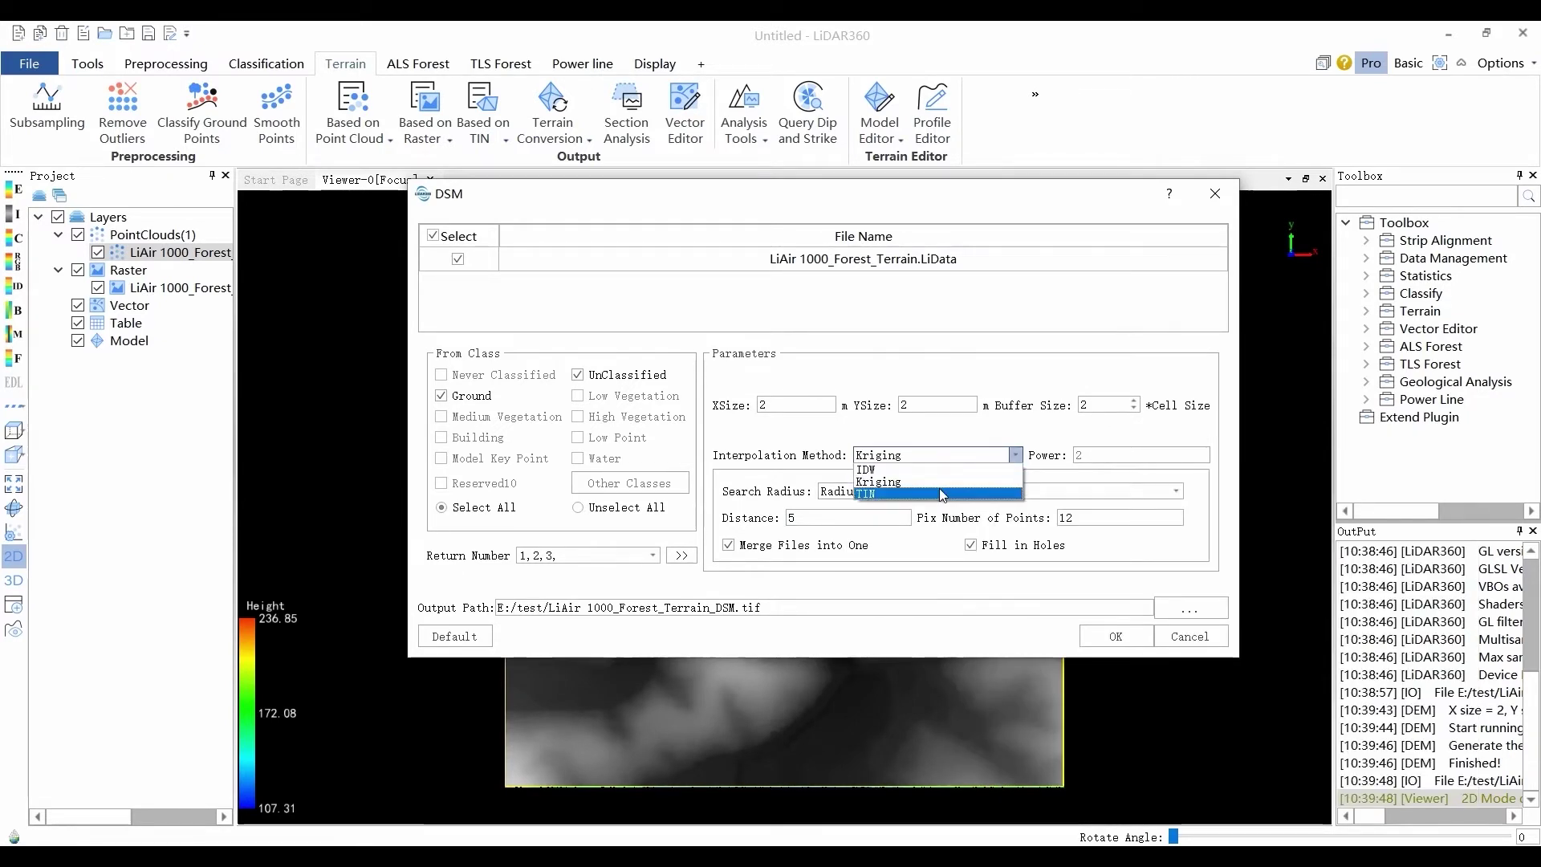
left_click(930, 493)
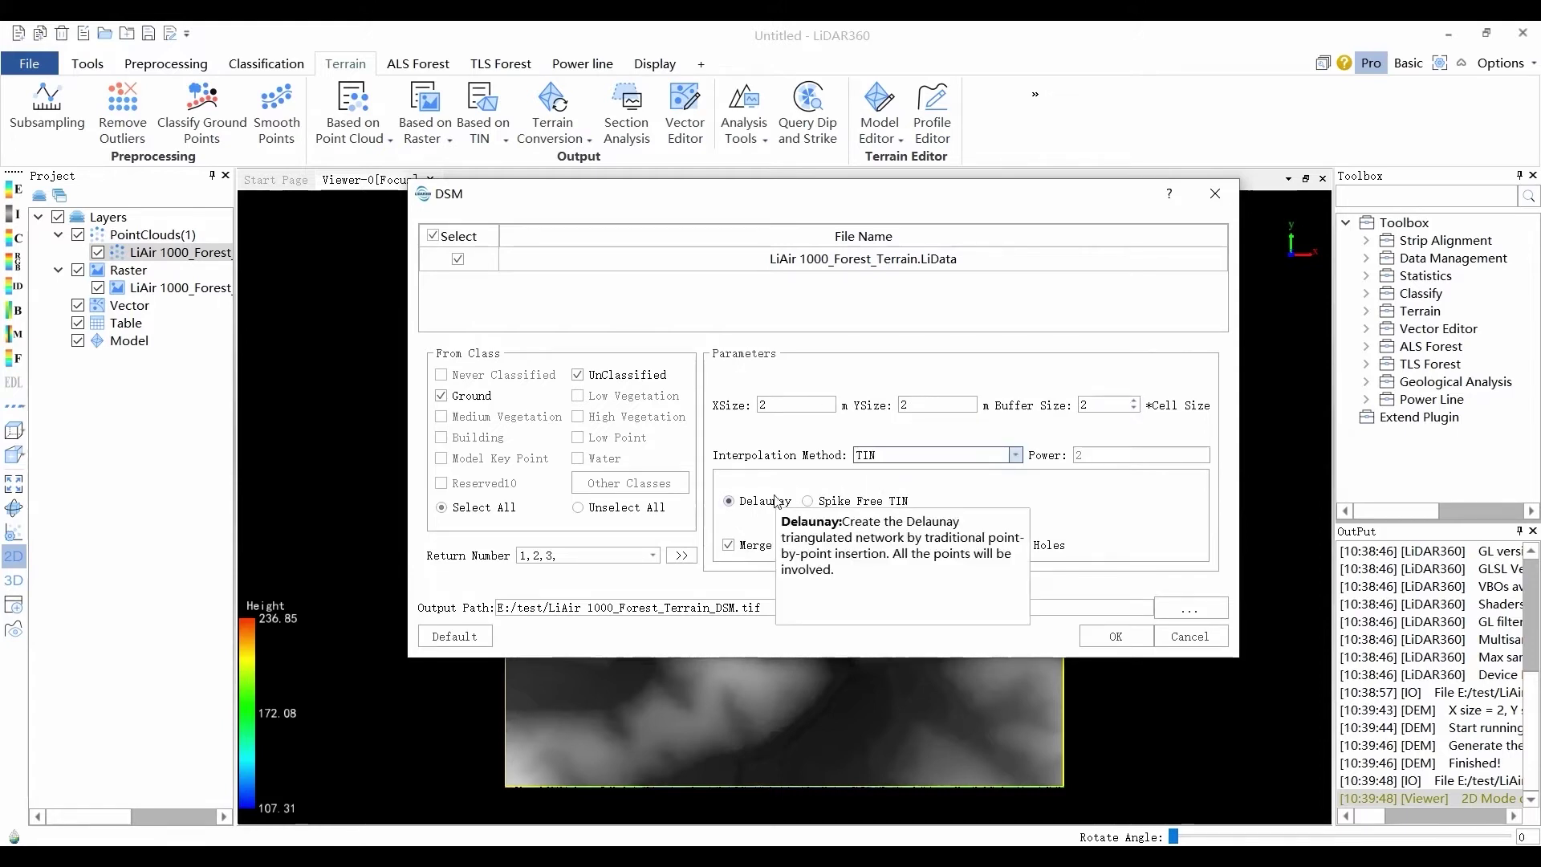
Generate the DSM with IDW interpolation and add the result to the project
left_click(1015, 455)
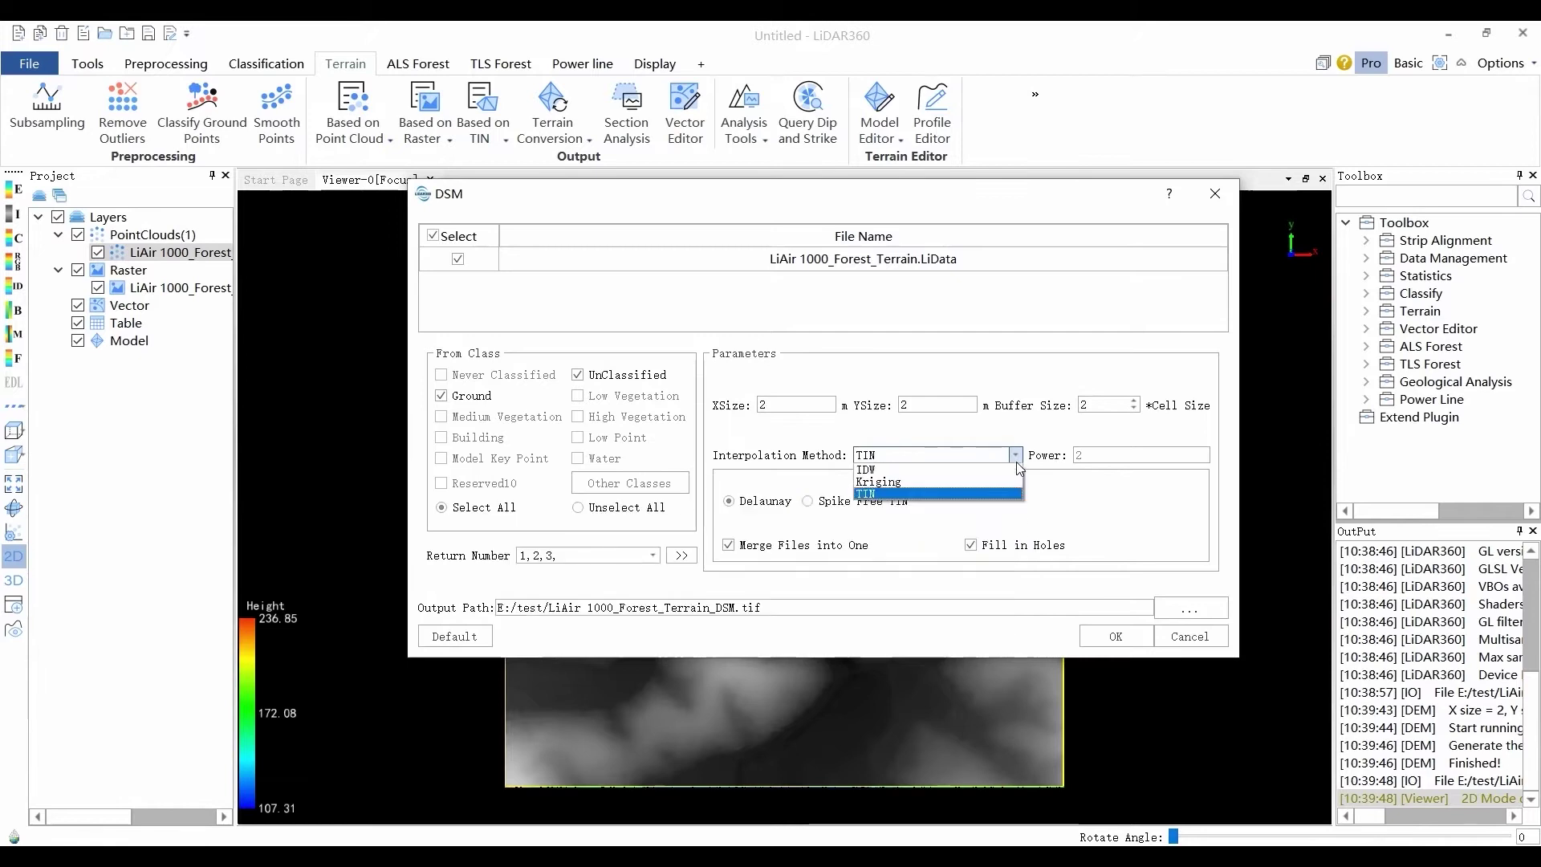
left_click(989, 471)
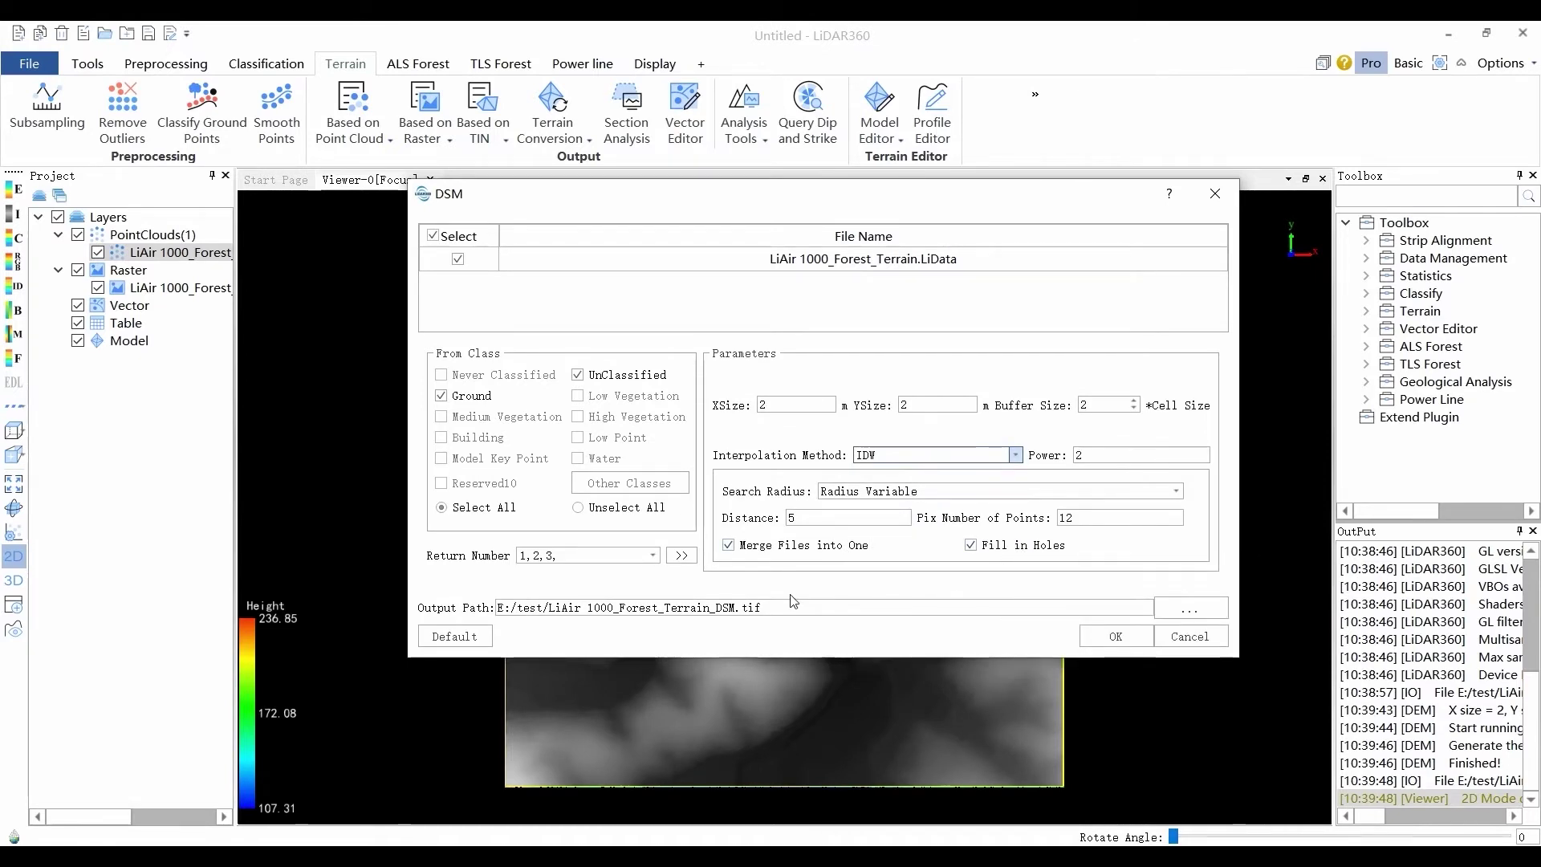
left_click(1091, 640)
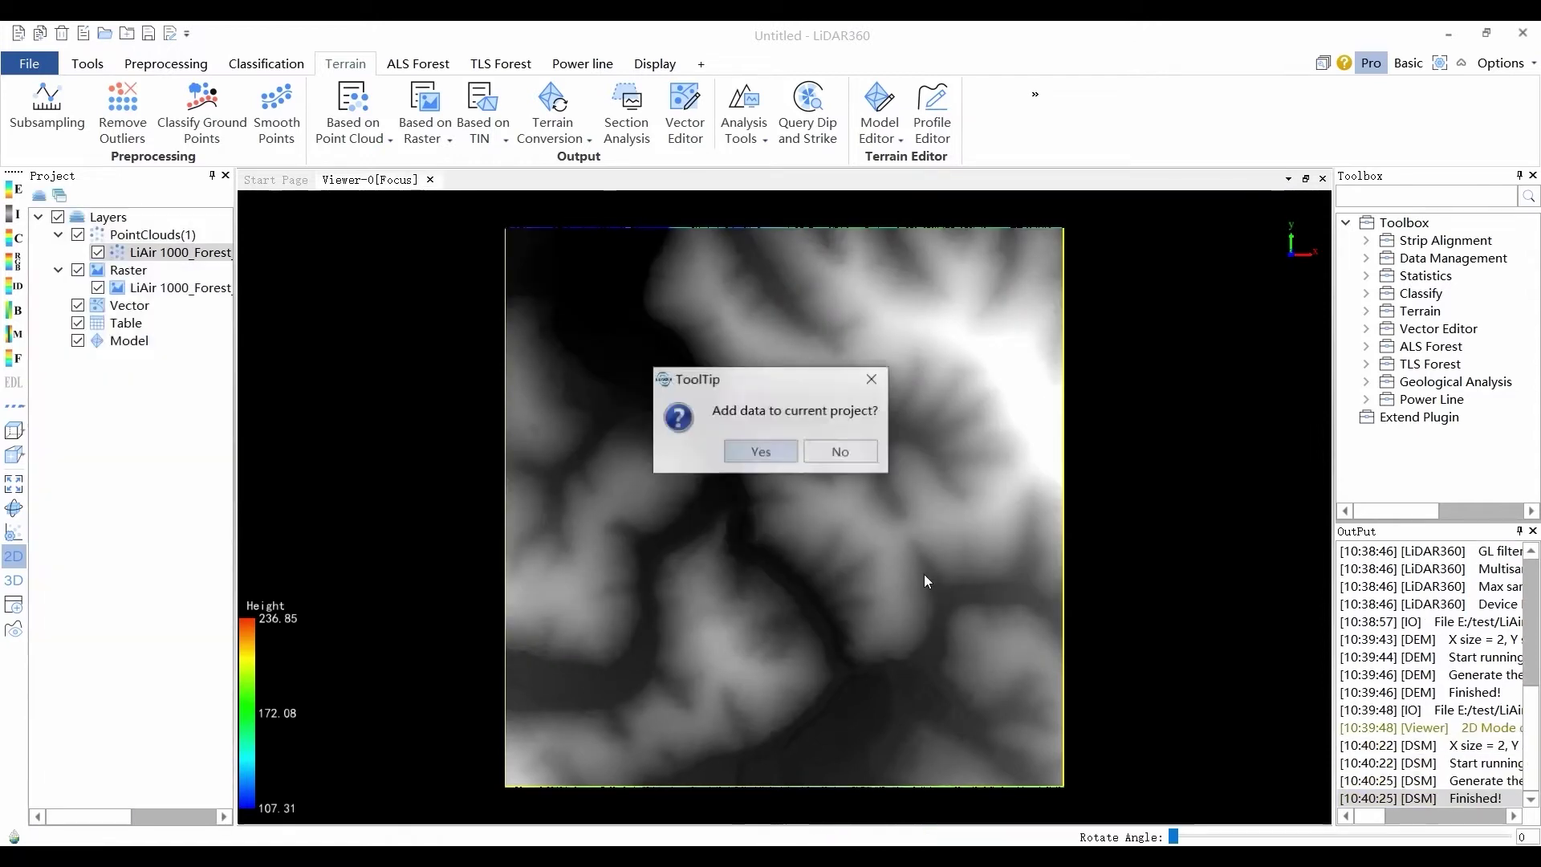
left_click(786, 447)
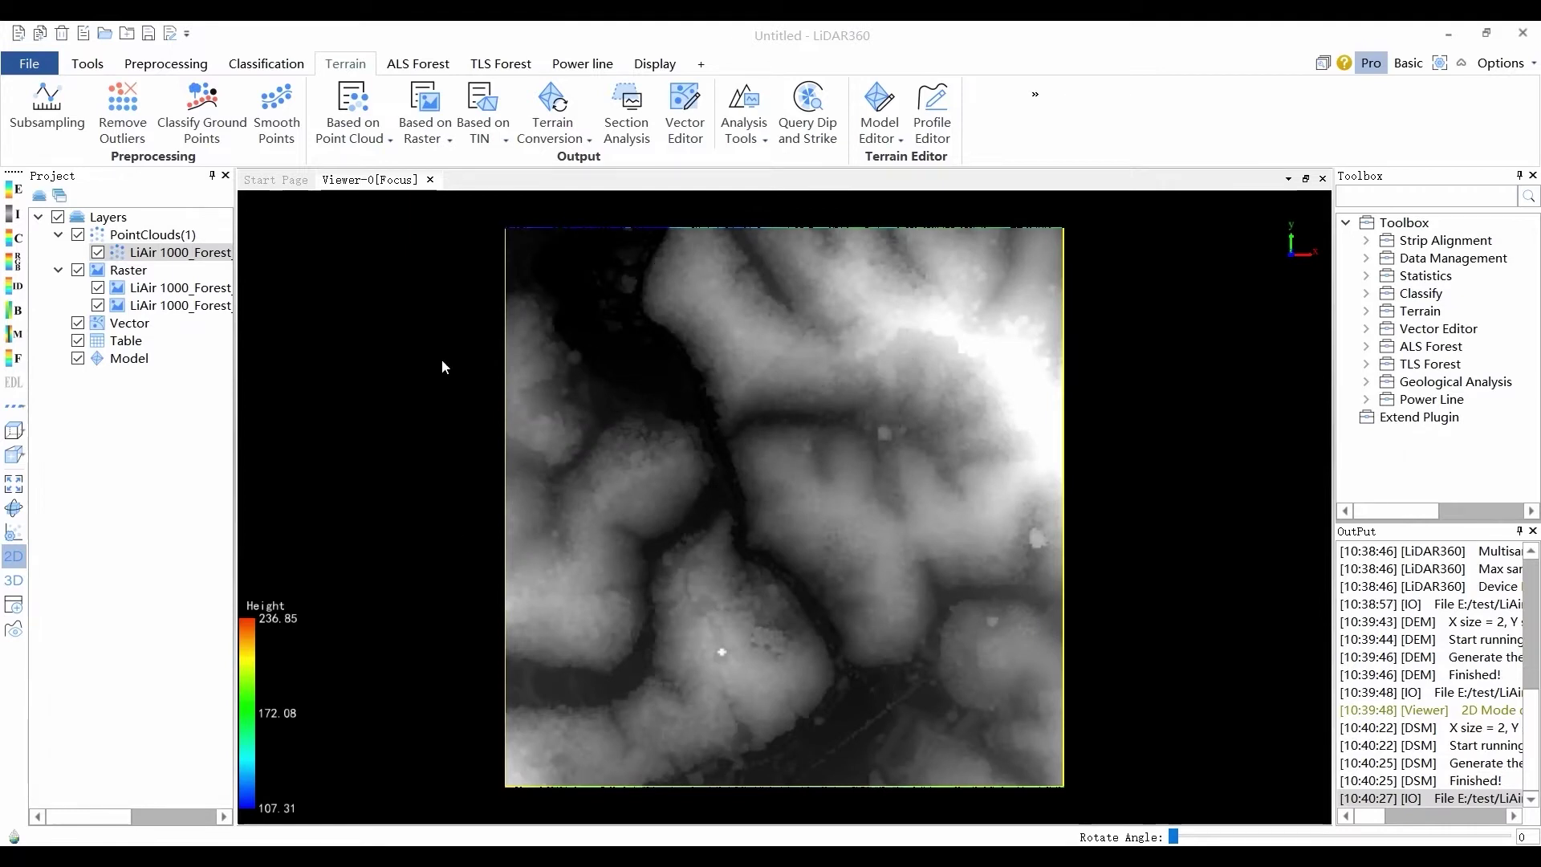
Generate polyline contours from the point cloud at 1:10000 with 2.5, 5 and 25 m spacings, adding them to the project
left_click(353, 112)
left_click(385, 202)
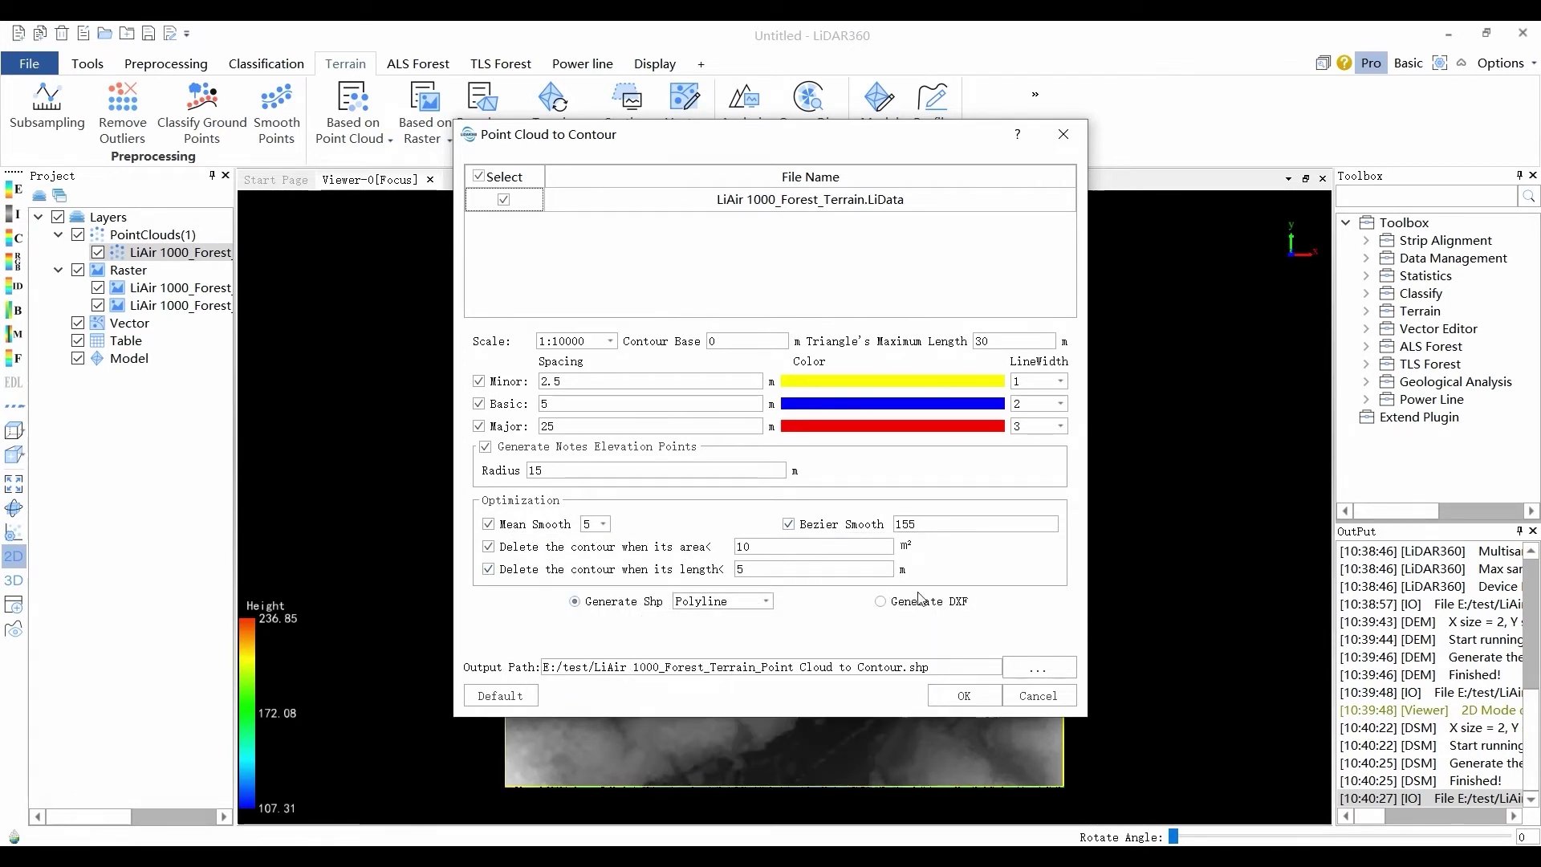
left_click(931, 691)
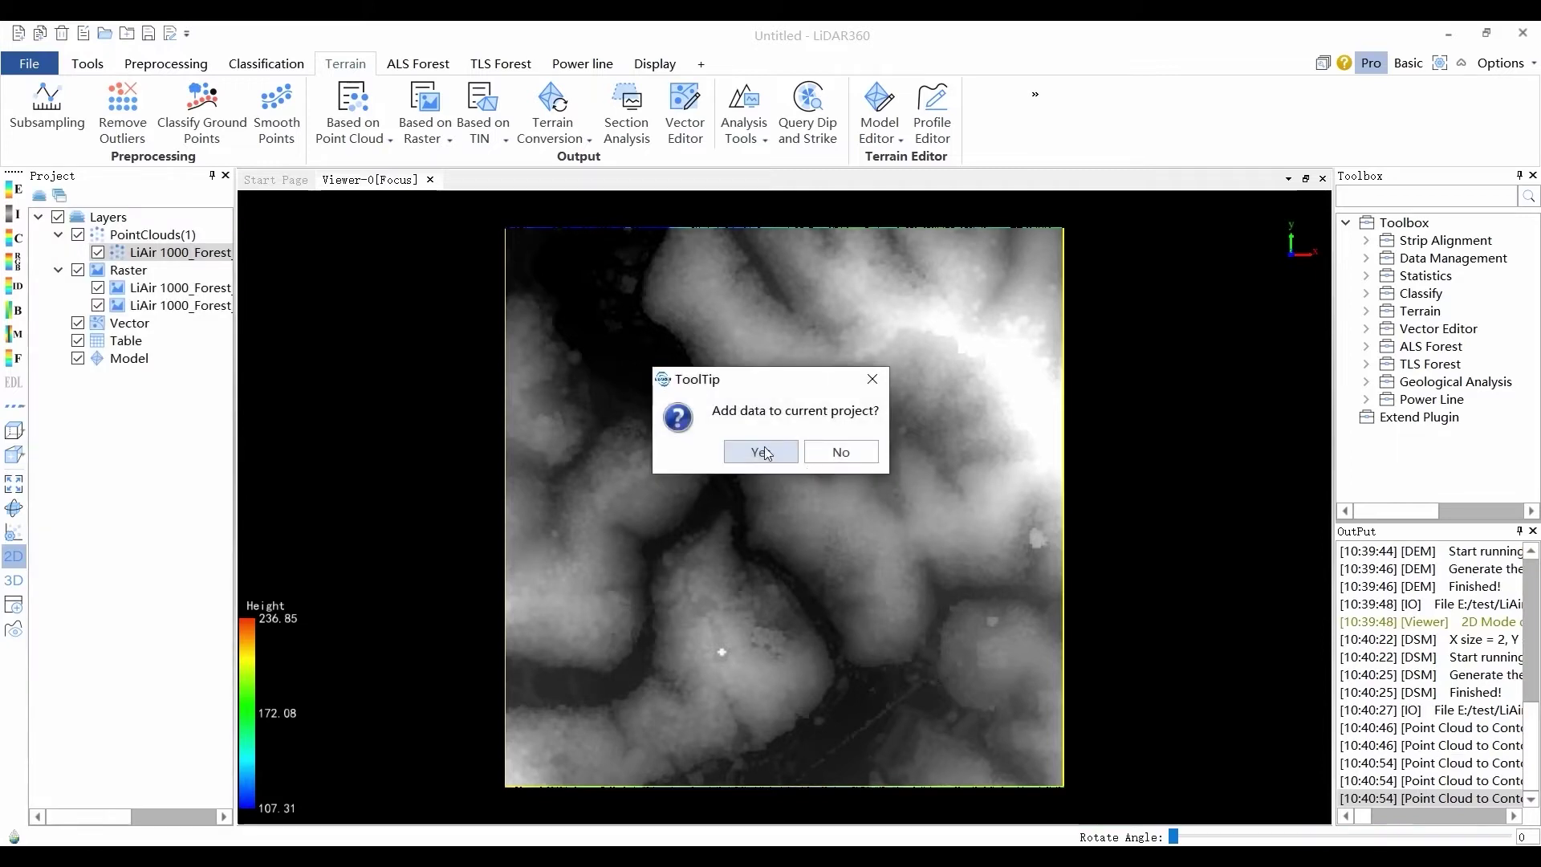
left_click(761, 453)
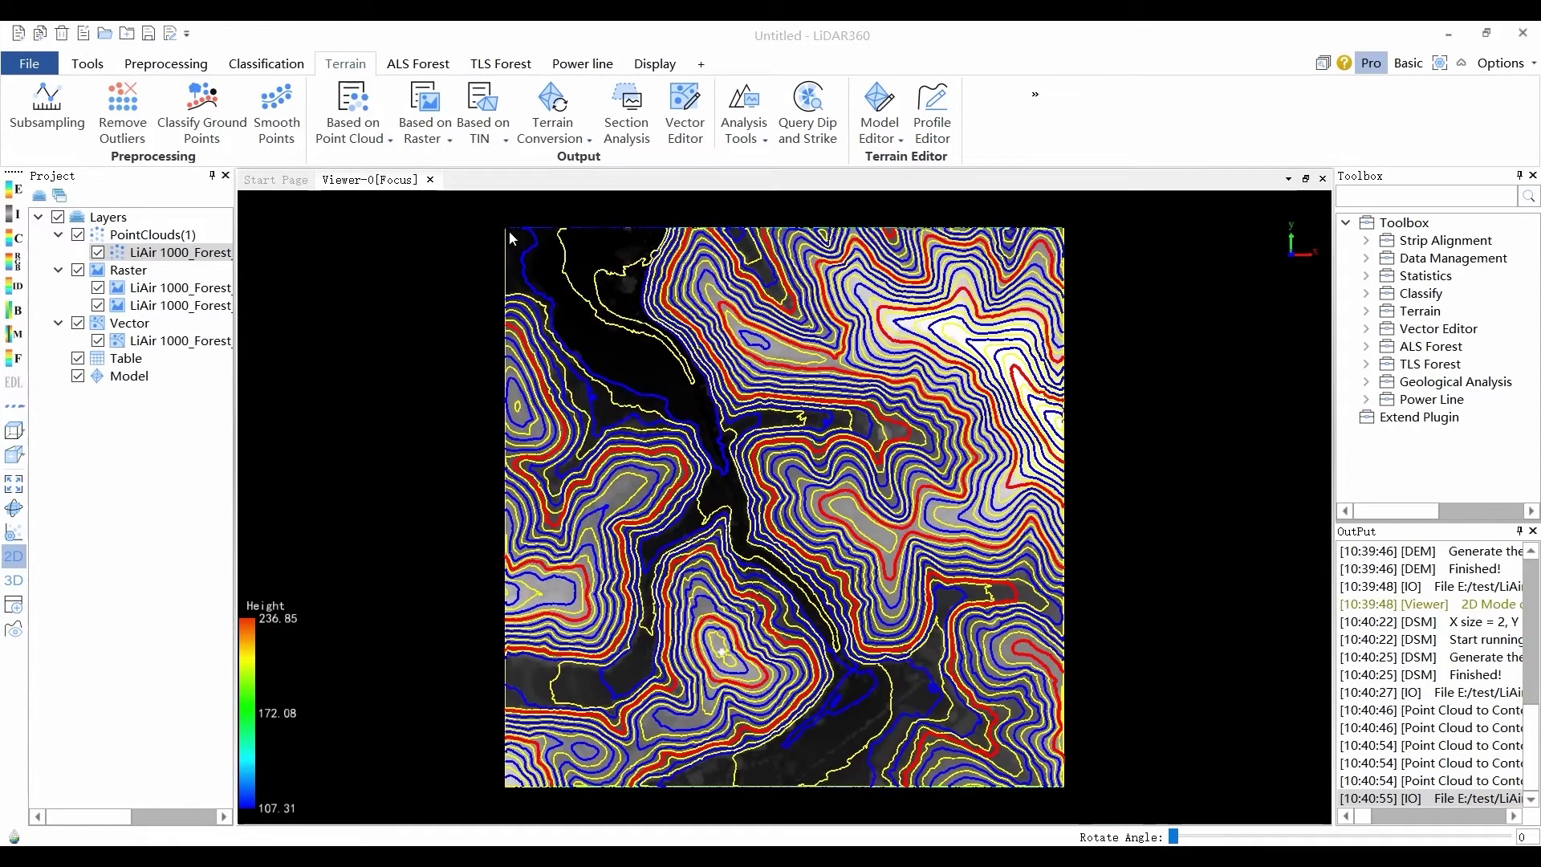
Generate a TIN from the point cloud's Ground class using the Spike Free TIN method with a 30 m maximum triangle length
left_click(353, 121)
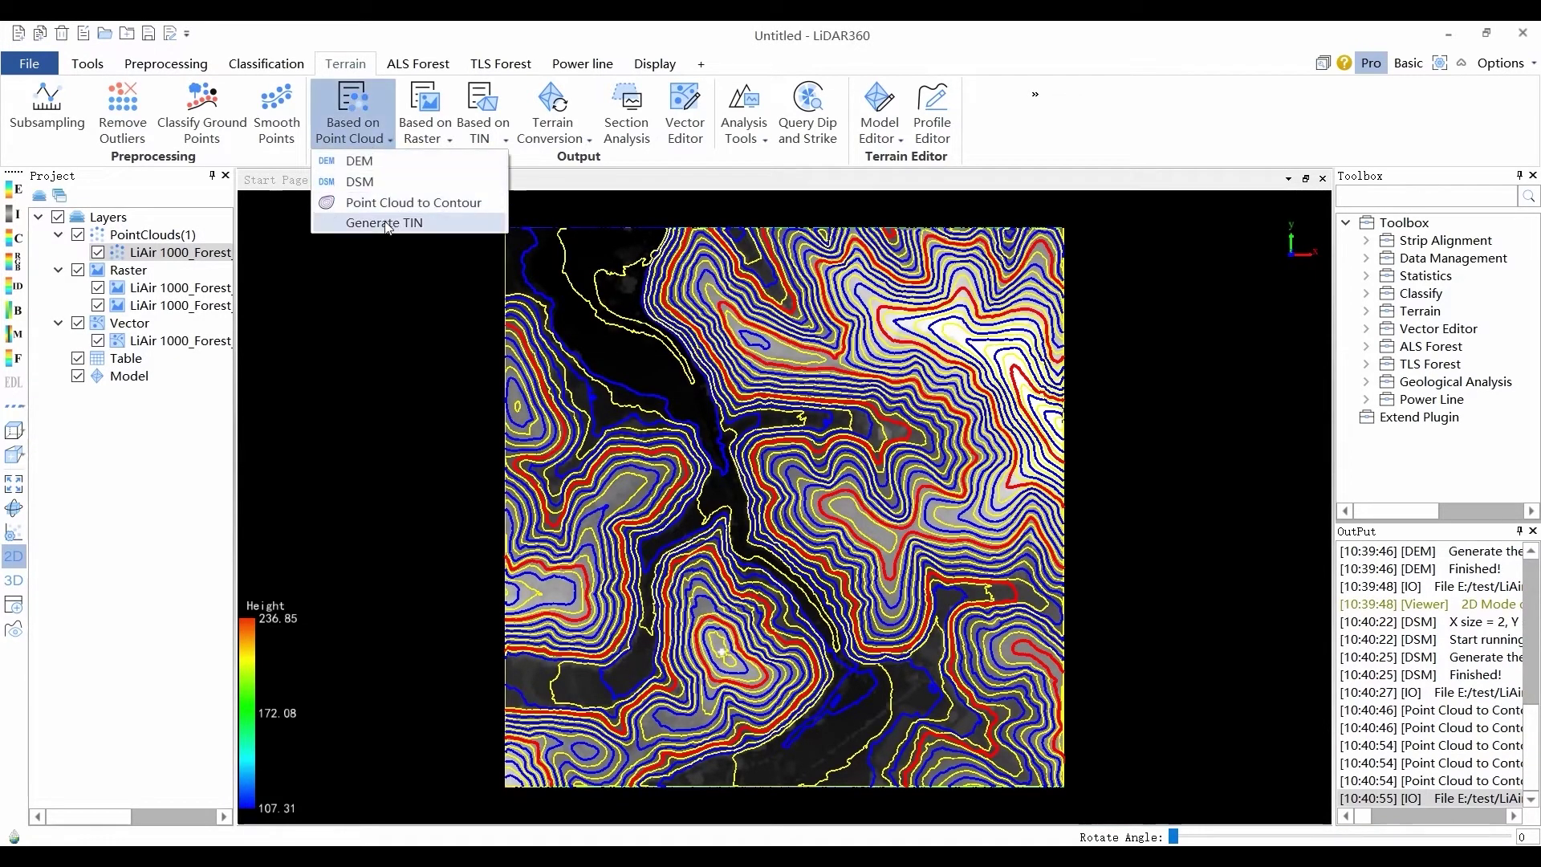
left_click(385, 223)
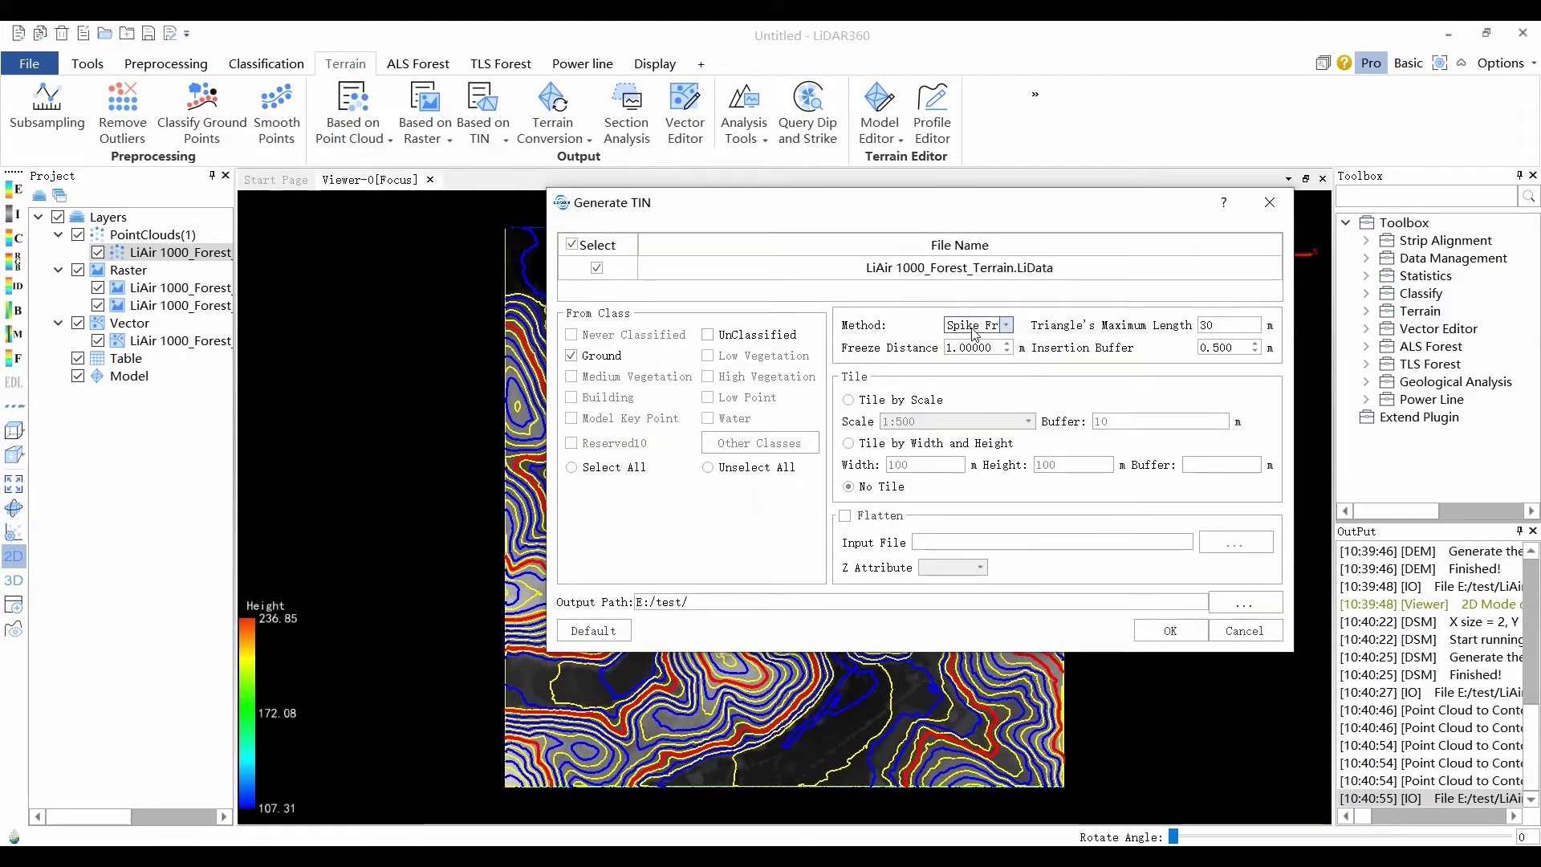
left_click(1006, 325)
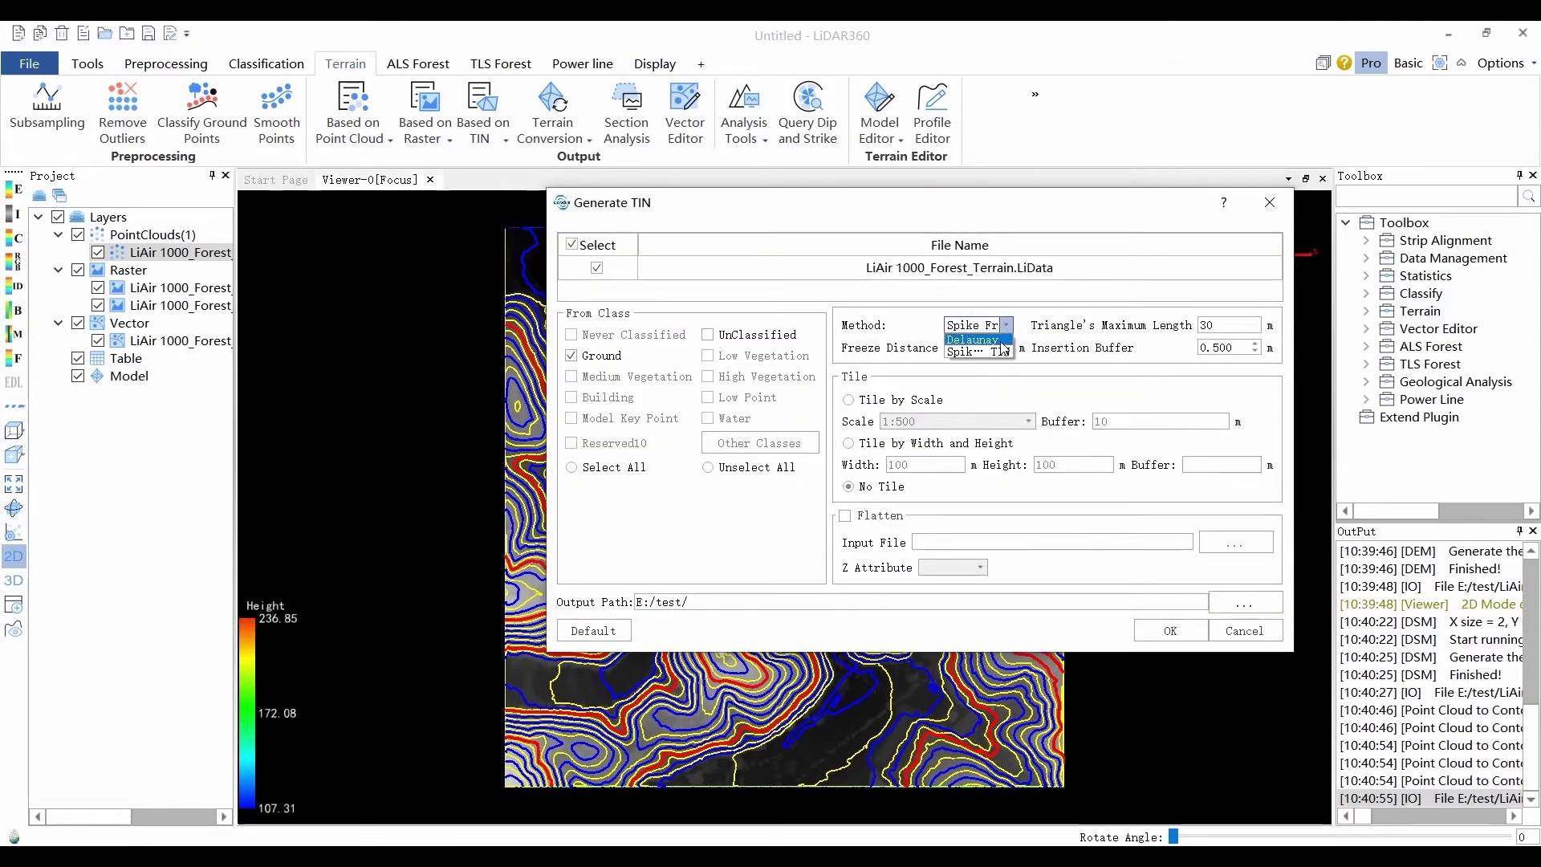
left_click(1003, 340)
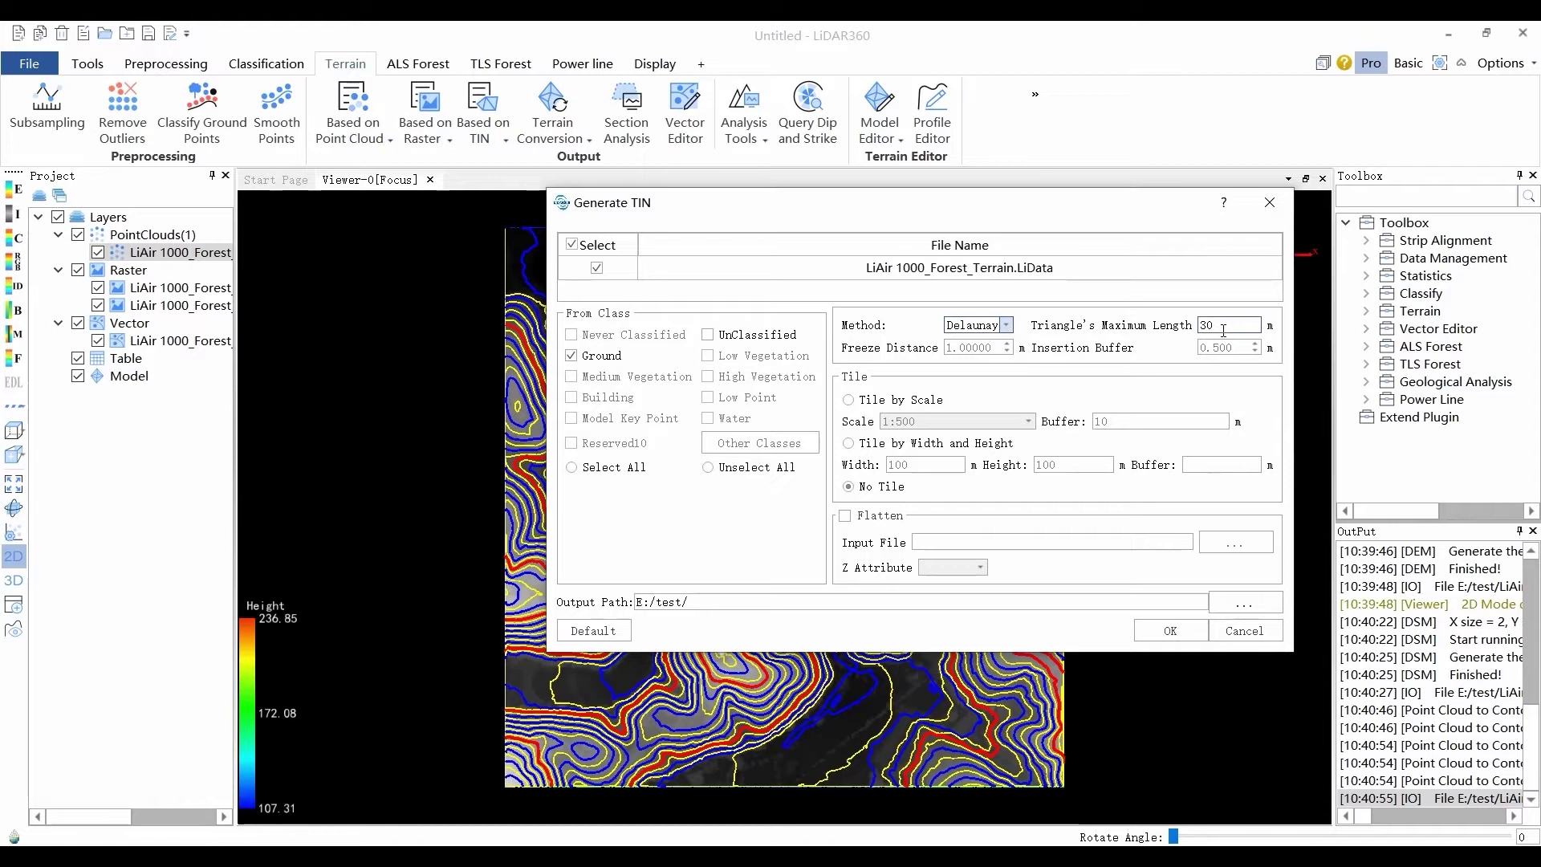
left_click(1007, 325)
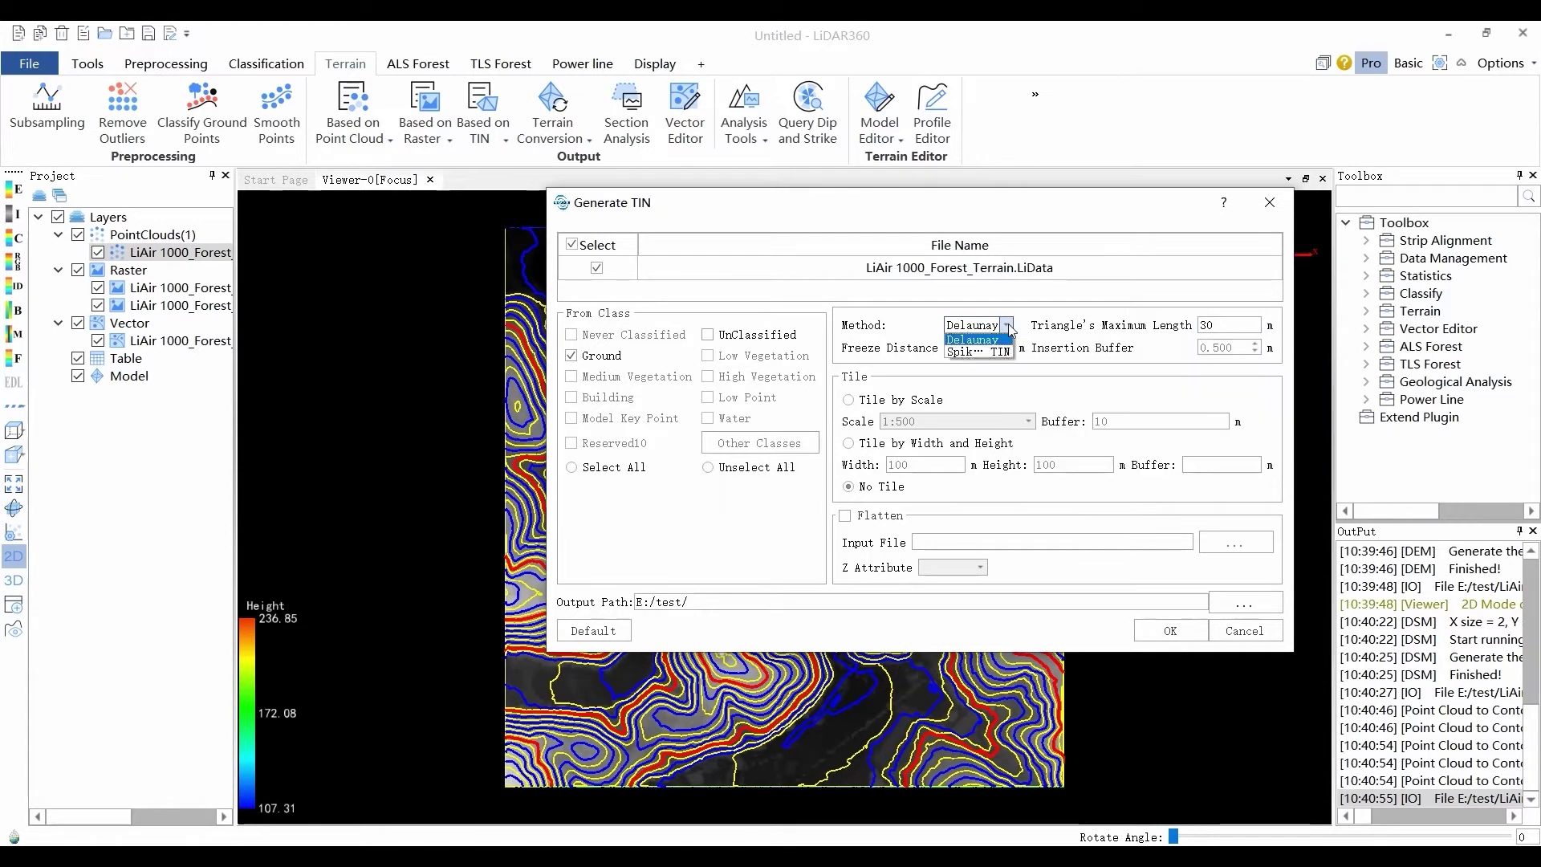
left_click(978, 351)
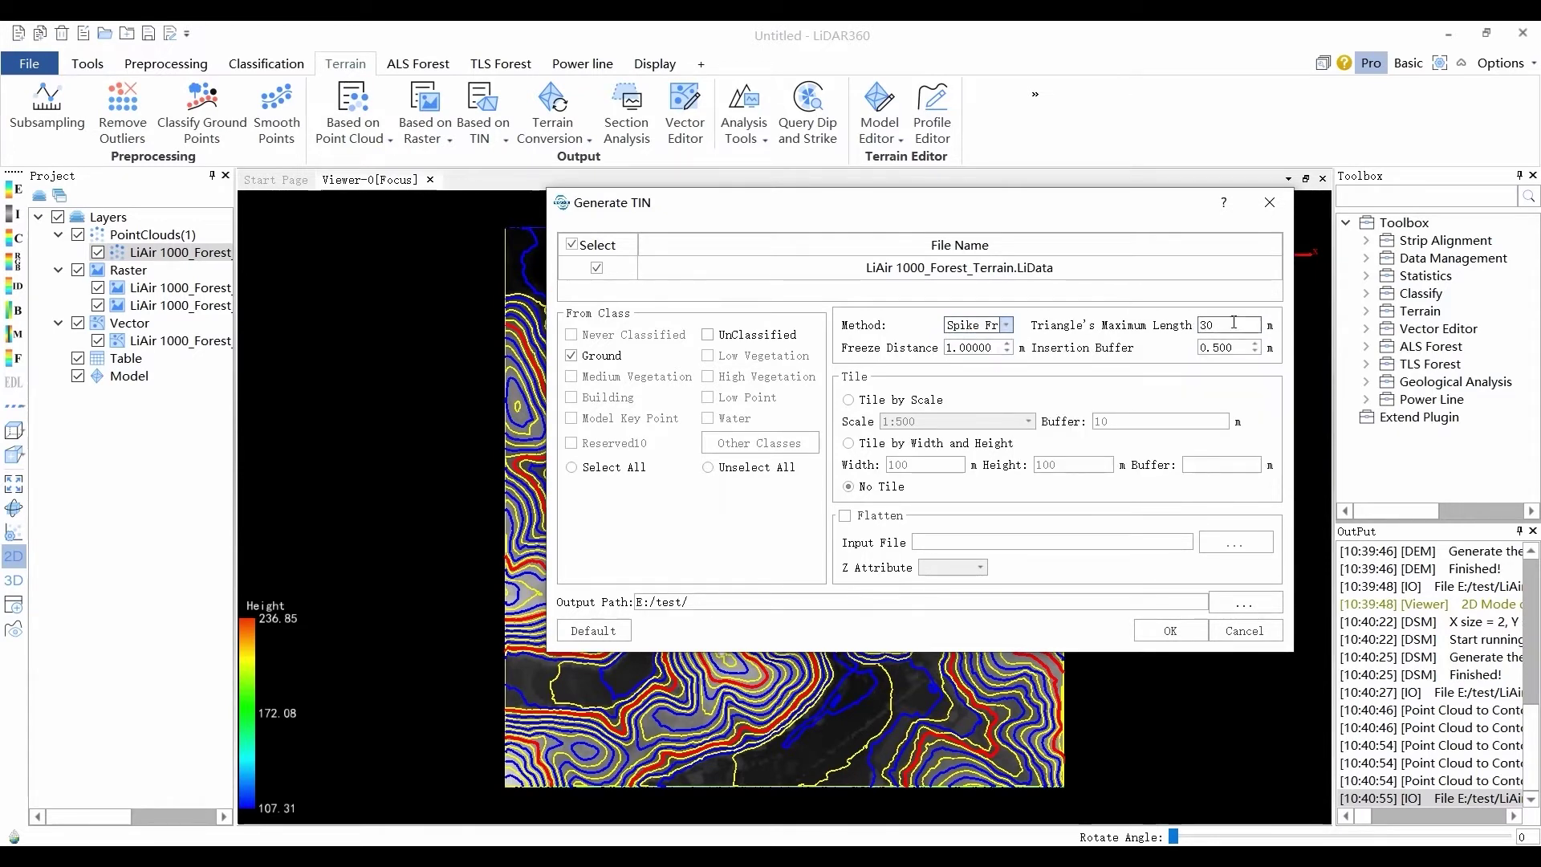
mouse_move(978, 351)
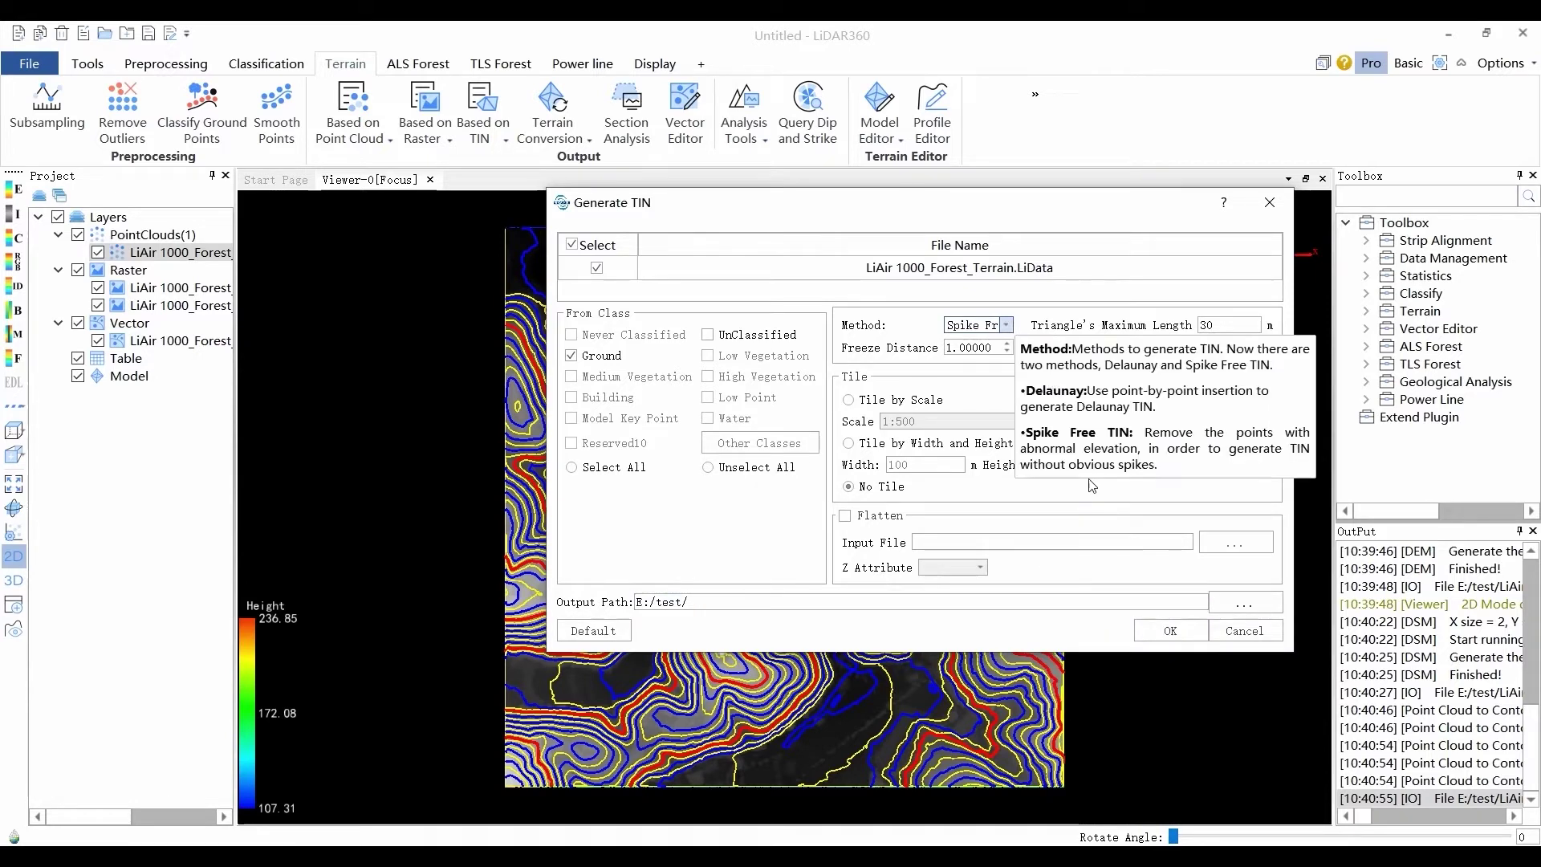
left_click(1147, 628)
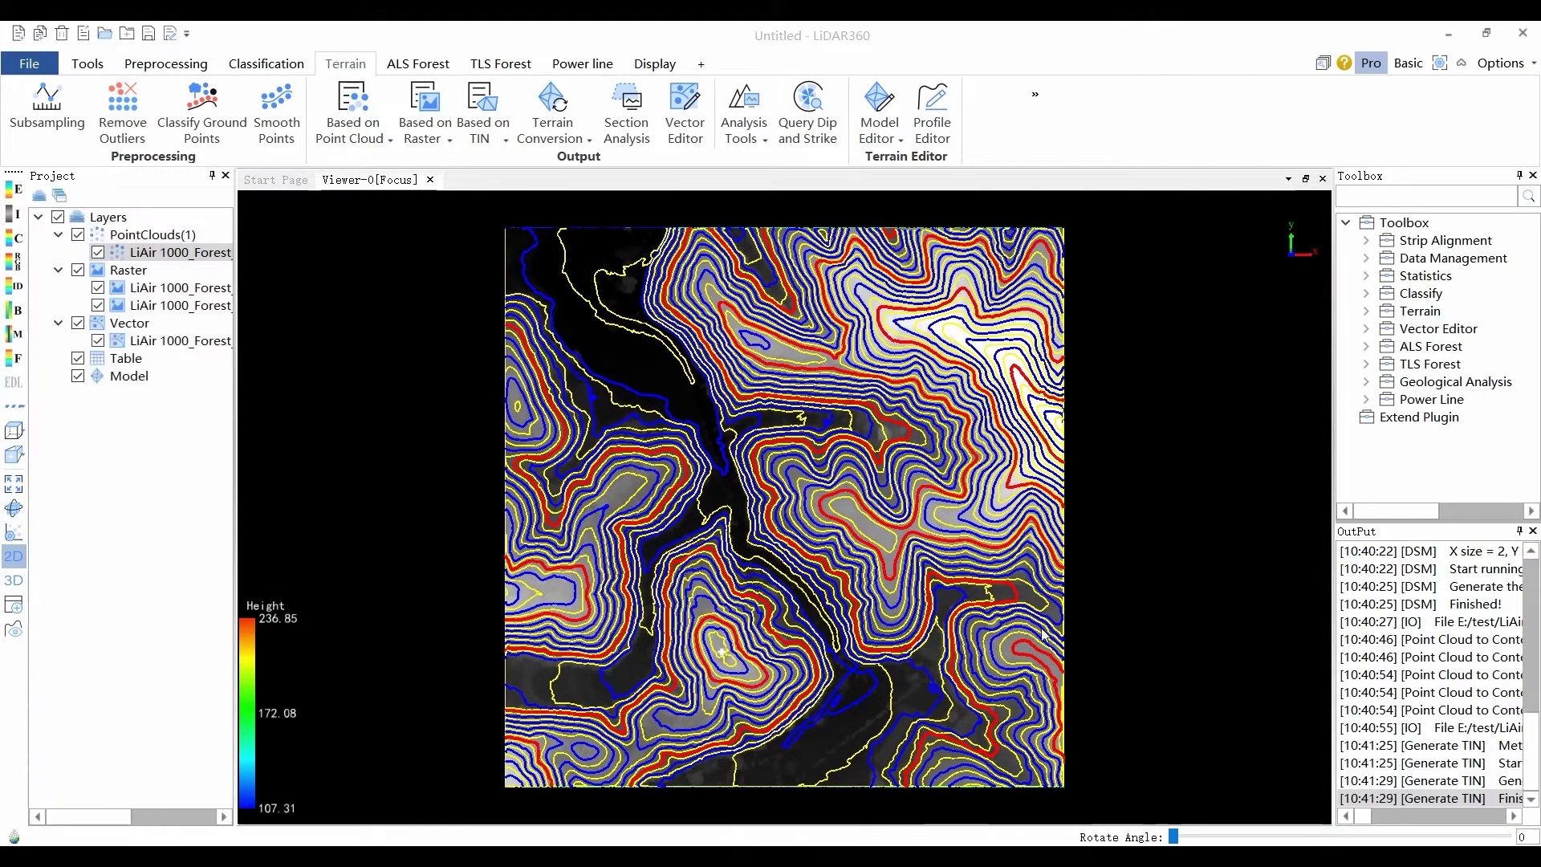
Import the generated TIN into the project's model layers and display it in the viewer
left_click(129, 377)
right_click(128, 377)
left_click(132, 389)
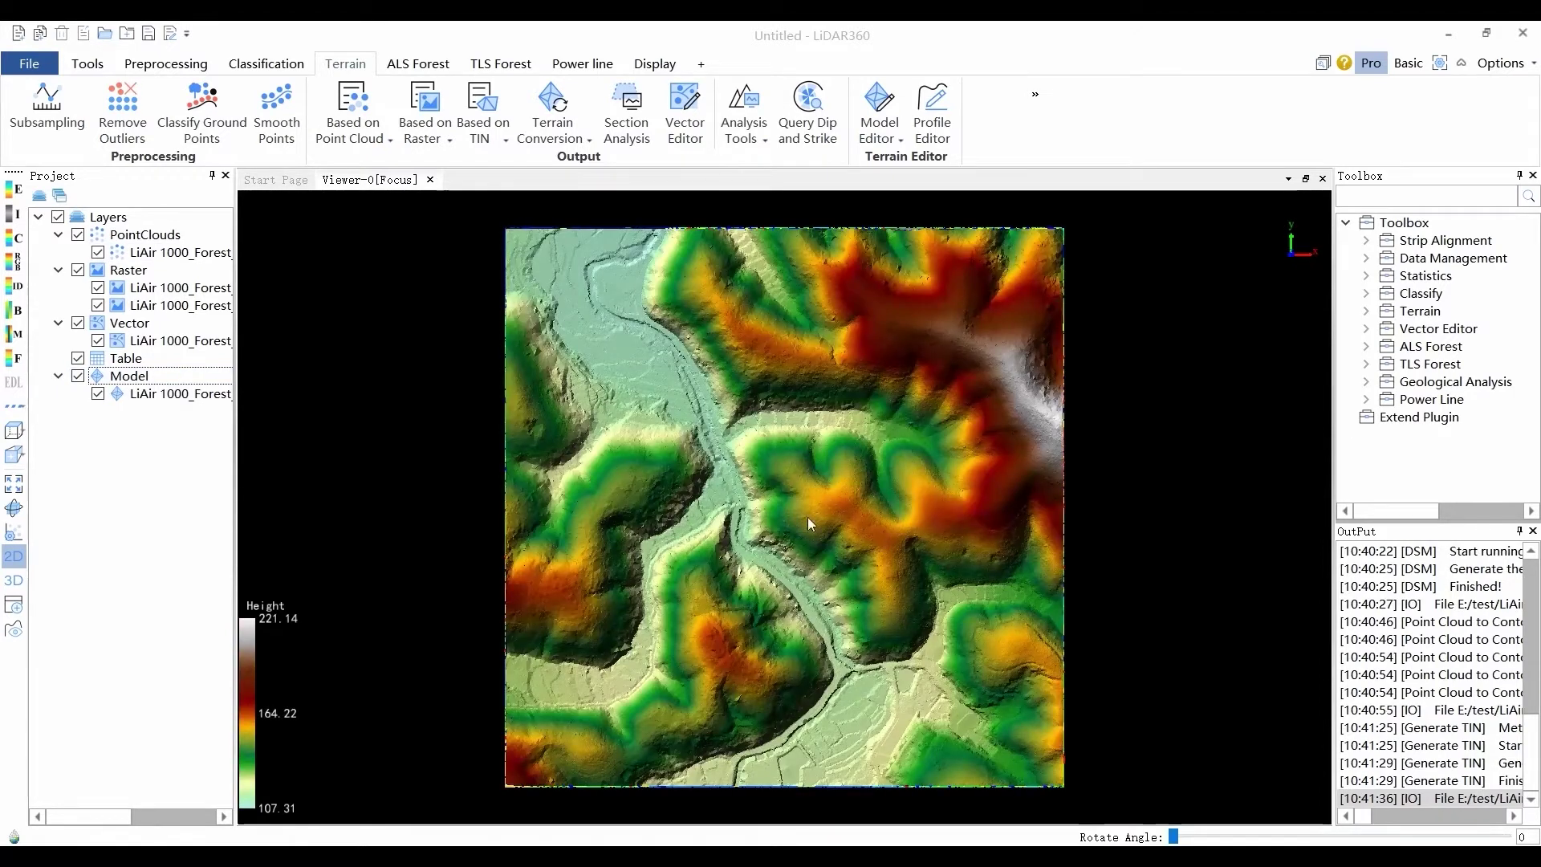
left_click_drag(746, 489, 745, 487)
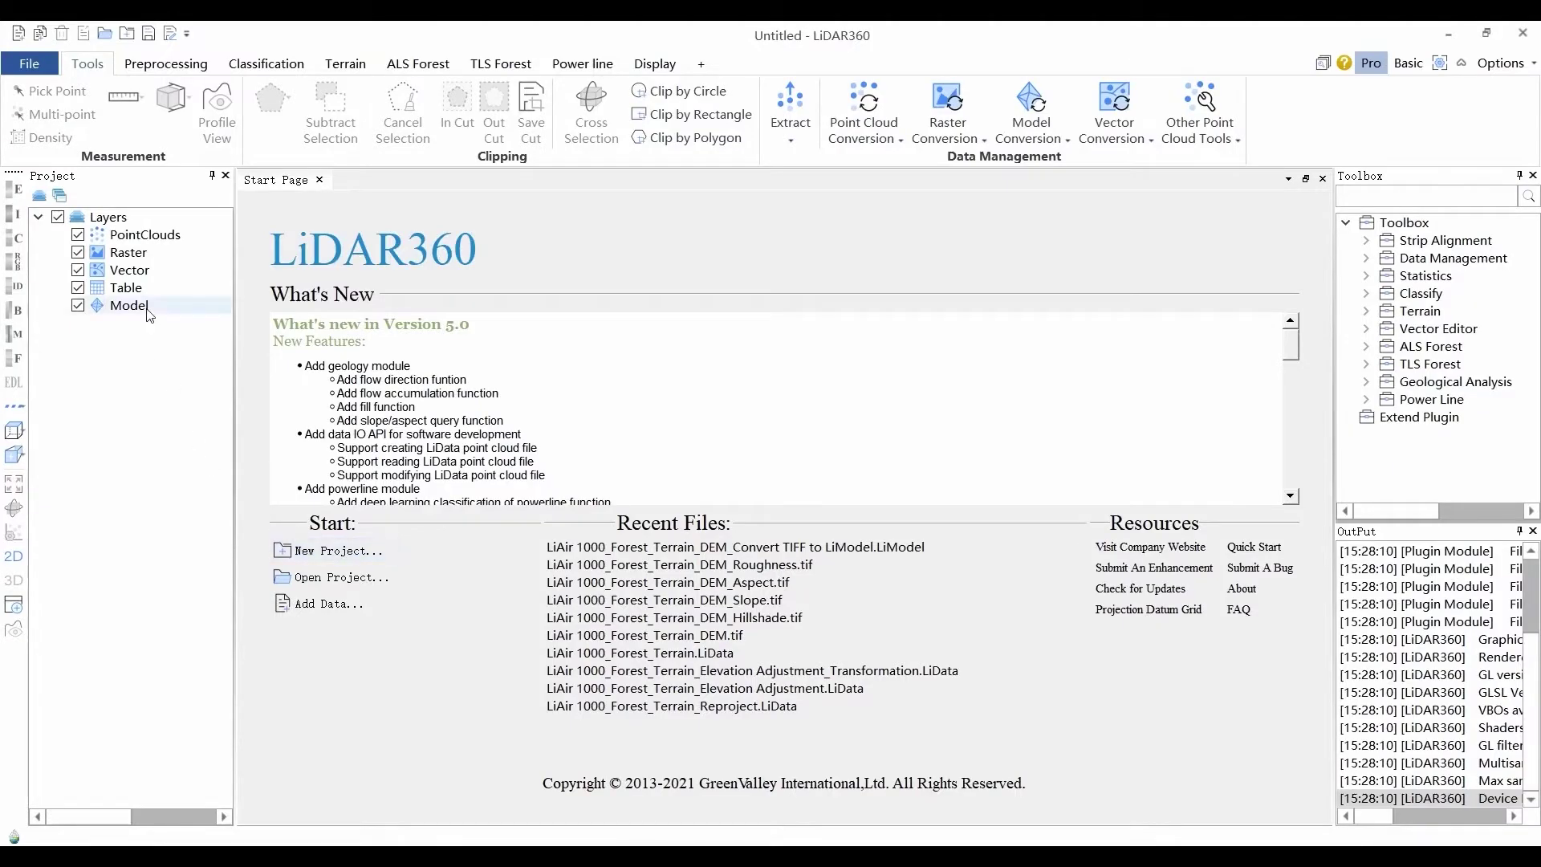
Import the forest terrain LiModel into the empty project and start editing it in the LiModel Editor
right_click(150, 308)
left_click(156, 319)
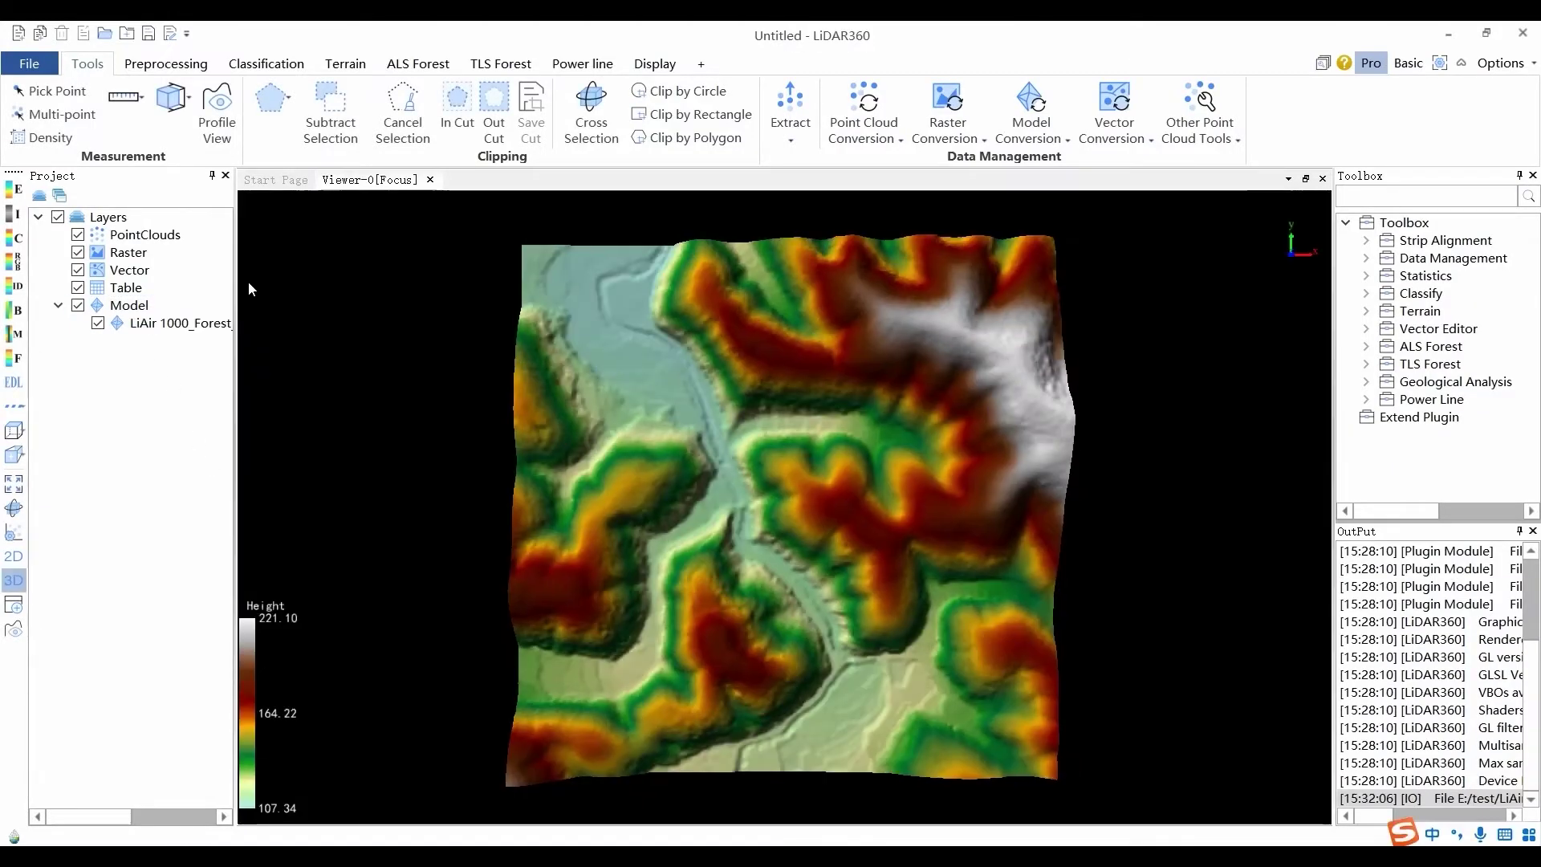
left_click(345, 64)
left_click(885, 141)
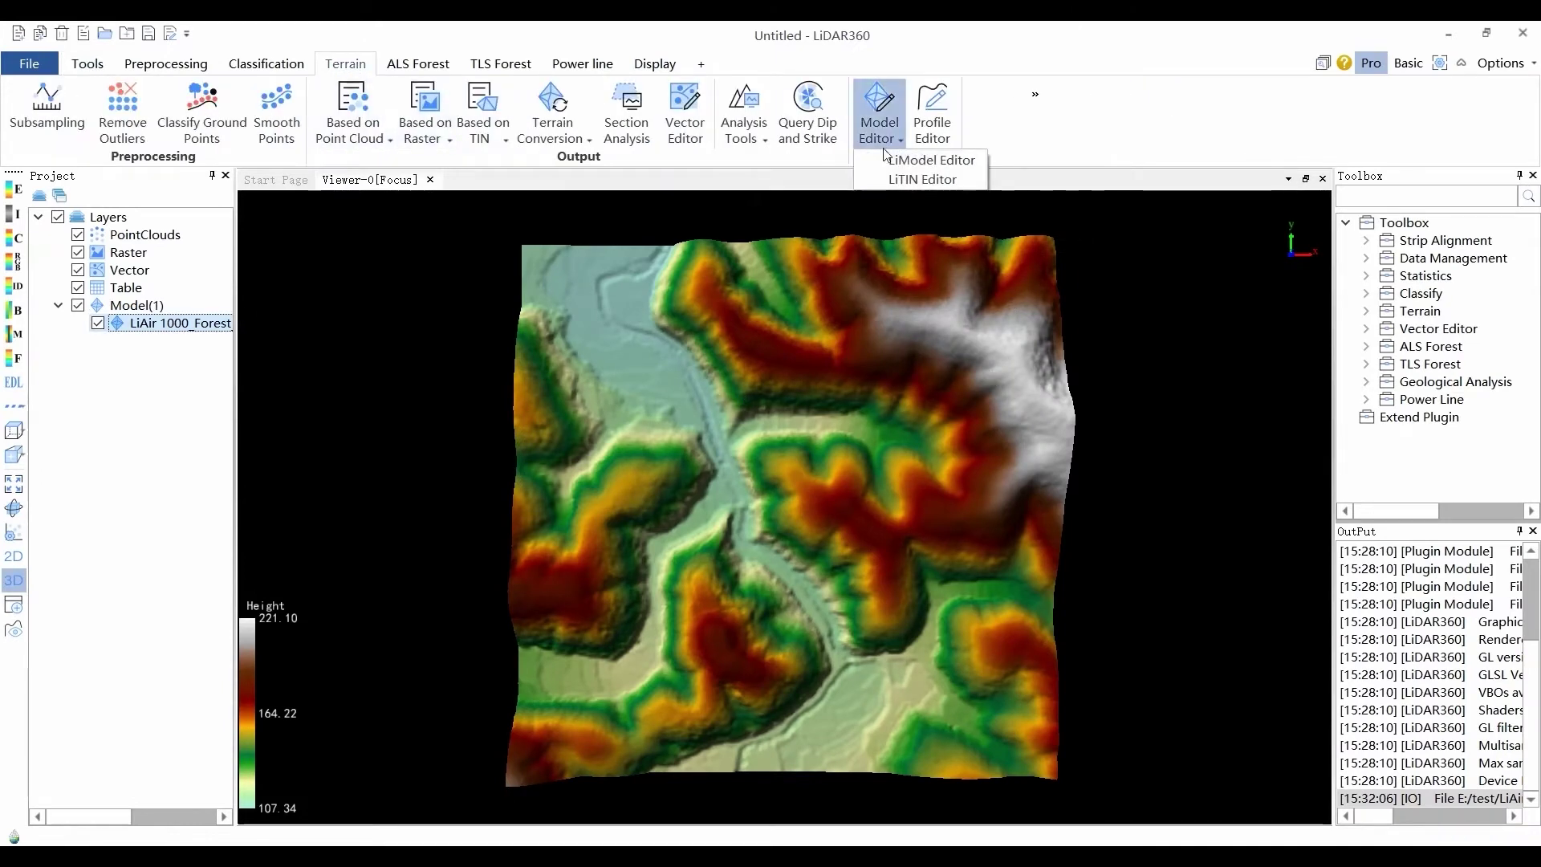
left_click(895, 158)
left_click(264, 206)
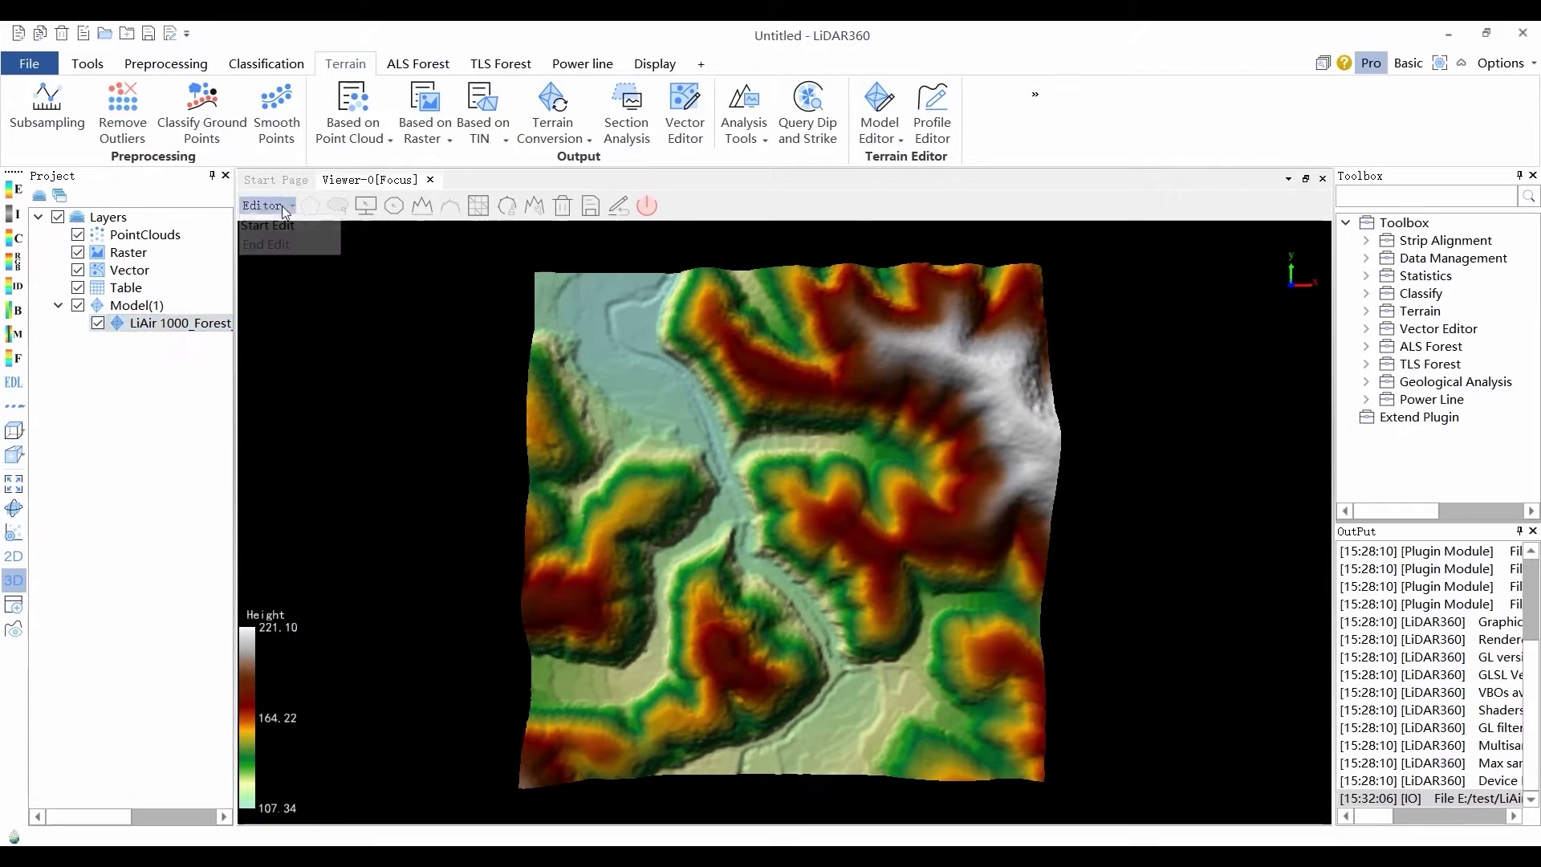
left_click(265, 224)
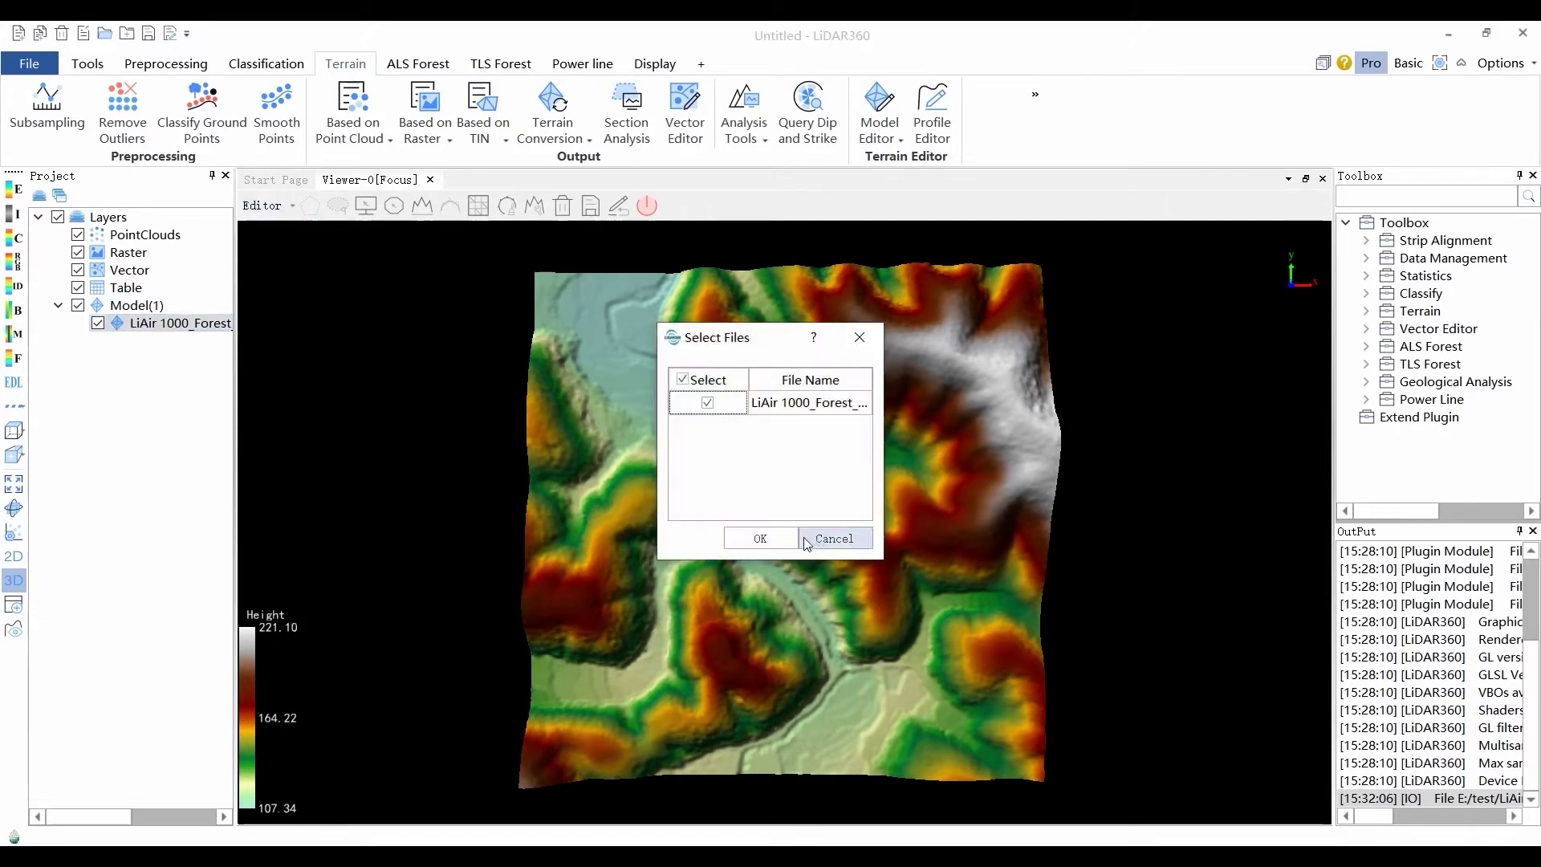
left_click(782, 538)
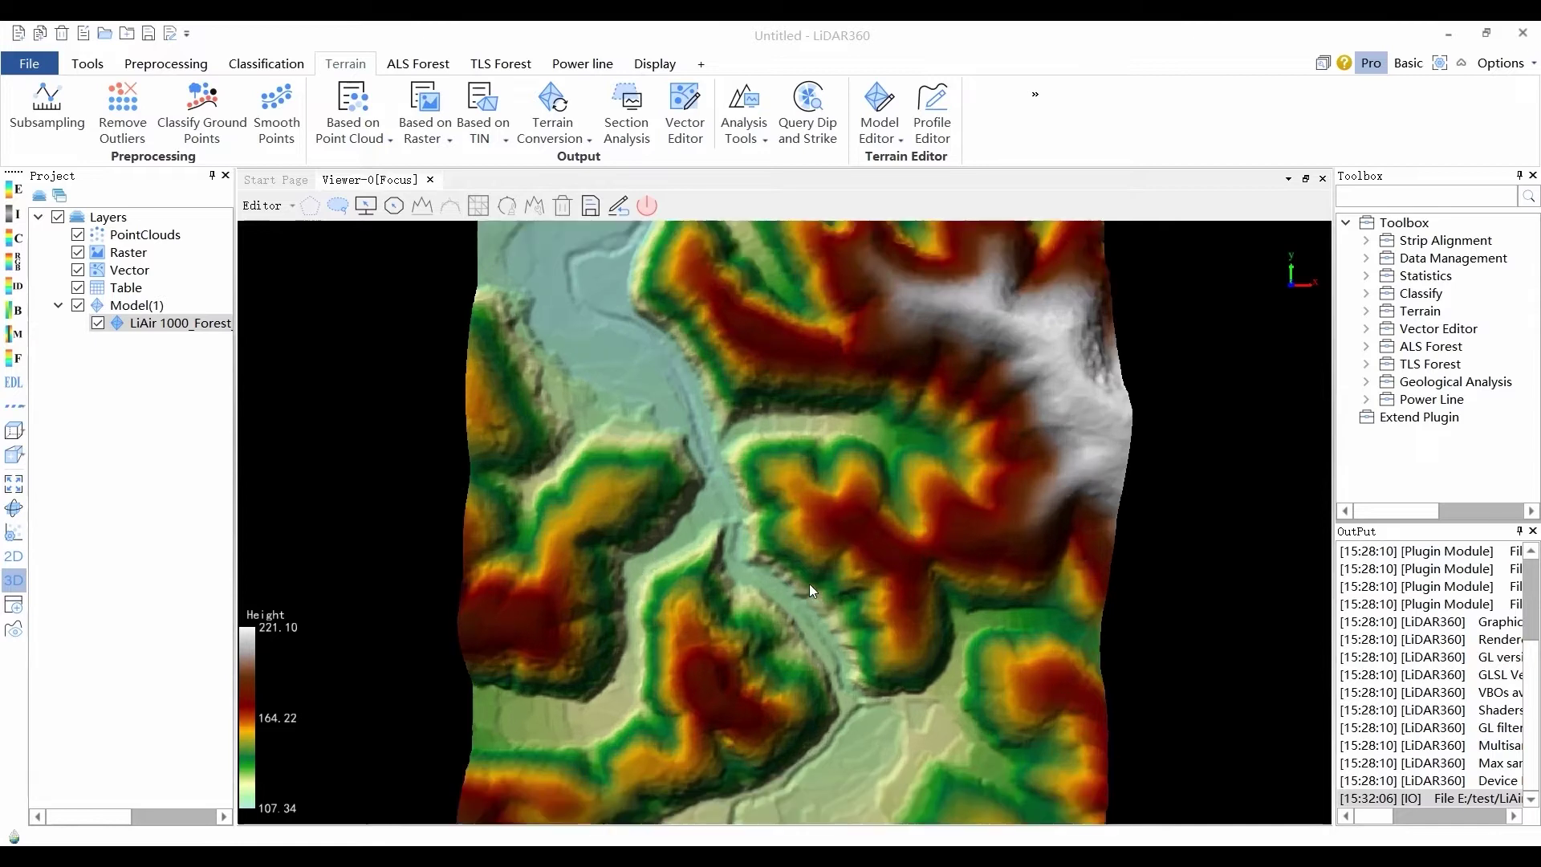
Outline a five-corner polygon selection on the northwest tip of the hill east of the river valley
scroll(688, 483, "up", 2)
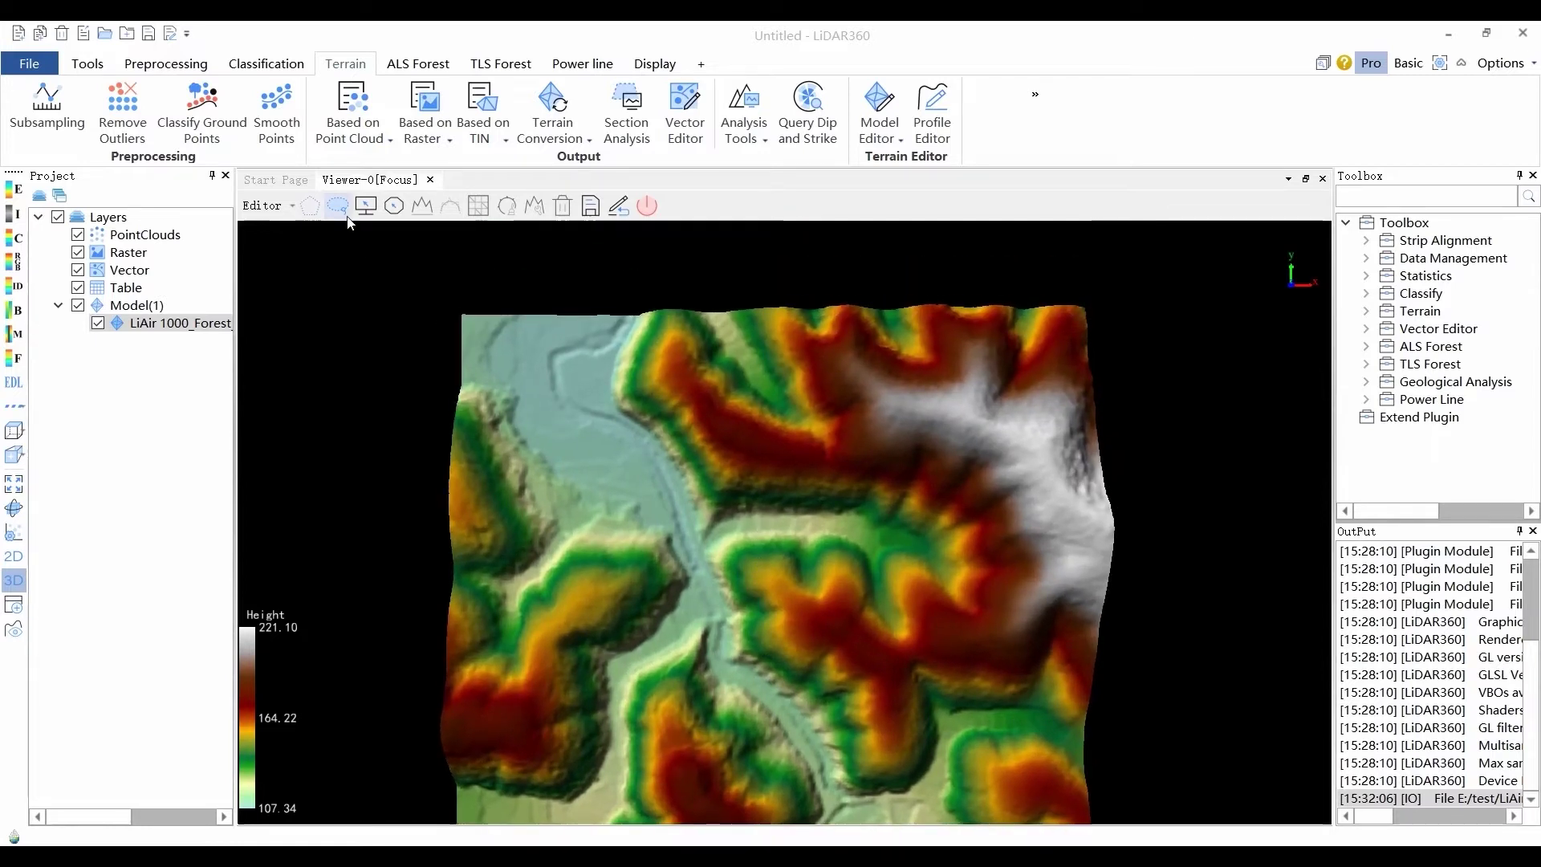
left_click(310, 206)
scroll(712, 532, "up", 2)
scroll(712, 532, "up", 2)
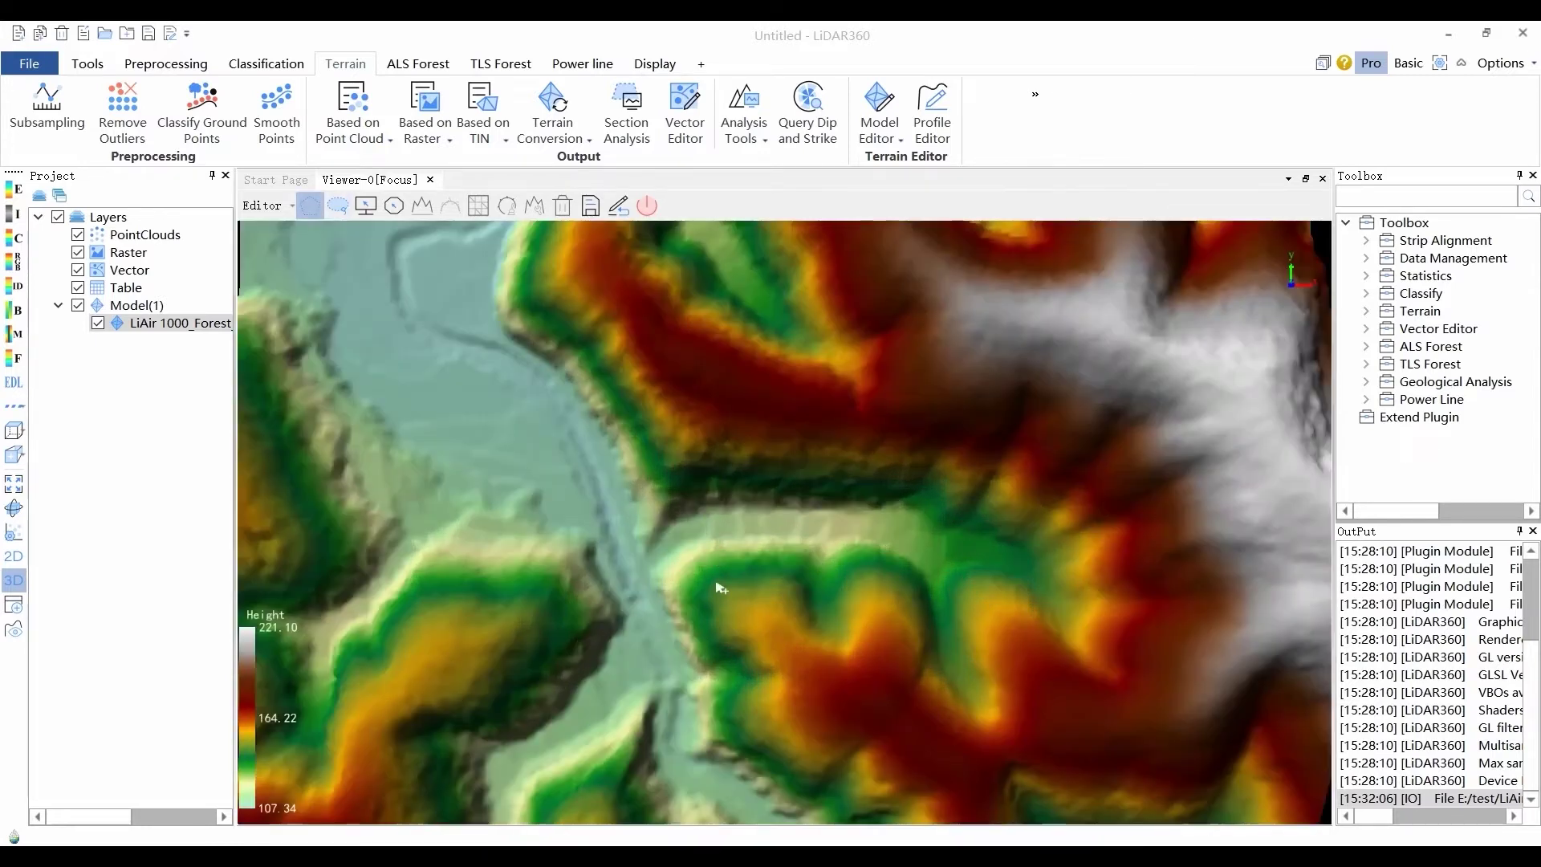
left_click(708, 560)
left_click(686, 621)
left_click(777, 630)
left_click(783, 581)
left_click(765, 528)
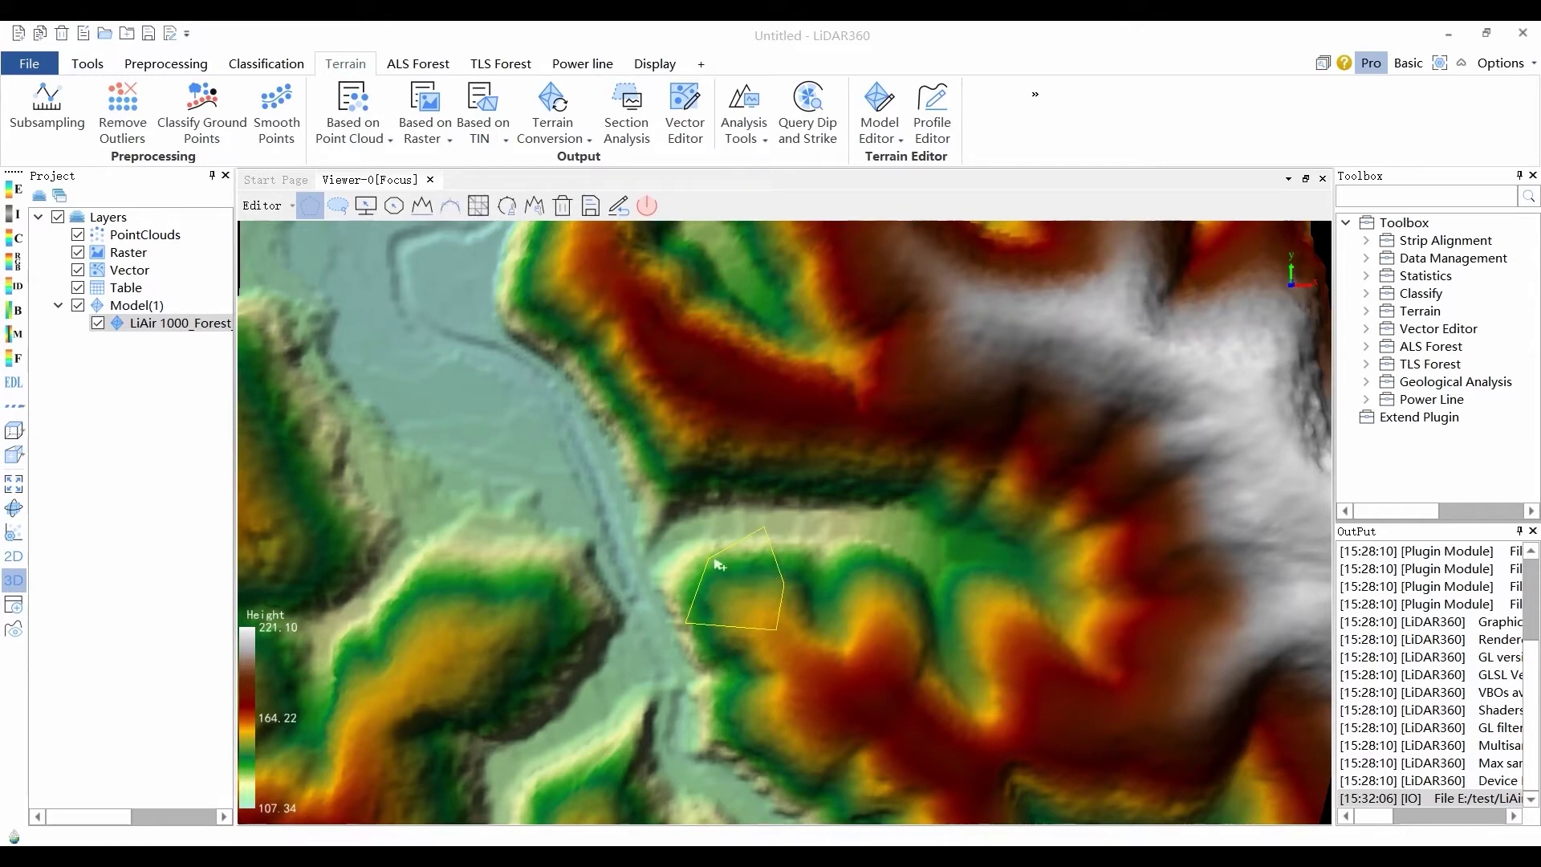
Try freehand lasso selections over the northwestern part of the hill east of the river valley
left_click(341, 209)
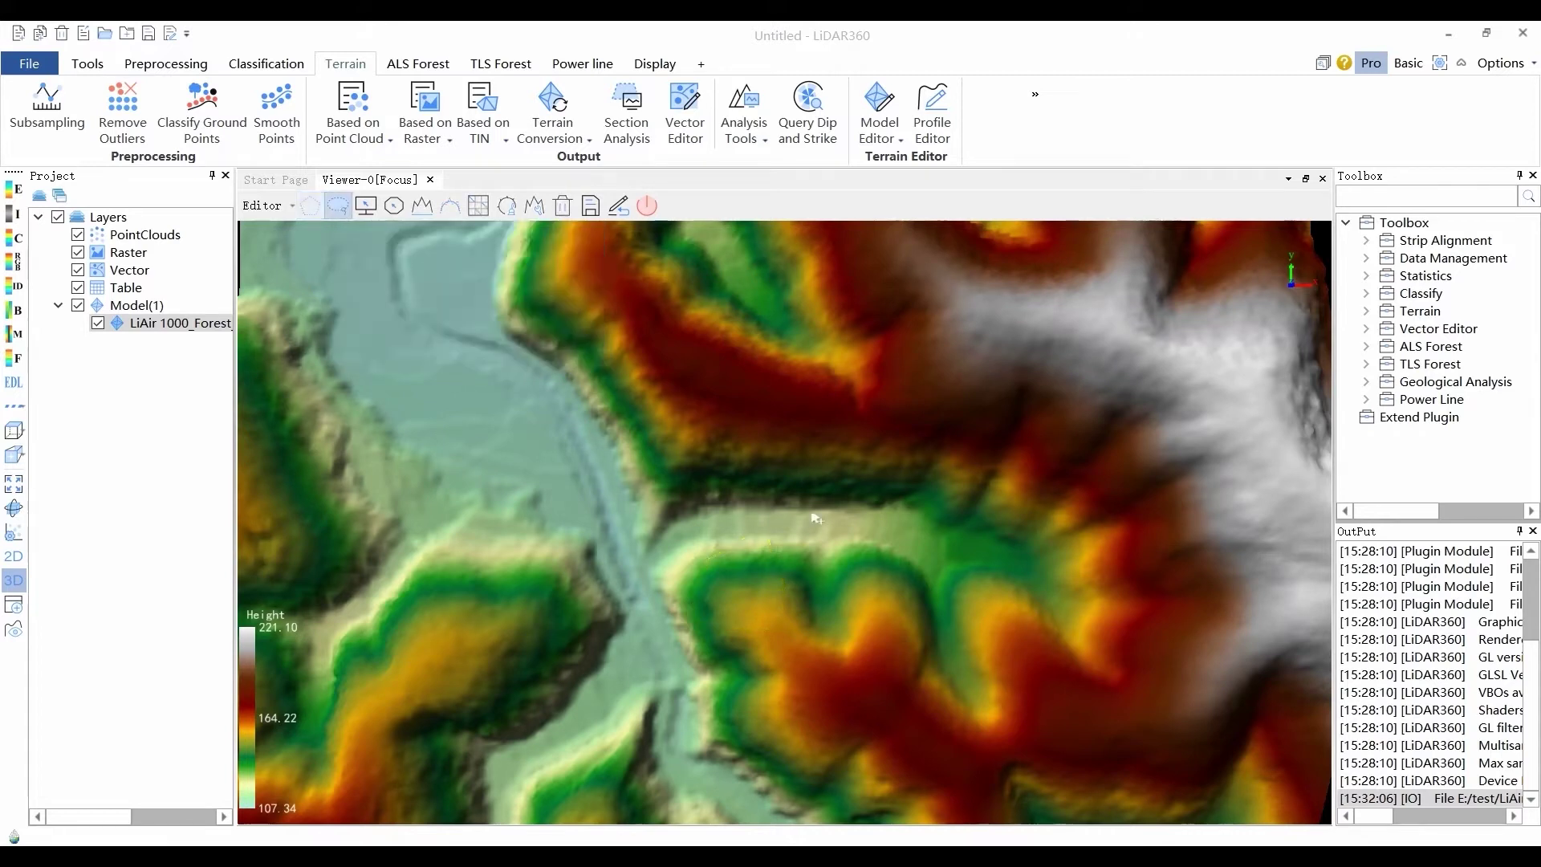
mouse_move(732, 578)
left_mouse_down()
mouse_move(860, 579)
mouse_move(863, 643)
mouse_move(823, 727)
mouse_move(743, 734)
mouse_move(775, 635)
left_mouse_up()
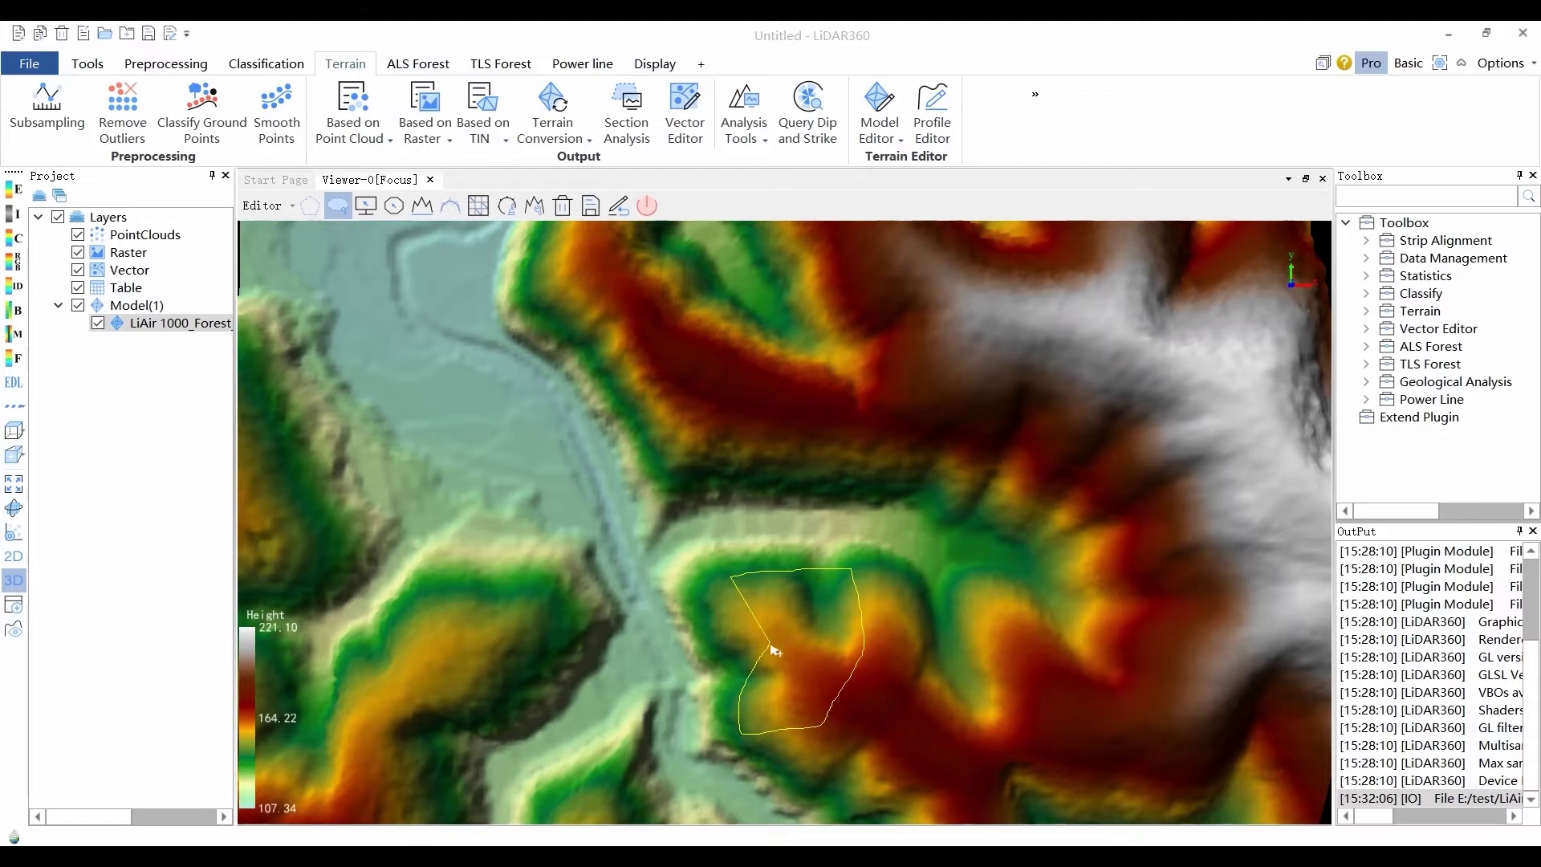
mouse_move(773, 650)
left_mouse_down()
mouse_move(862, 624)
mouse_move(852, 593)
mouse_move(760, 574)
mouse_move(805, 575)
mouse_move(828, 553)
mouse_move(822, 571)
left_mouse_up()
right_click(760, 574)
left_click(777, 583)
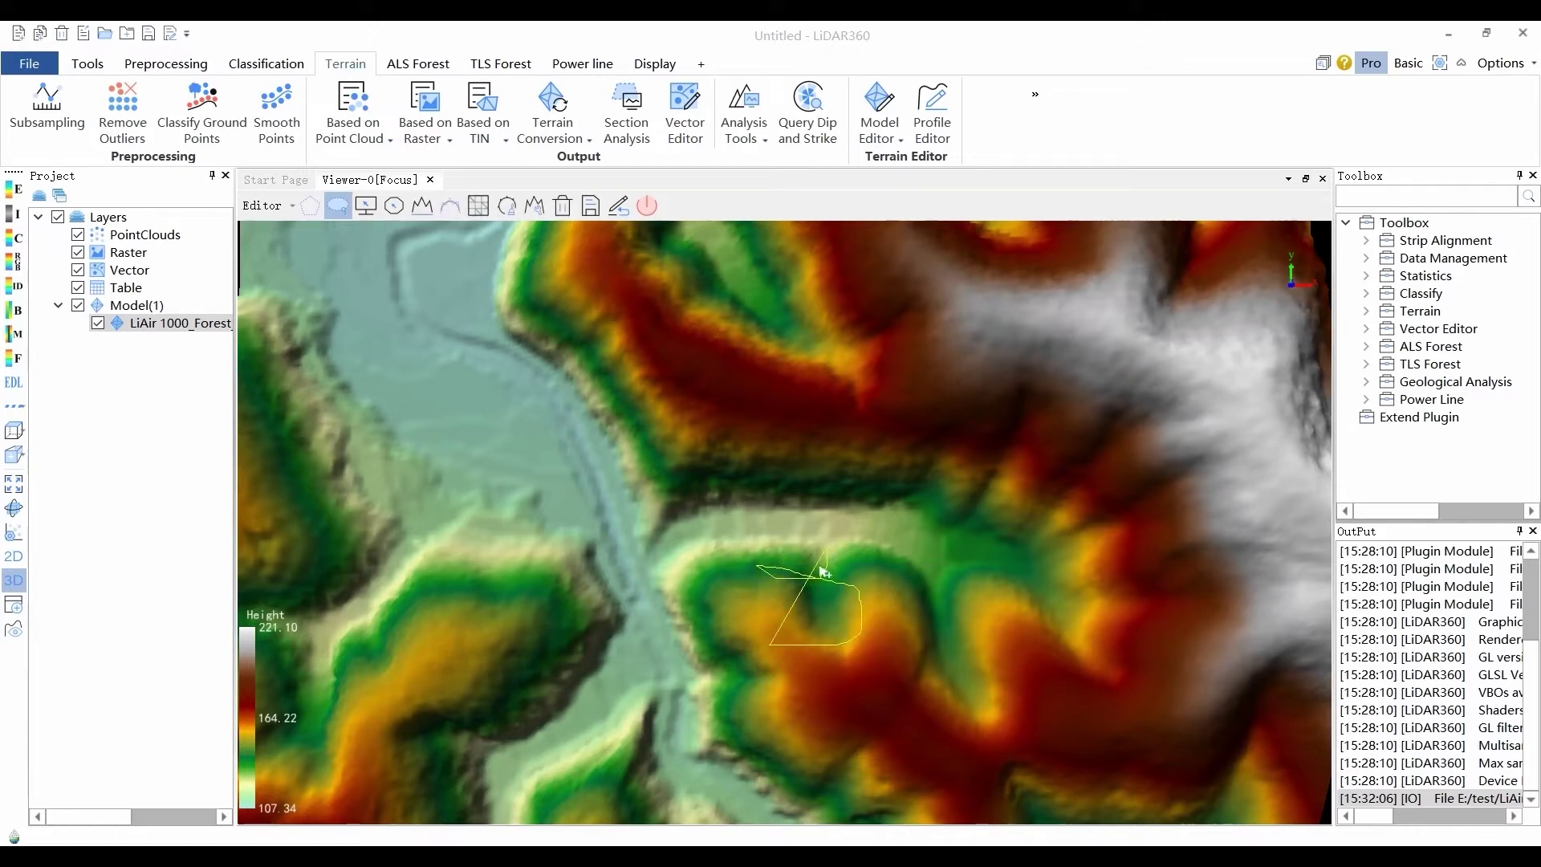
Select most of the hill east of the river valley with a six-corner screen polygon
left_click(365, 205)
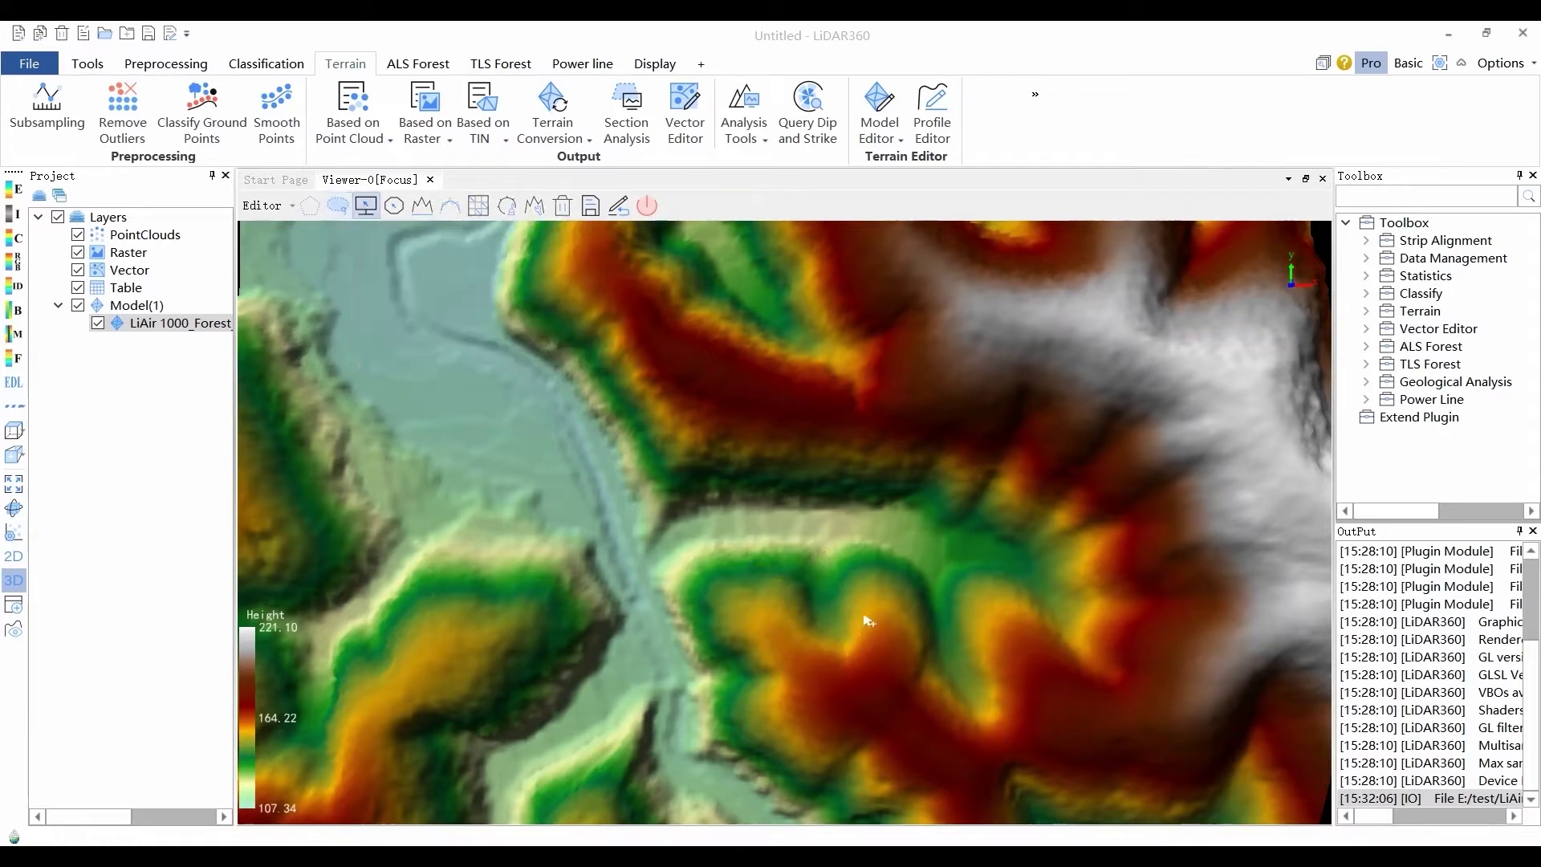
left_click(713, 565)
left_click(900, 566)
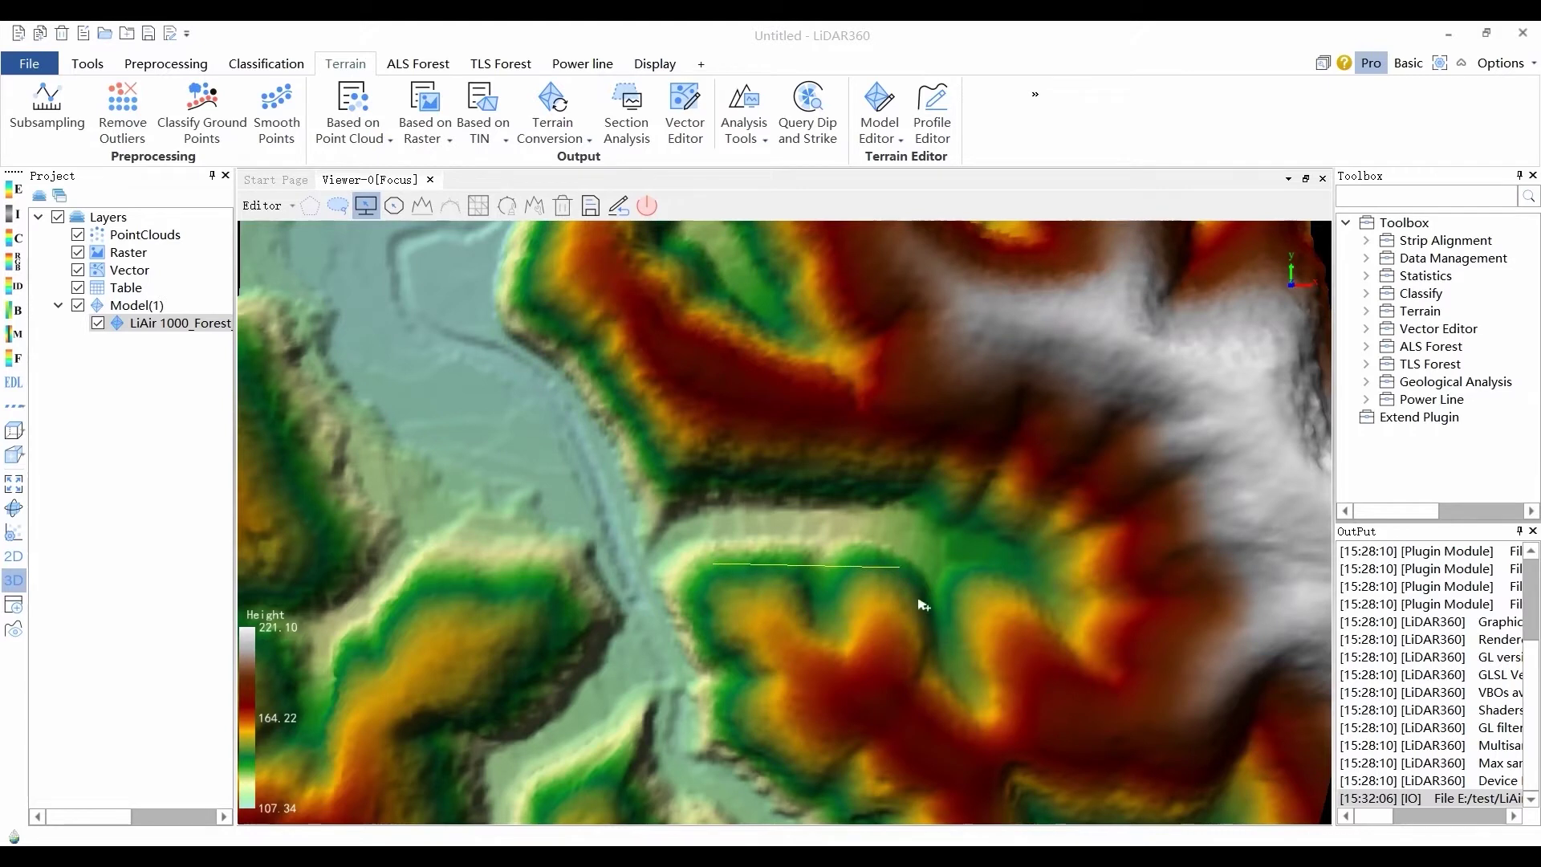
left_click(989, 740)
left_click(915, 808)
left_click(753, 785)
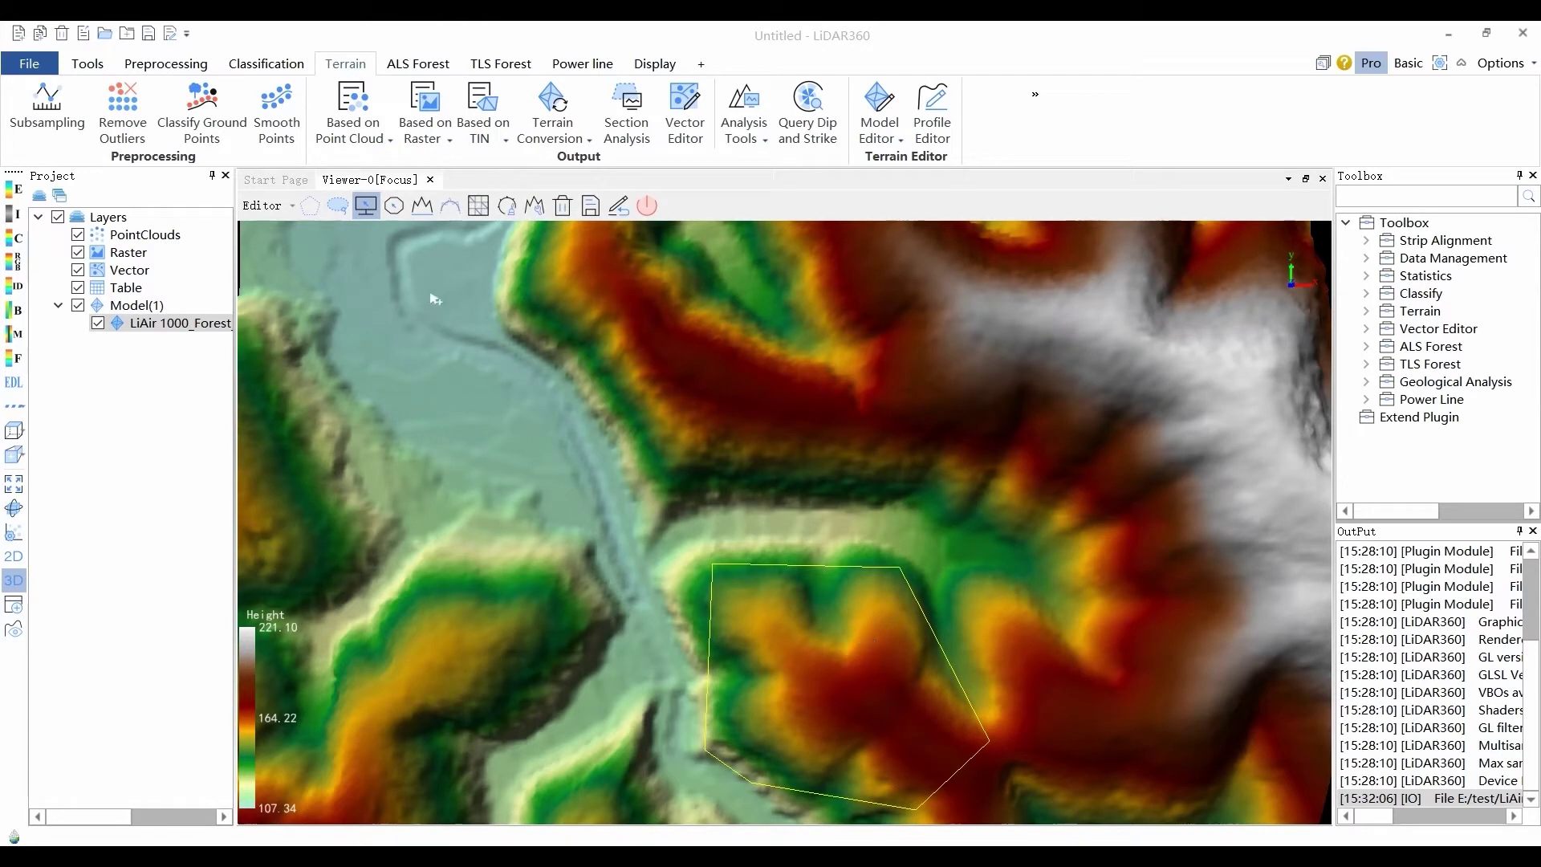
Flatten the terrain inside the selection to a height of 0.00 and undo the flattening
left_click(419, 210)
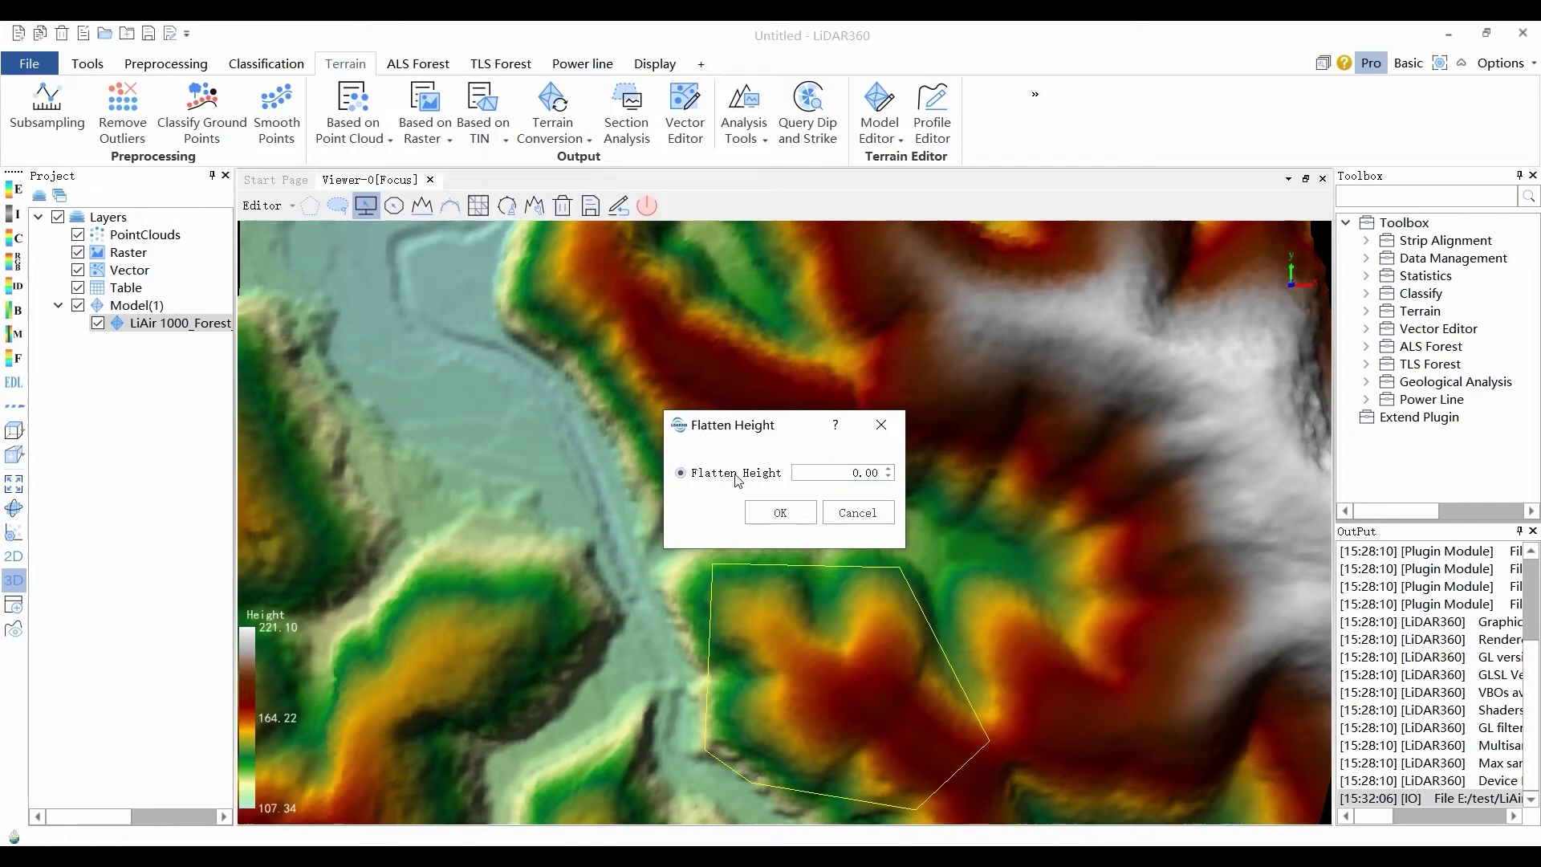
left_click(782, 517)
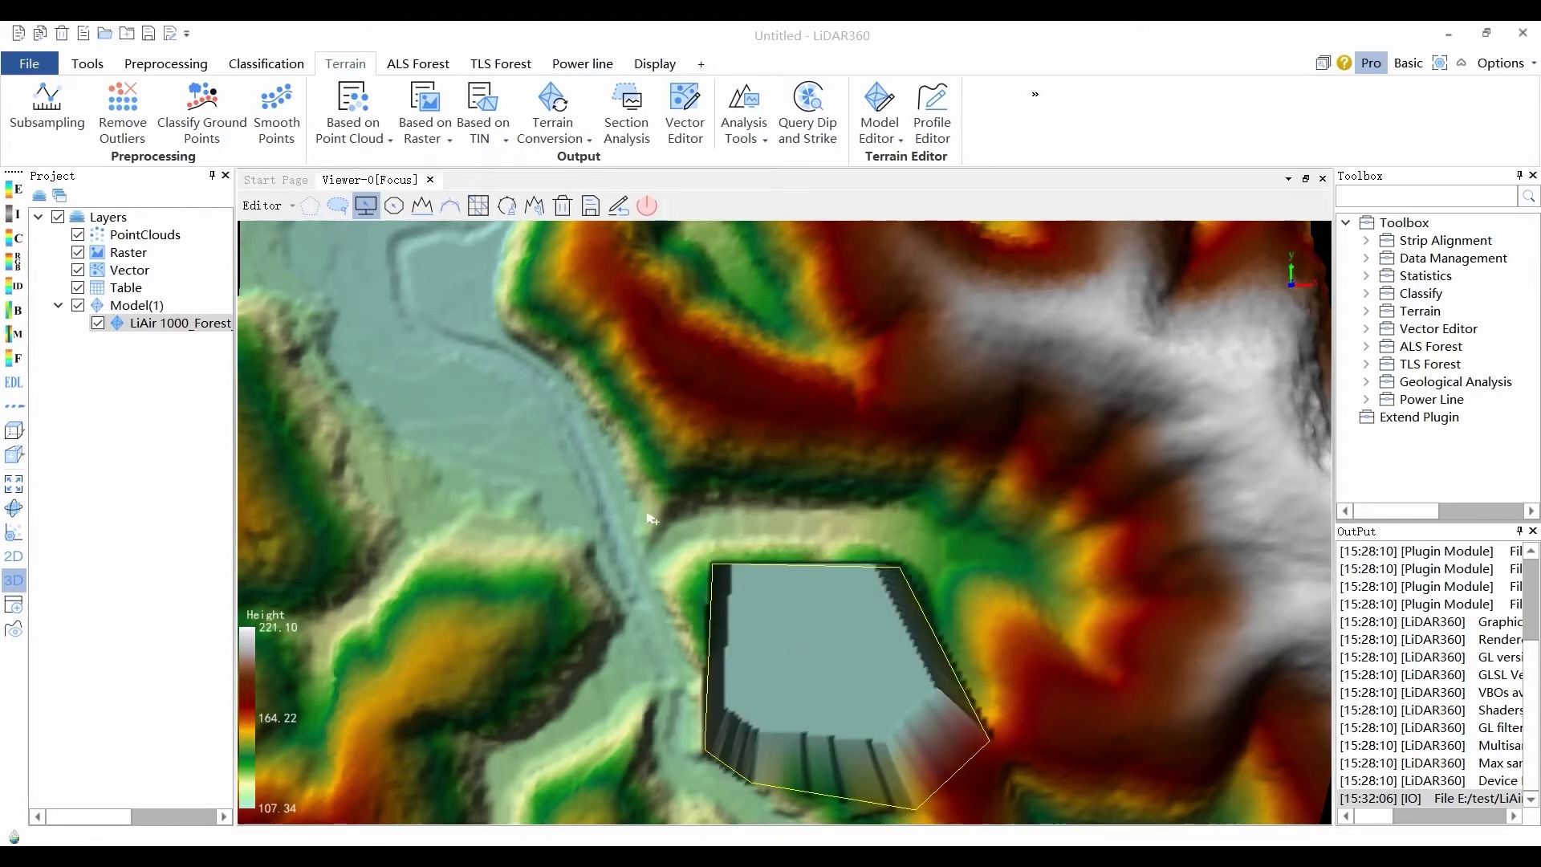
left_click(610, 213)
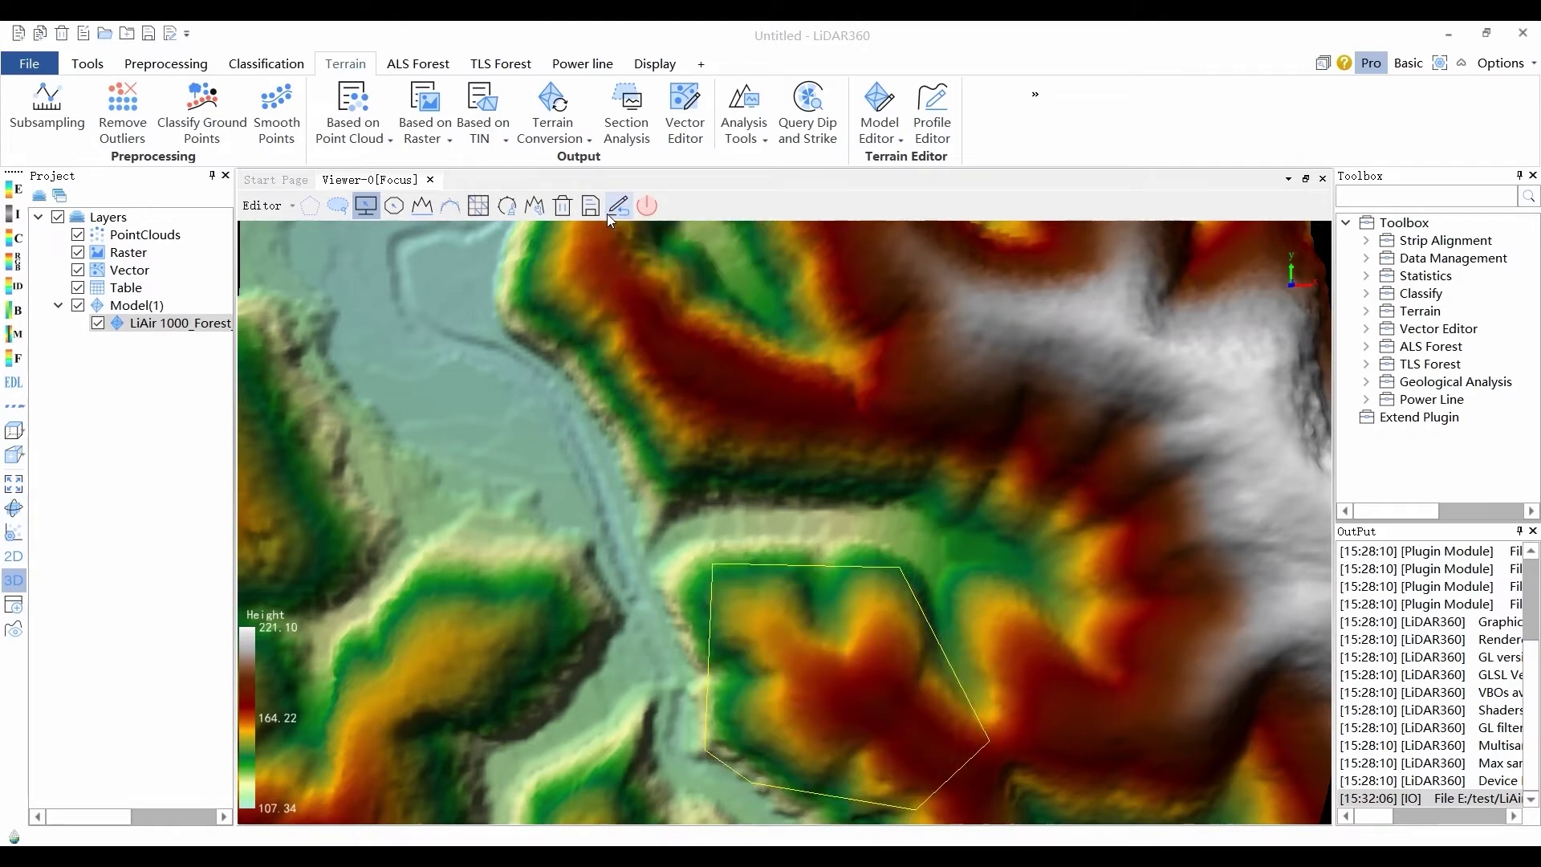
Smooth the terrain inside the selection with a kernel size of 5 and undo the smoothing
left_click(451, 206)
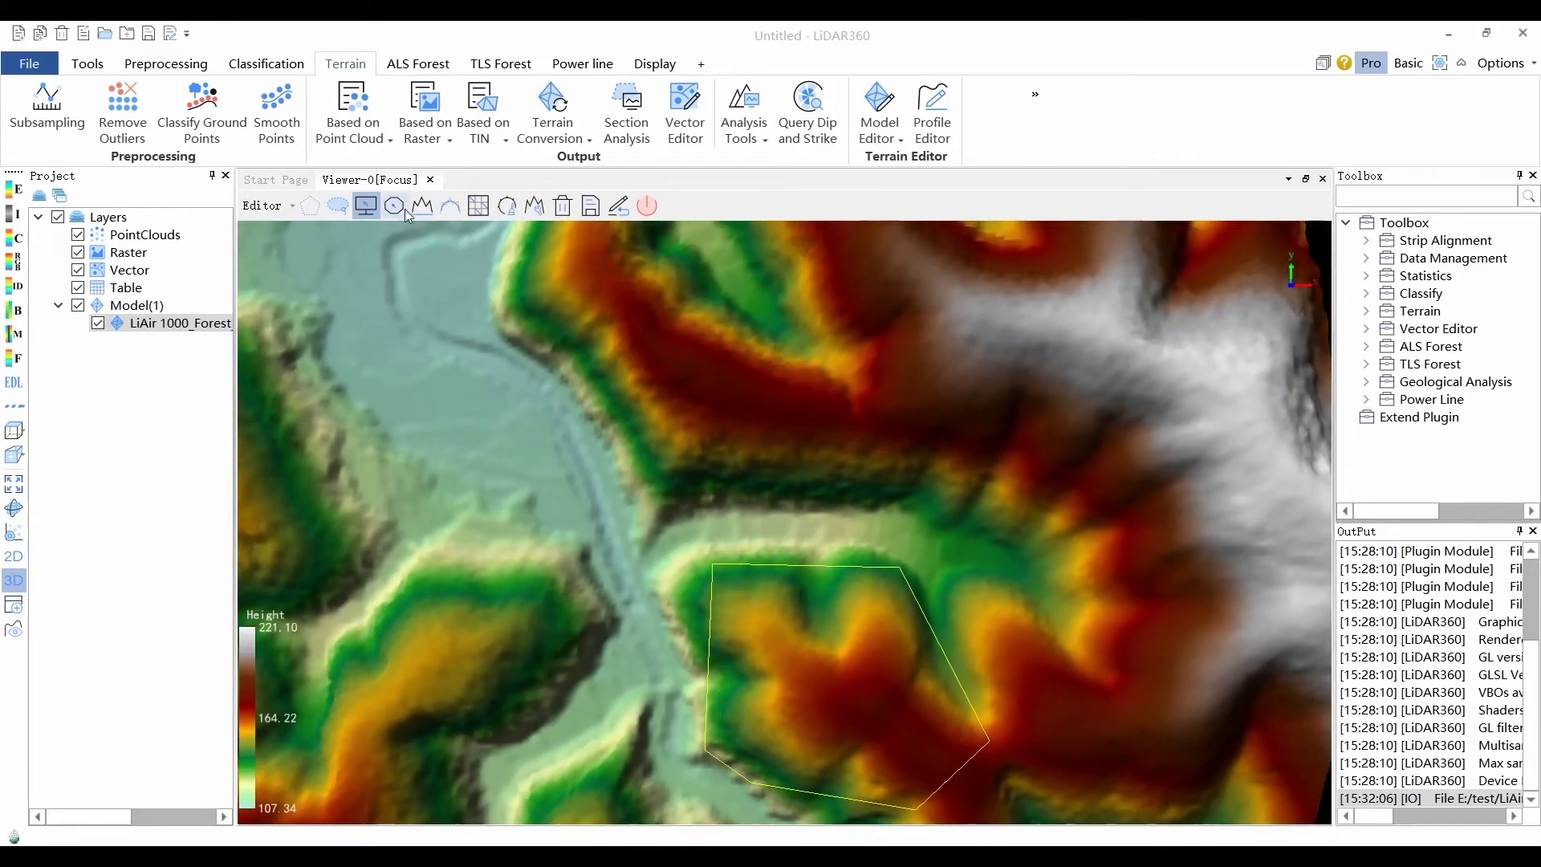
left_click(451, 206)
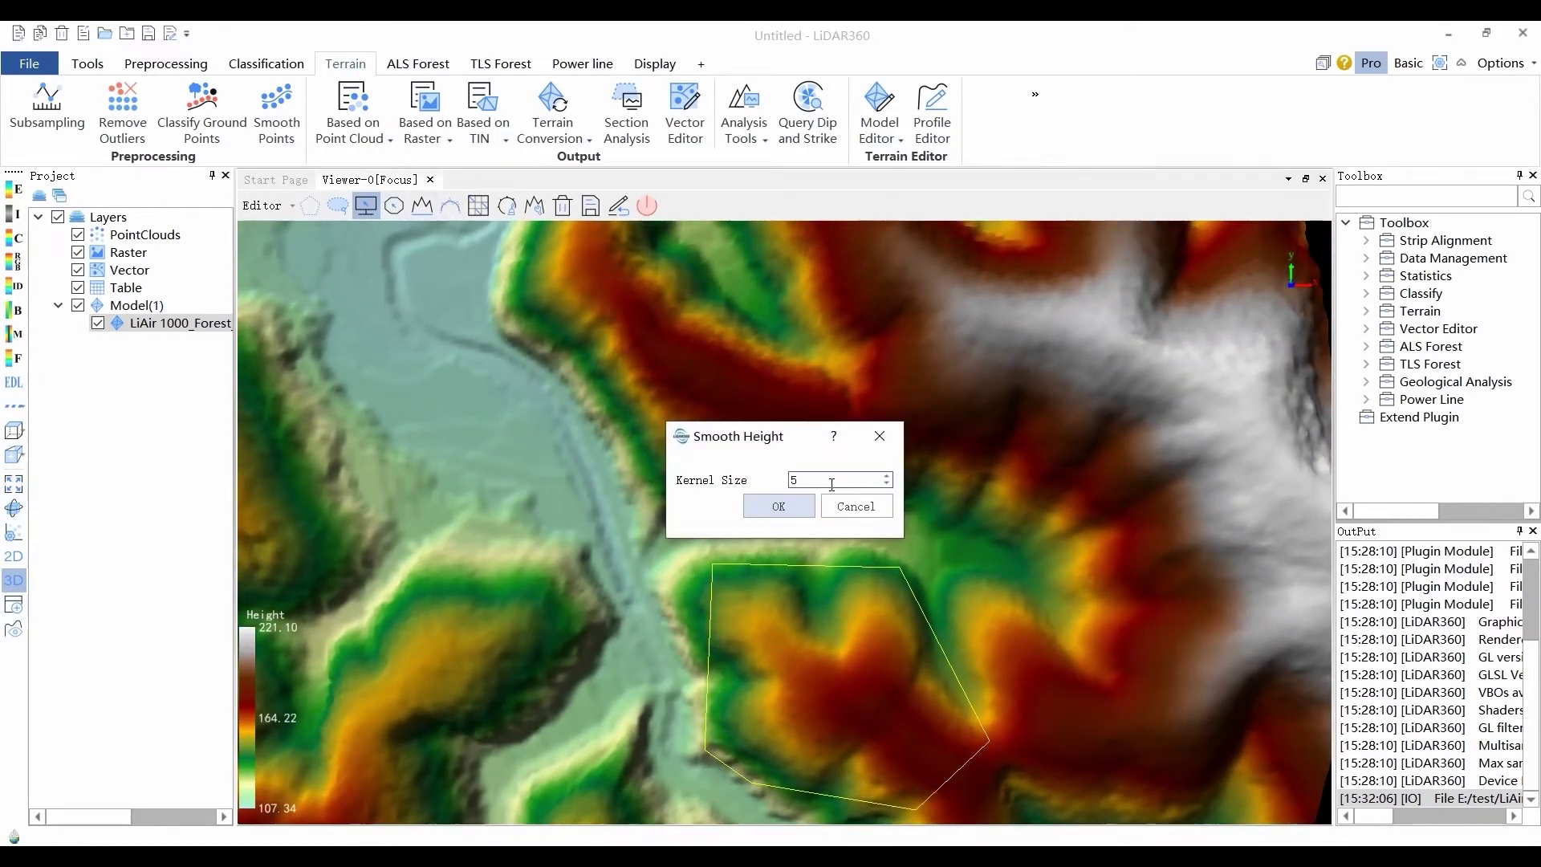
mouse_move(831, 484)
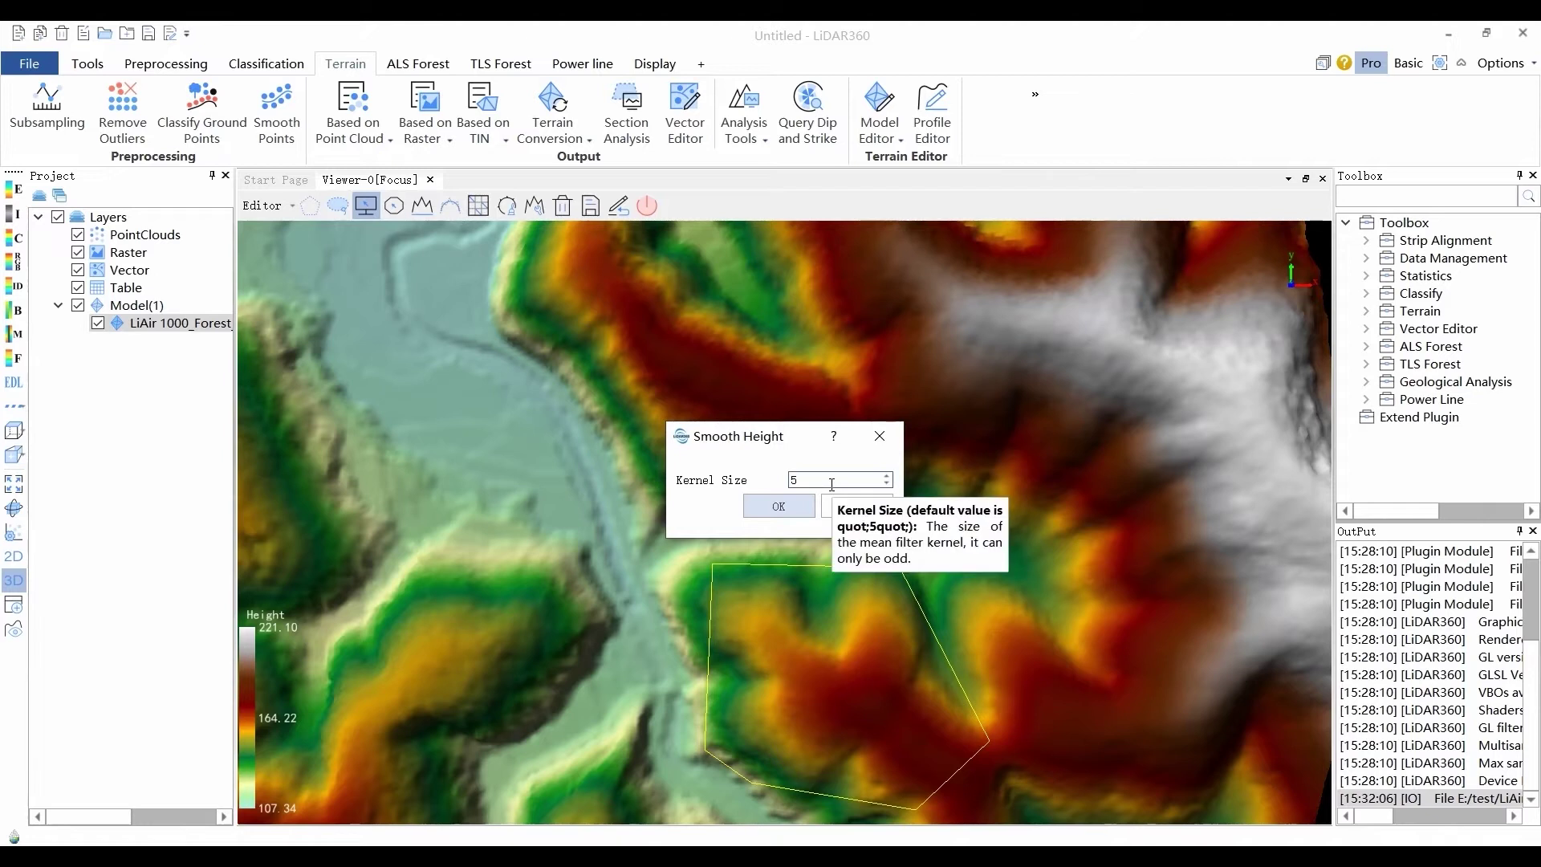
left_click(780, 506)
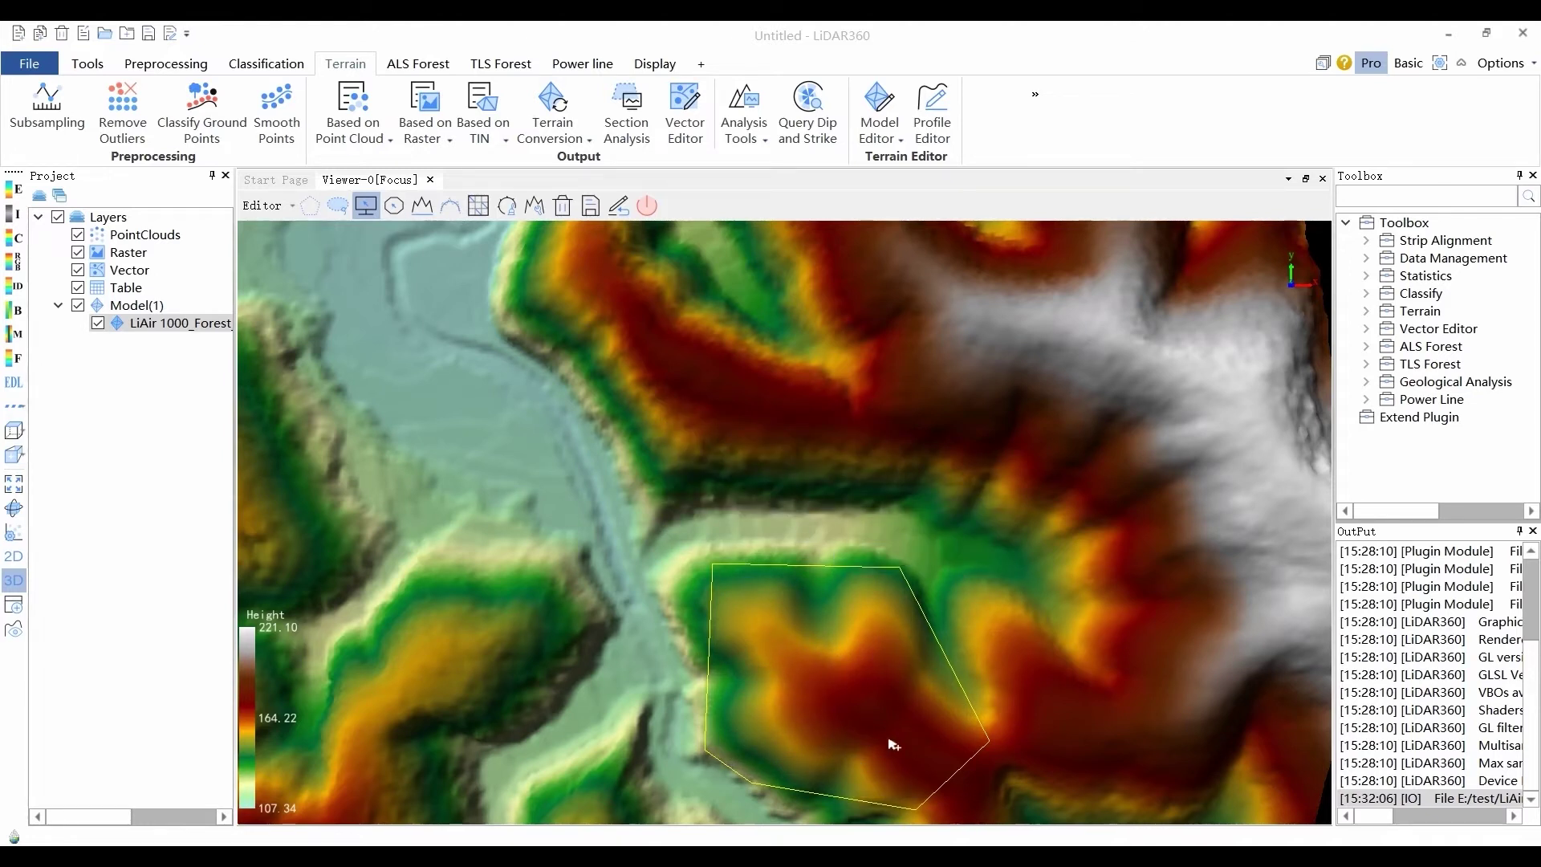
left_click(617, 208)
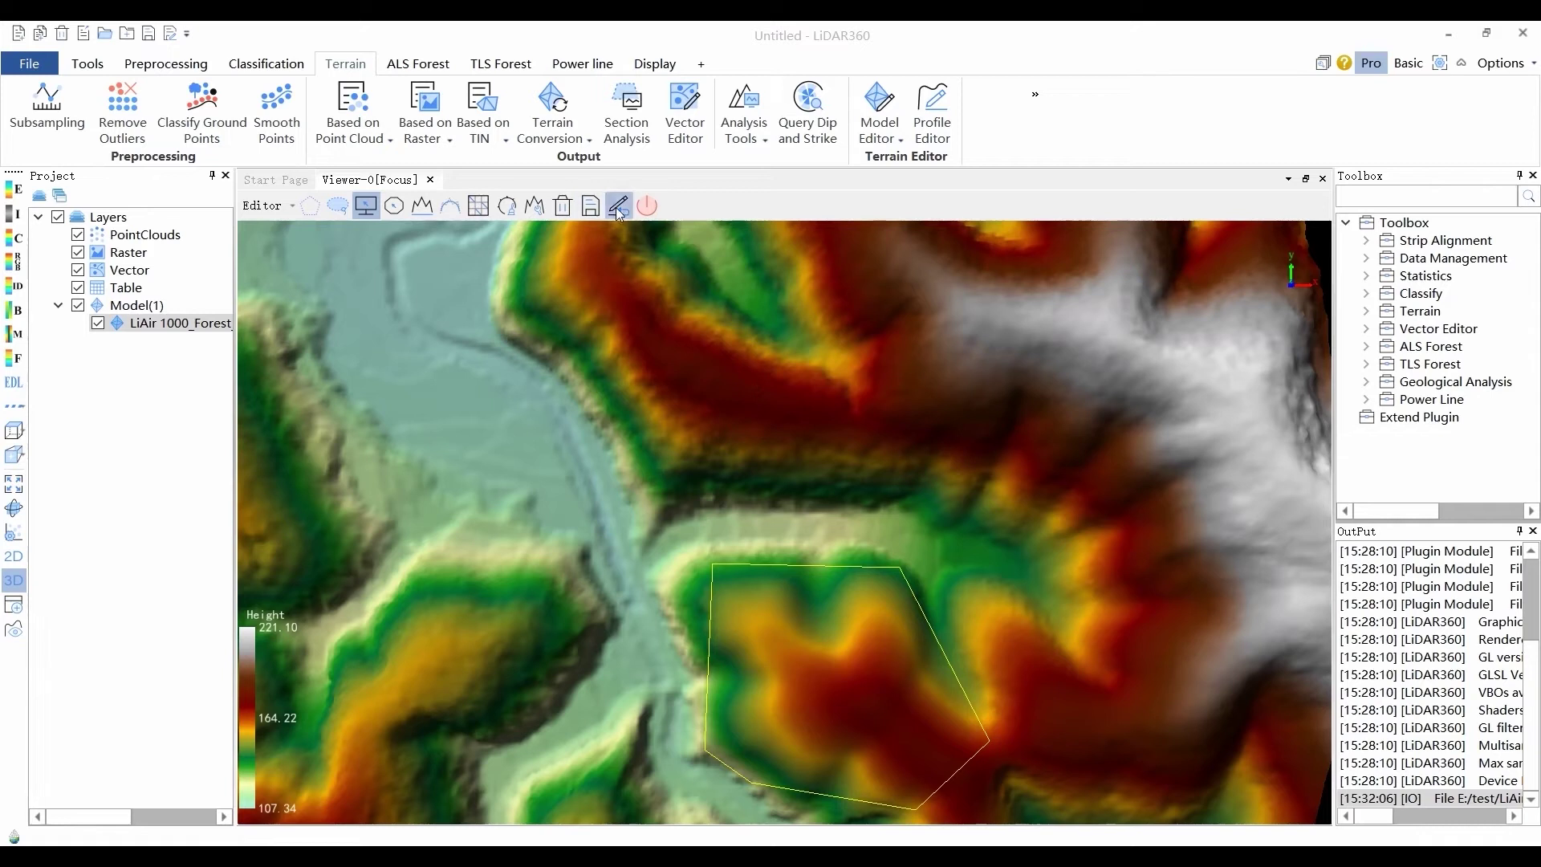
Repair noisy heights inside the selected hill area with Repair Height by Variance, keeping the default elevation variance threshold
left_click(477, 207)
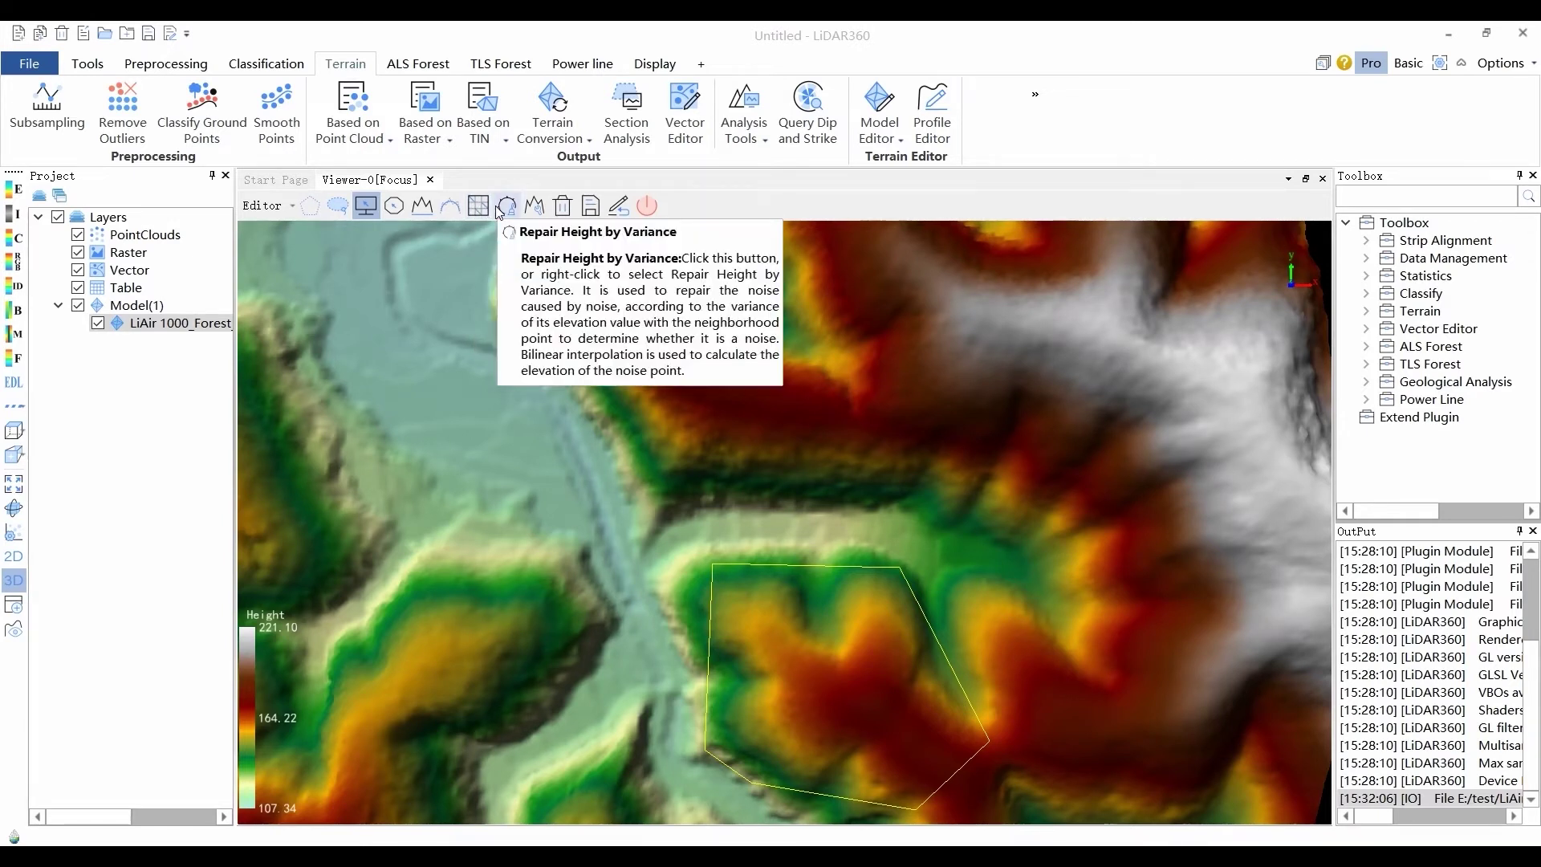
left_click(499, 211)
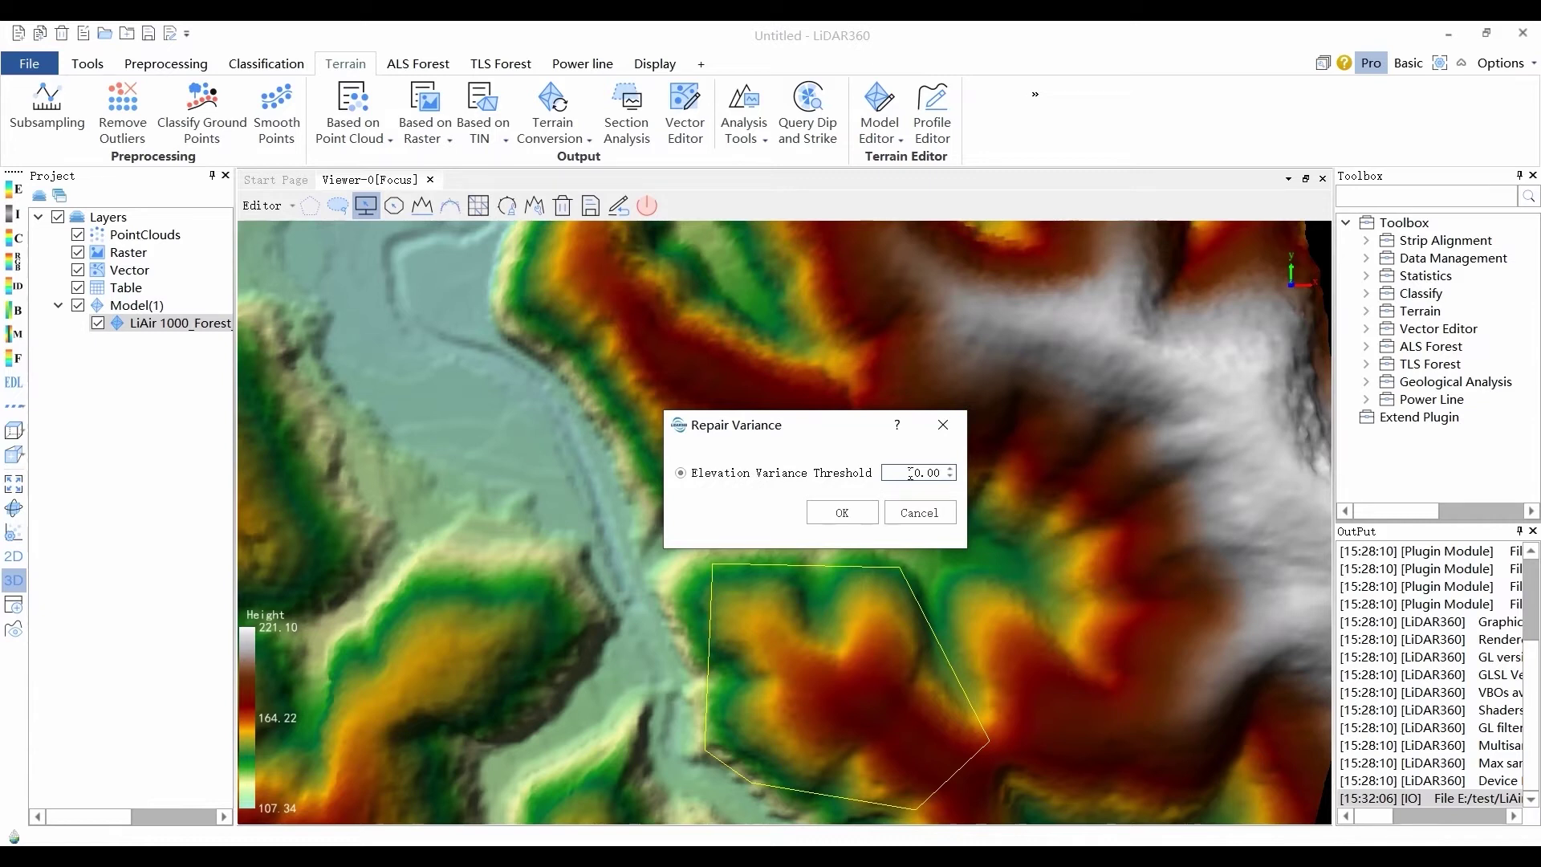
left_click(824, 509)
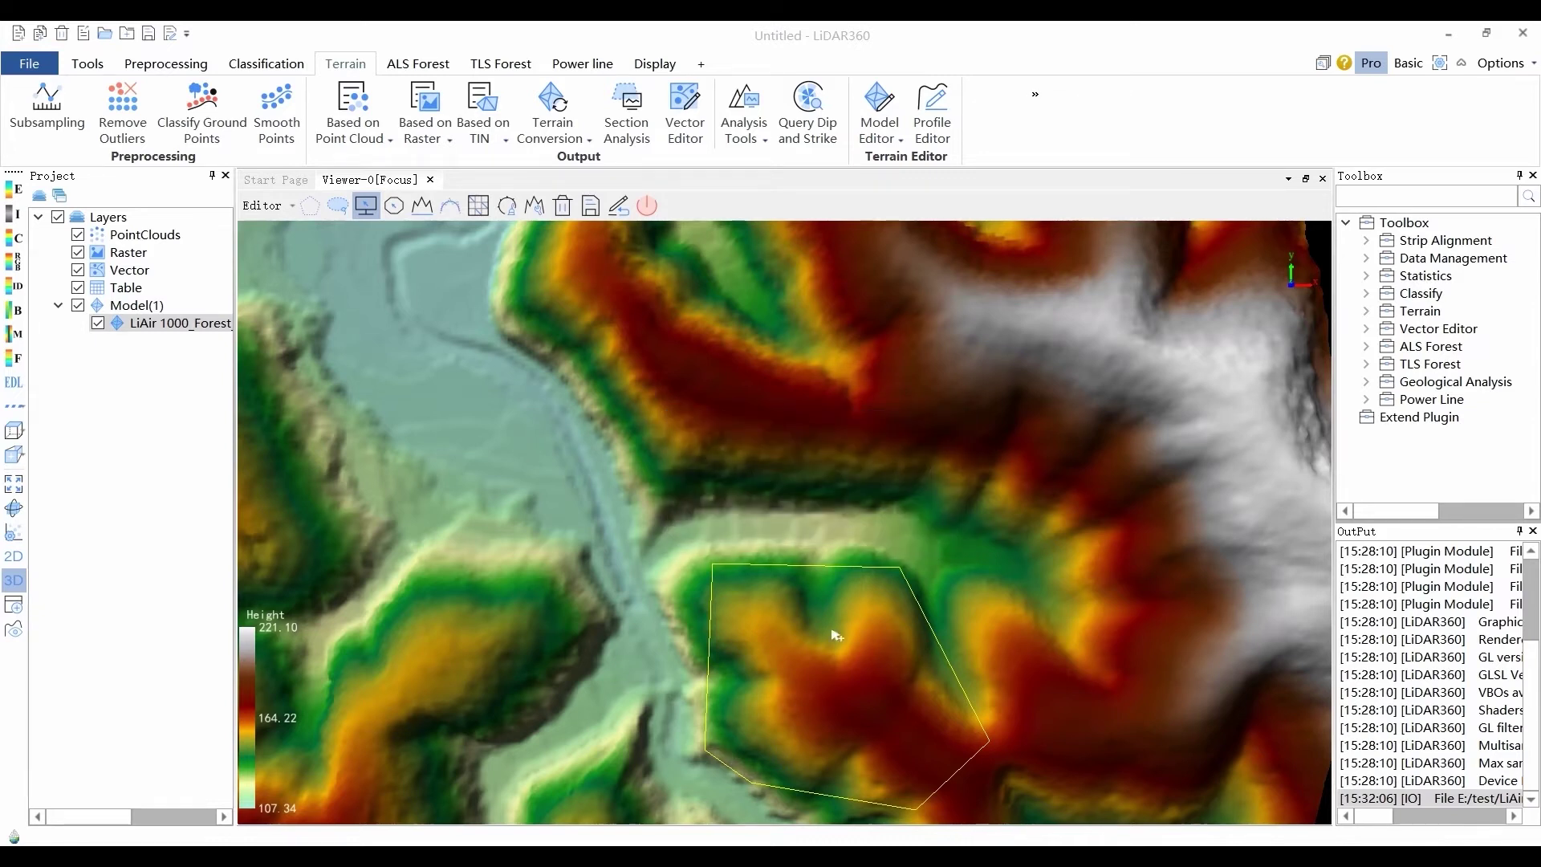
Repair the DEM inside the selection, treating all selected terrain as a region of no data value, and undo the repair
left_click(534, 207)
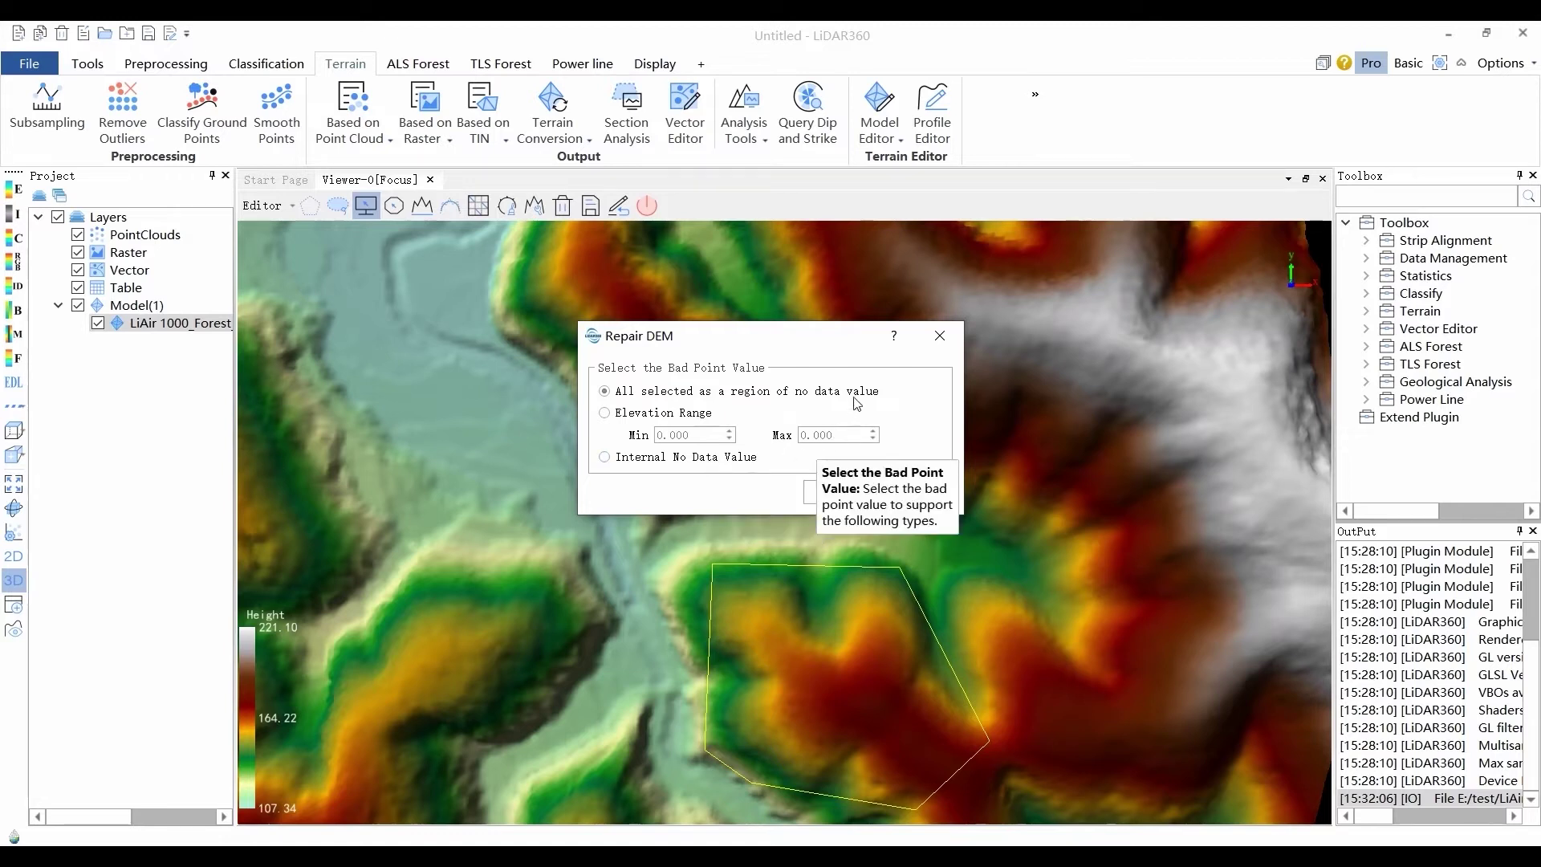
left_click(839, 493)
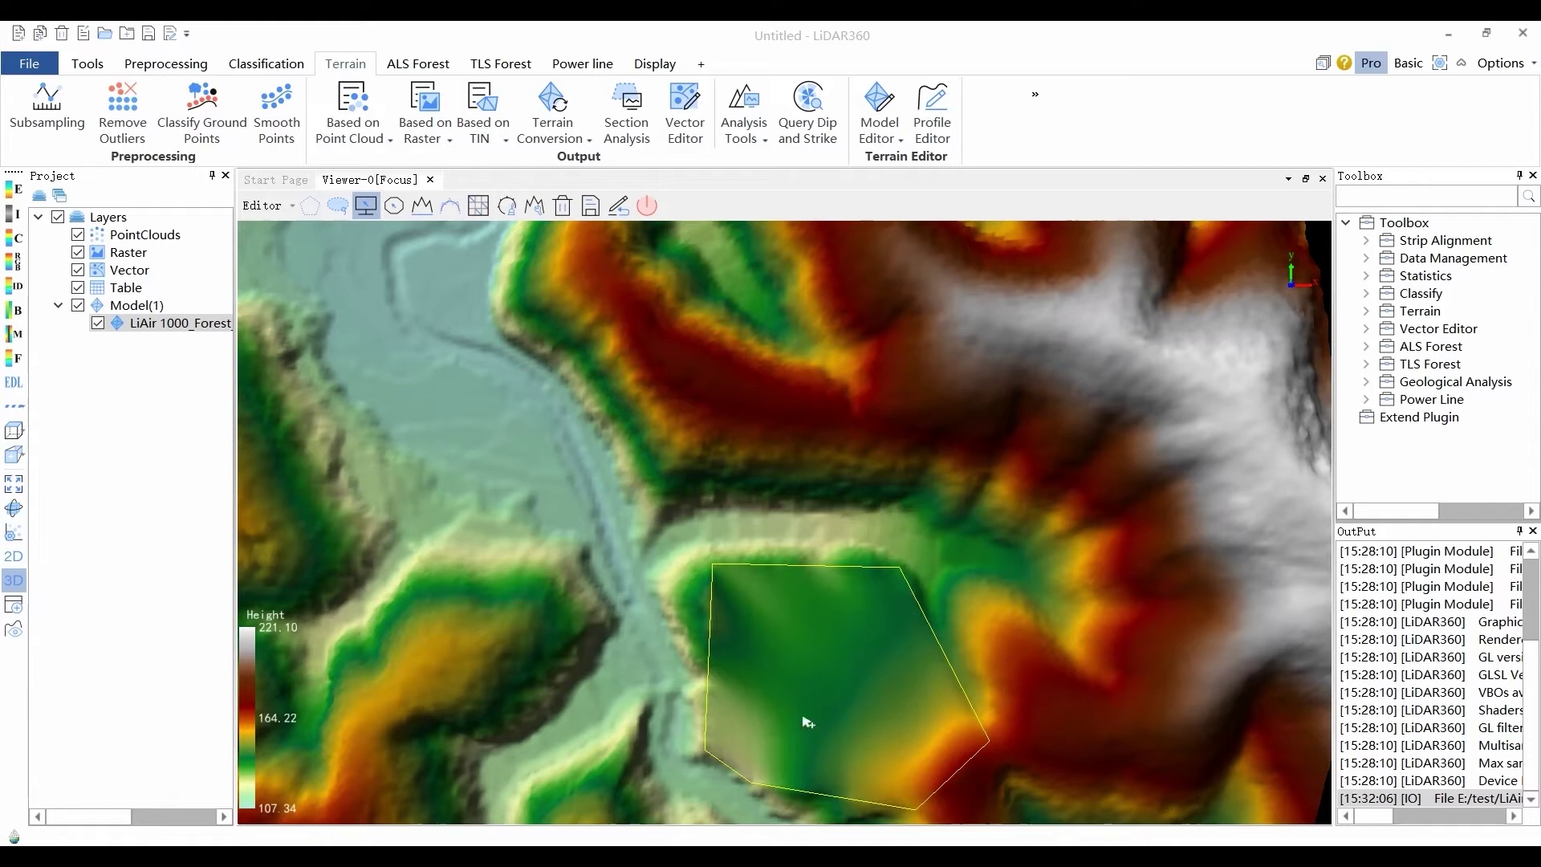
left_click(618, 208)
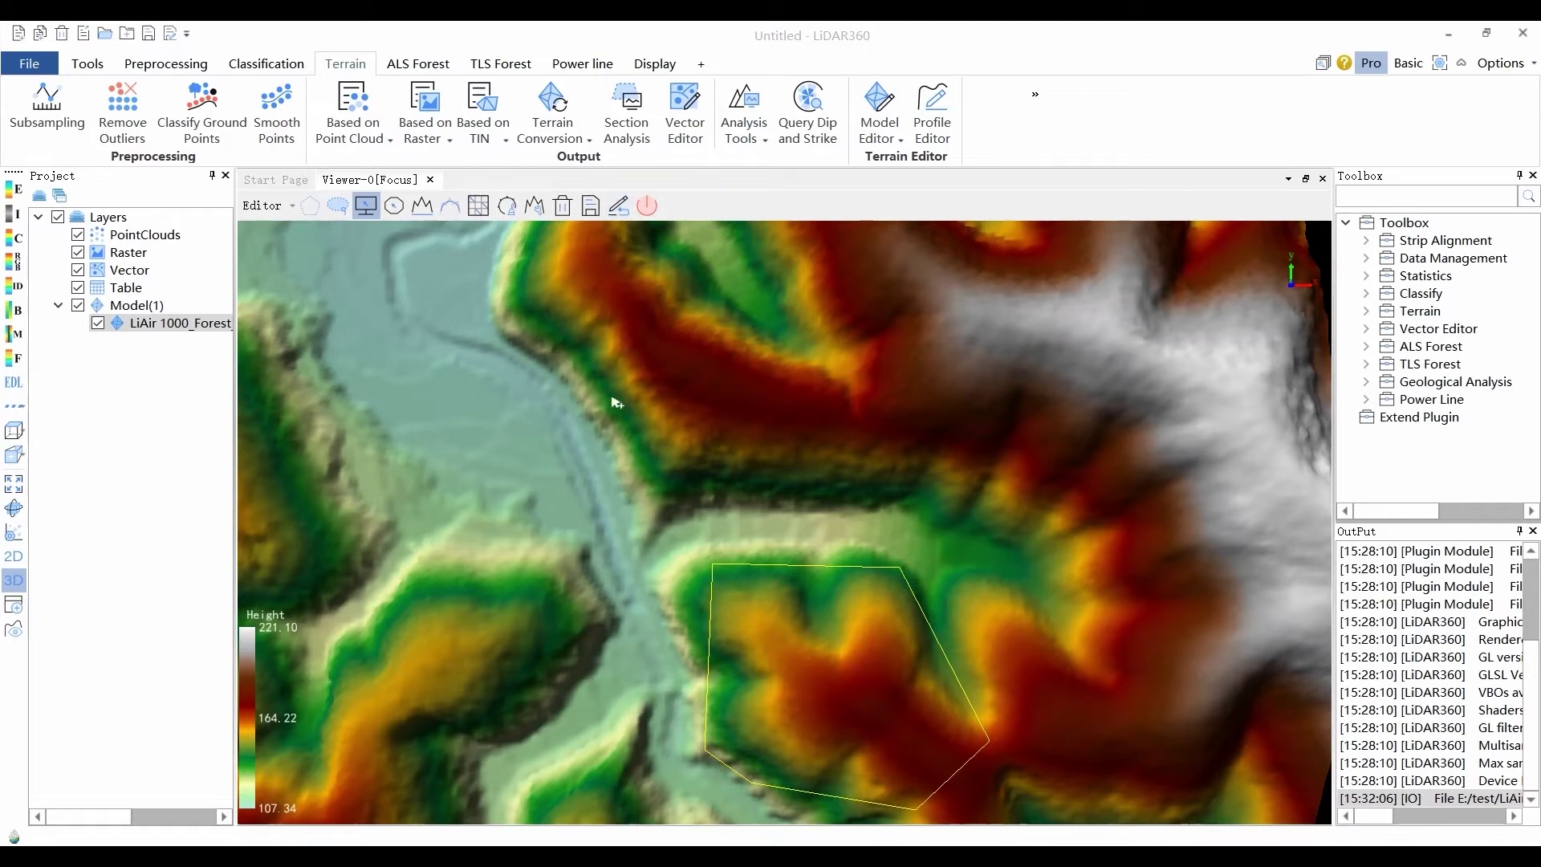
Delete the terrain inside the selection and undo the deletion
left_click(566, 213)
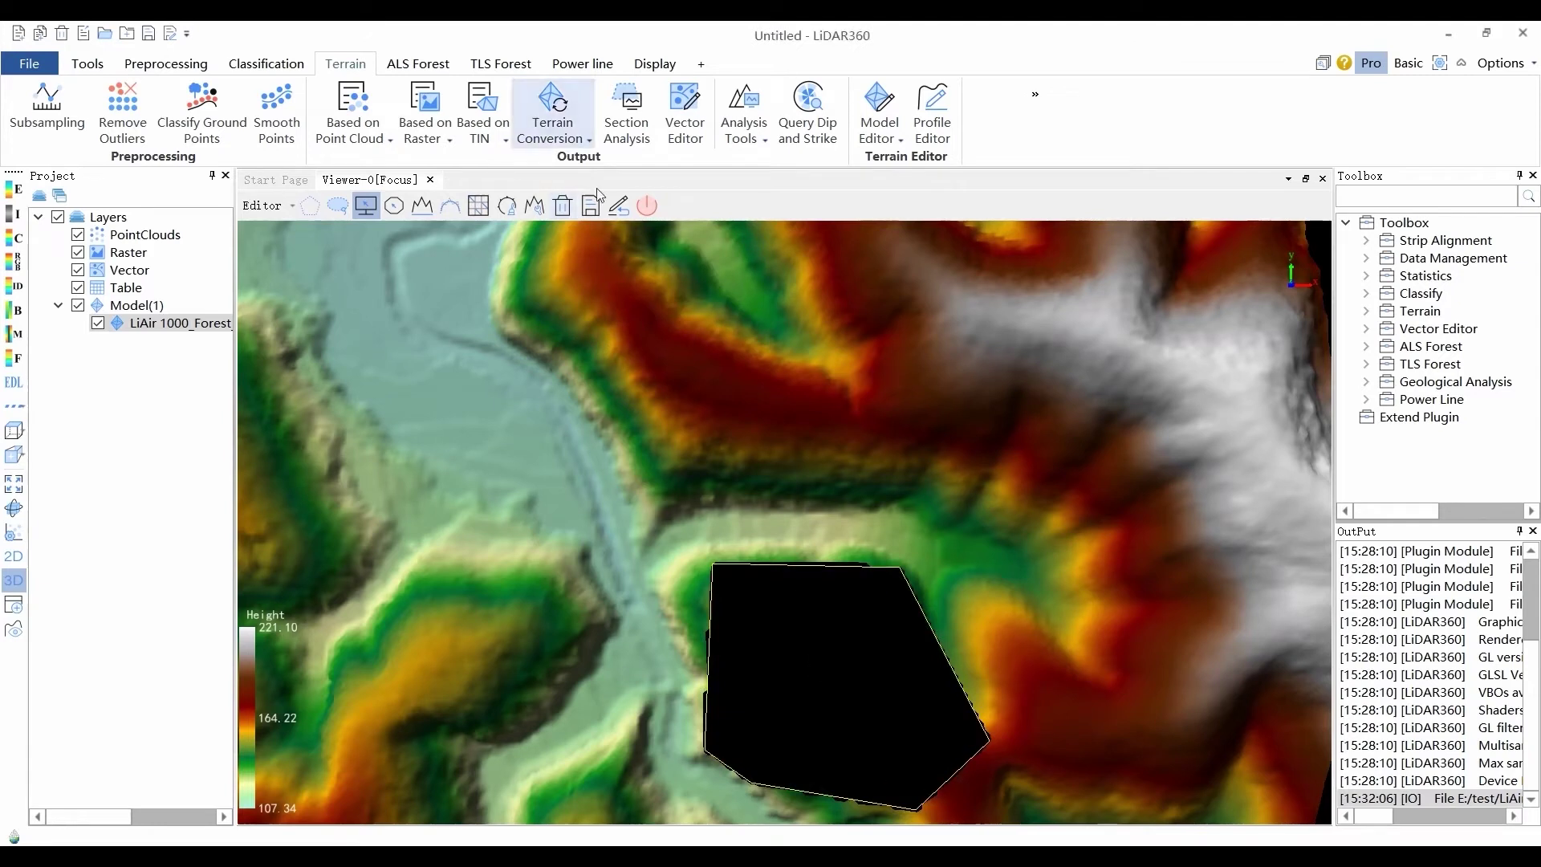
left_click(619, 207)
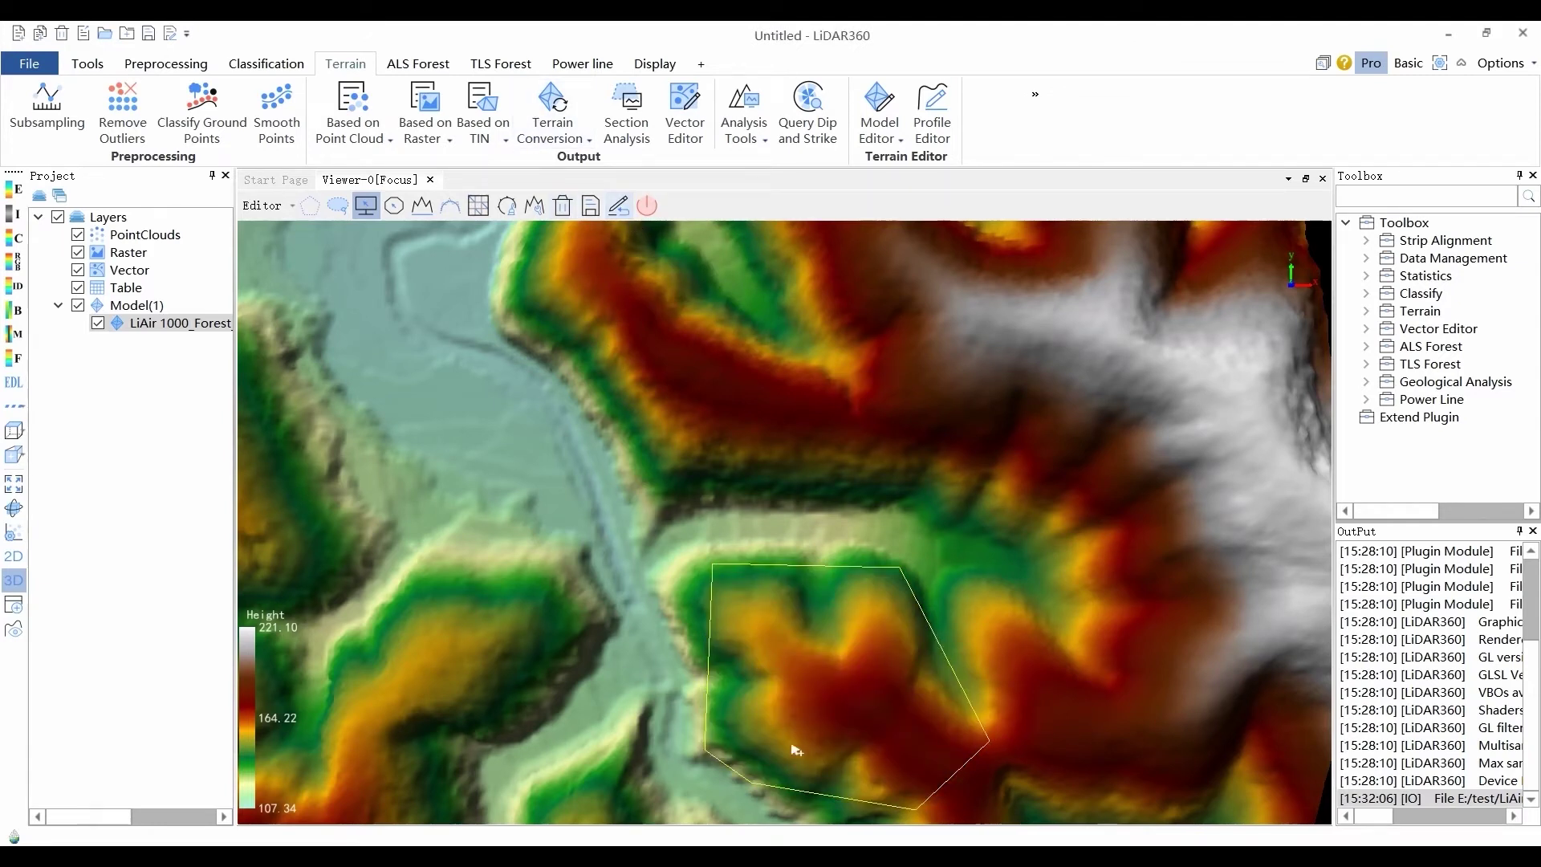
Close the LiModel editor and remove the LiAir 1000_Forest LiModel from the project
left_click(647, 207)
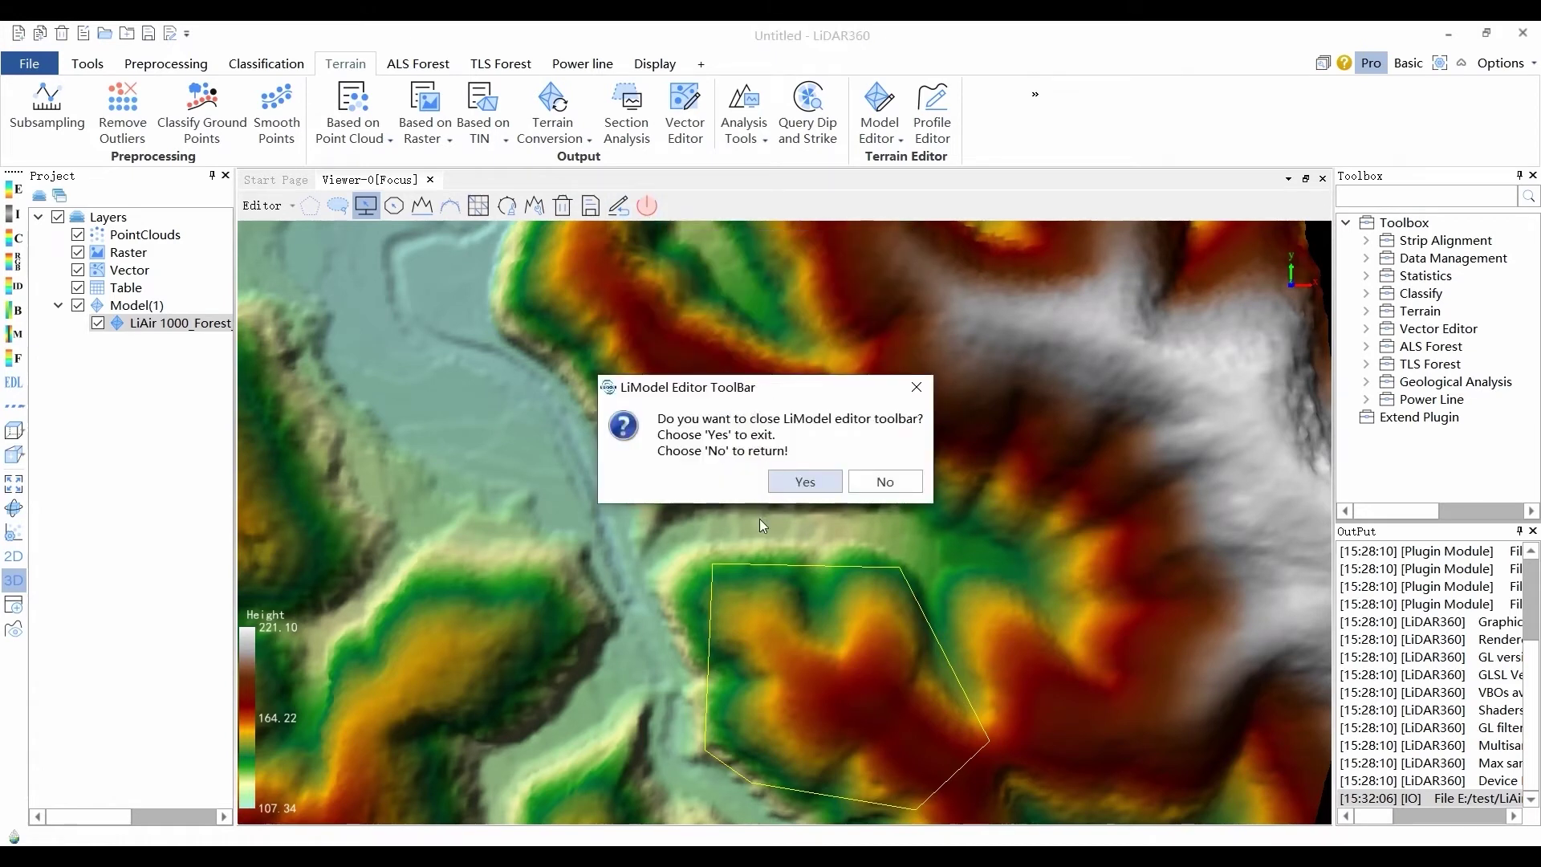
left_click(805, 483)
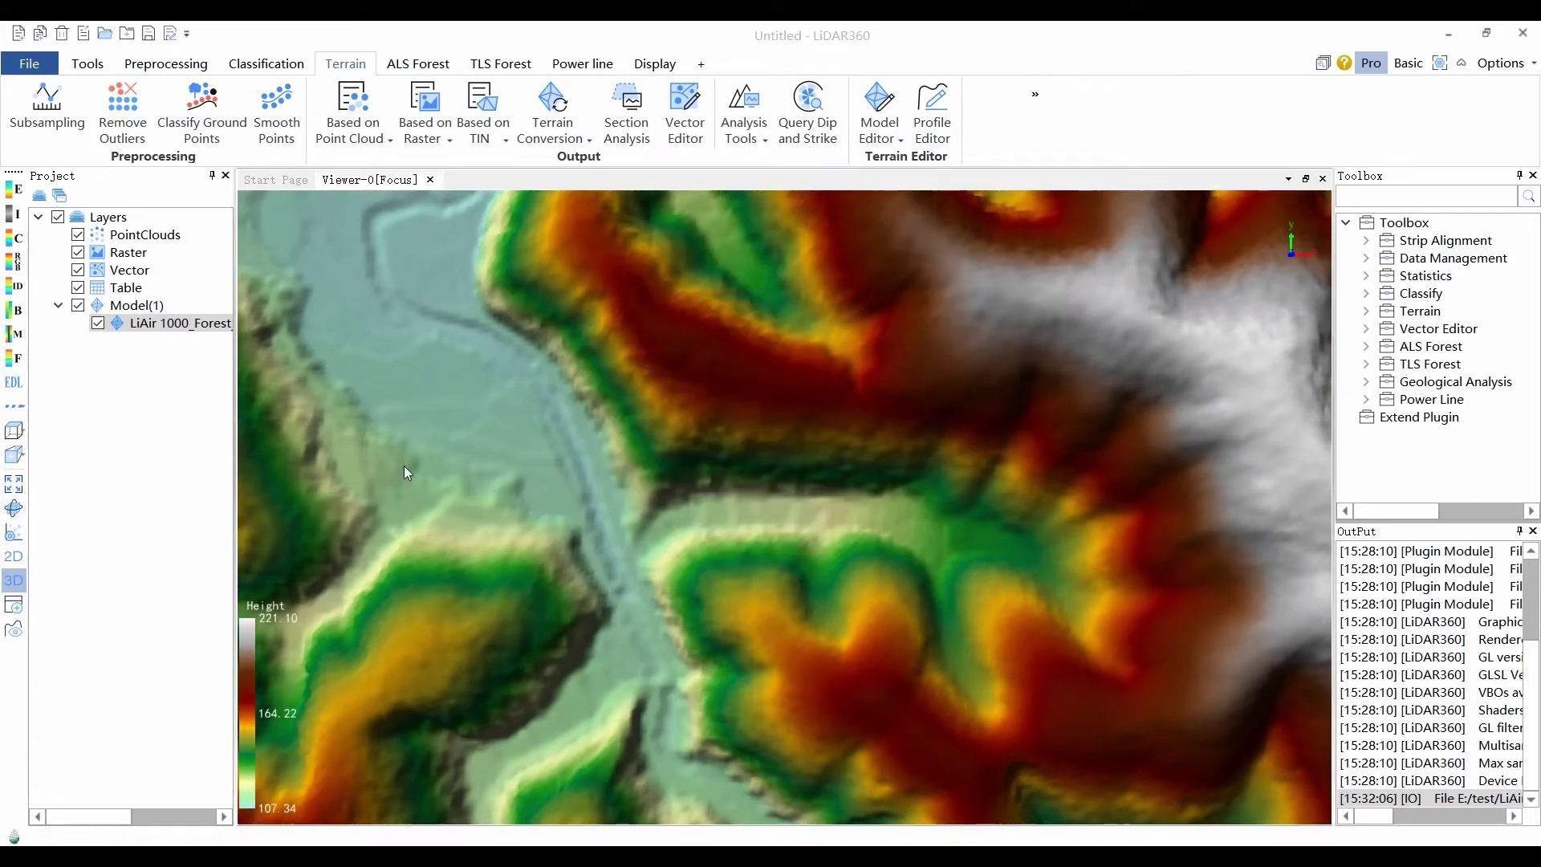
right_click(177, 326)
left_click(227, 459)
Import LiAir 1000_Forest_Terrain_Generate TIN.LiTin into the Model layer
left_click(151, 308)
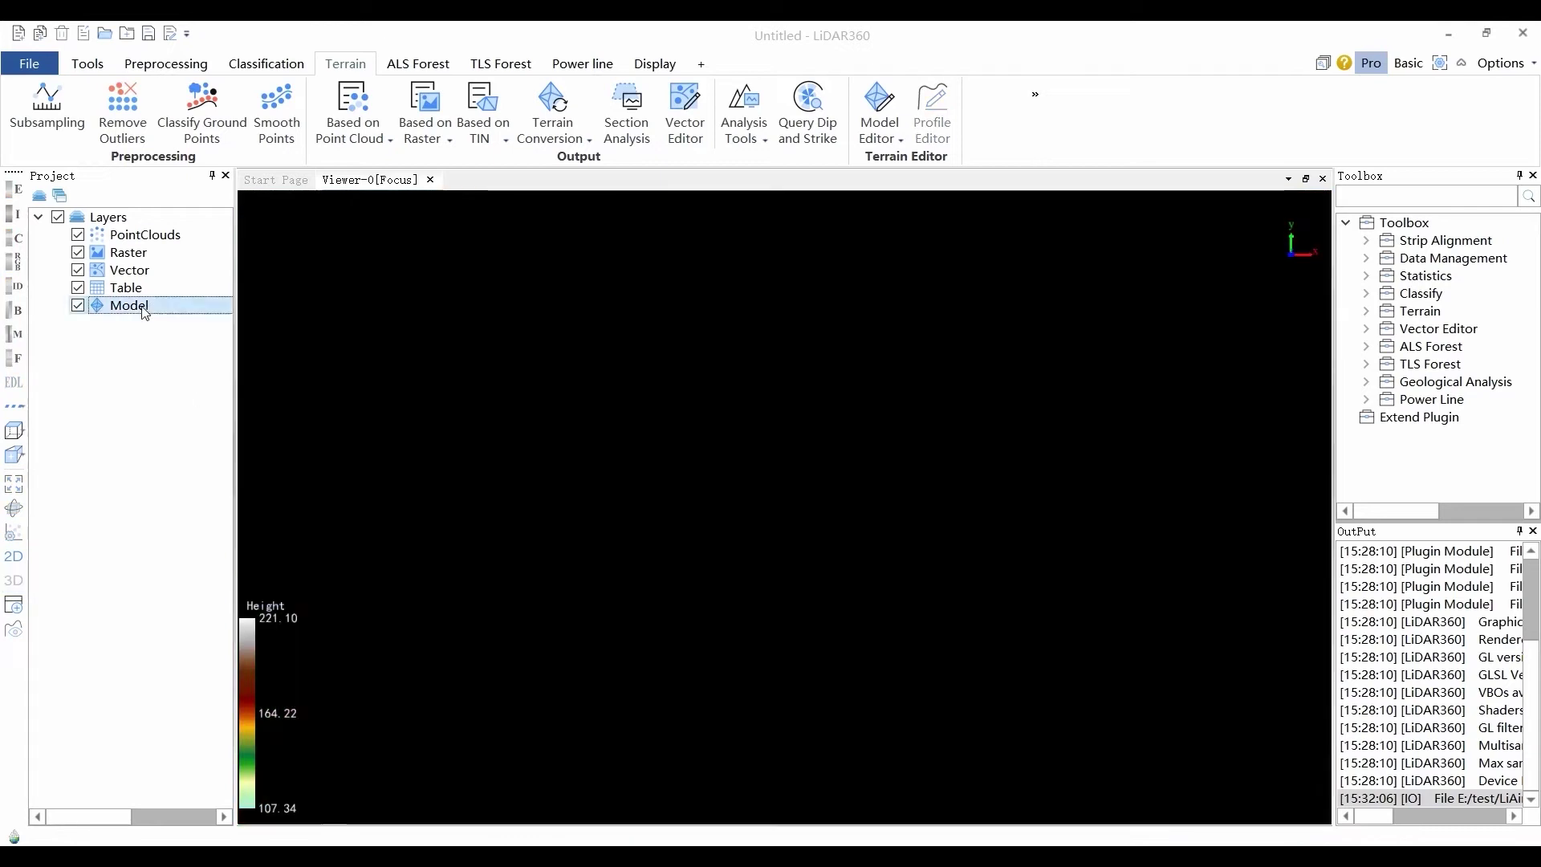
right_click(144, 308)
left_click(164, 318)
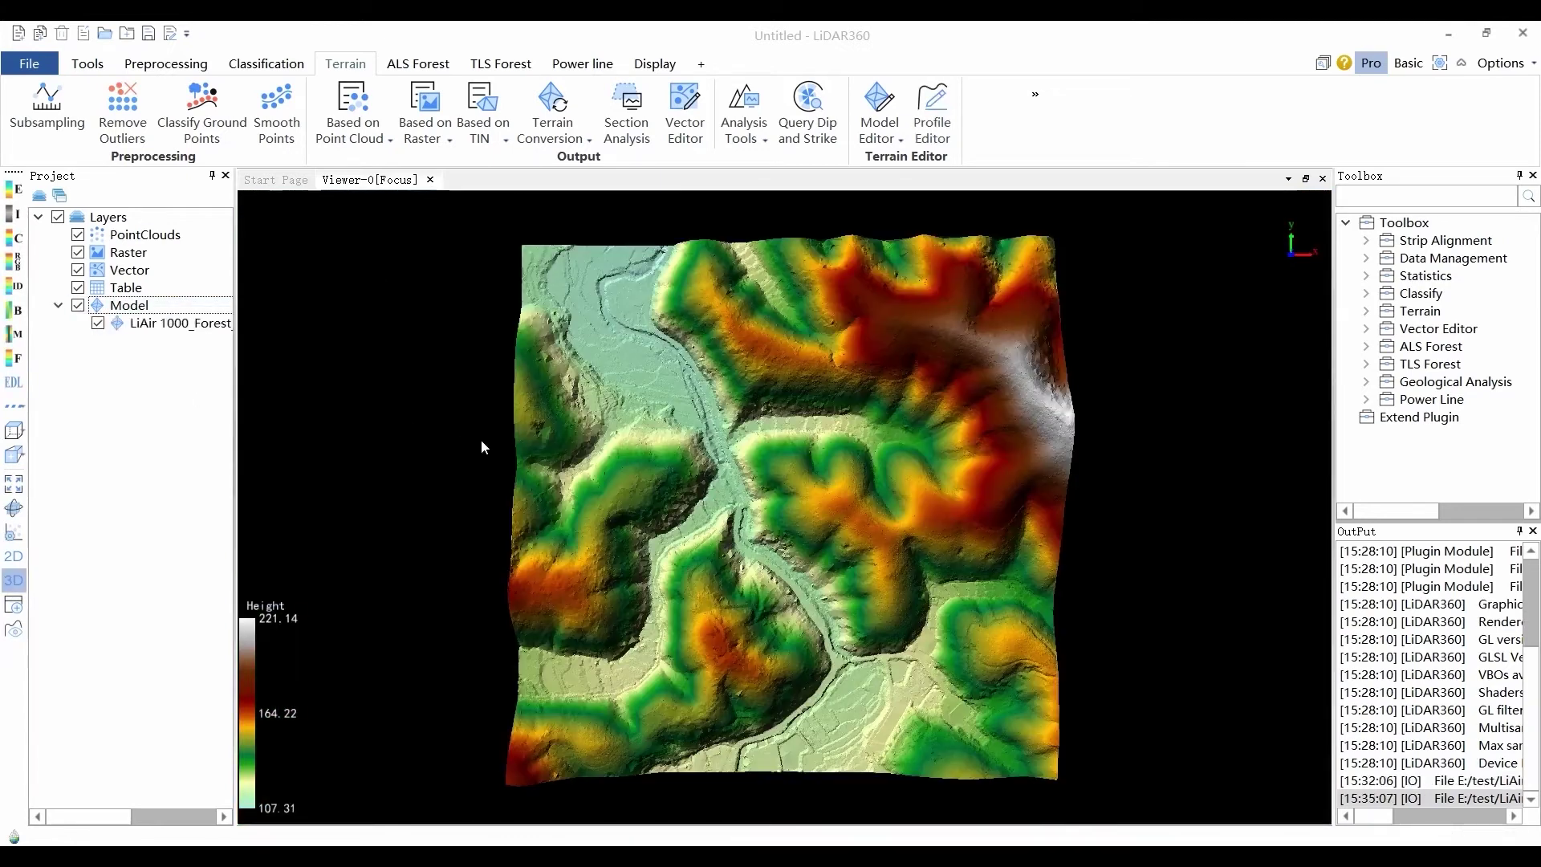
Open the LiTIN Editor and start editing LiAir 1000_Forest_Terrain_Generate TIN.LiTin
left_click(875, 136)
left_click(873, 172)
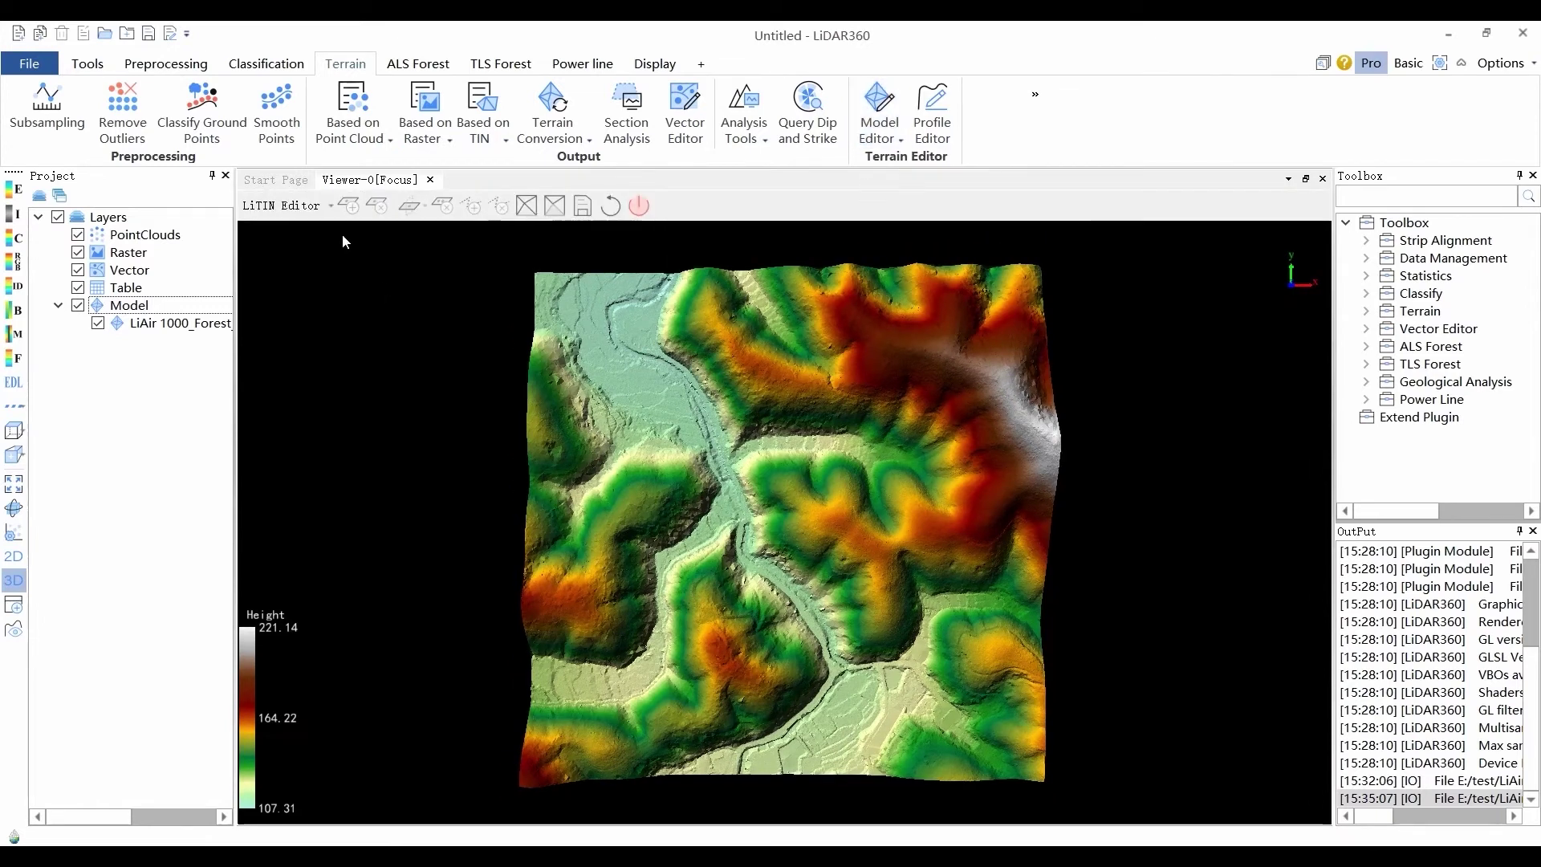
left_click(308, 207)
left_click(305, 229)
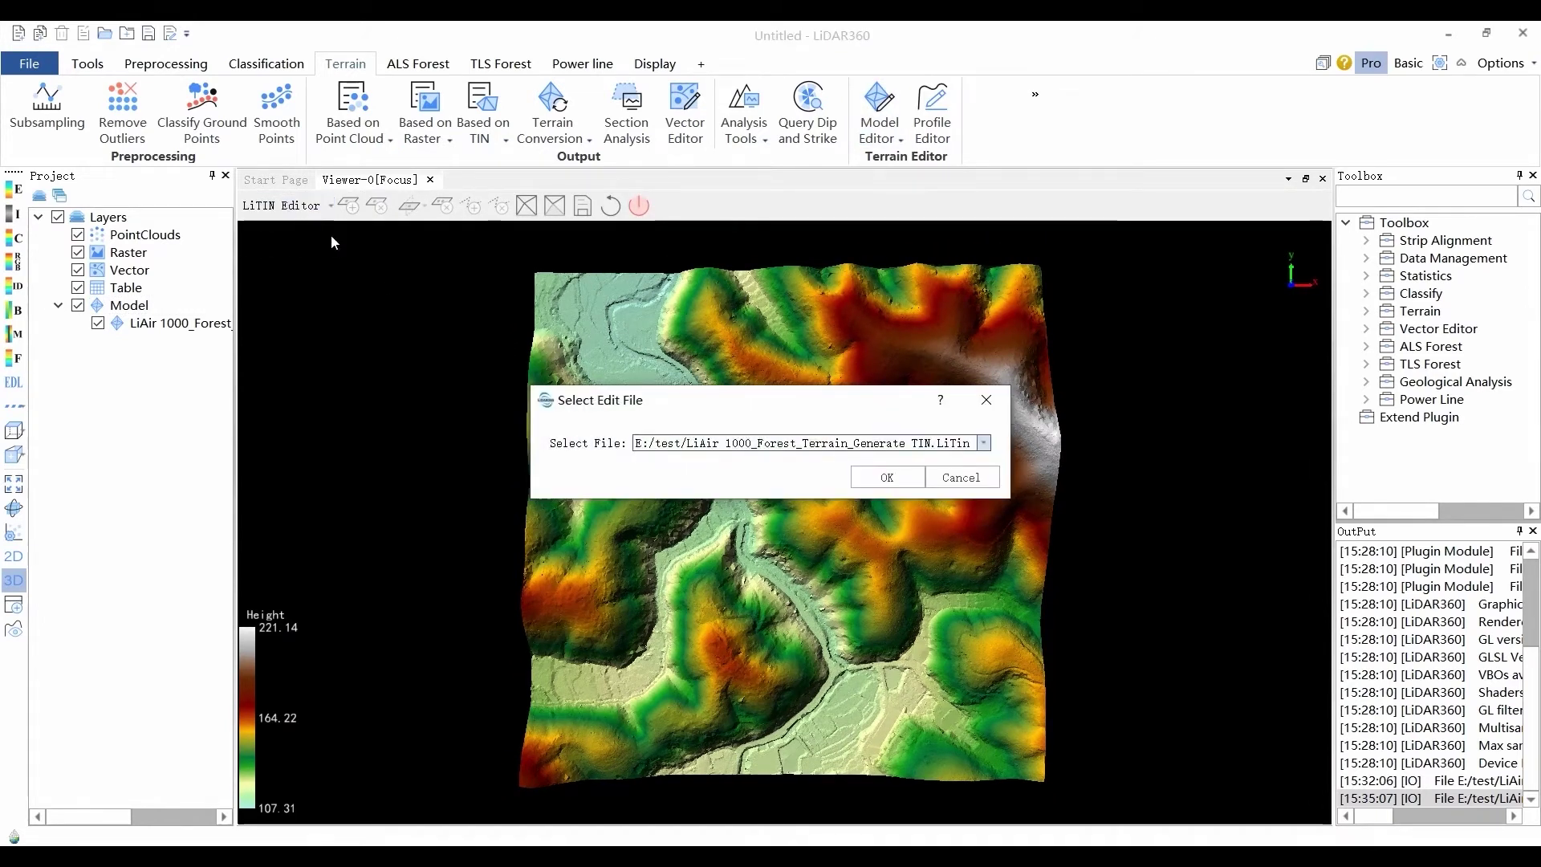
left_click(878, 476)
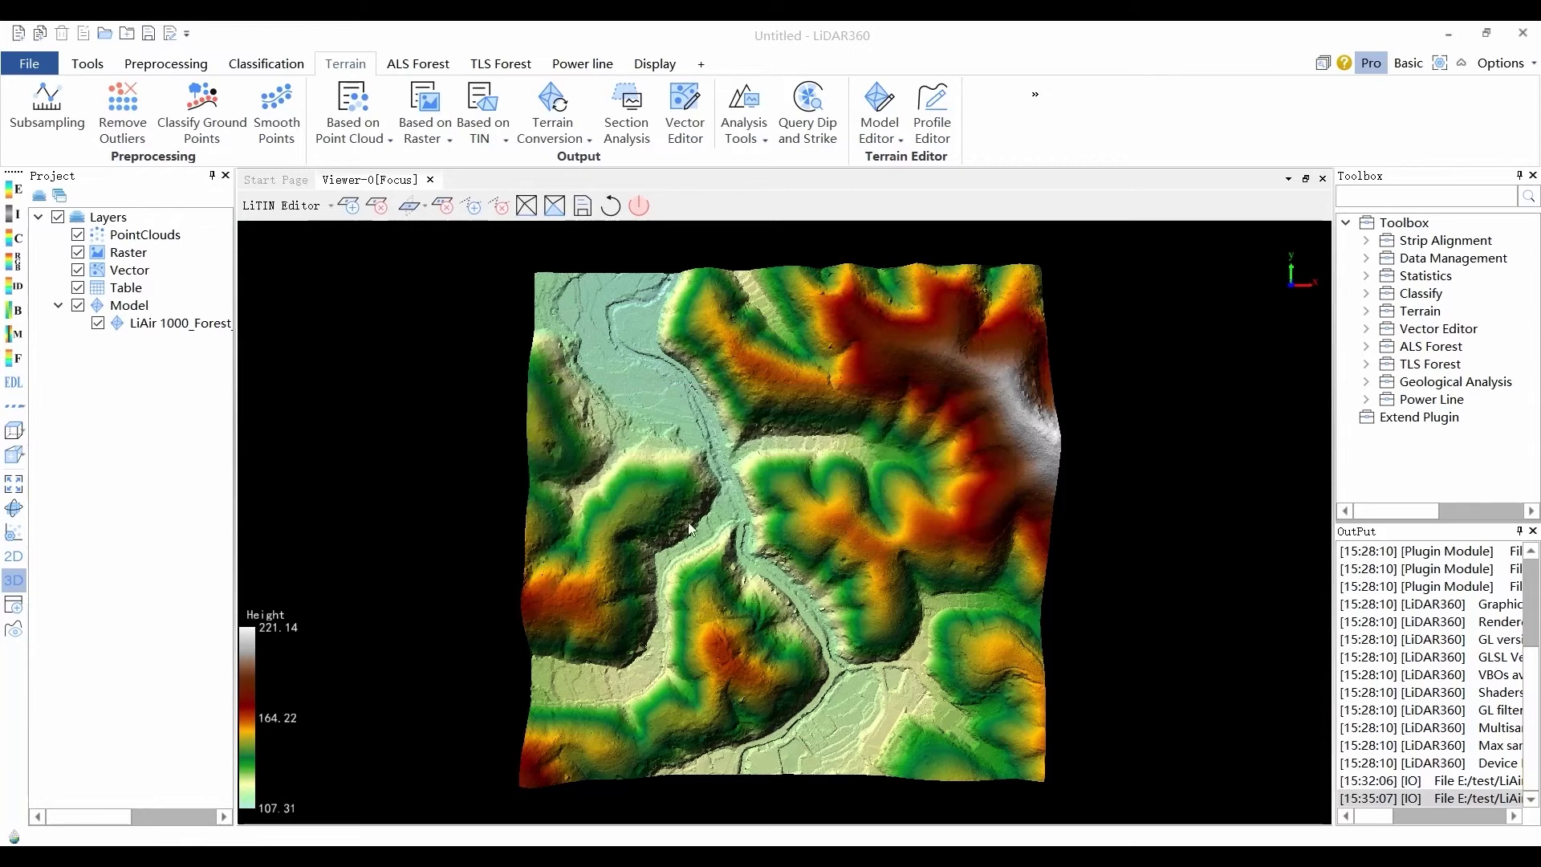
Activate TIN Add Single Point with the height source set to From Surface
left_click(342, 210)
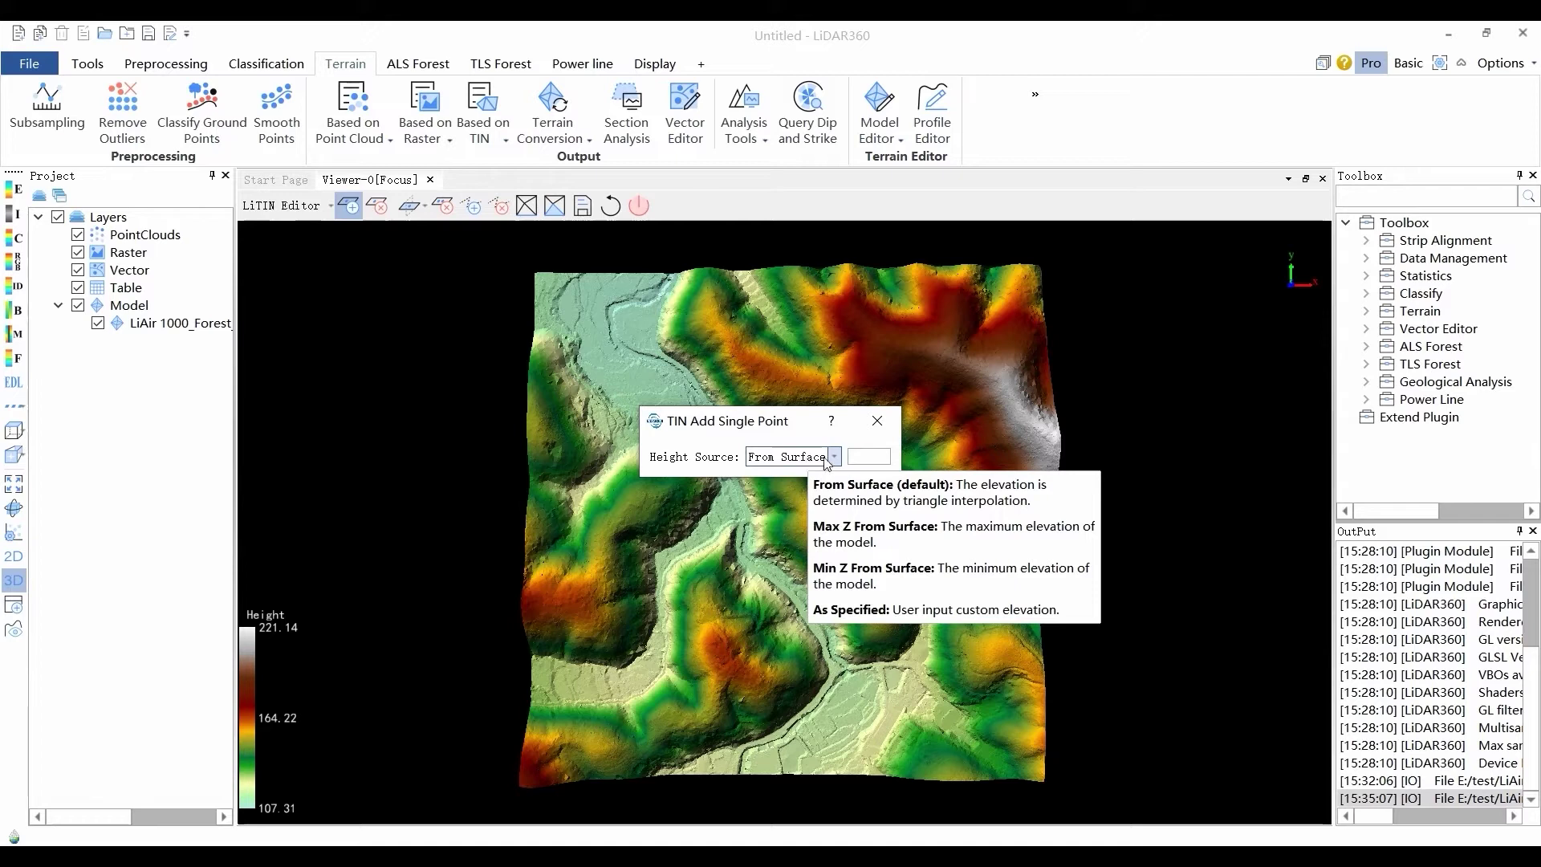
left_click(831, 457)
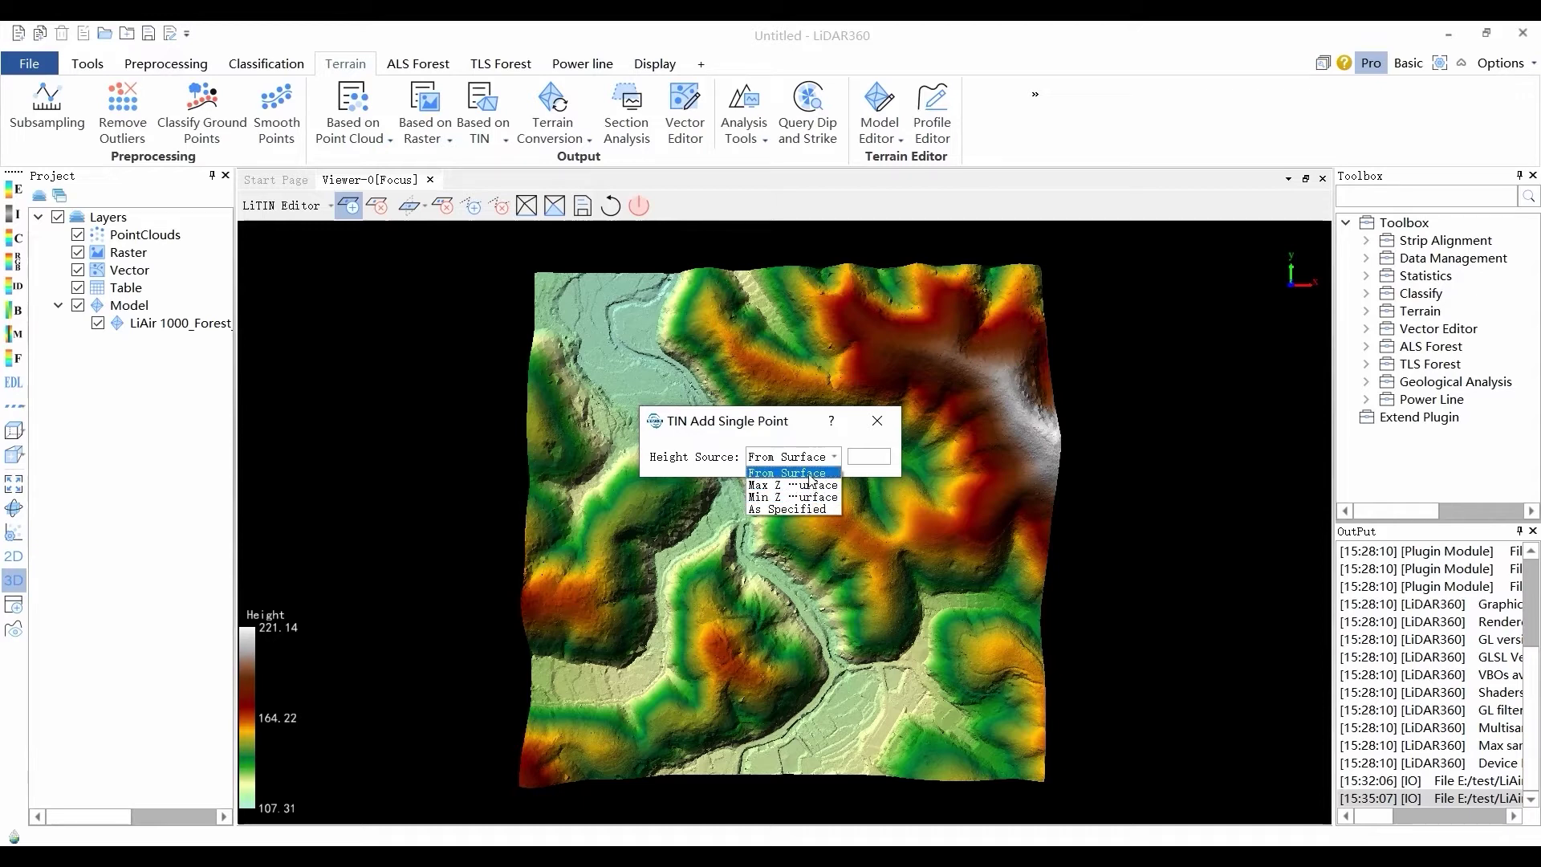
left_click(809, 475)
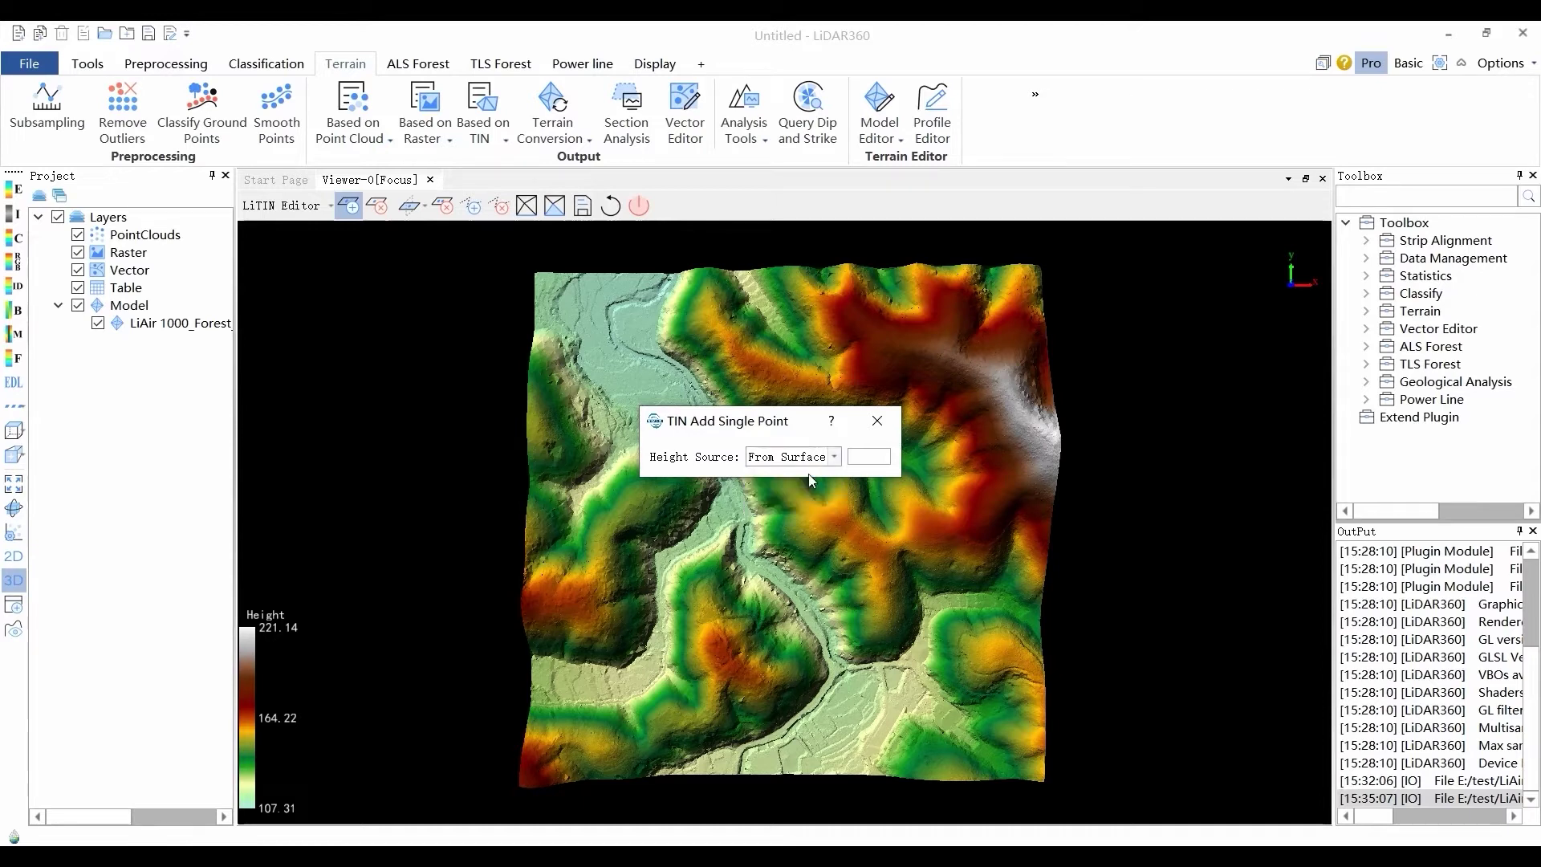
left_click(863, 432)
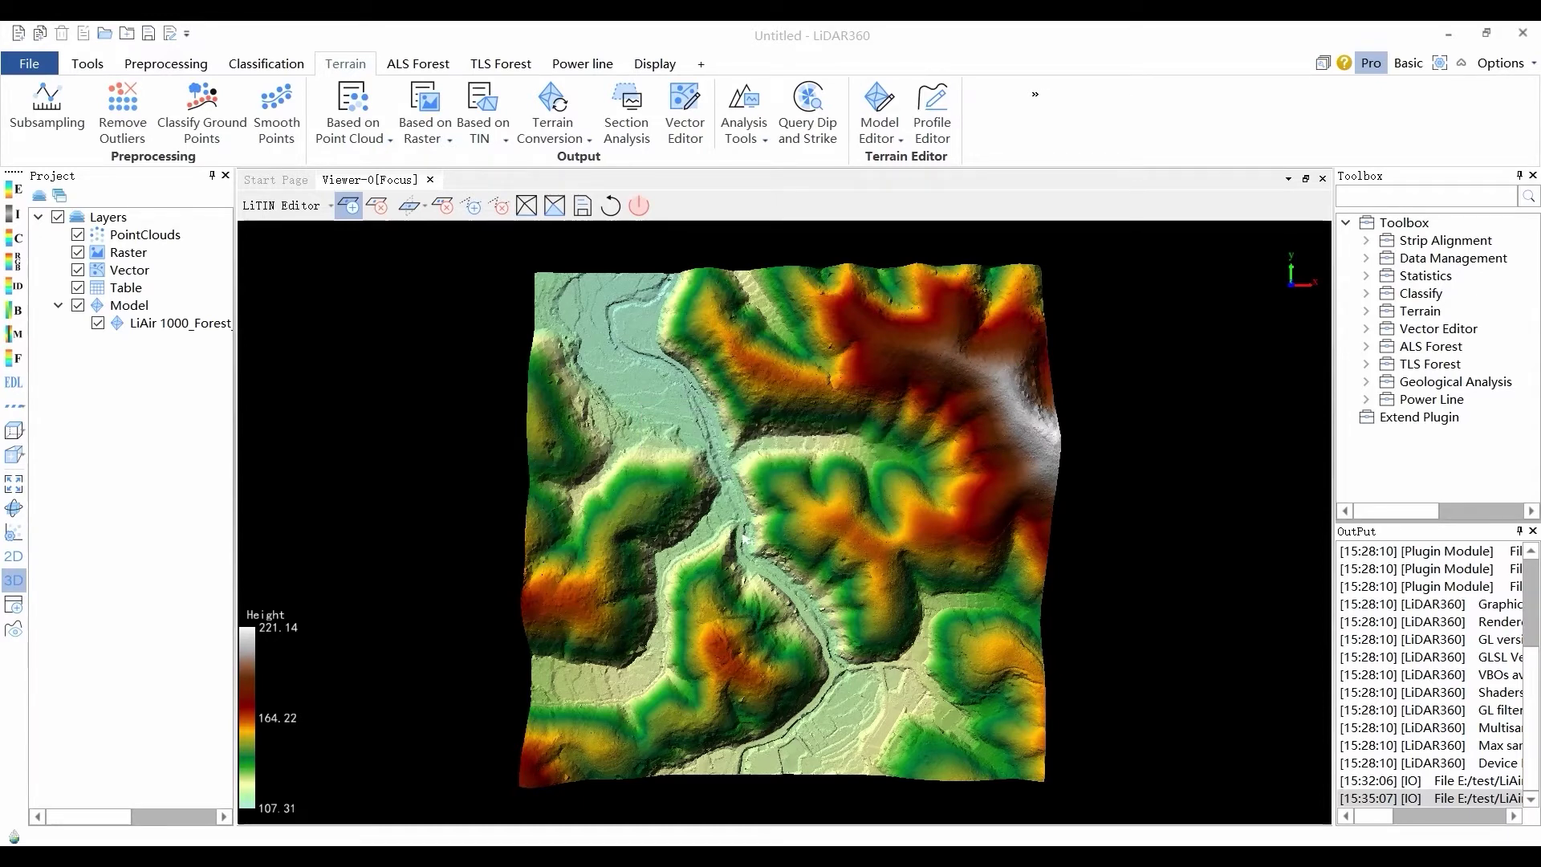
scroll(748, 550, "up", 10)
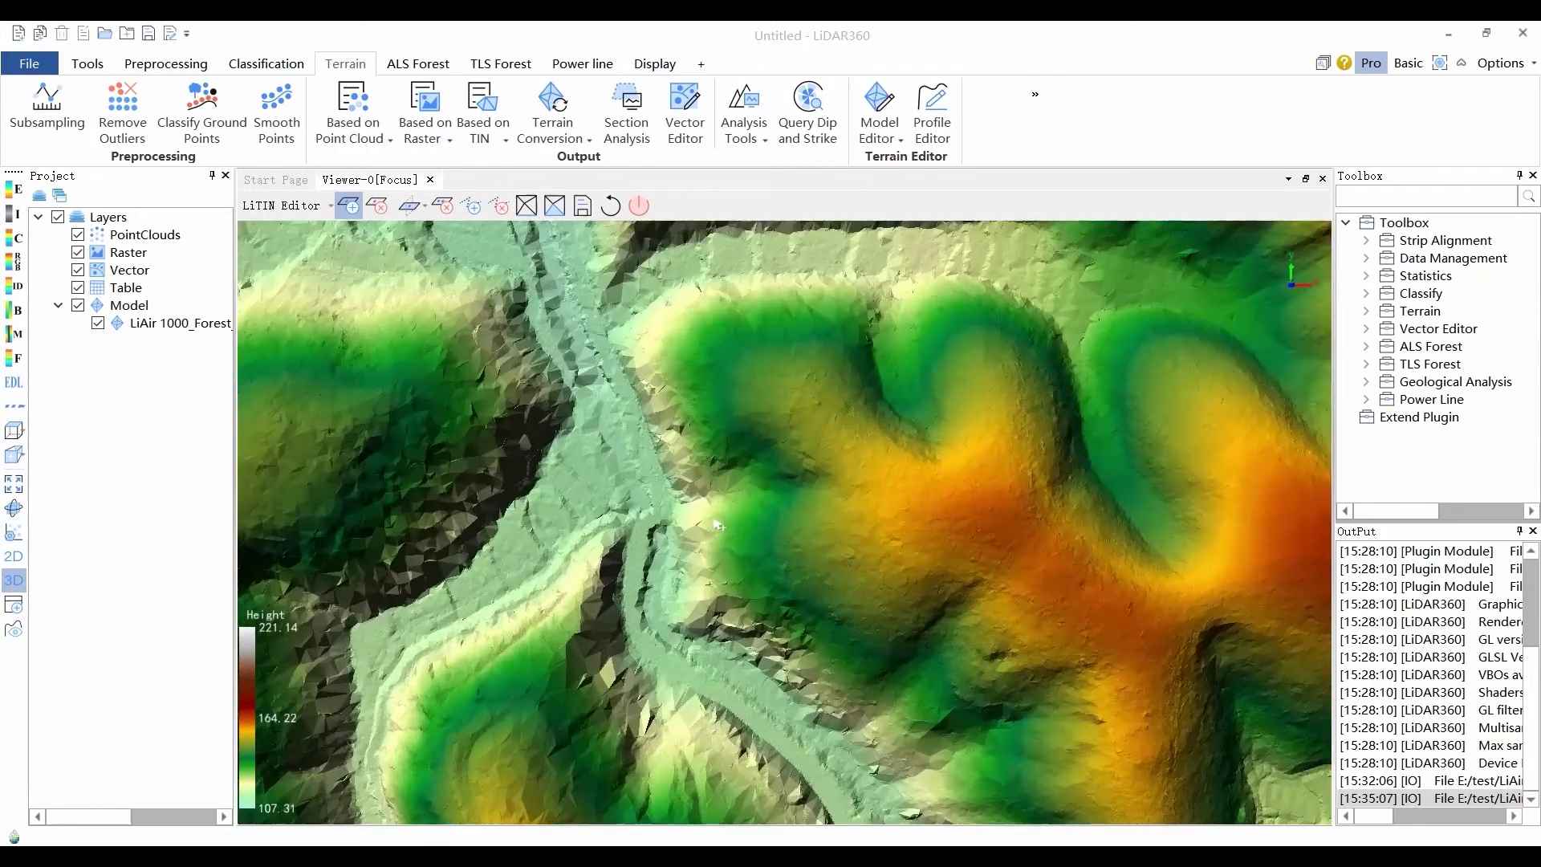
mouse_move(717, 524)
left_mouse_down()
mouse_move(739, 540)
mouse_move(730, 516)
left_mouse_up()
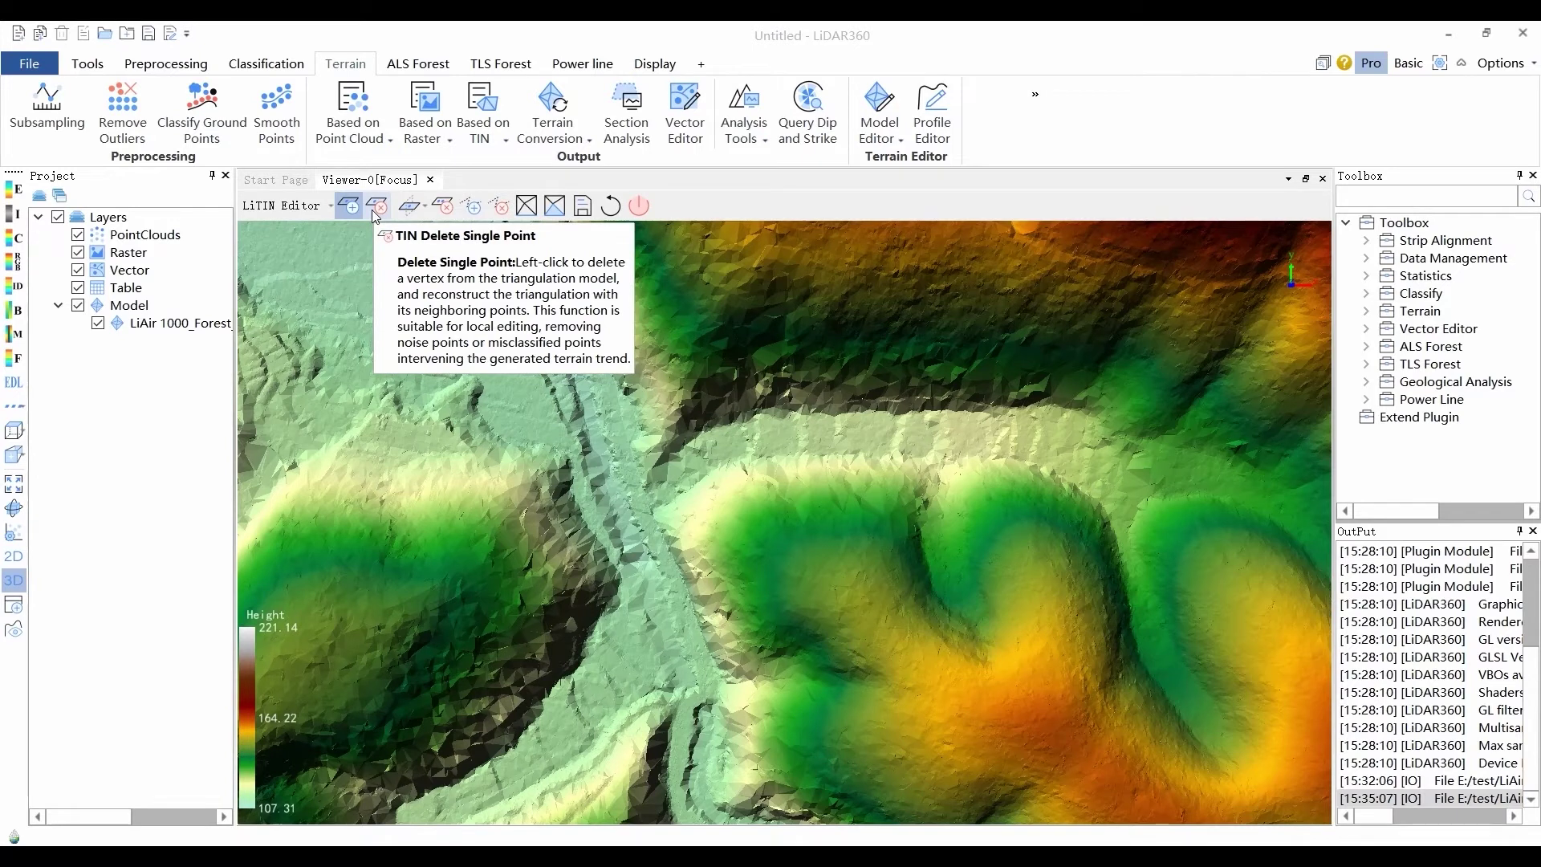
Delete a single TIN vertex on the hillside just east of the river
left_click(374, 207)
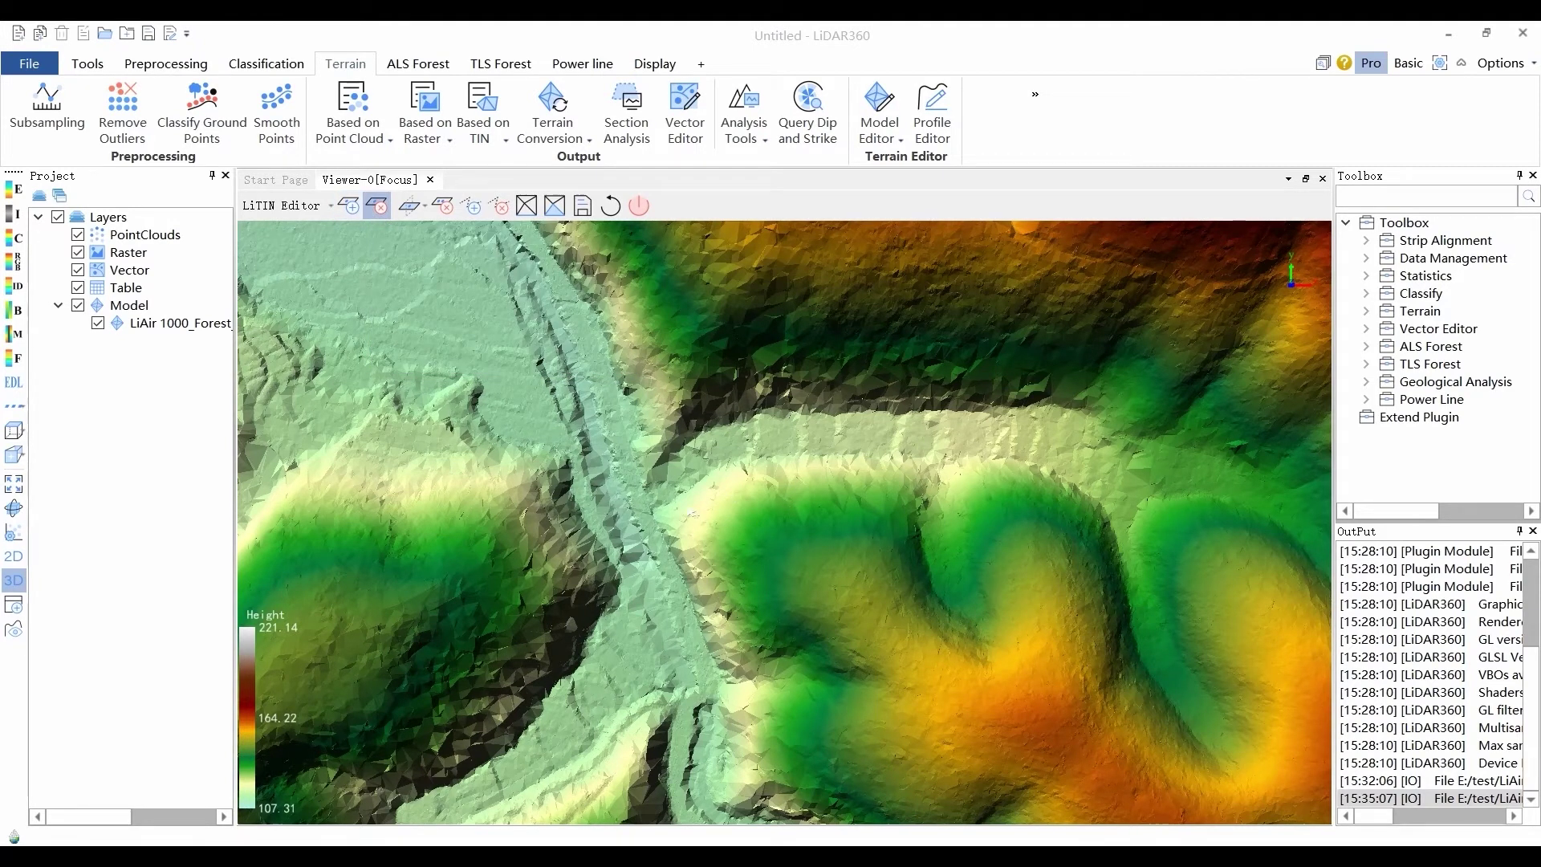
left_click(743, 553)
Outline a four-corner flatten boundary around the western end of the ridge east of the upper river valley
left_click(422, 208)
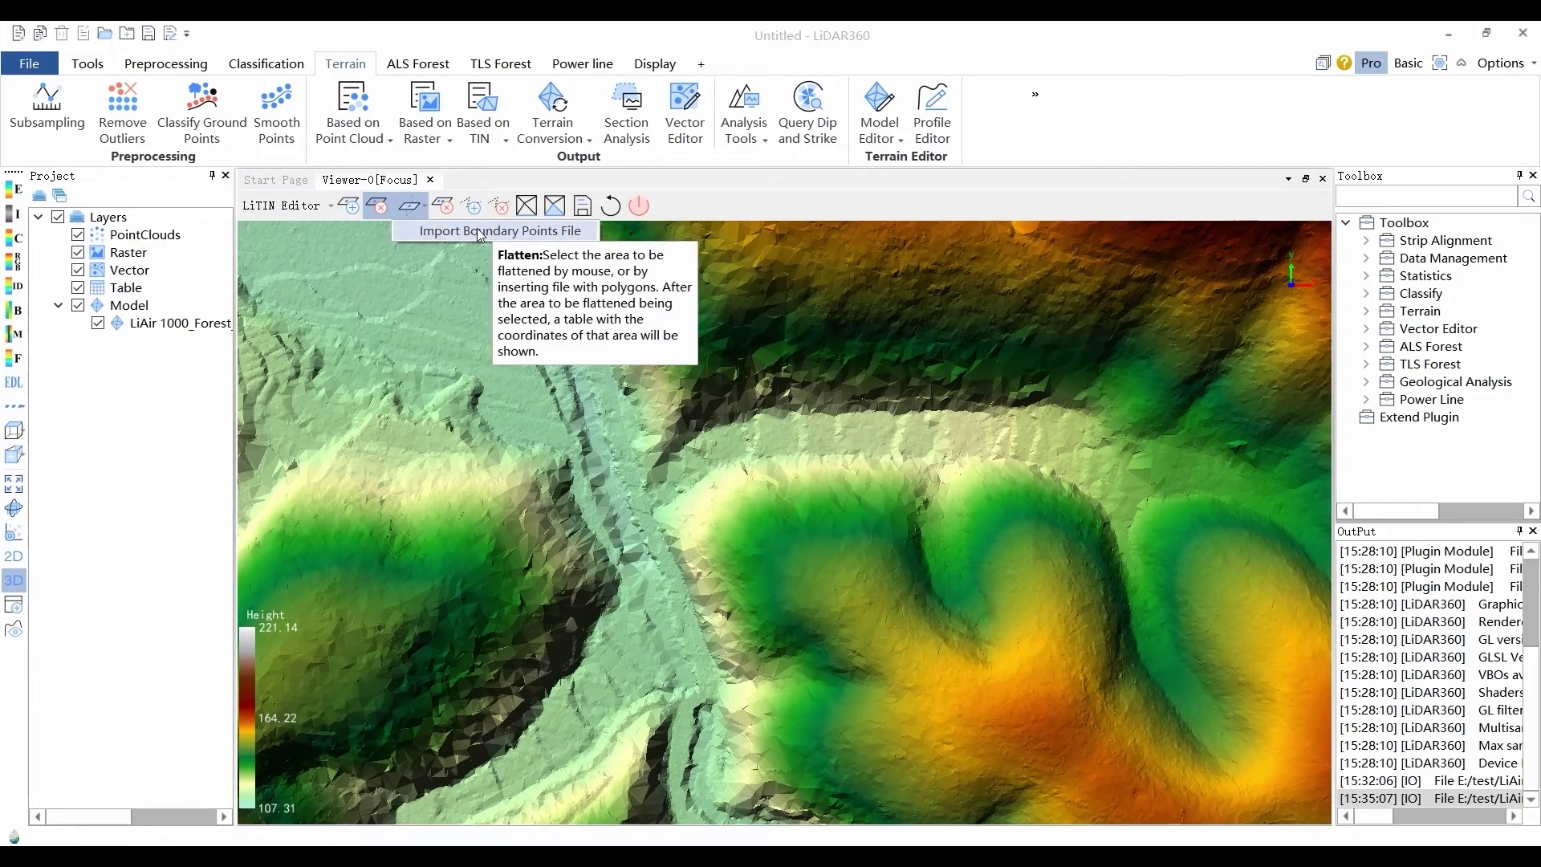
left_click(426, 209)
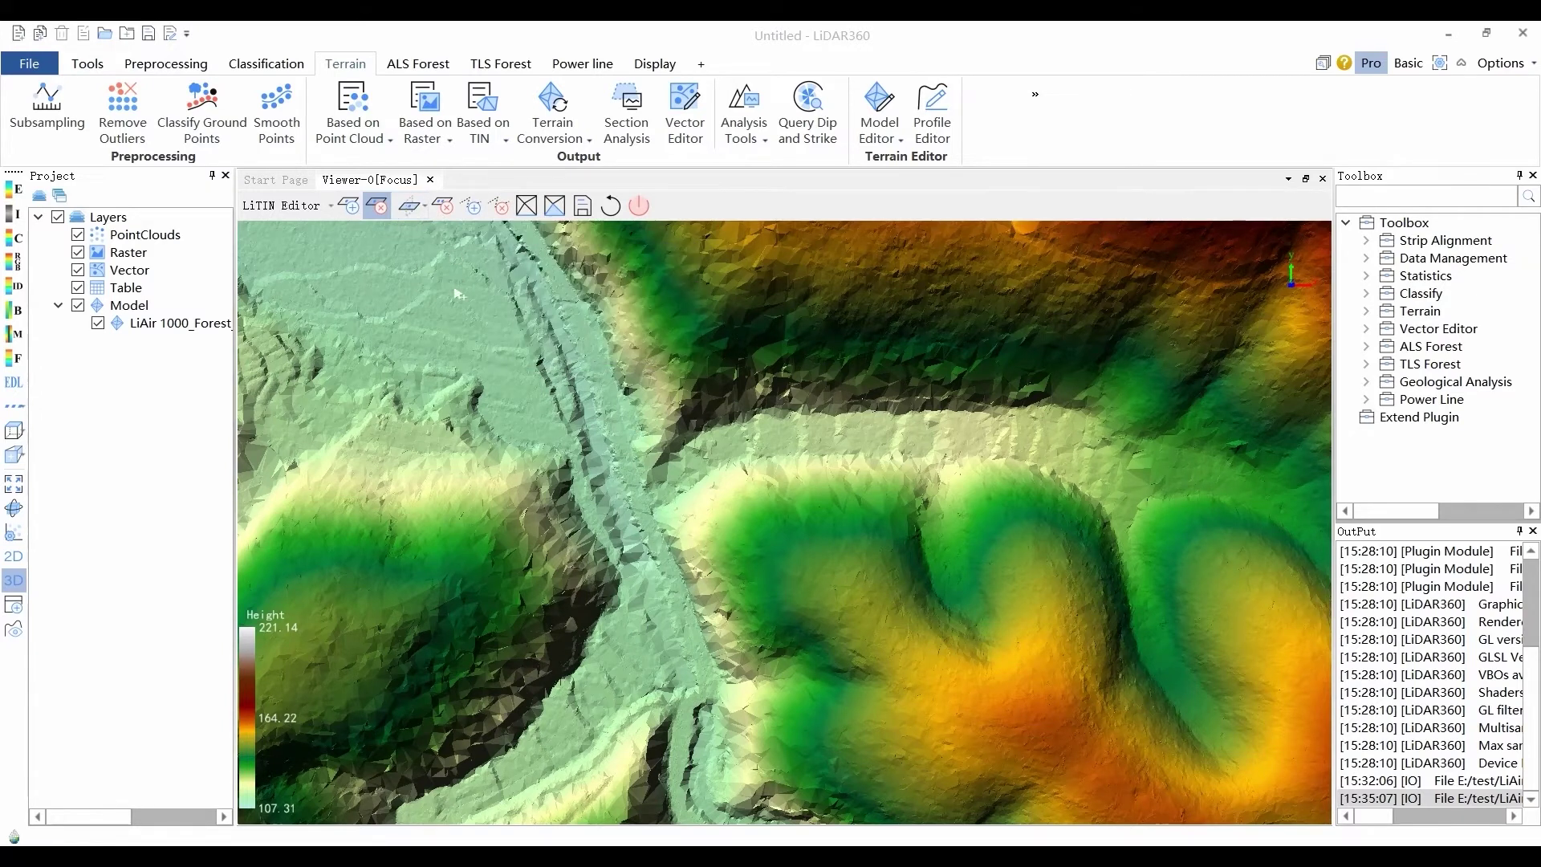
left_click(411, 207)
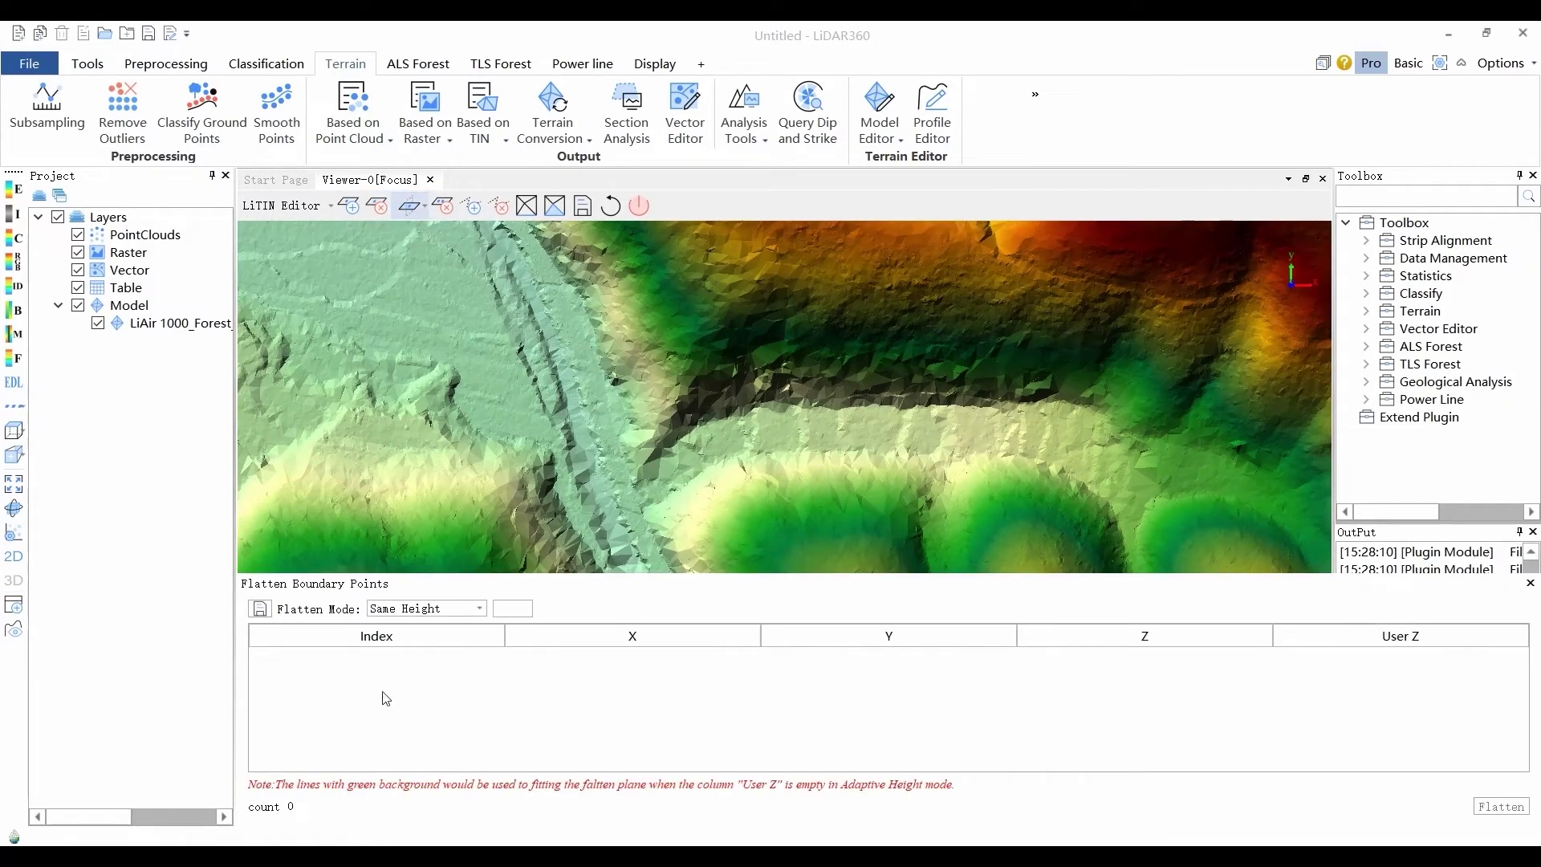
scroll(889, 421, "down", 3)
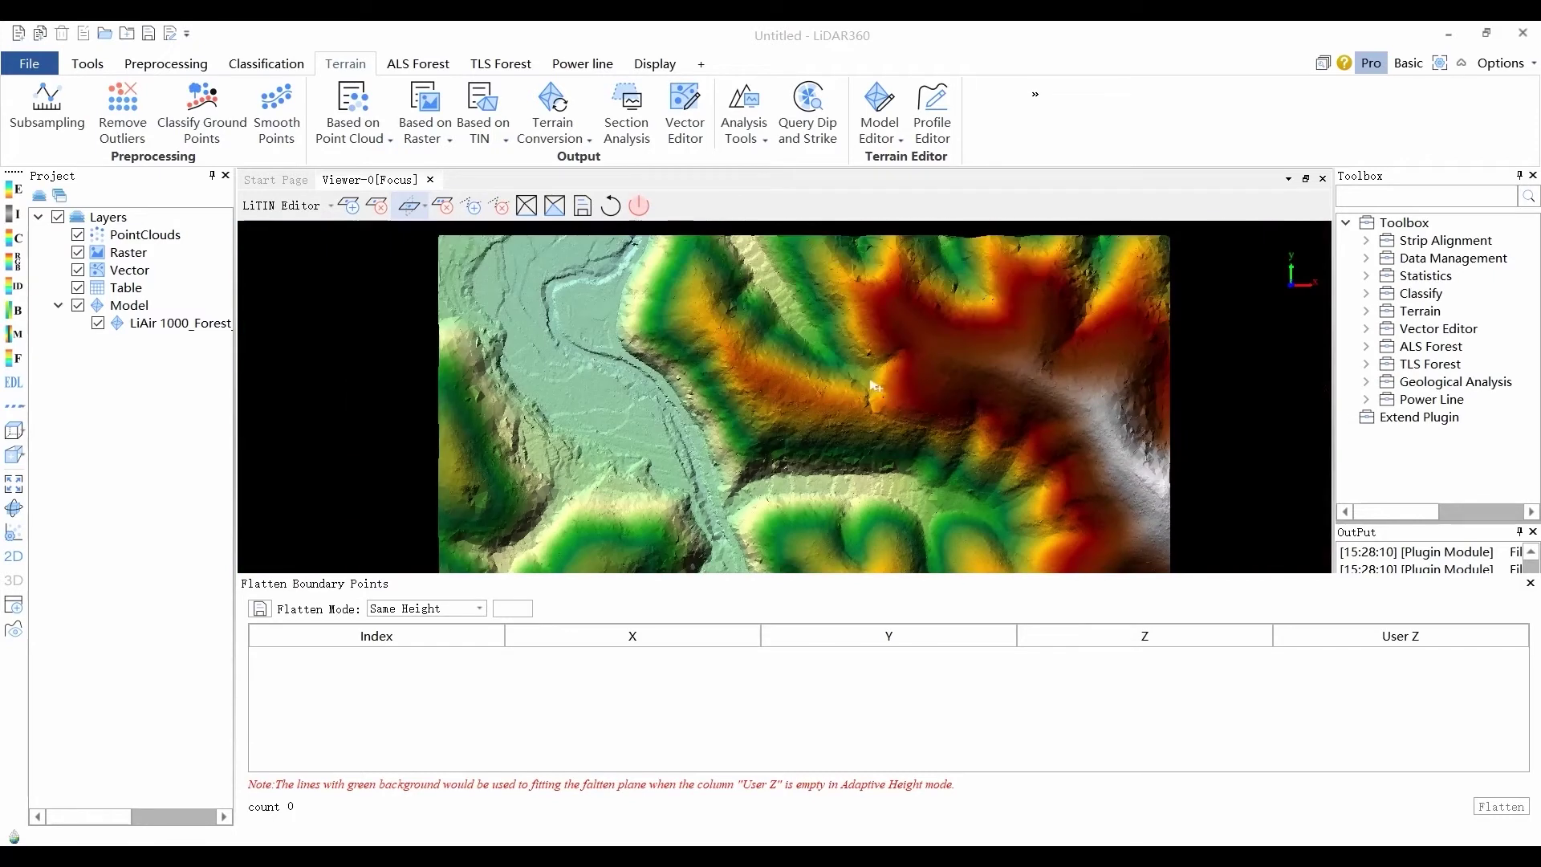
right_click_drag(865, 390, 868, 411)
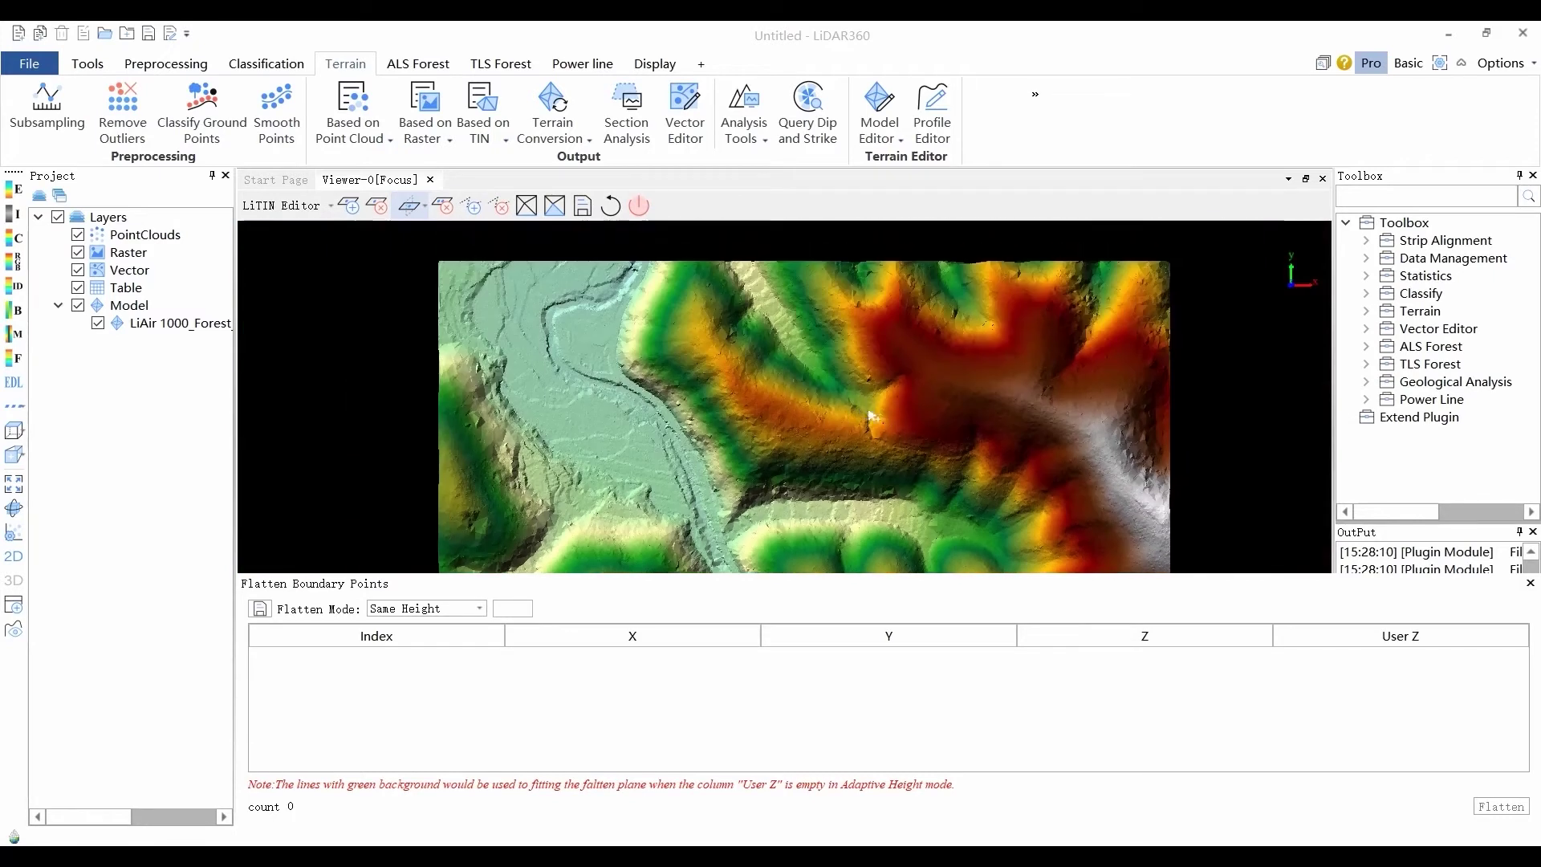
left_click(700, 270)
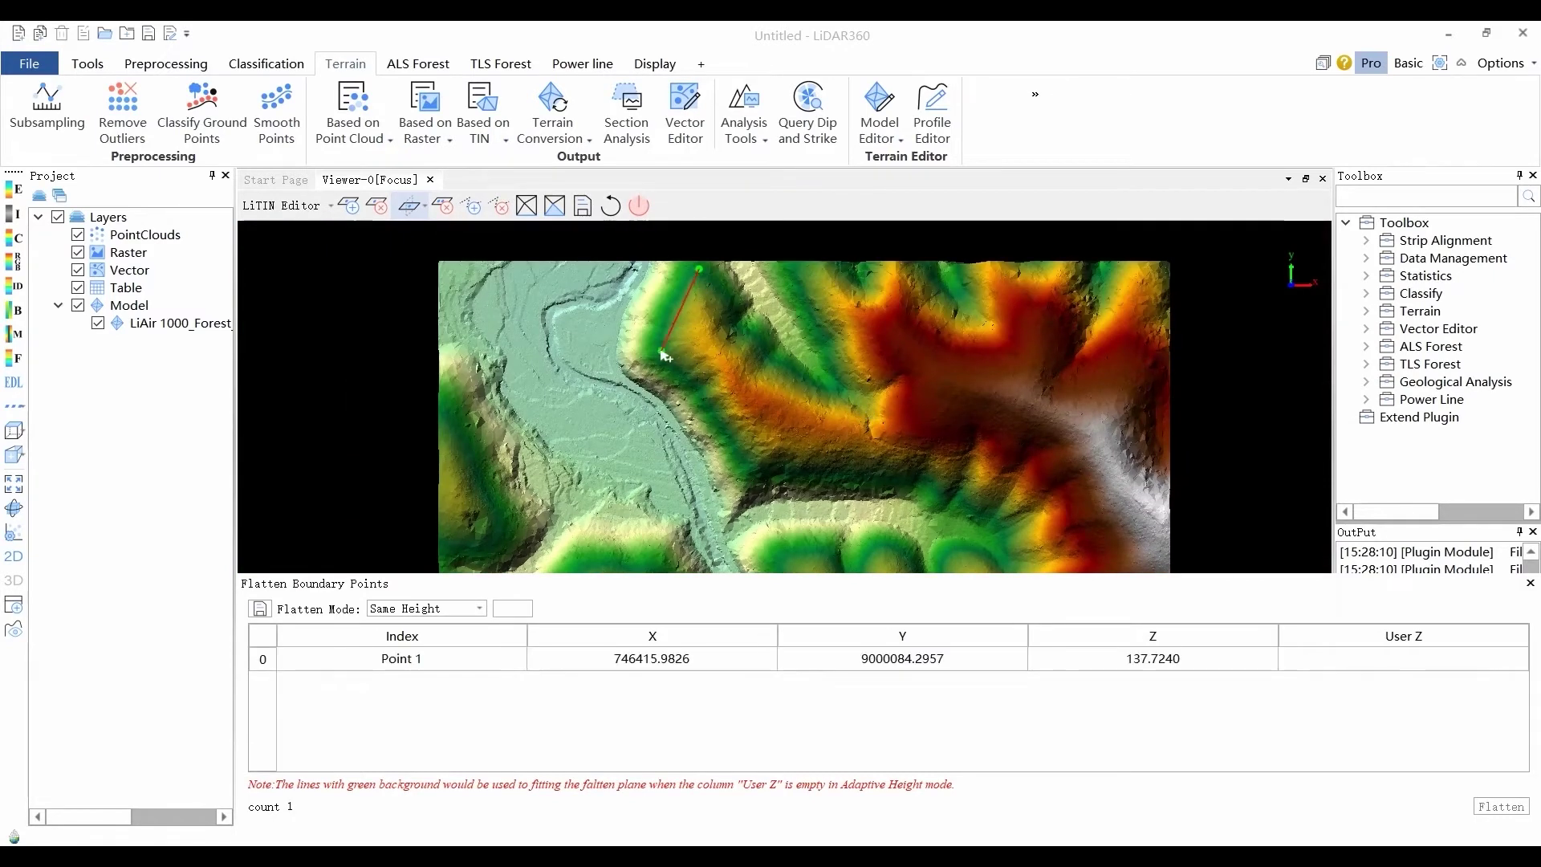
left_click(650, 348)
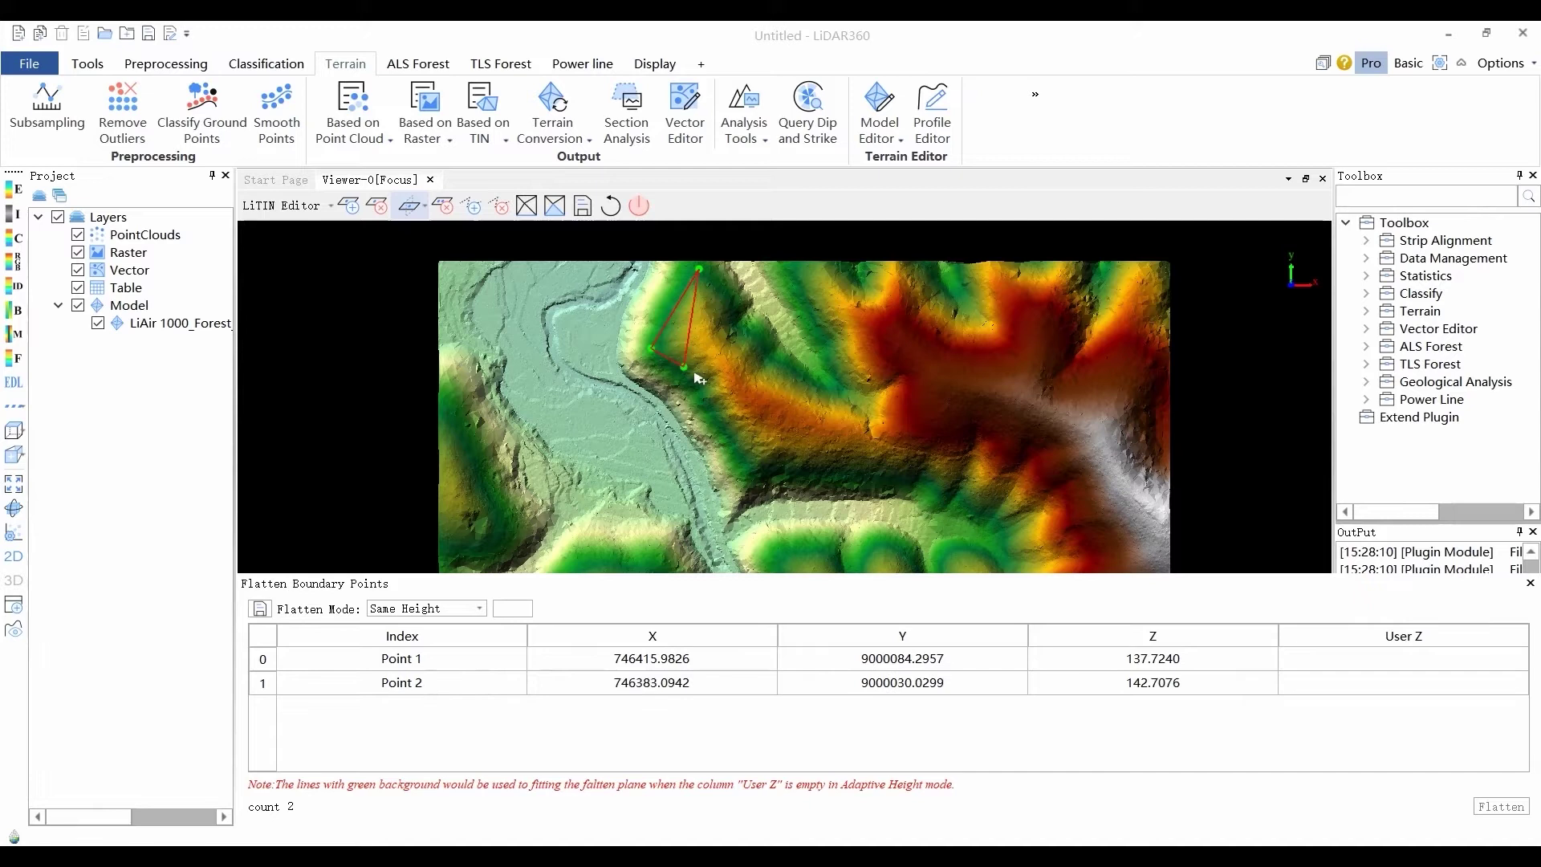
left_click(747, 474)
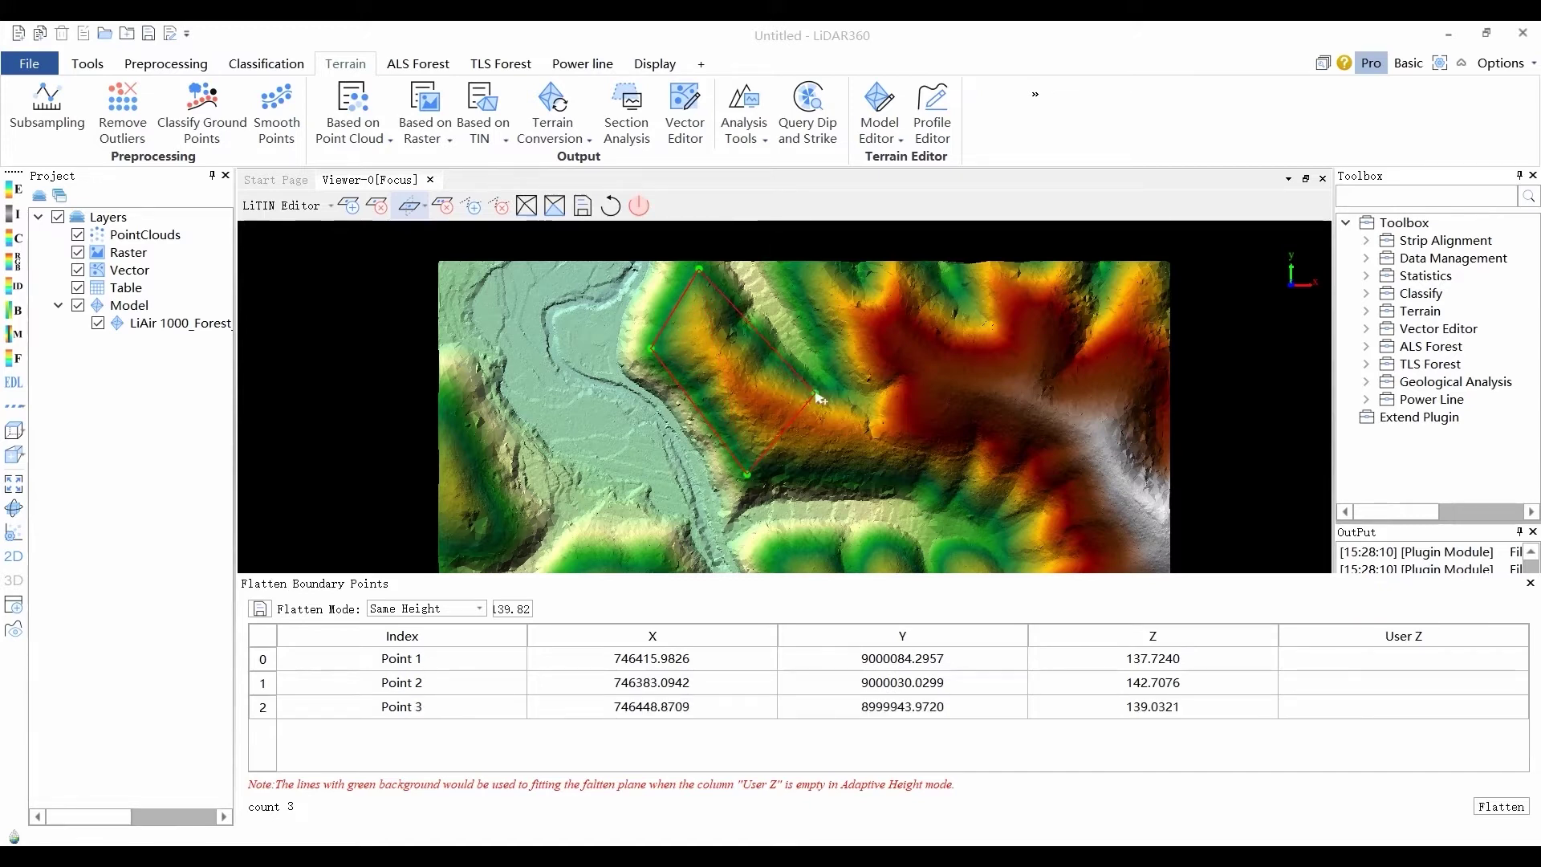
left_click(814, 394)
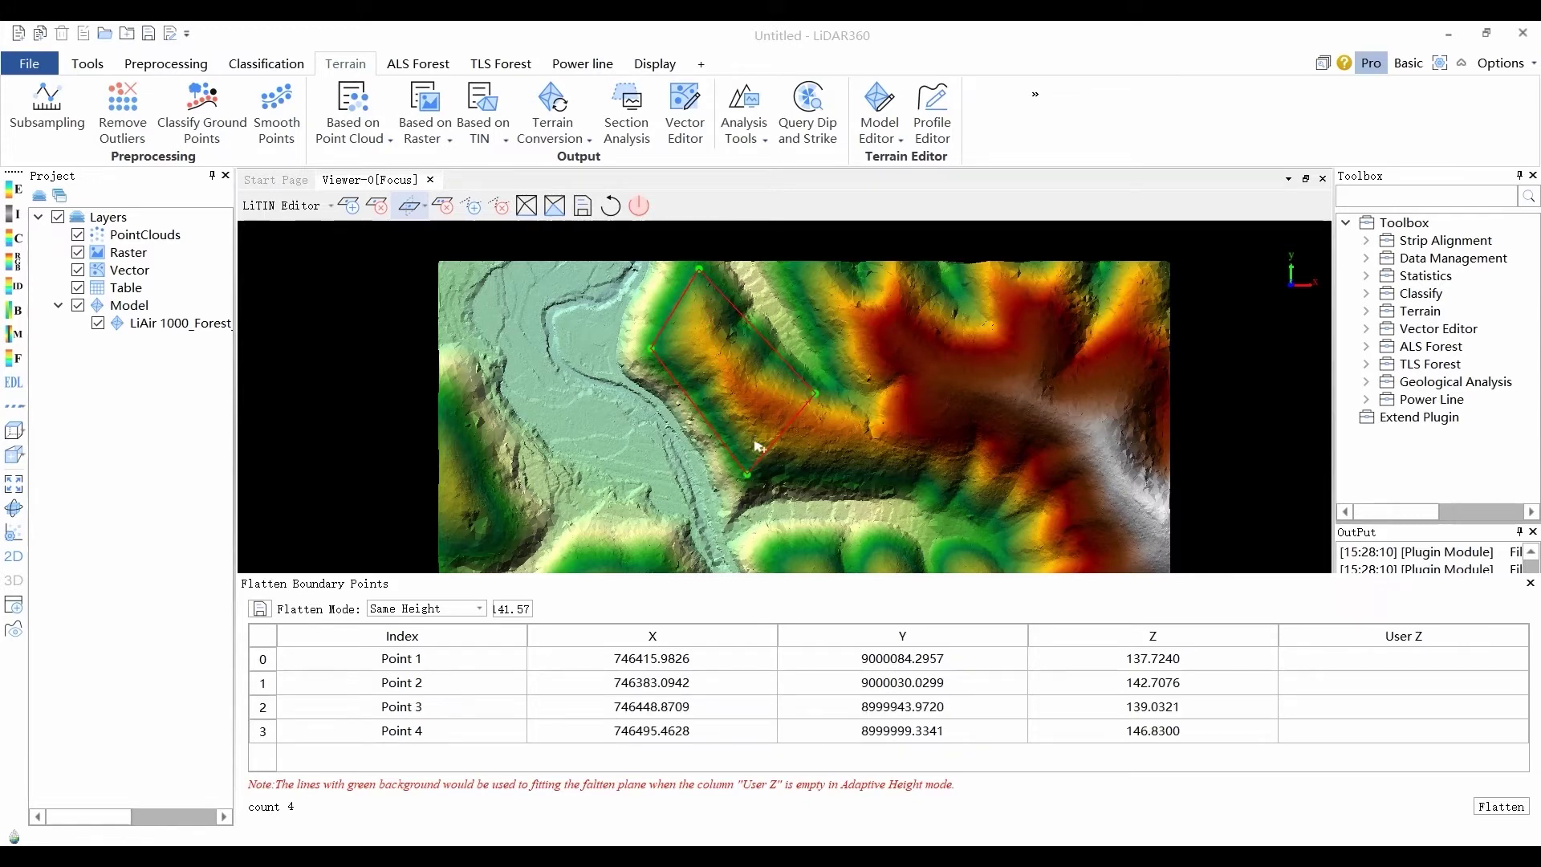
Flatten the TIN inside the four-point boundary in Adaptive Height mode and undo the flattening
left_click(464, 609)
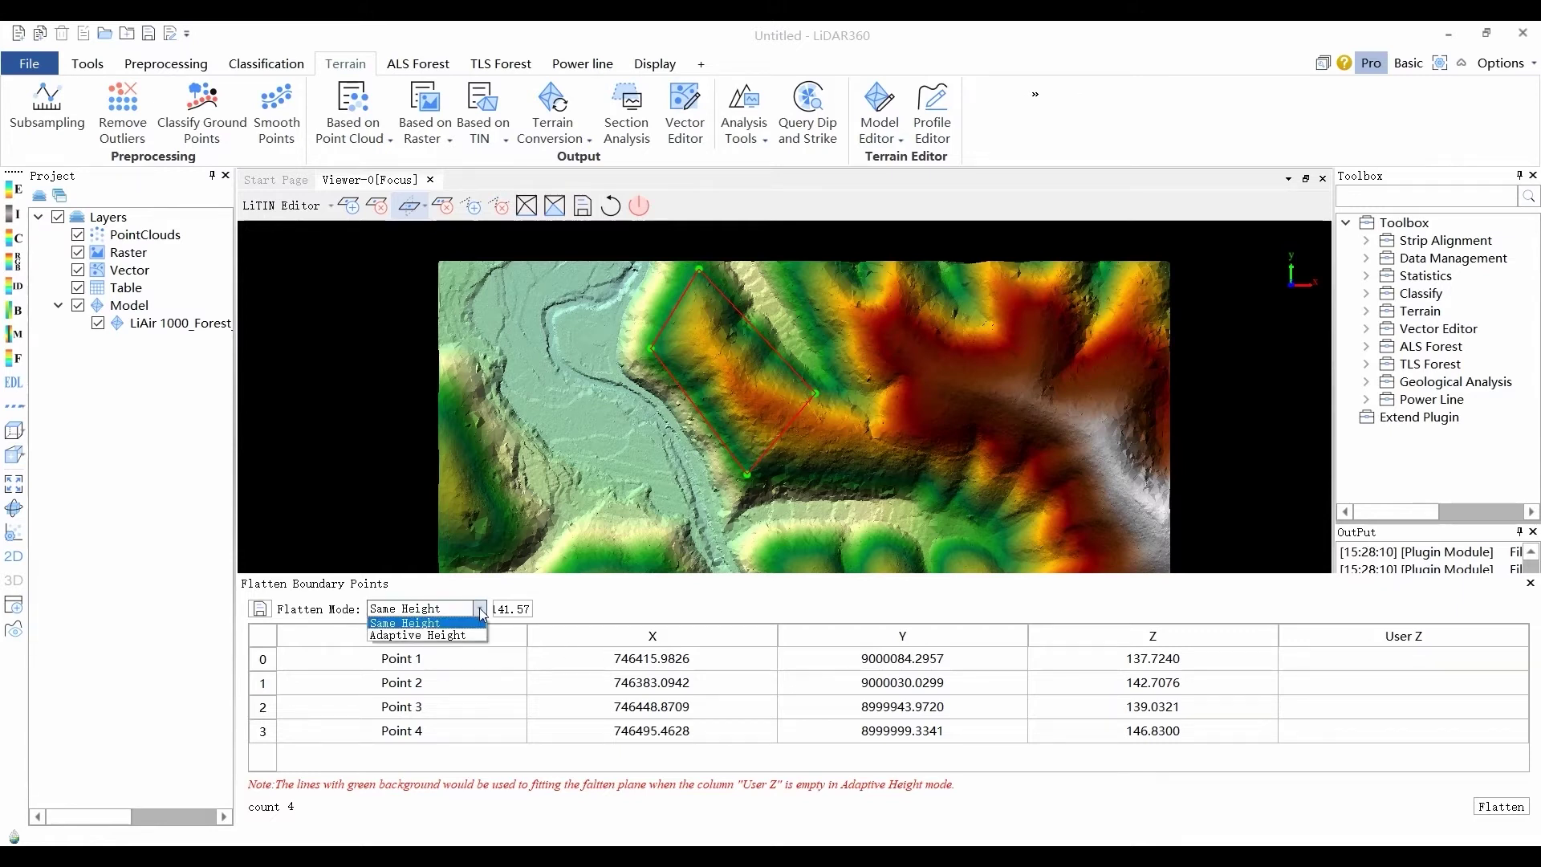
left_click(428, 636)
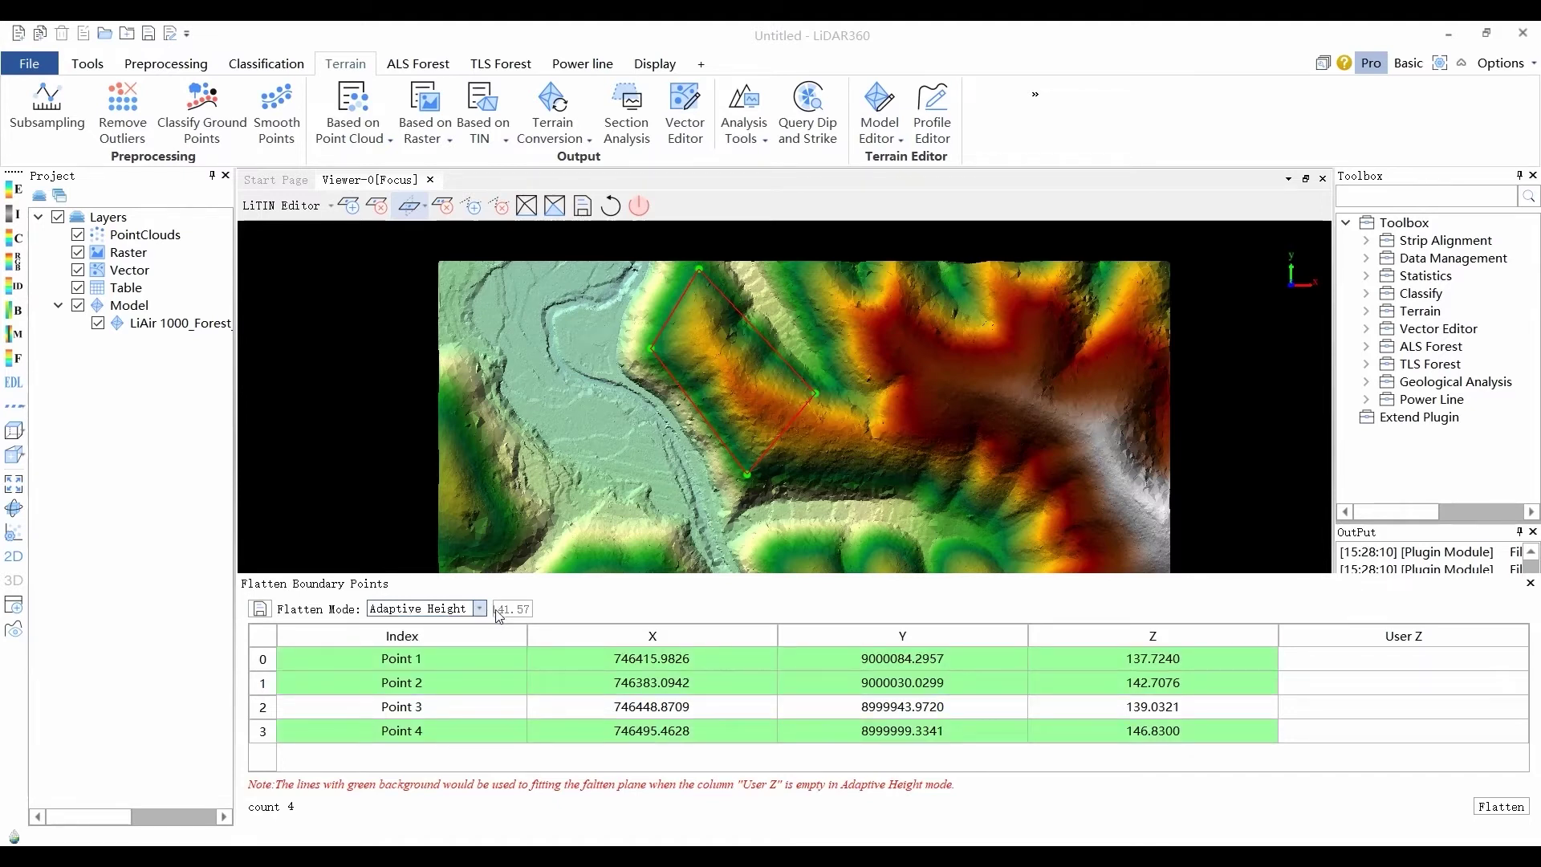
left_click(1498, 806)
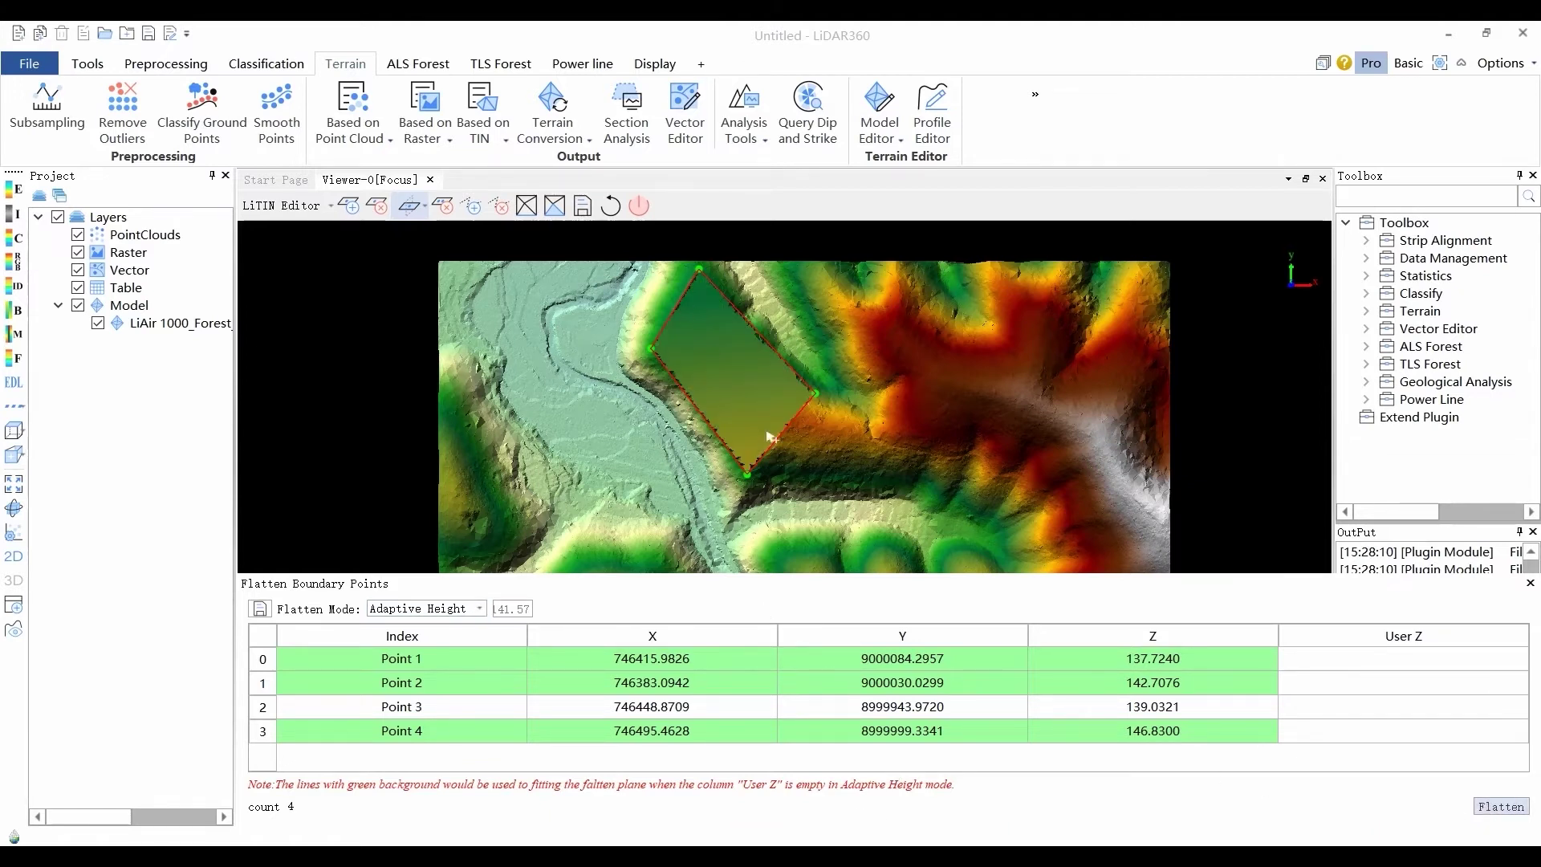
left_click(610, 207)
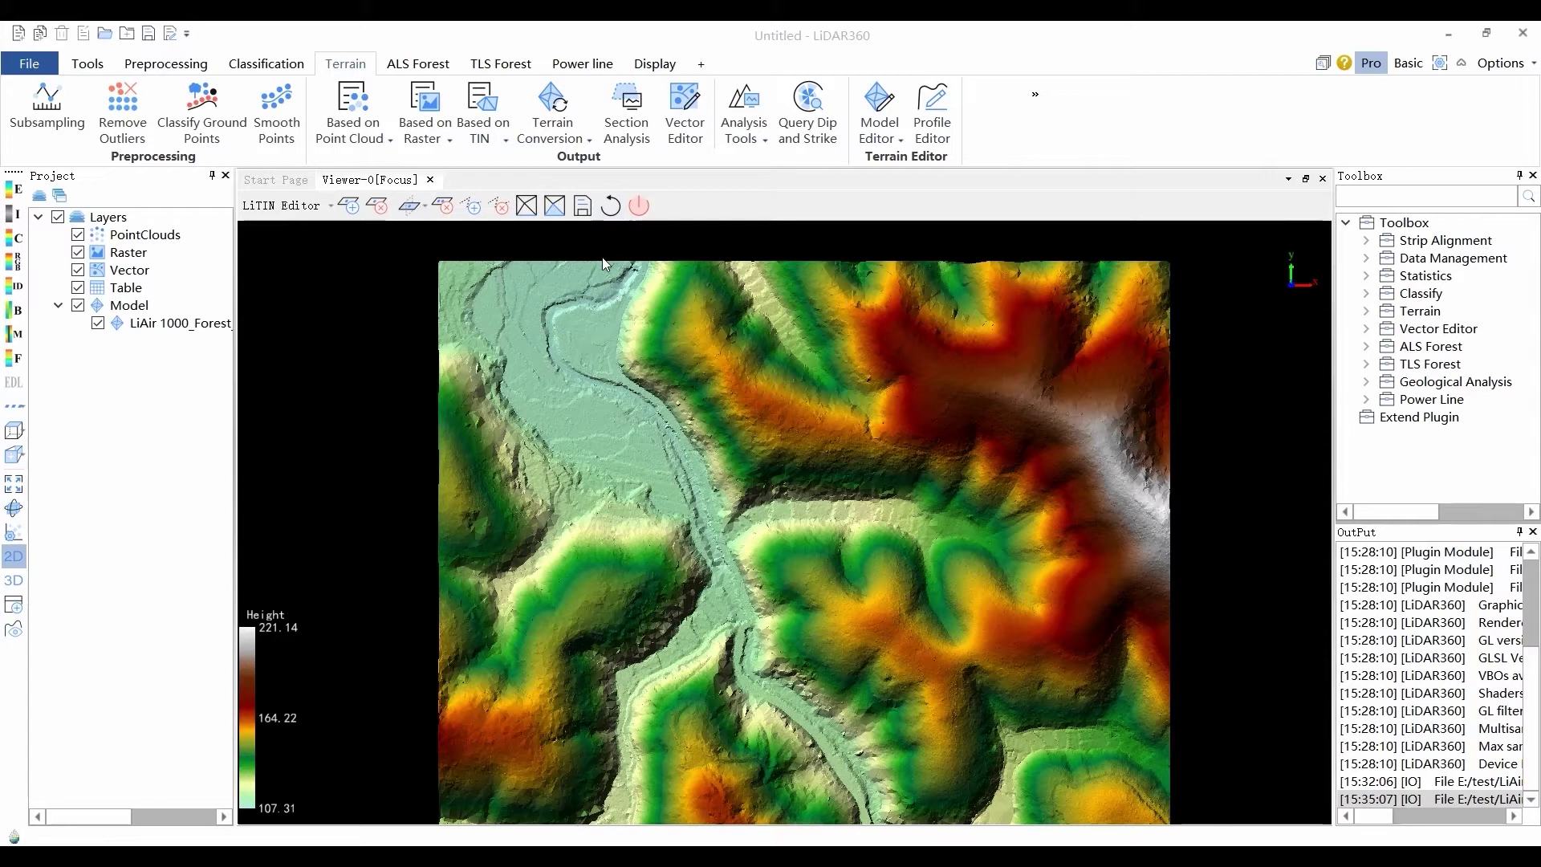
Activate Add Breakline for the TIN with line type Soft Line and height source From Surface, leaving the line open
left_click(473, 206)
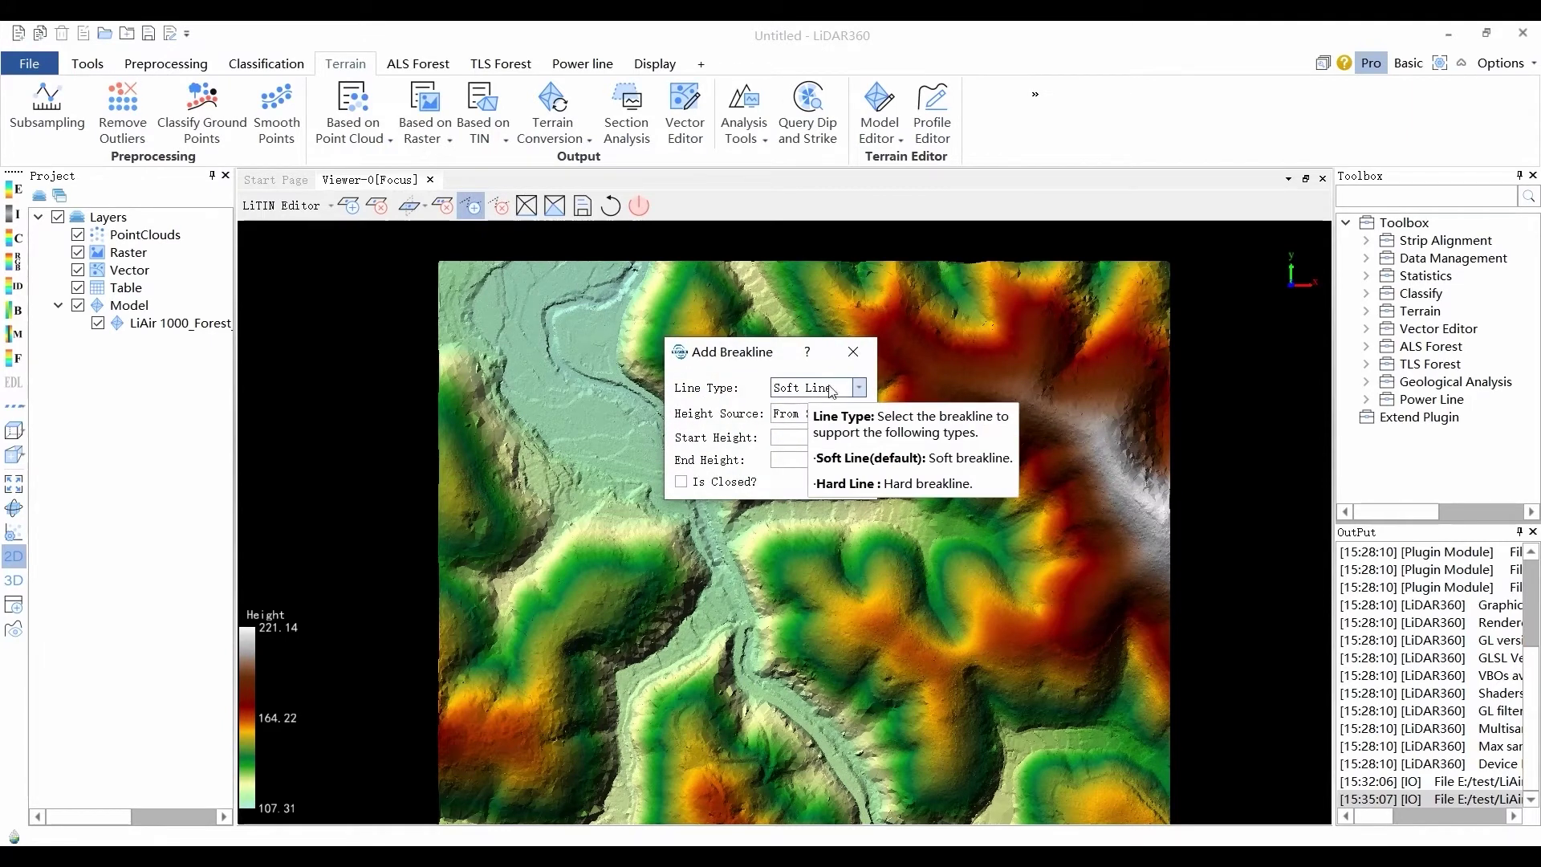
left_click(831, 391)
left_click(838, 403)
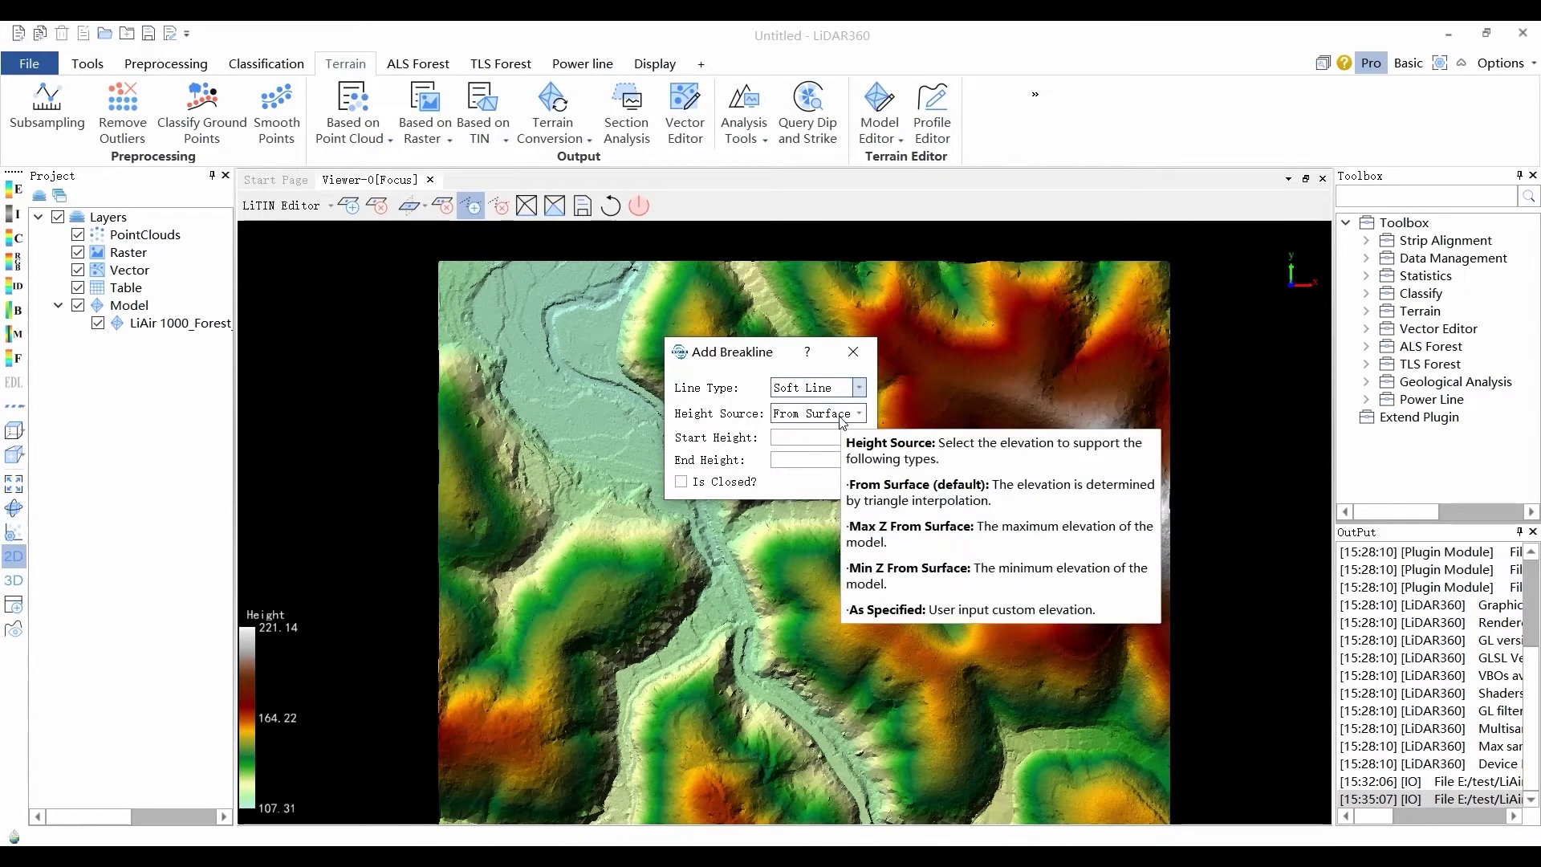
left_click(841, 415)
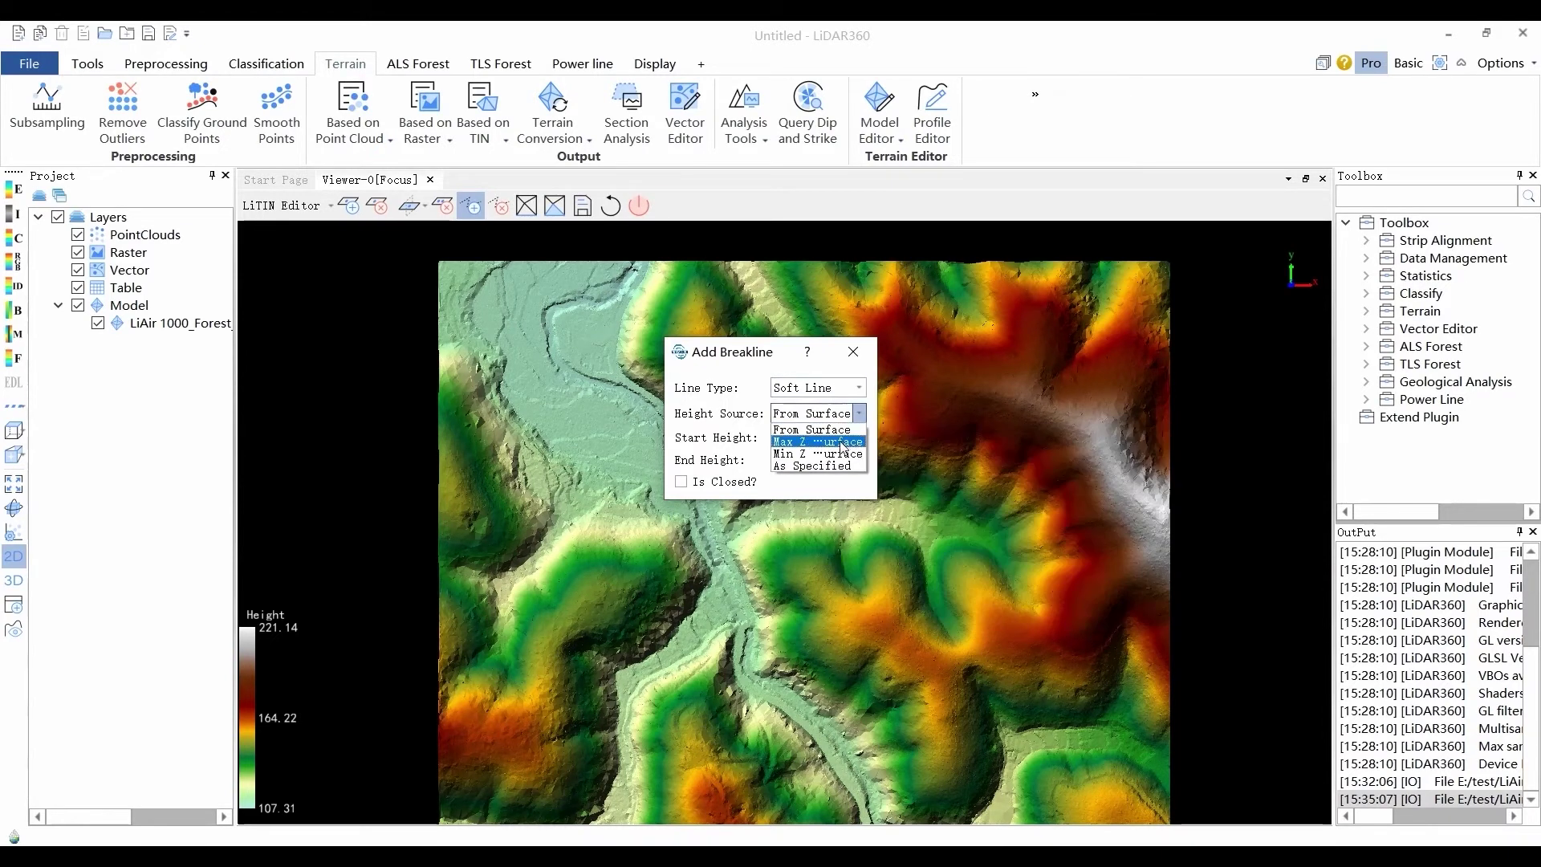
left_click(842, 428)
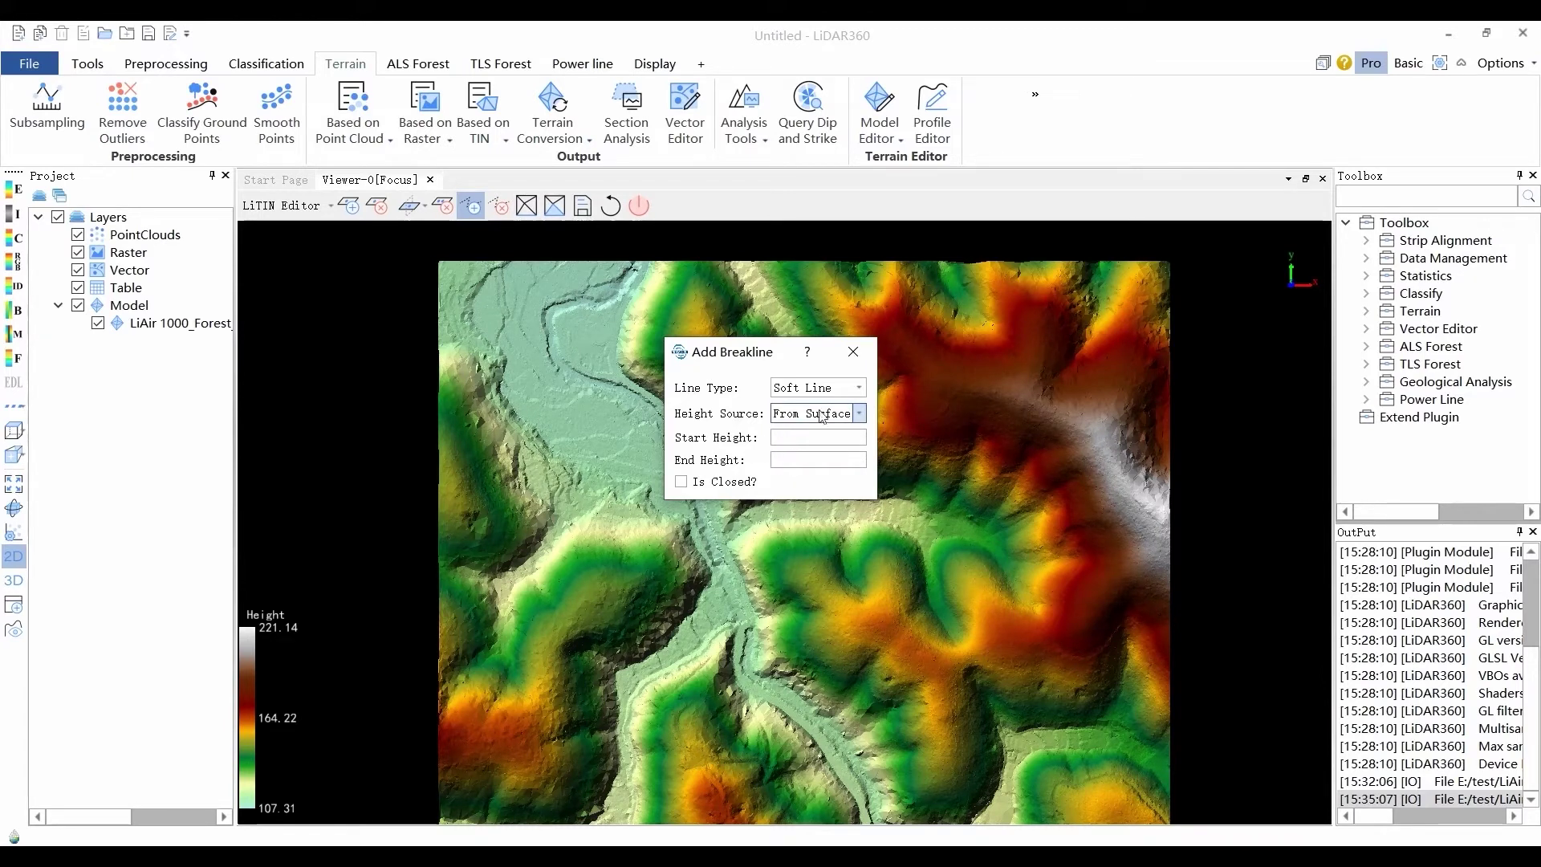
left_click(853, 353)
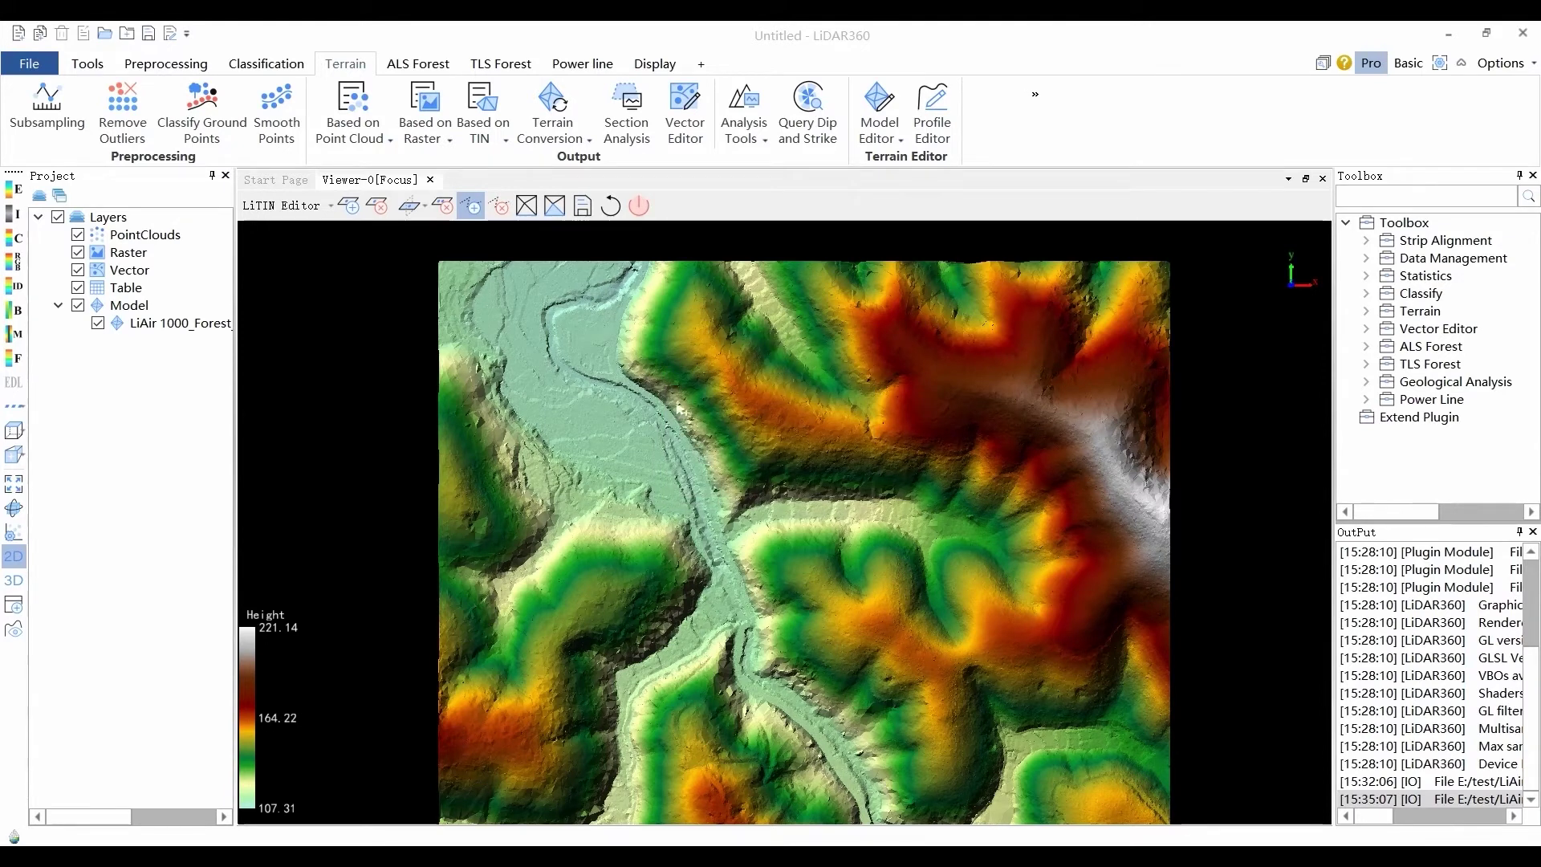
Draw a three-point soft breakline down the hillside east of the river, ending on the slope of the ridge
left_click(677, 403)
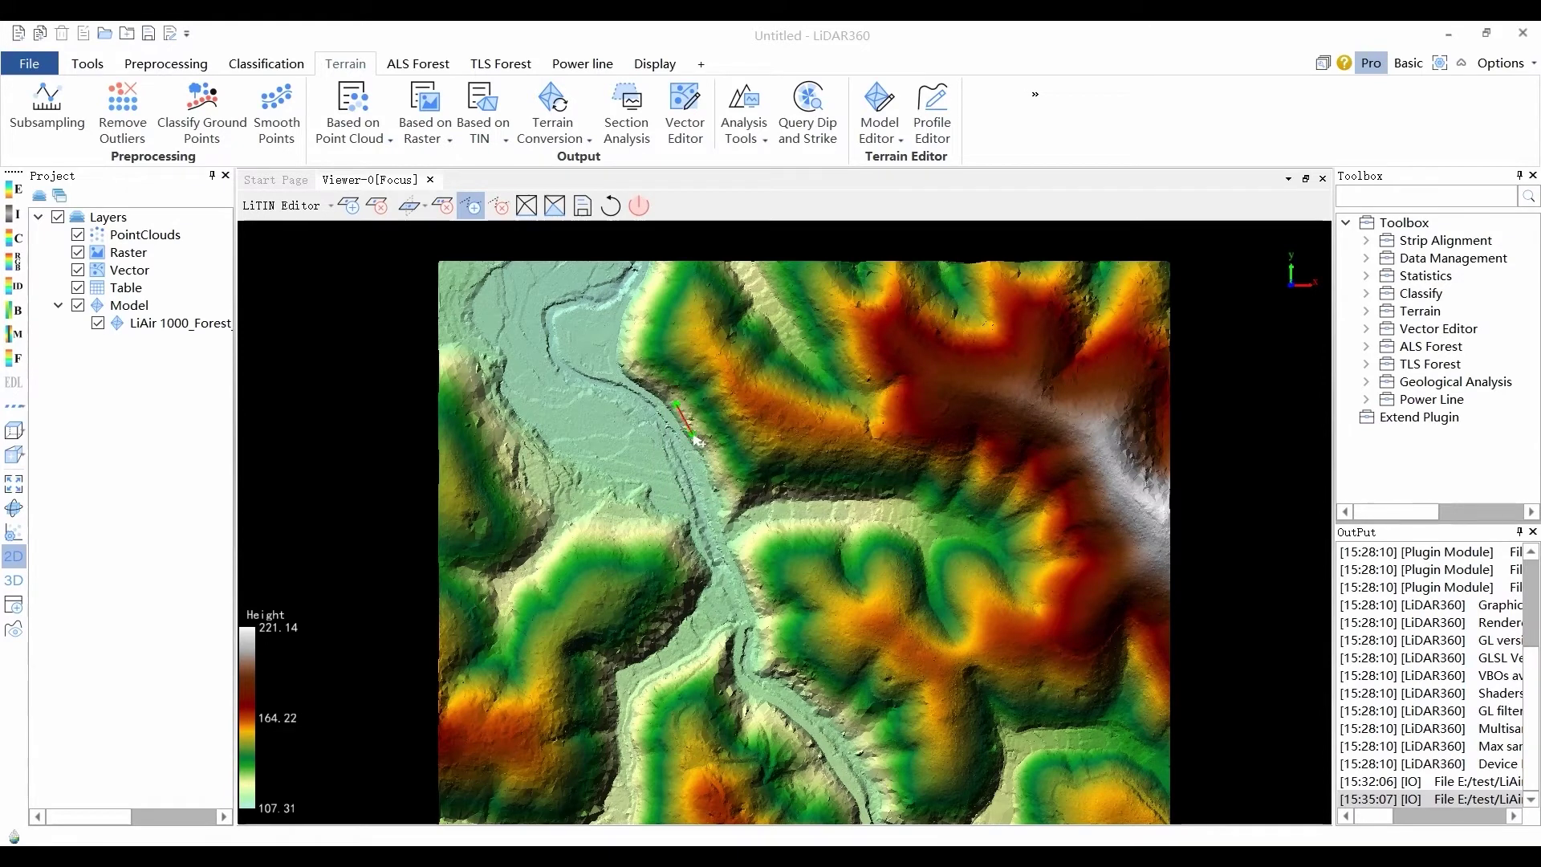
left_click(724, 487)
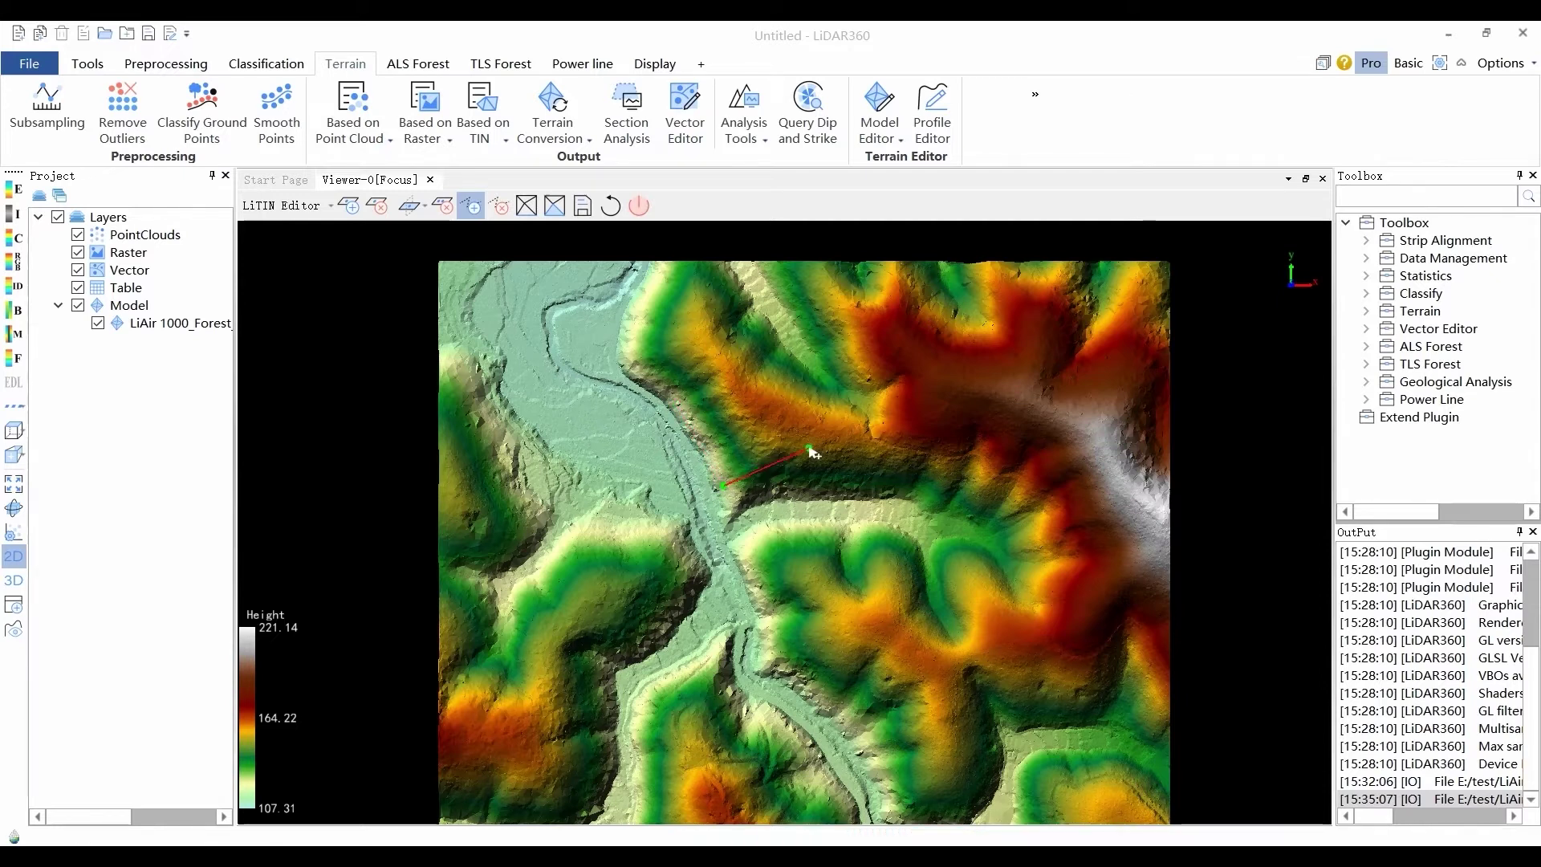
left_click(809, 450)
Activate Remove Breakline, and exit the LiTIN editor without saving the edits
left_click(499, 207)
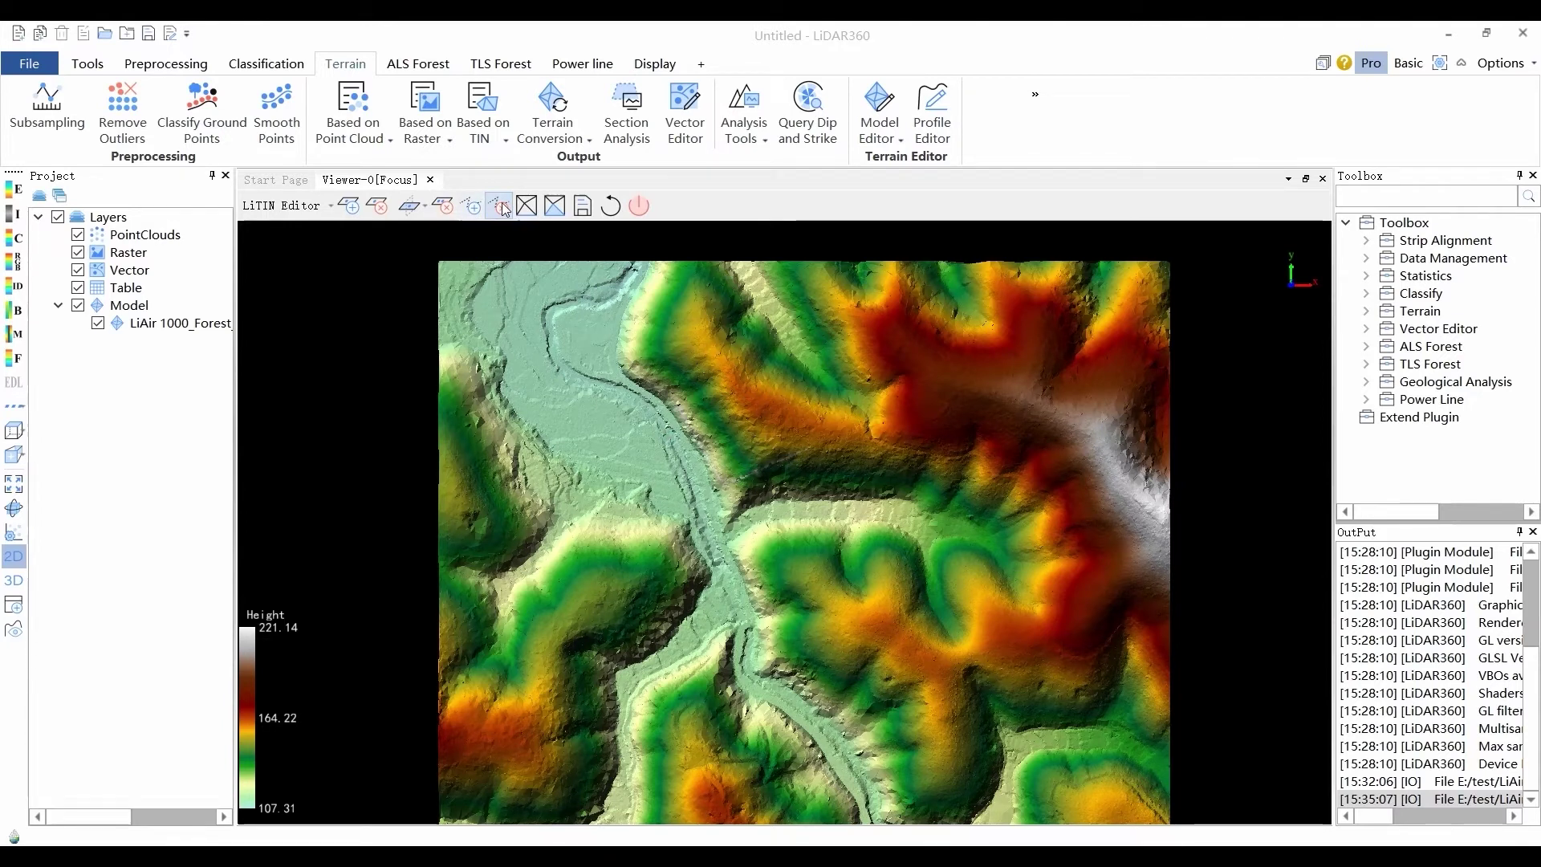
left_click(642, 211)
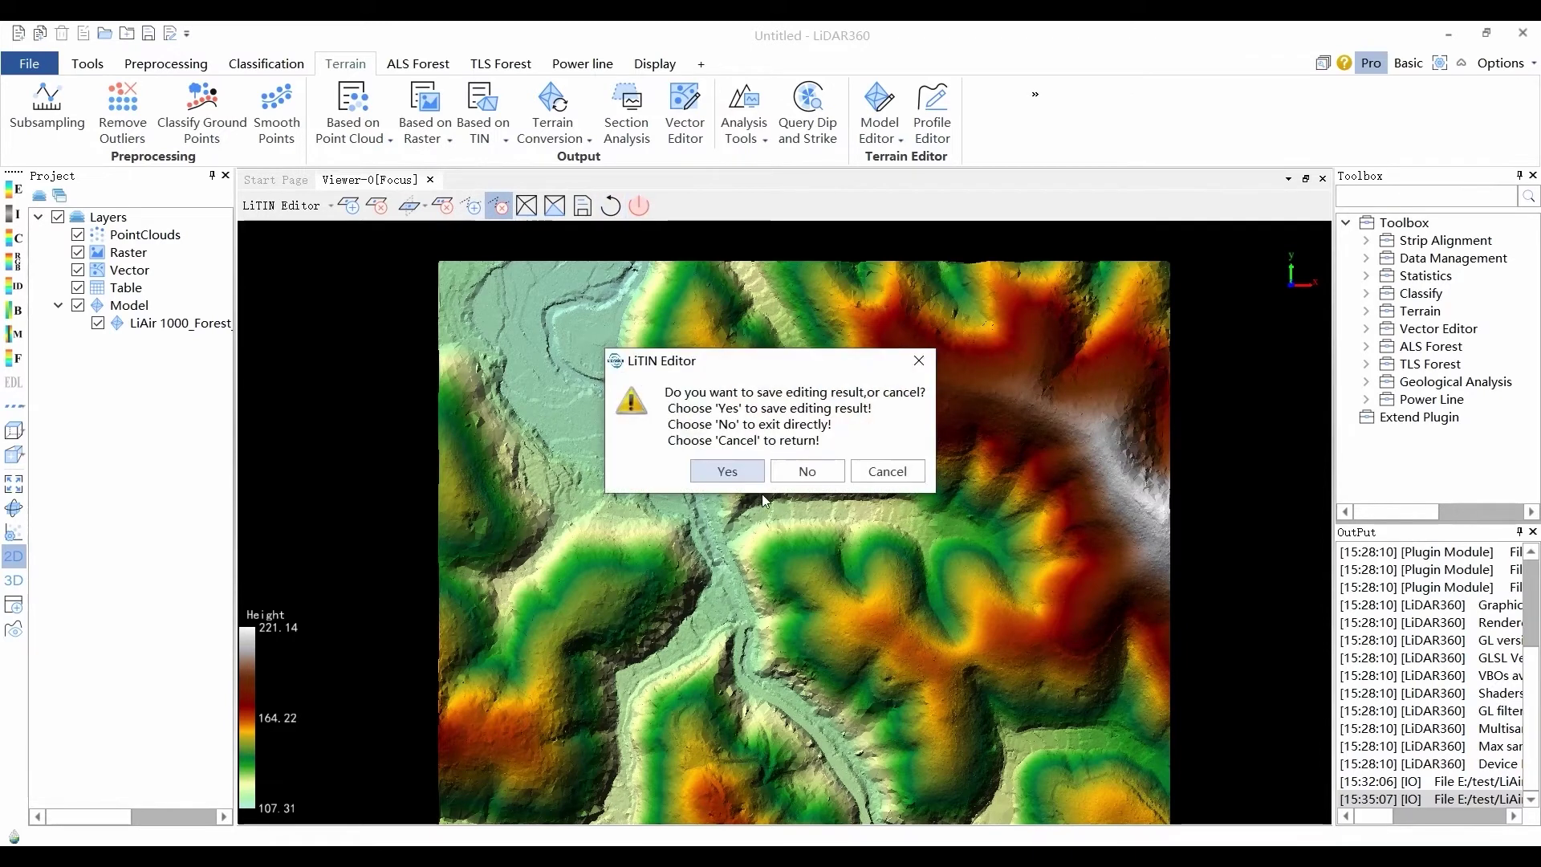
left_click(796, 464)
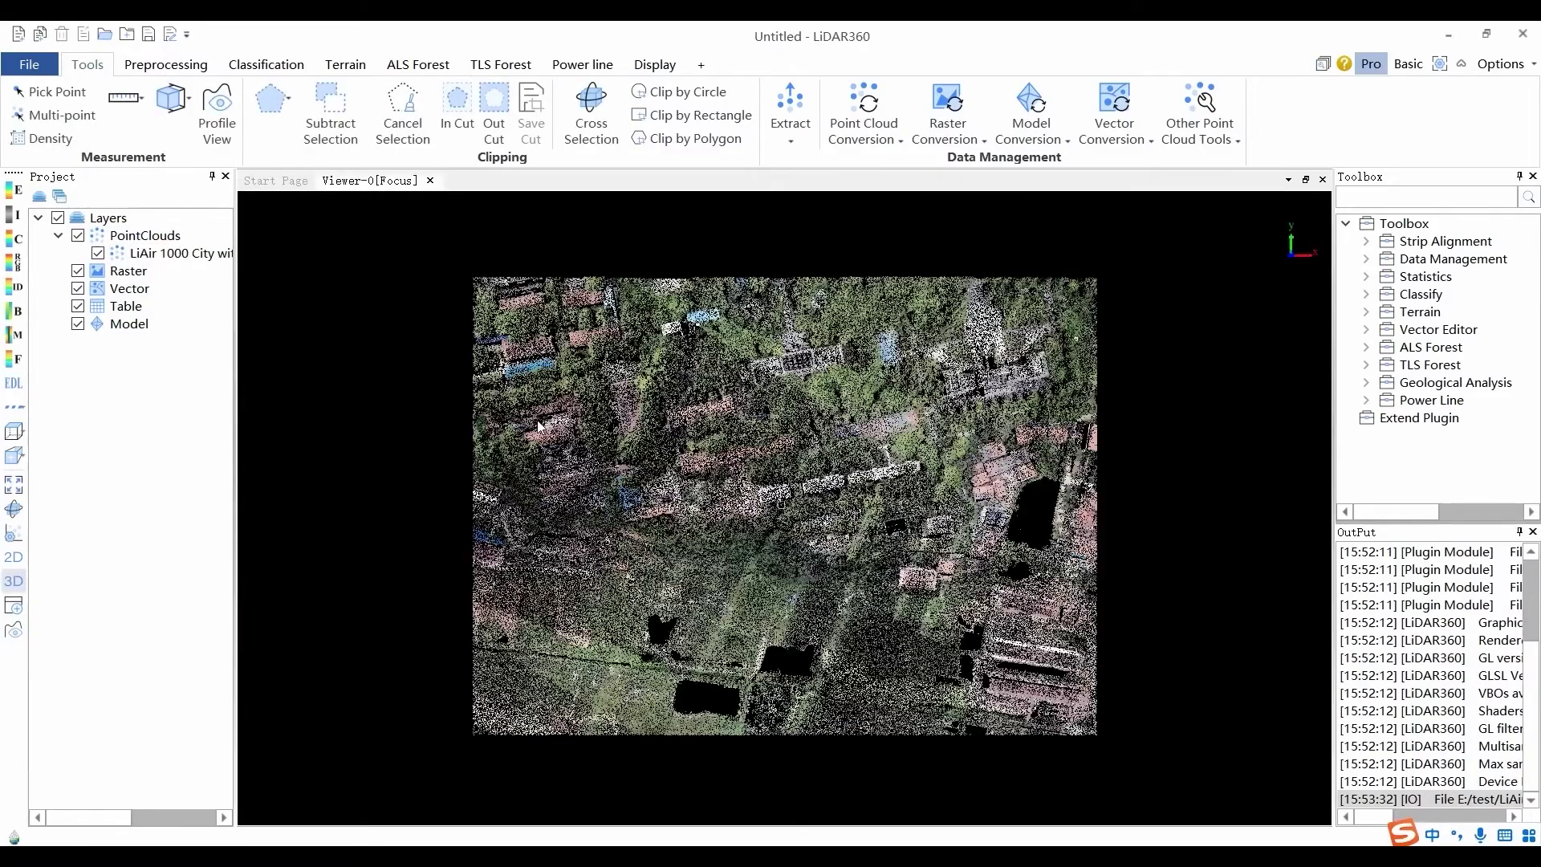
Display the LiAir 1000 City point cloud coloured by height with EDL shading enabled
left_click(14, 190)
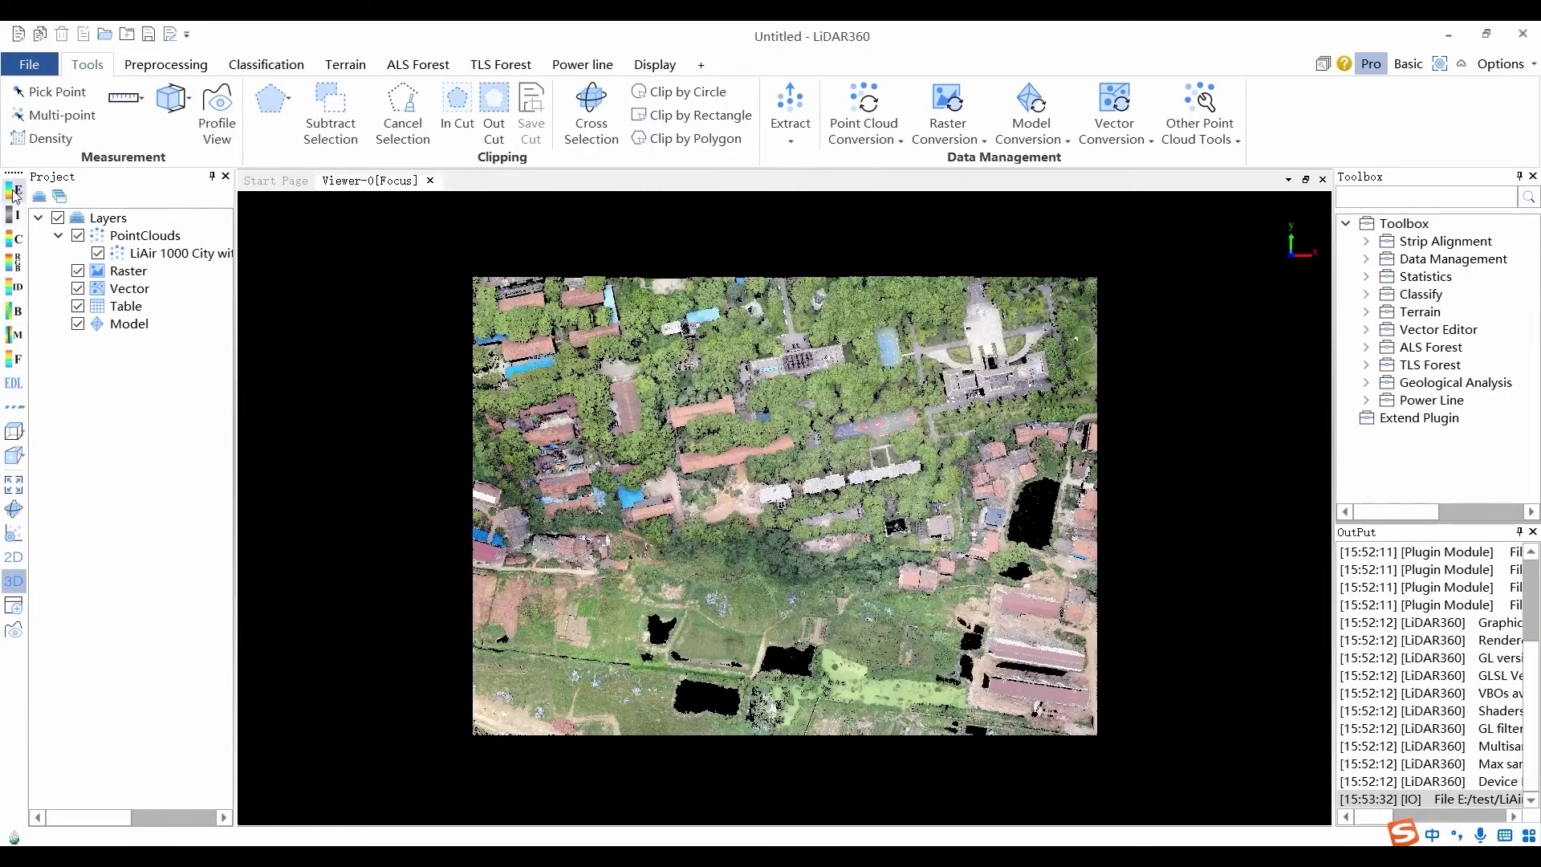
left_click(709, 487)
left_click(13, 383)
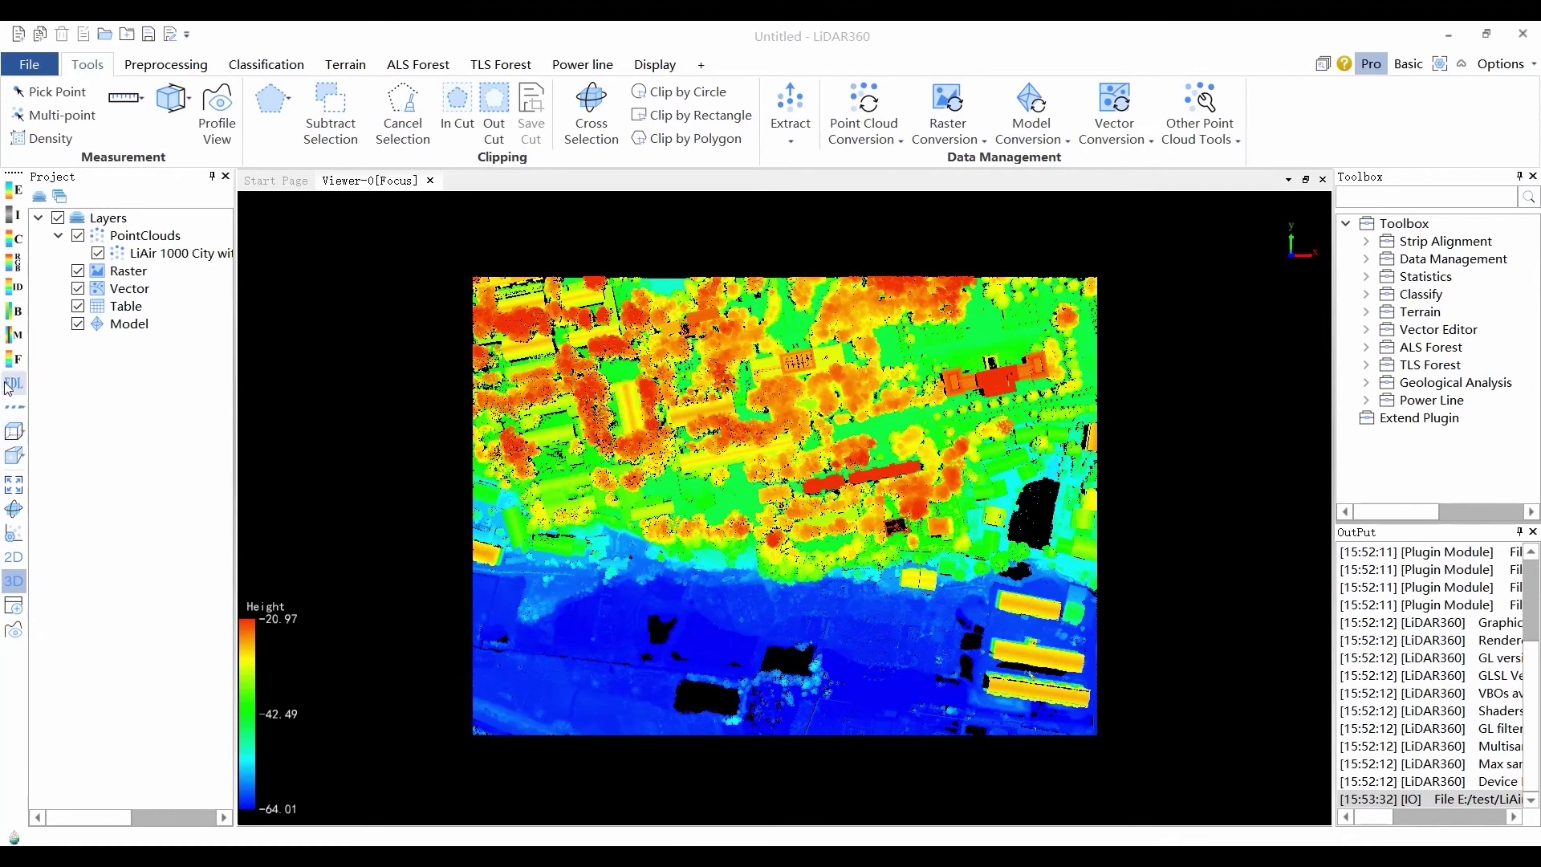
Select the LiAir 1000 City point cloud and open Query Dip and Strike for it
left_click(169, 253)
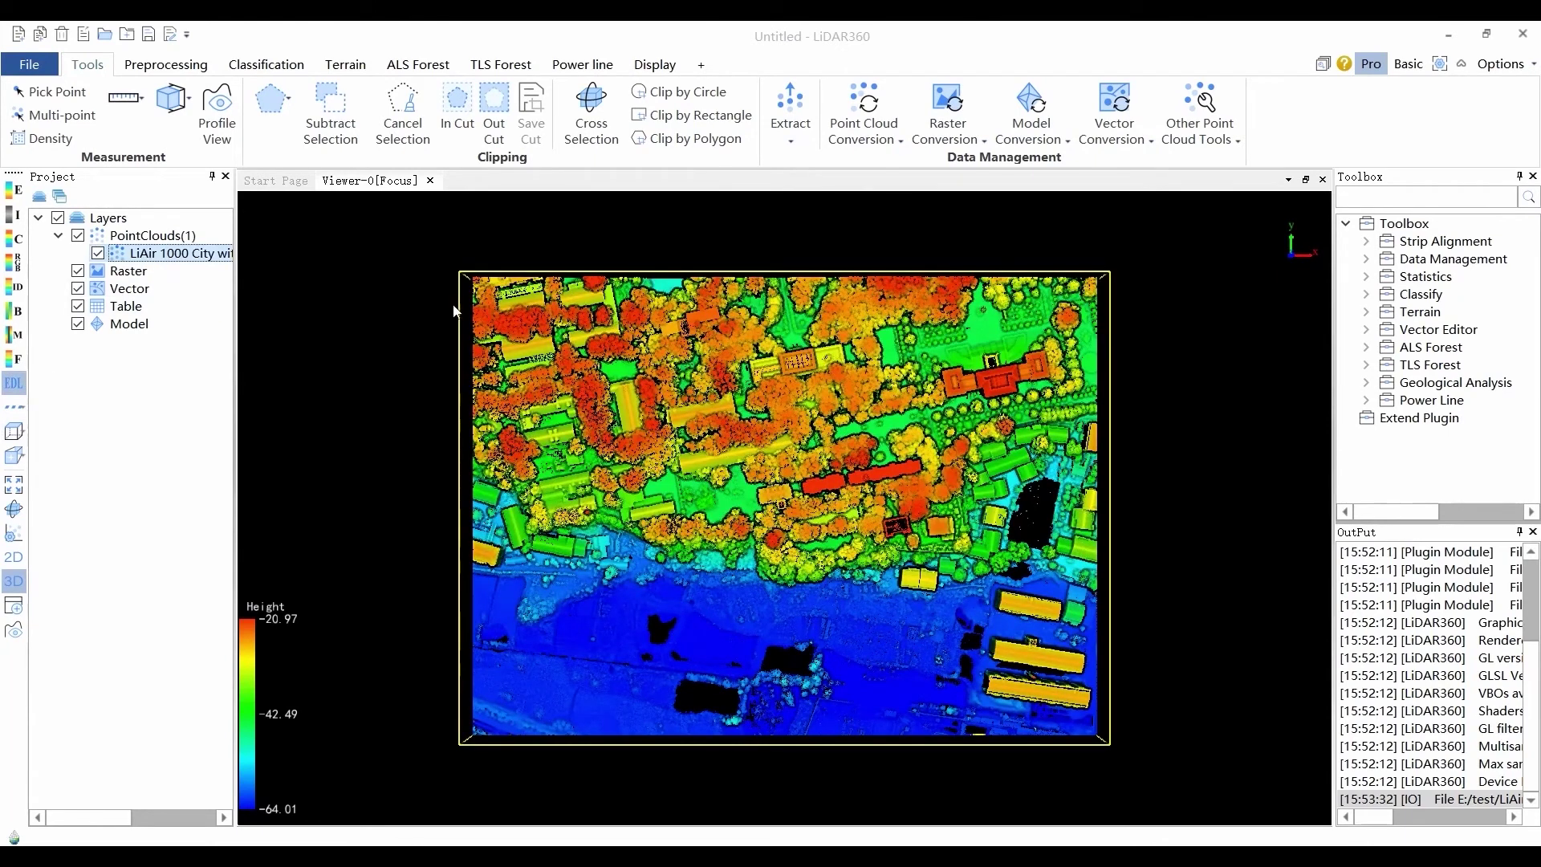
left_click(347, 65)
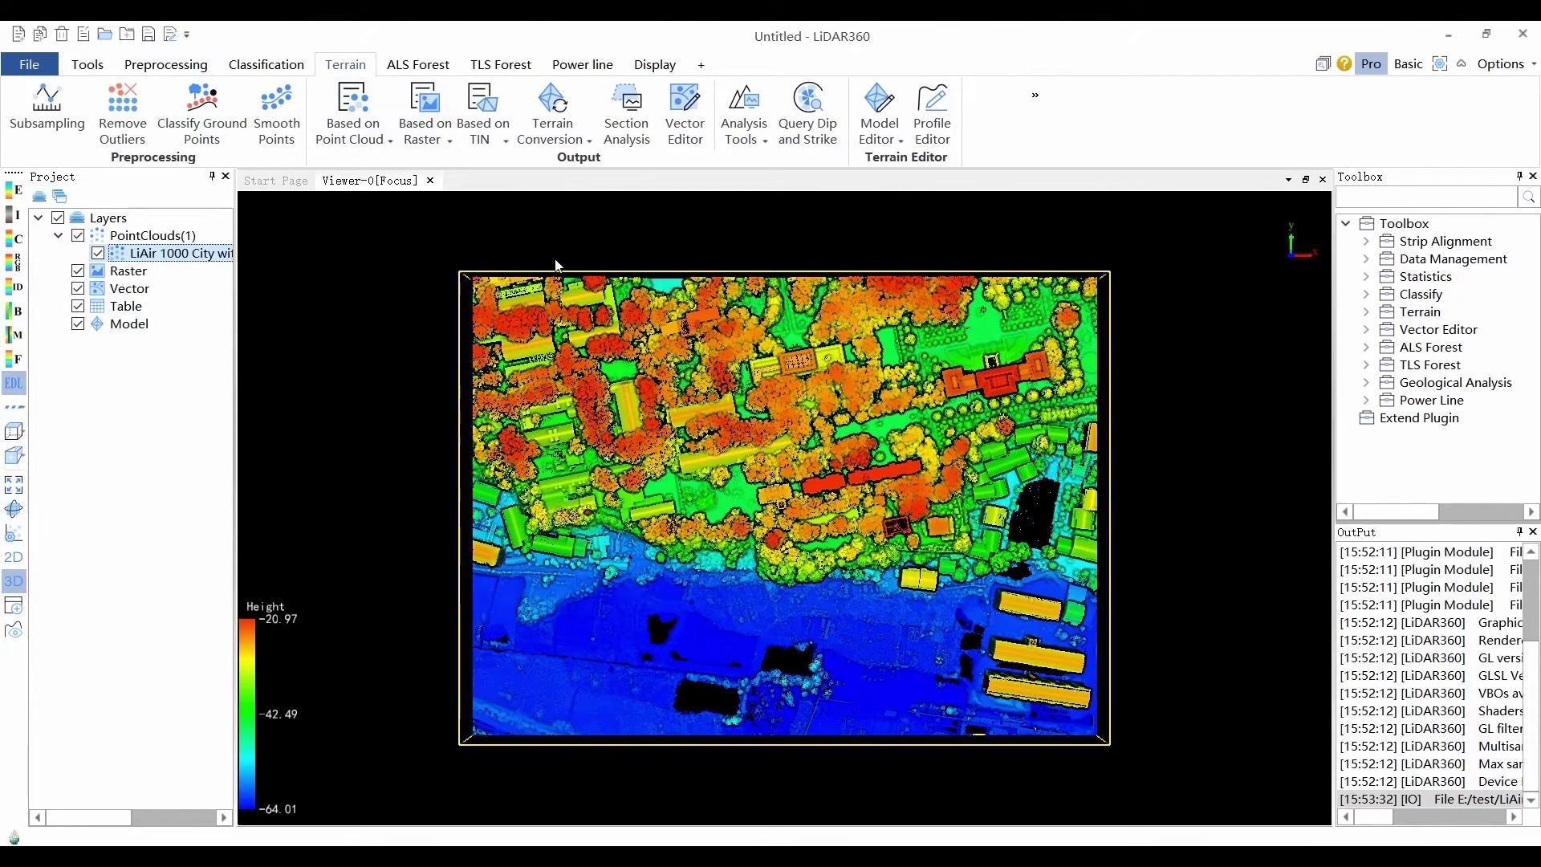
left_click(786, 151)
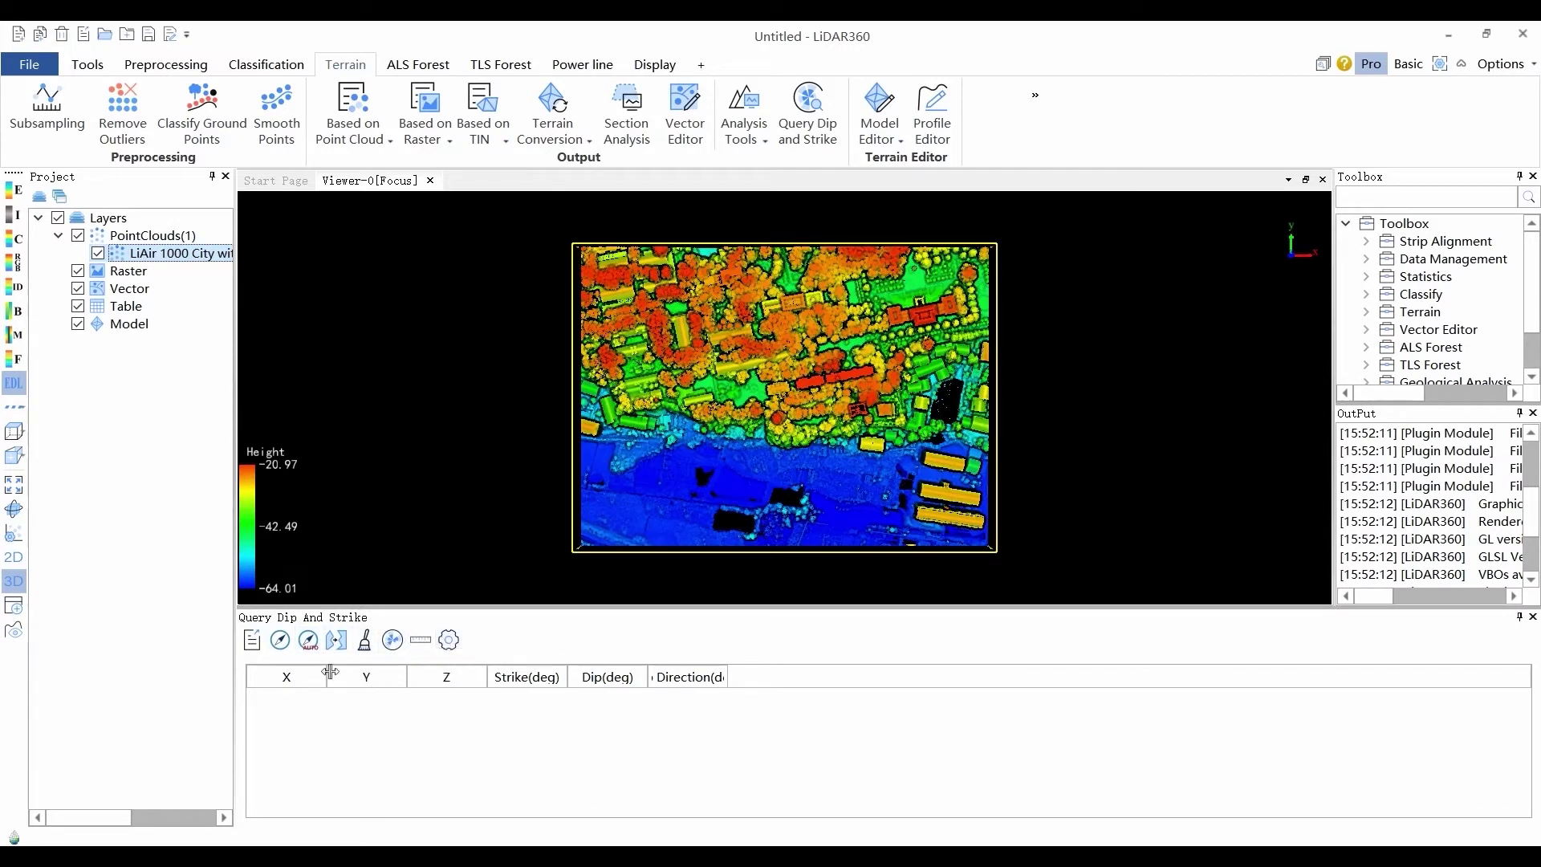
Query dip and strike manually at three places around the long yellow-roofed building in the middle of the city point cloud
left_click(280, 642)
scroll(713, 407, "up", 3)
scroll(710, 421, "up", 3)
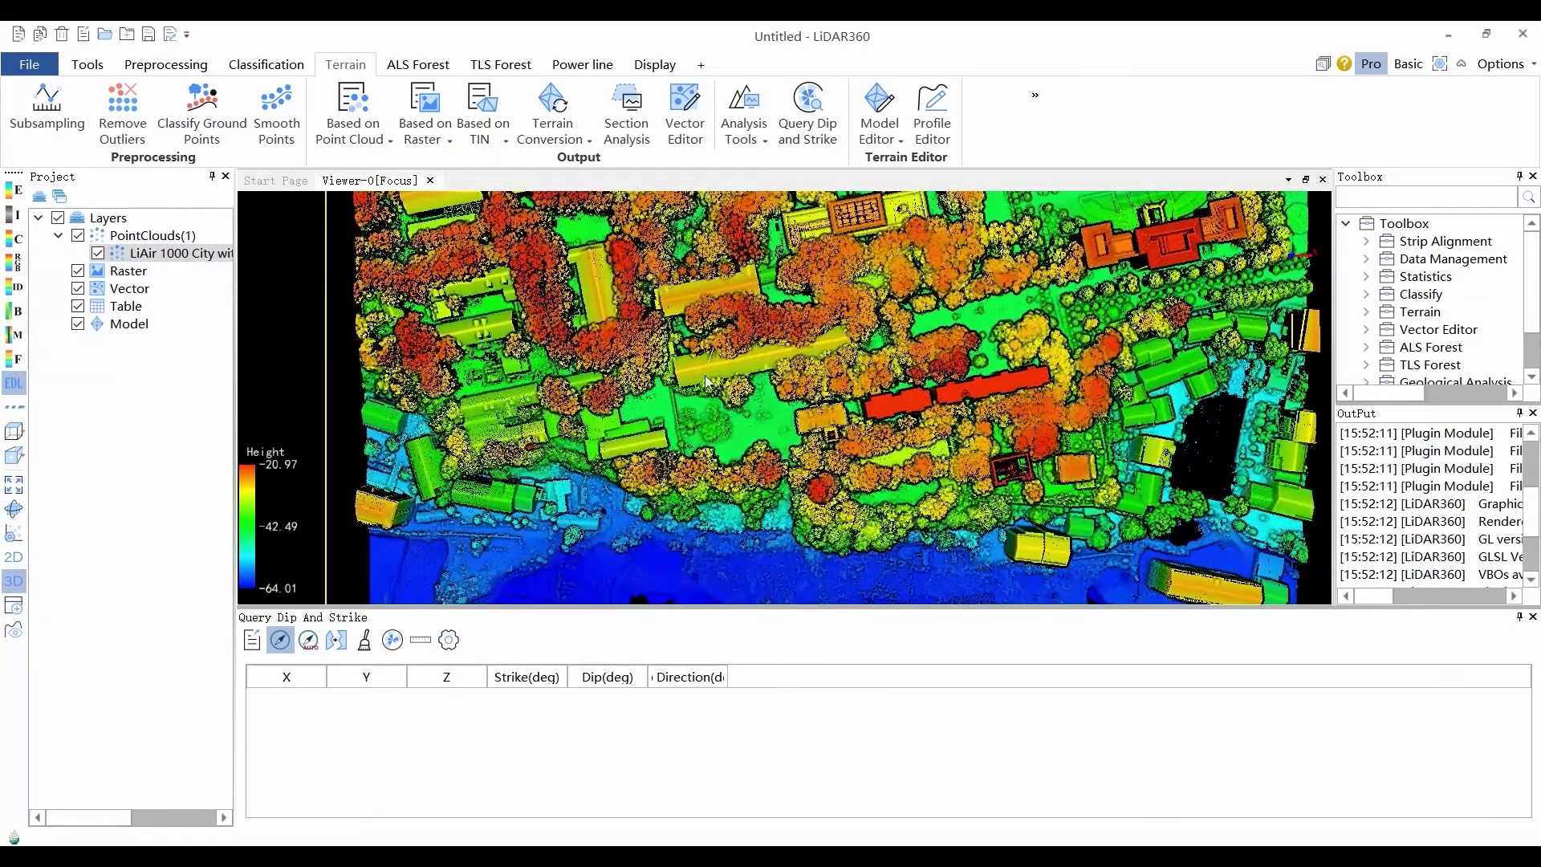
left_click_drag(713, 373, 814, 353)
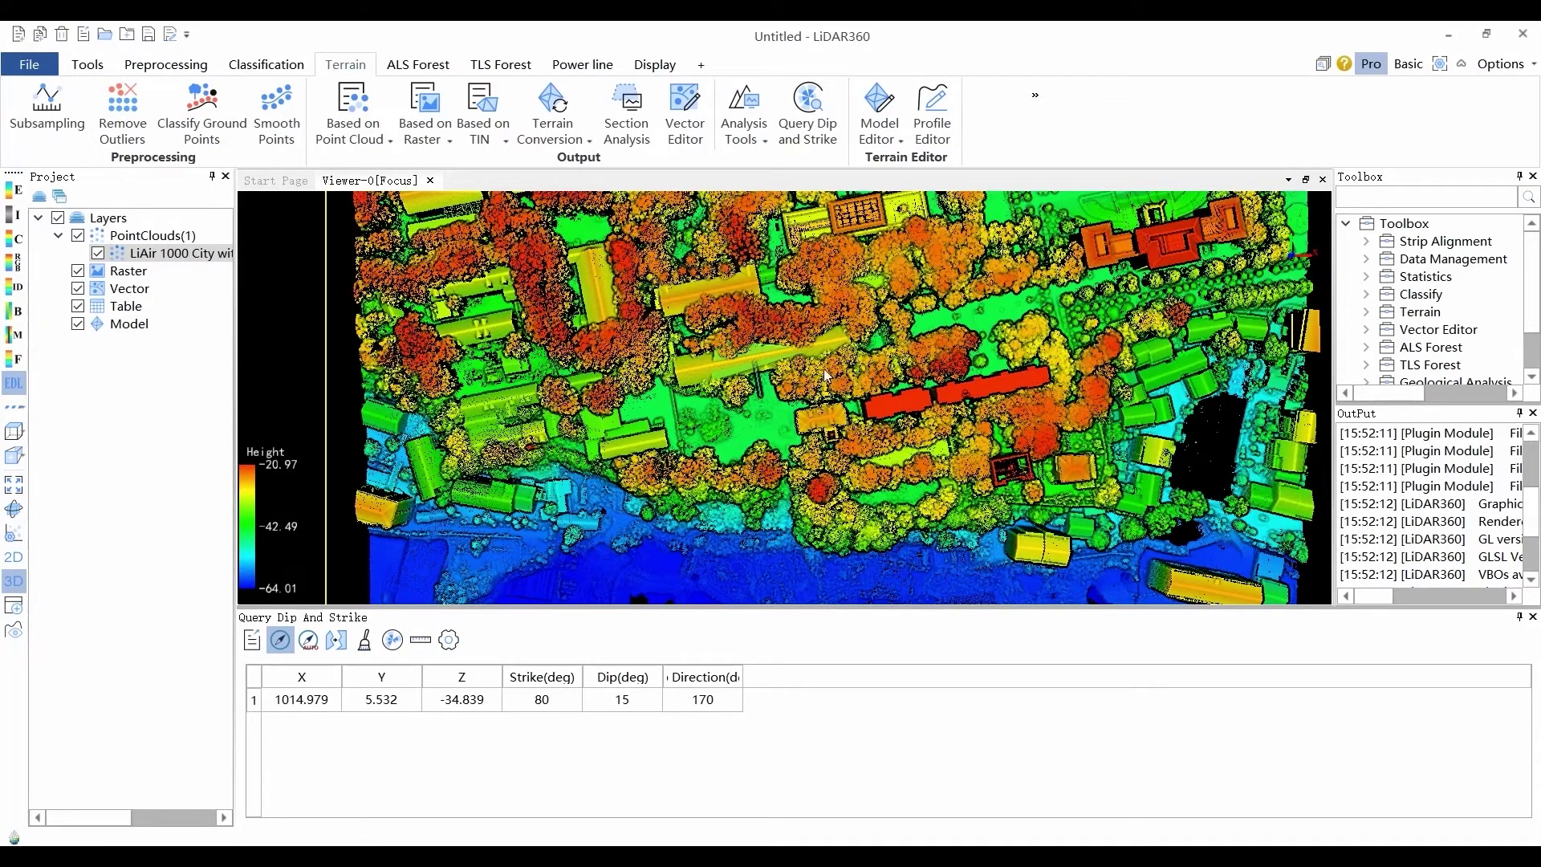
left_click_drag(818, 408, 920, 366)
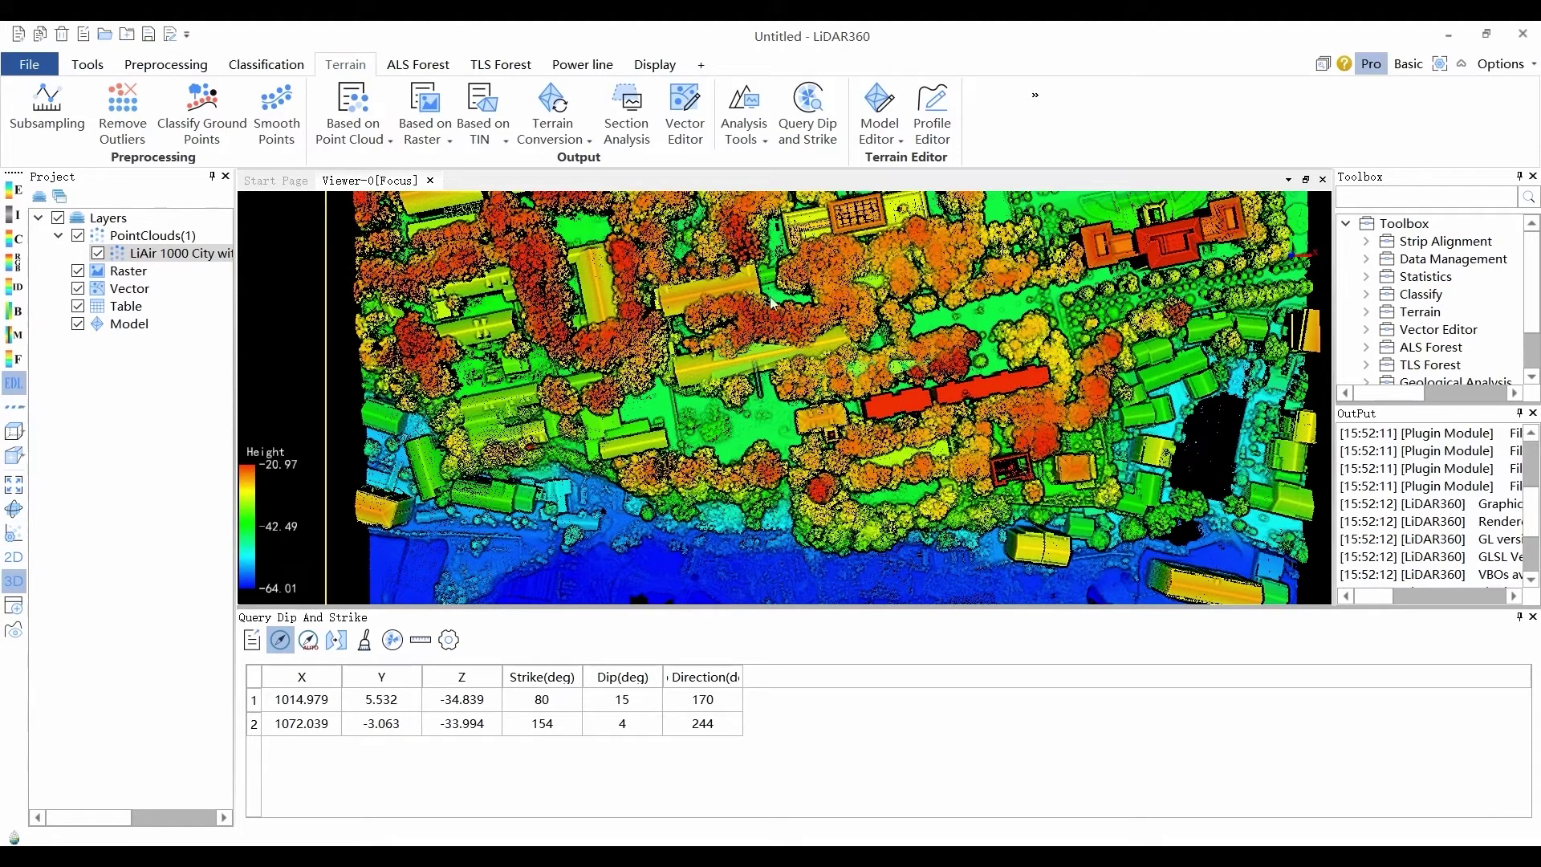
left_click(719, 305)
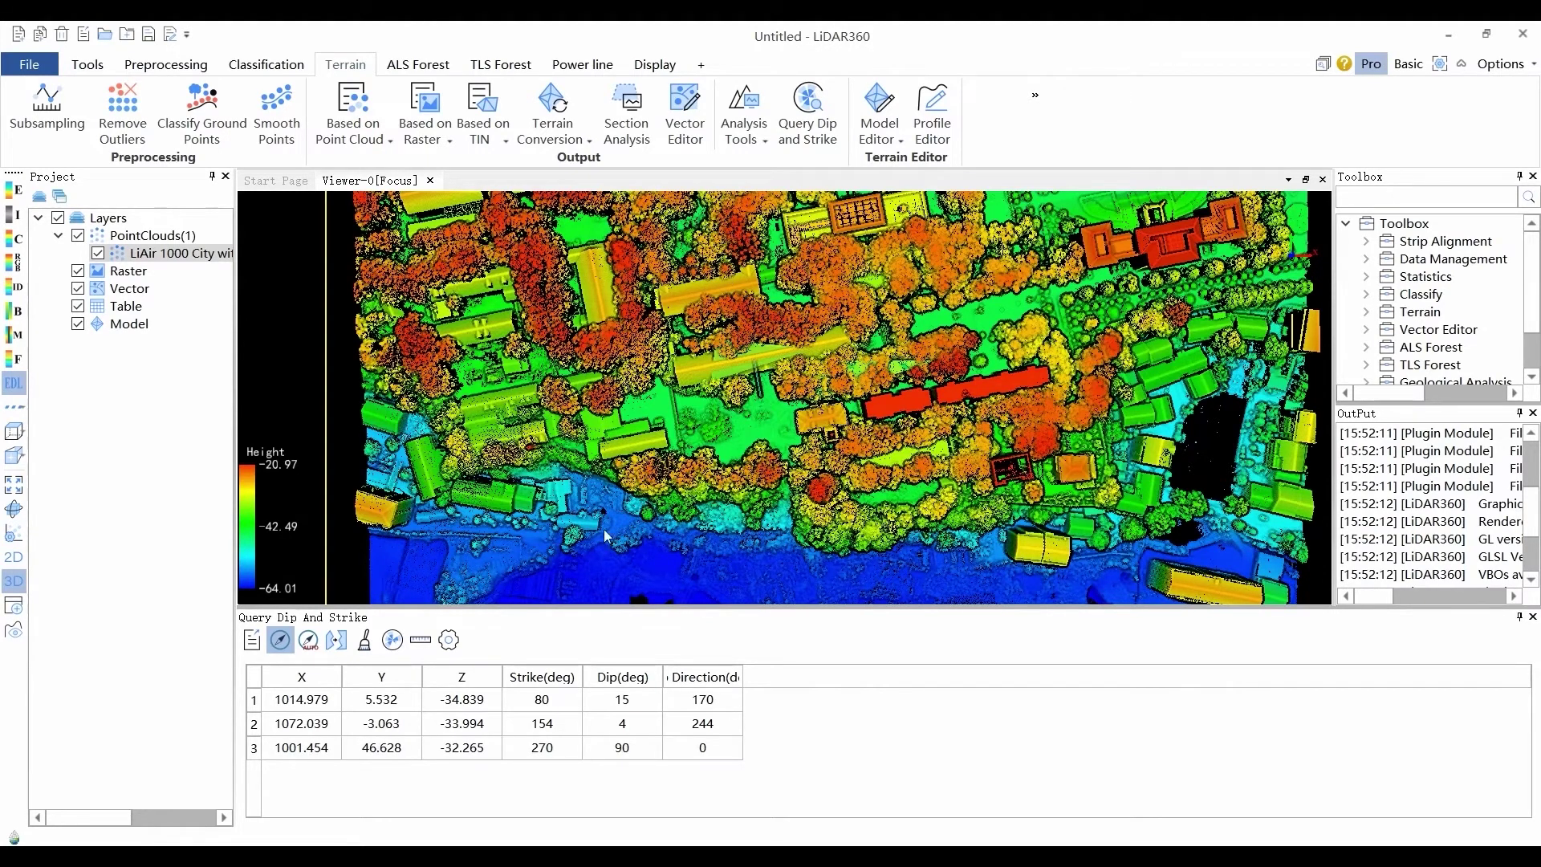
Open Auto Query Dip And Strike for the city point cloud and review the available classes, keeping source class 2
left_click(309, 642)
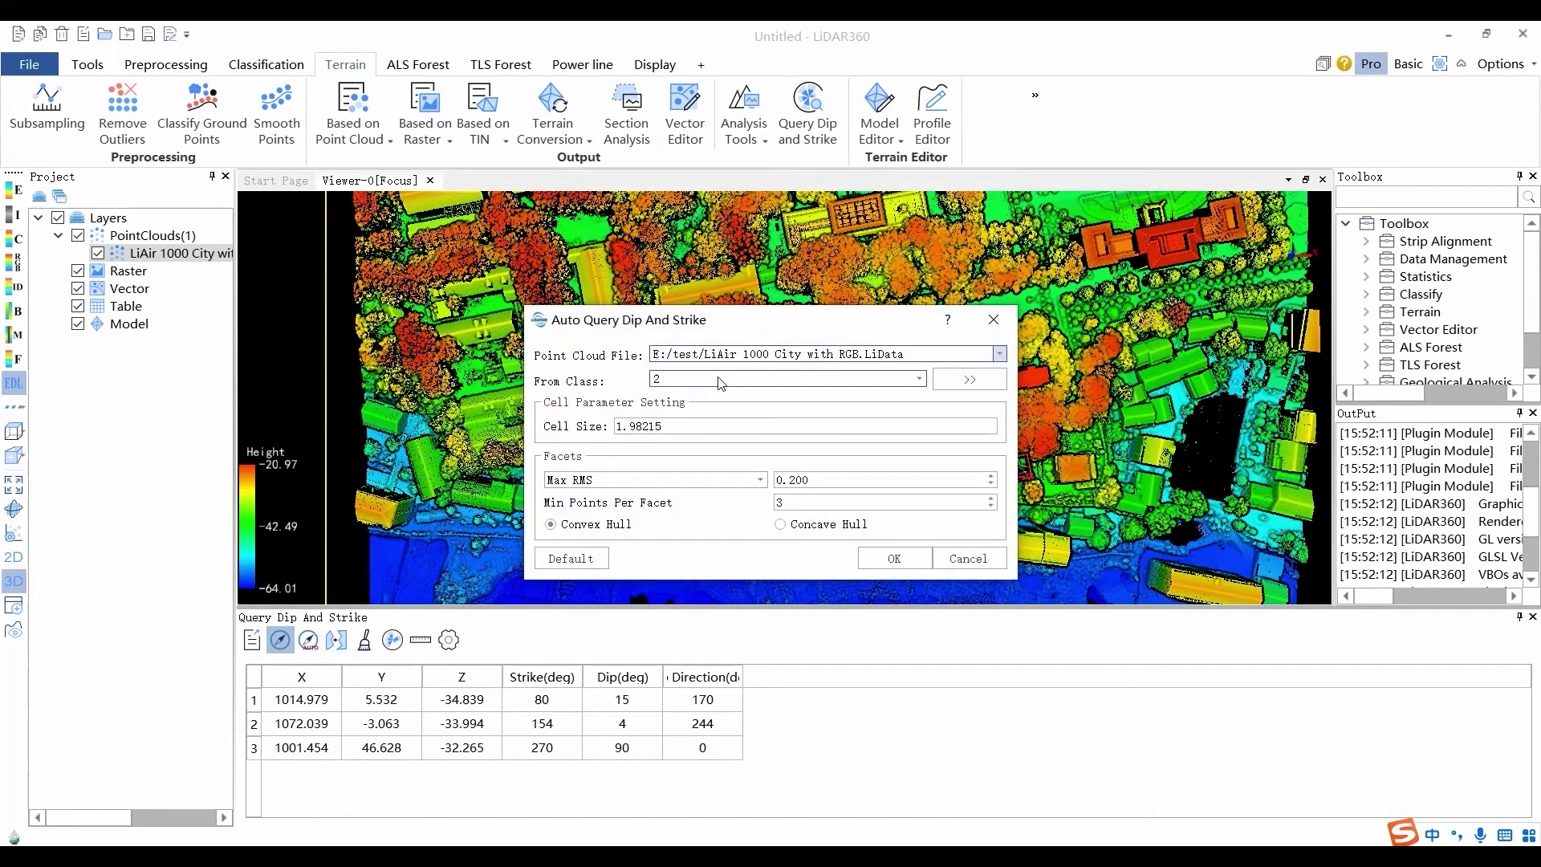
left_click(918, 378)
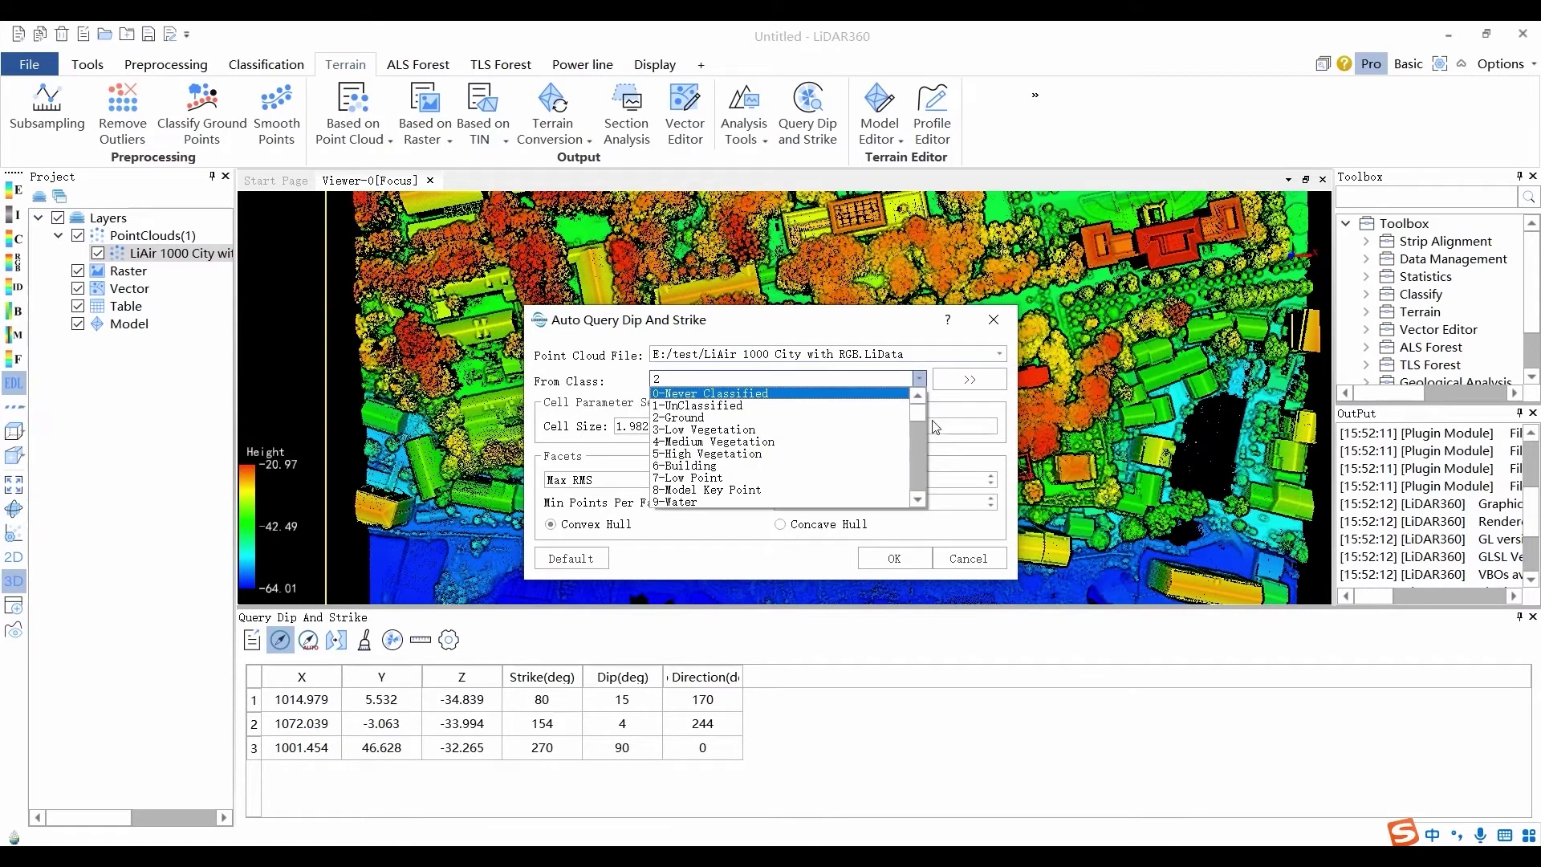
mouse_move(918, 416)
left_mouse_down()
mouse_move(923, 450)
mouse_move(921, 393)
left_mouse_up()
left_click(919, 381)
left_click(969, 379)
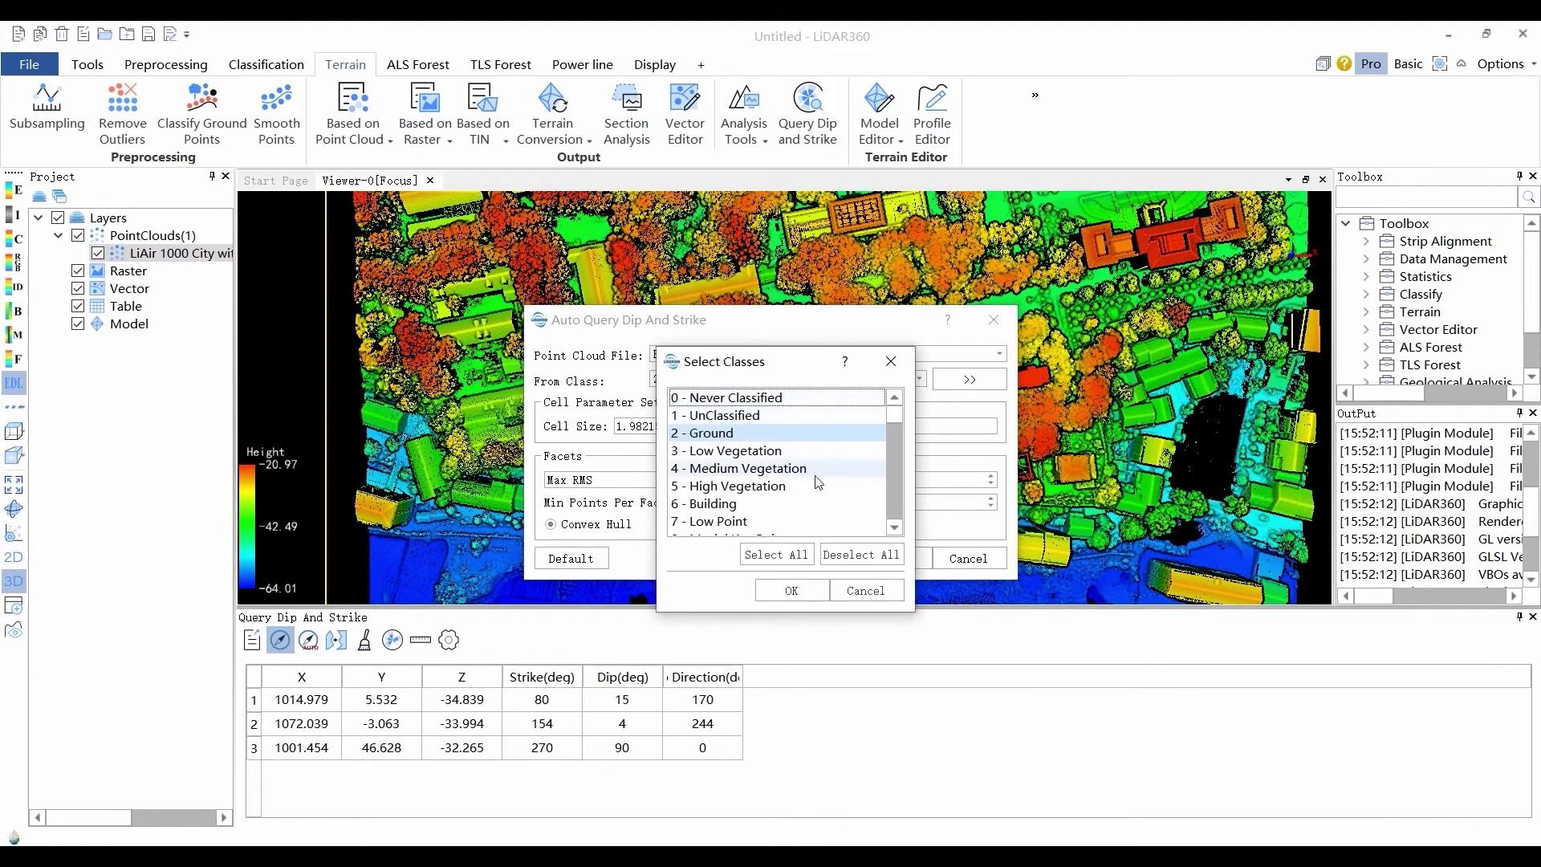
left_click(890, 361)
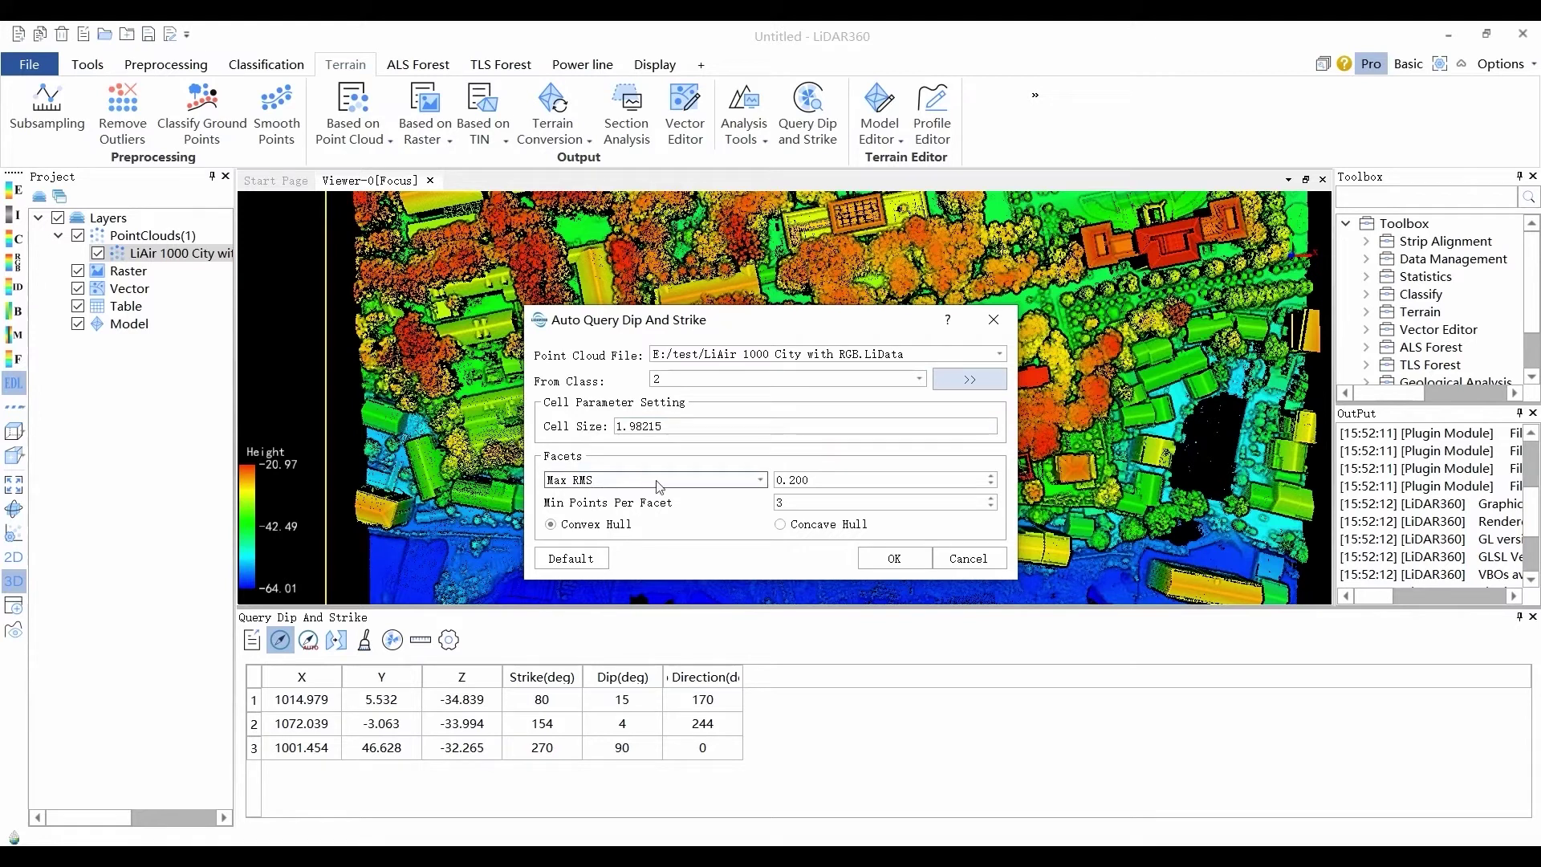
Run the automatic query with cell size 1.98215, Max RMS 0.200, at least 3 points per facet and Convex Hull
left_click(758, 480)
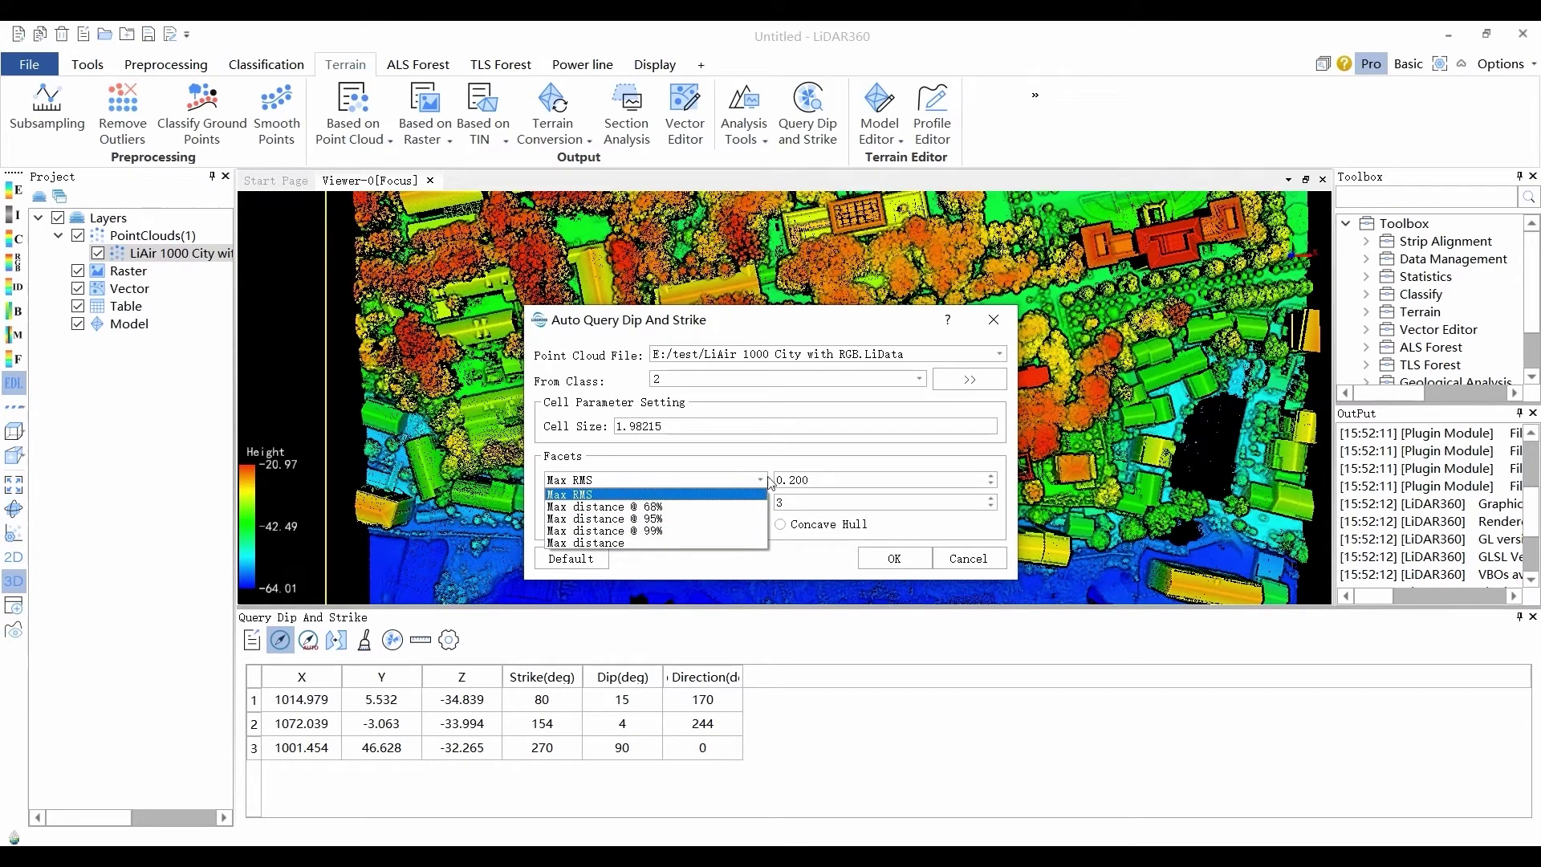
left_click(840, 478)
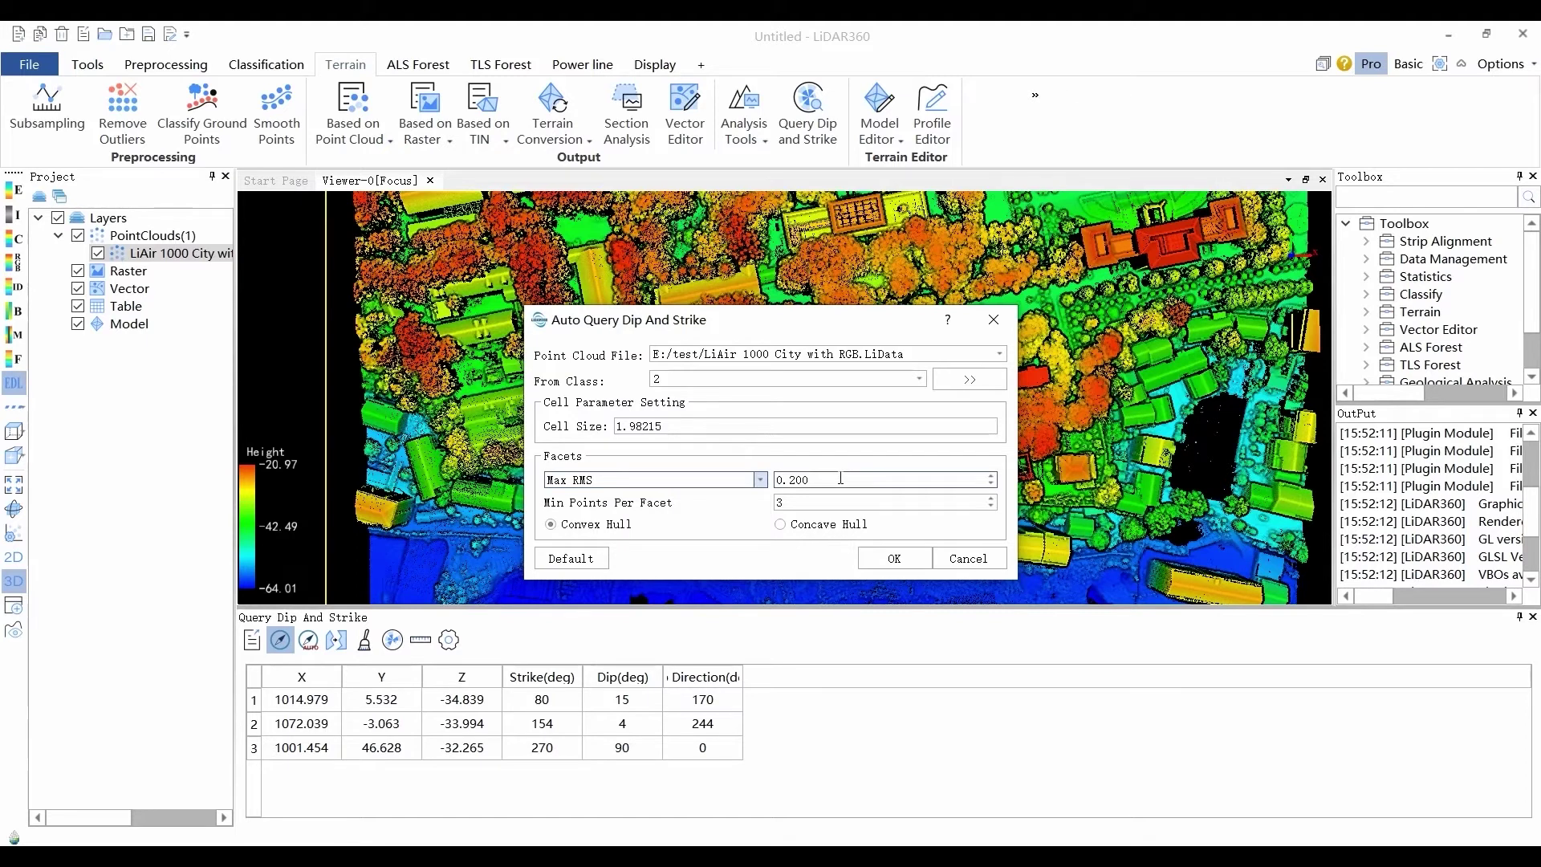
left_click(803, 505)
left_click(874, 555)
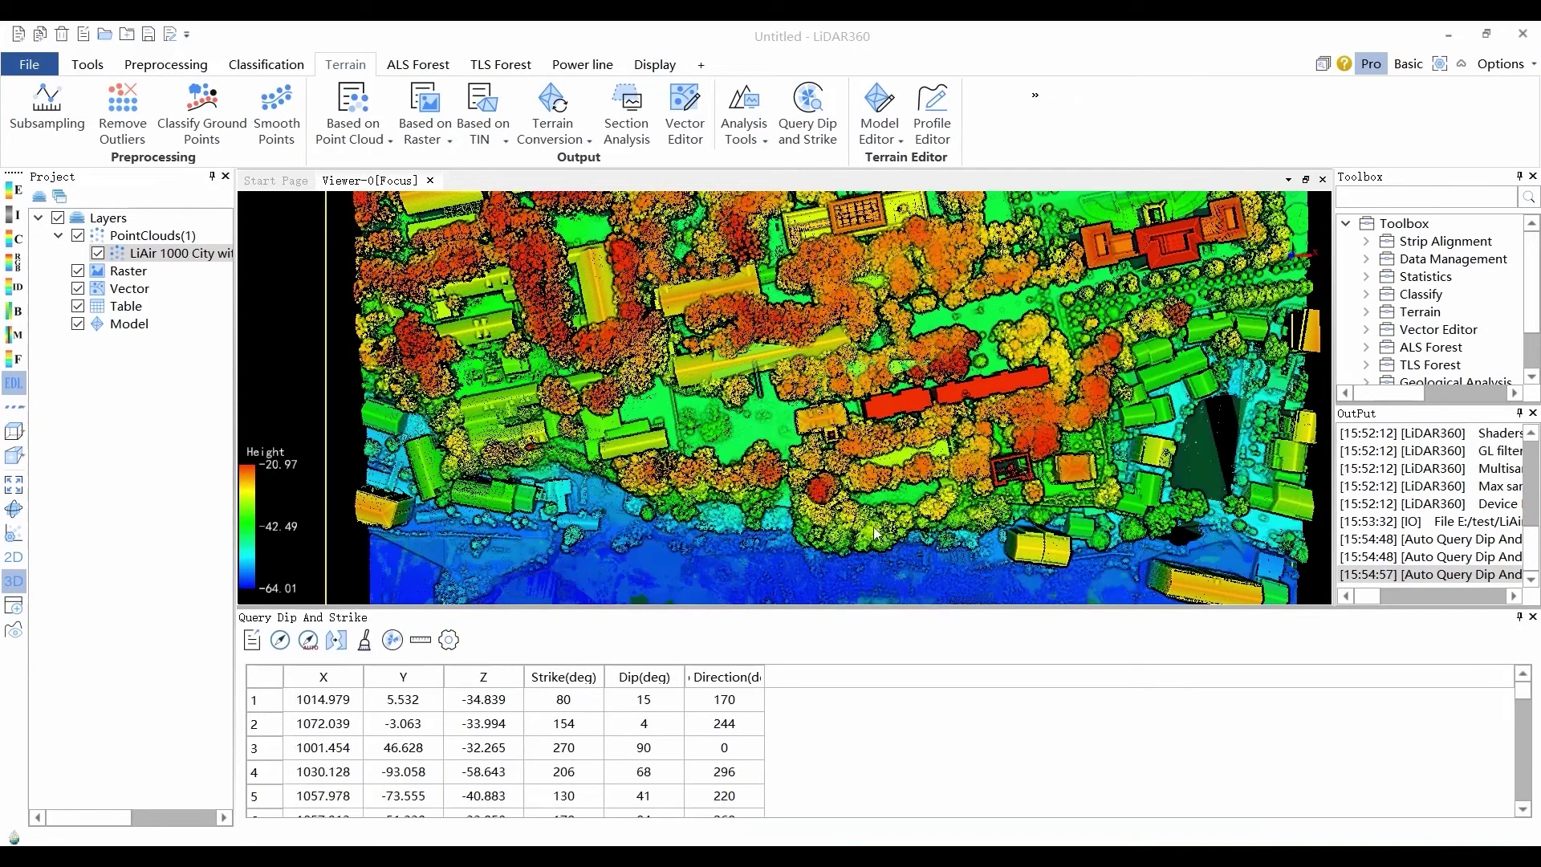
Look through the dip and strike results, and delete the manual query in the trees just east of the long yellow-roofed building
left_click_drag(1523, 690, 1410, 634)
left_click(336, 640)
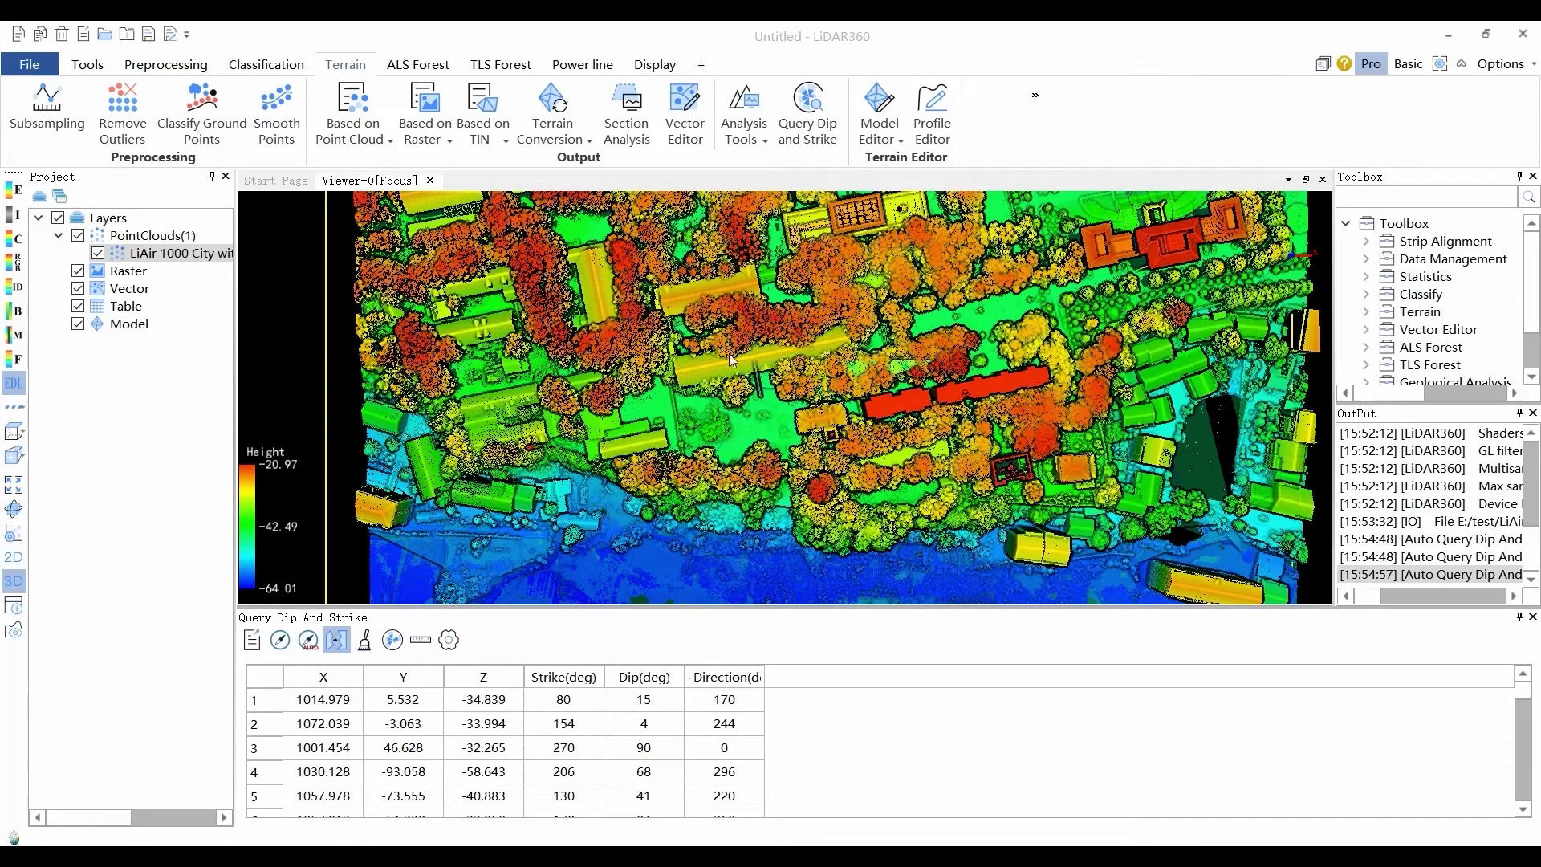
left_click_drag(728, 353, 785, 382)
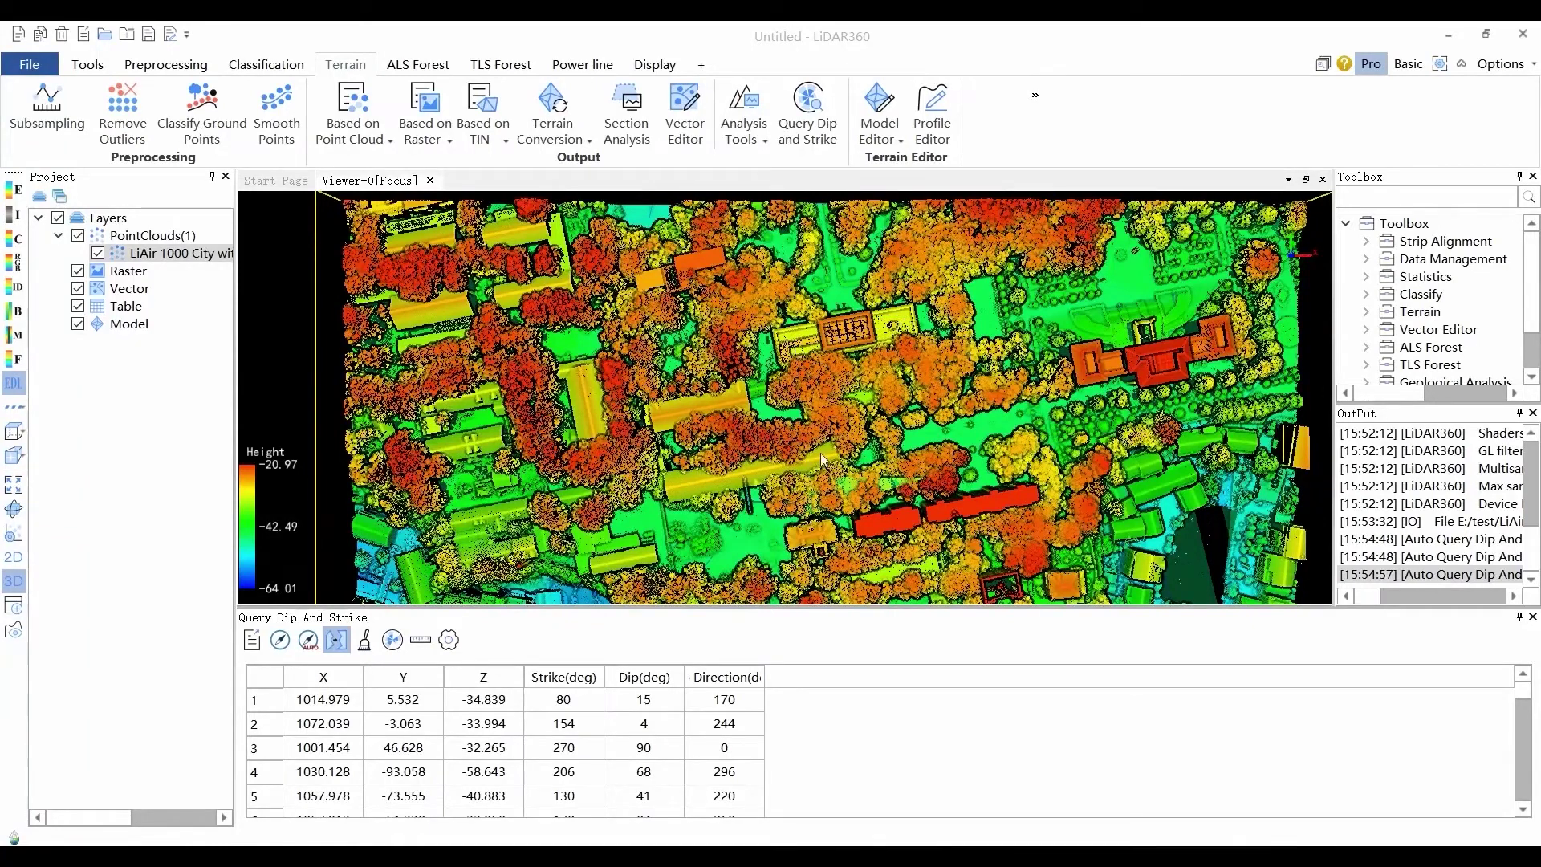
left_click(860, 481)
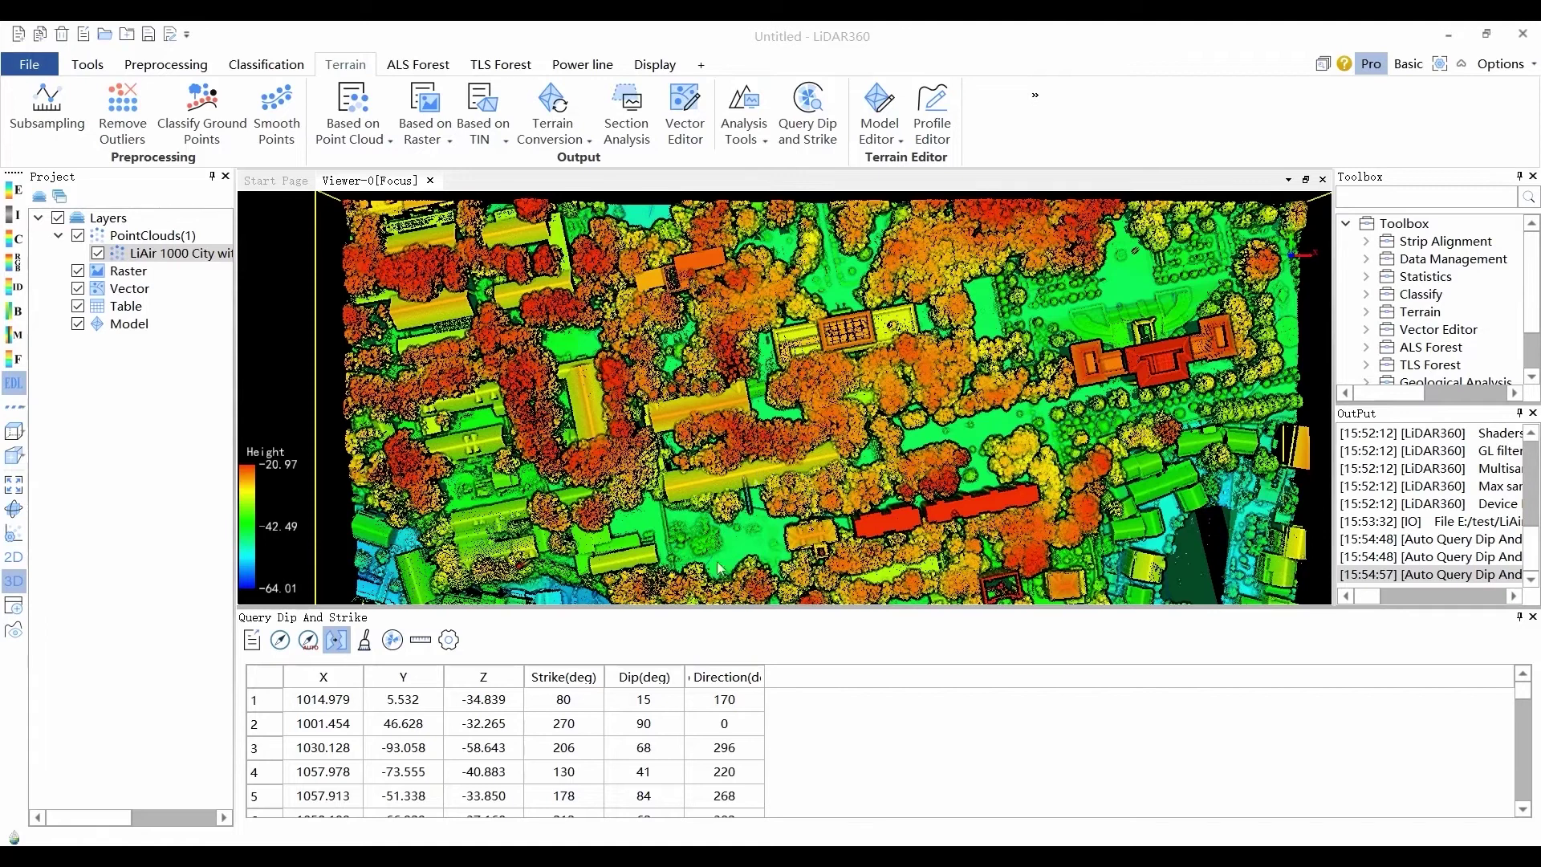
Open the dip and strike statistic report and examine its filter type, render type, color bar and interval options
left_click(392, 641)
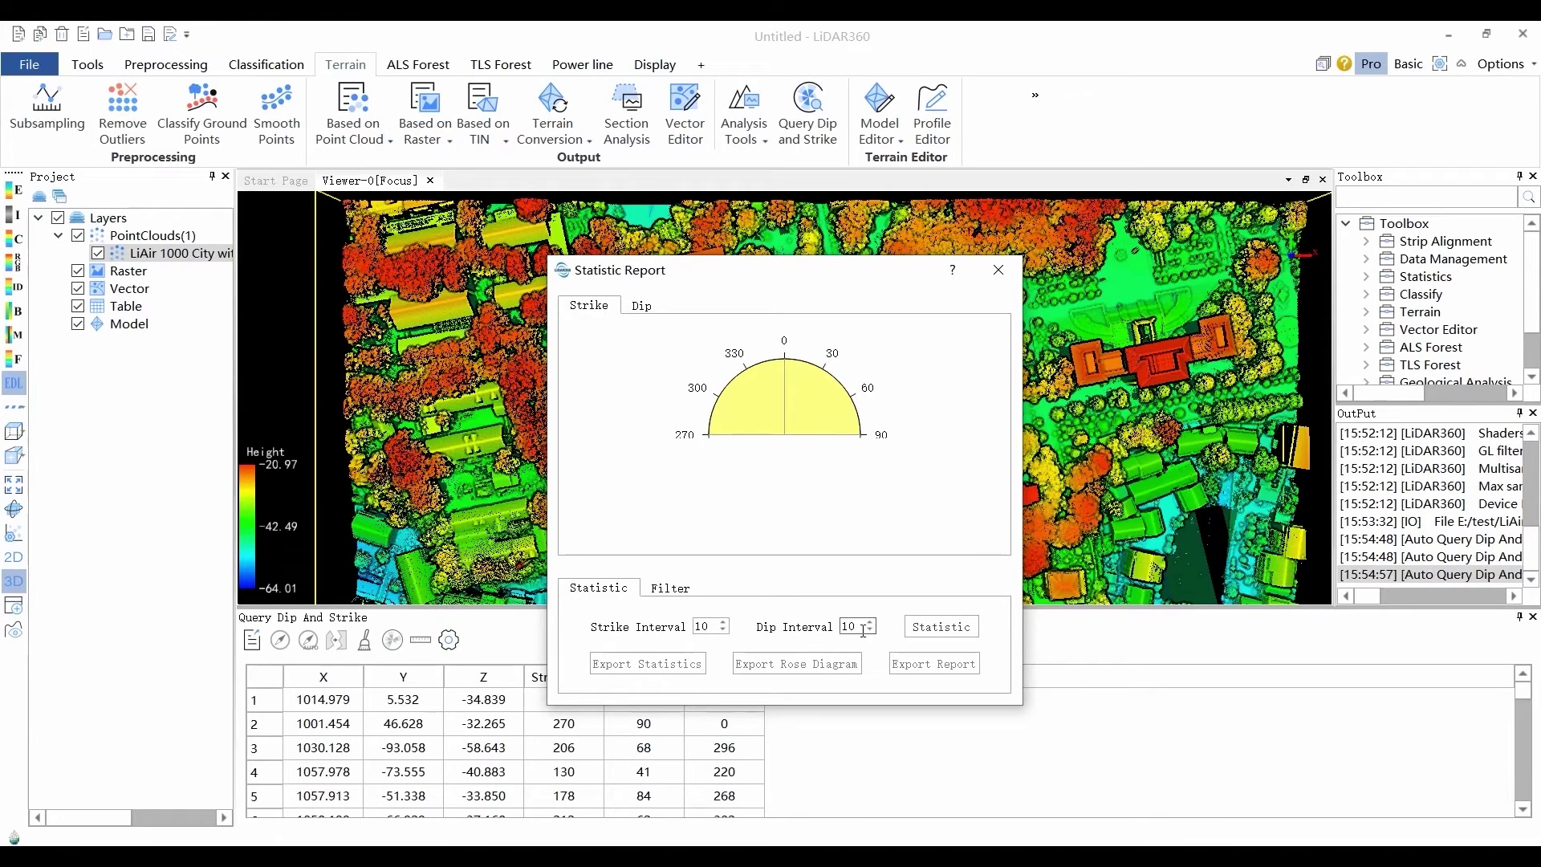
left_click(671, 588)
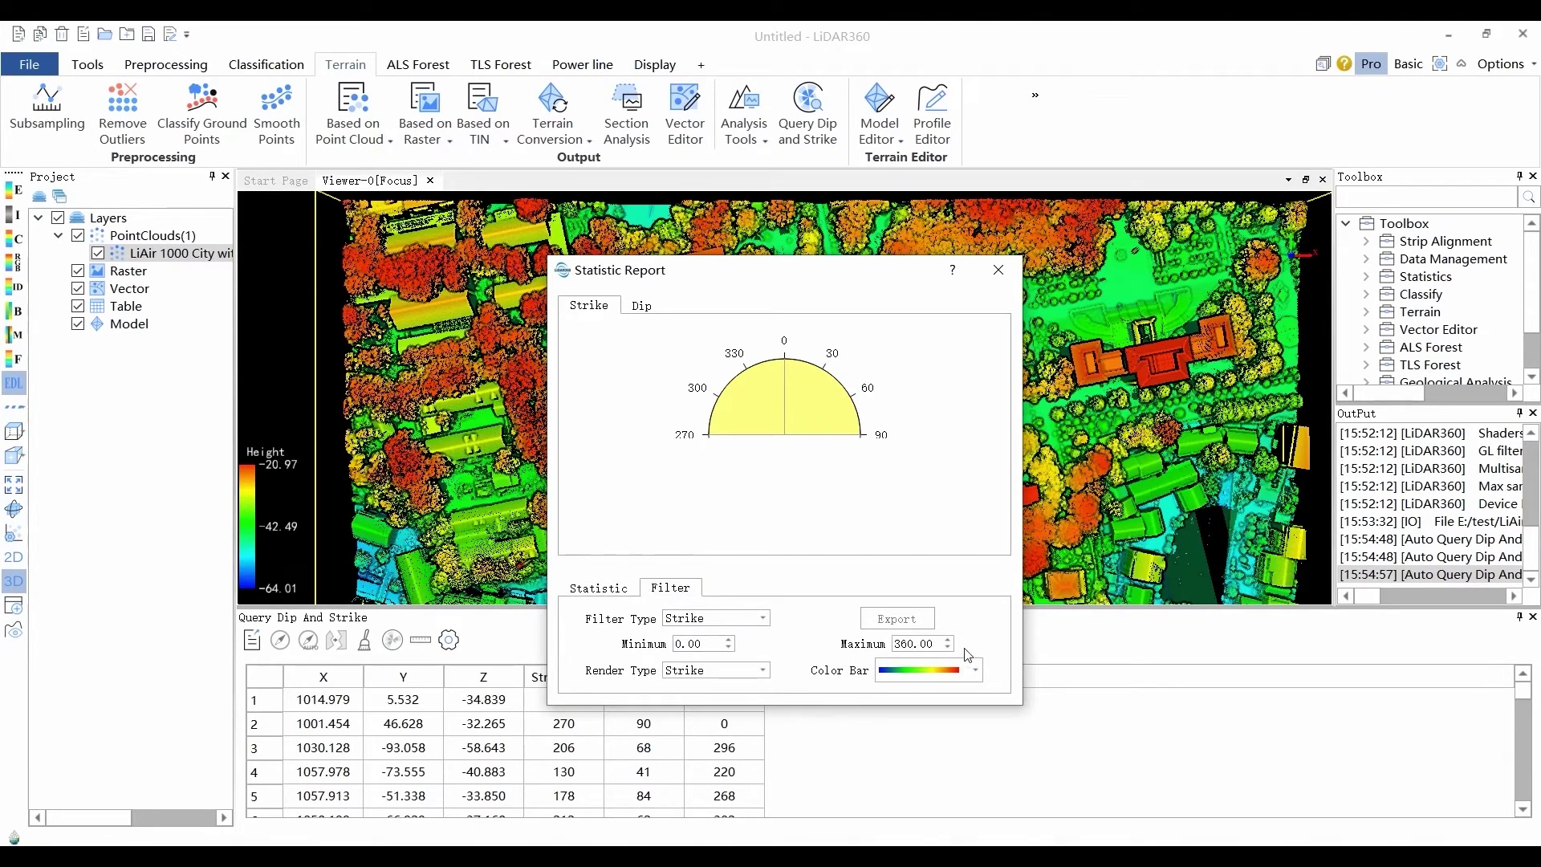
left_click(763, 670)
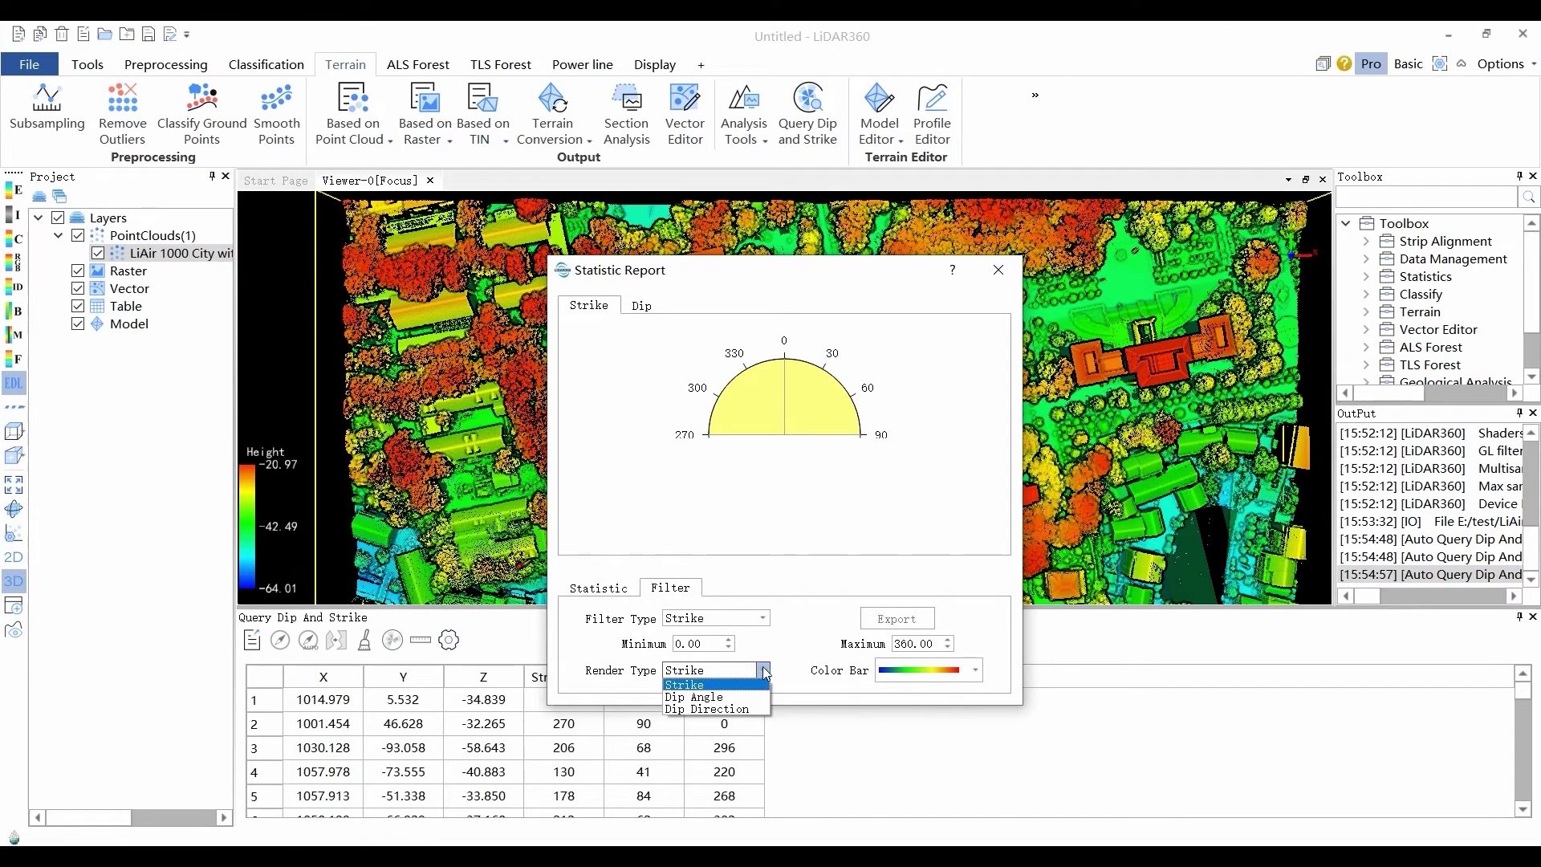
left_click(685, 684)
left_click(763, 618)
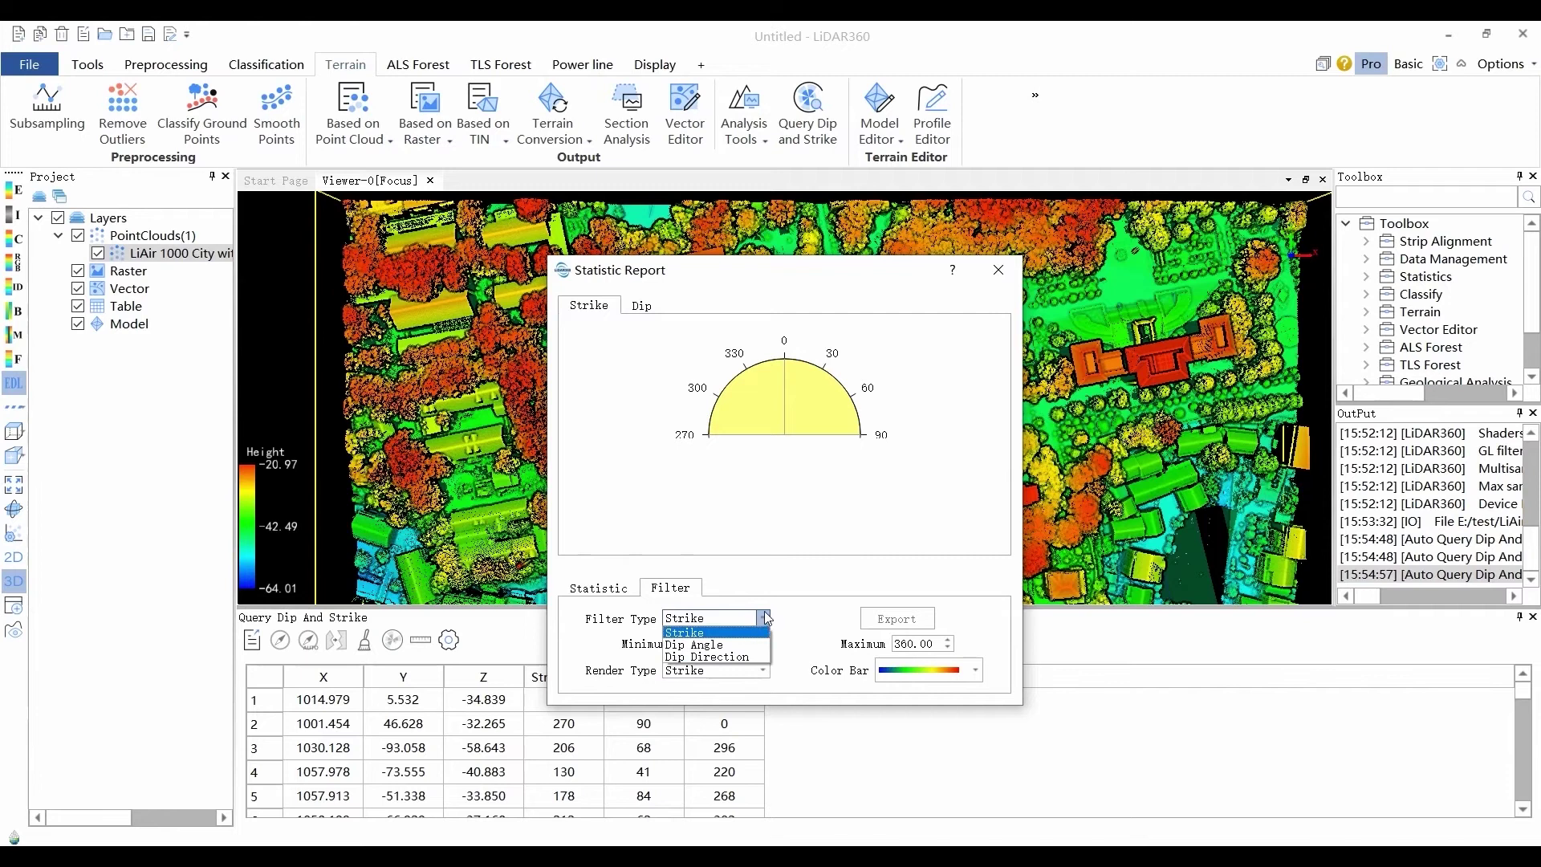
left_click(764, 619)
left_click(978, 672)
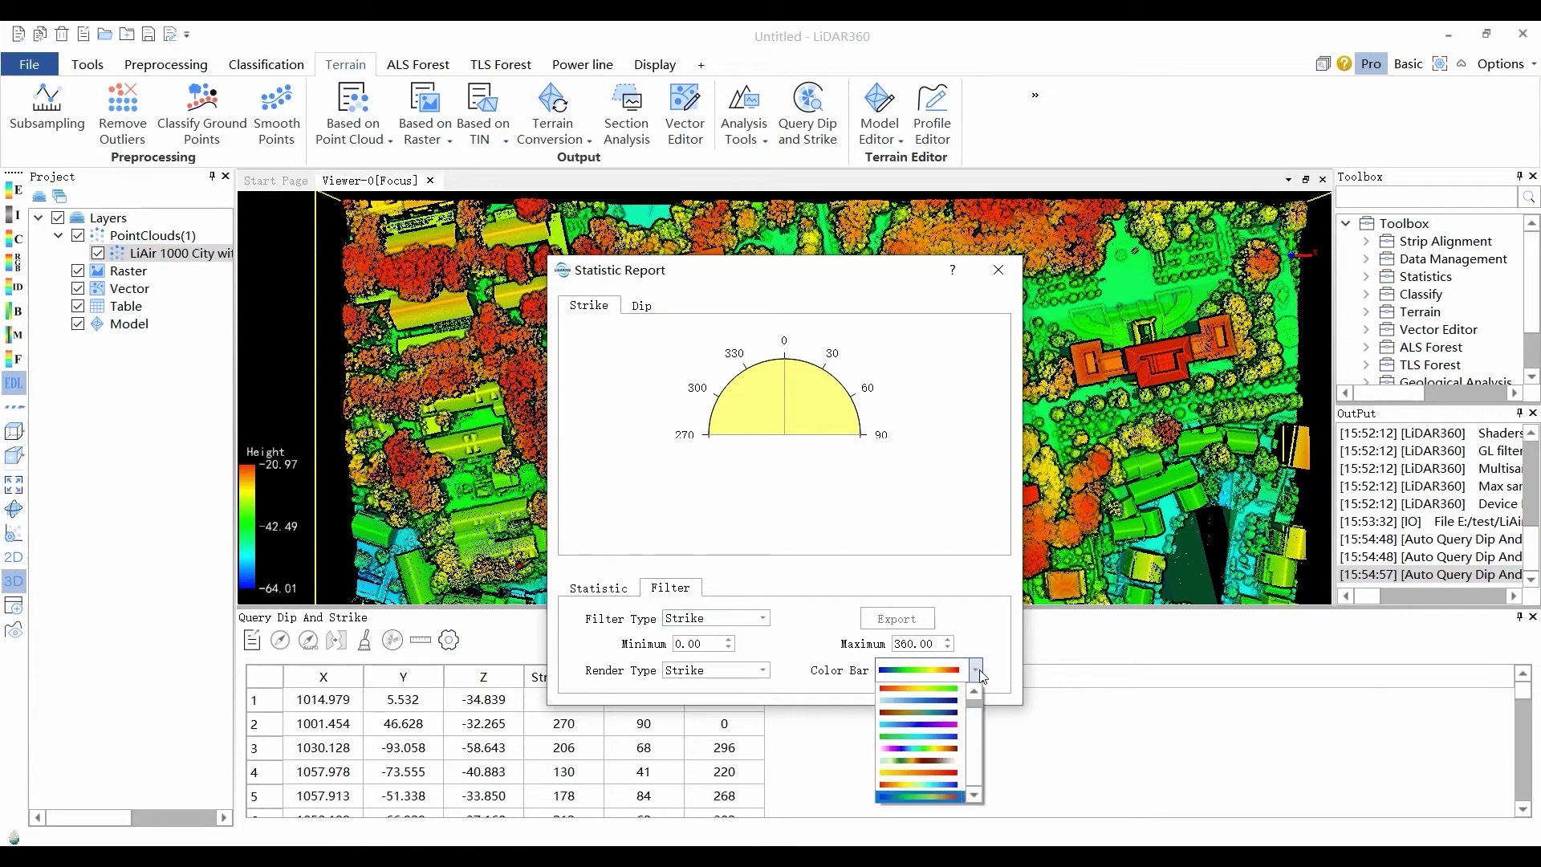
left_click(974, 678)
left_click(625, 587)
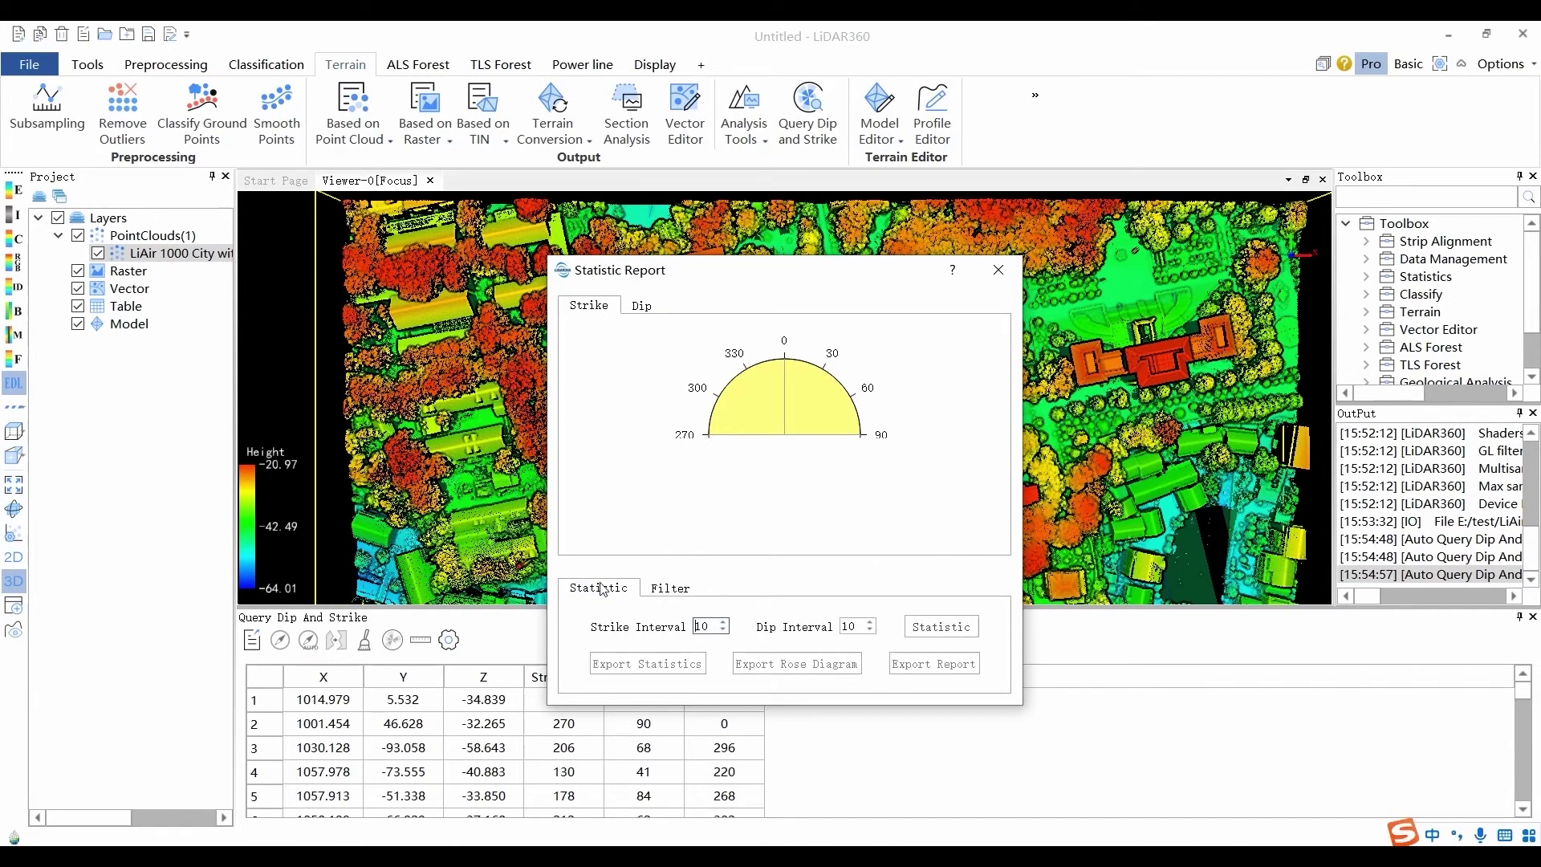
Calculate the strike and dip statistics with both intervals at 10, check the filter options, and close the statistic report
left_click(926, 626)
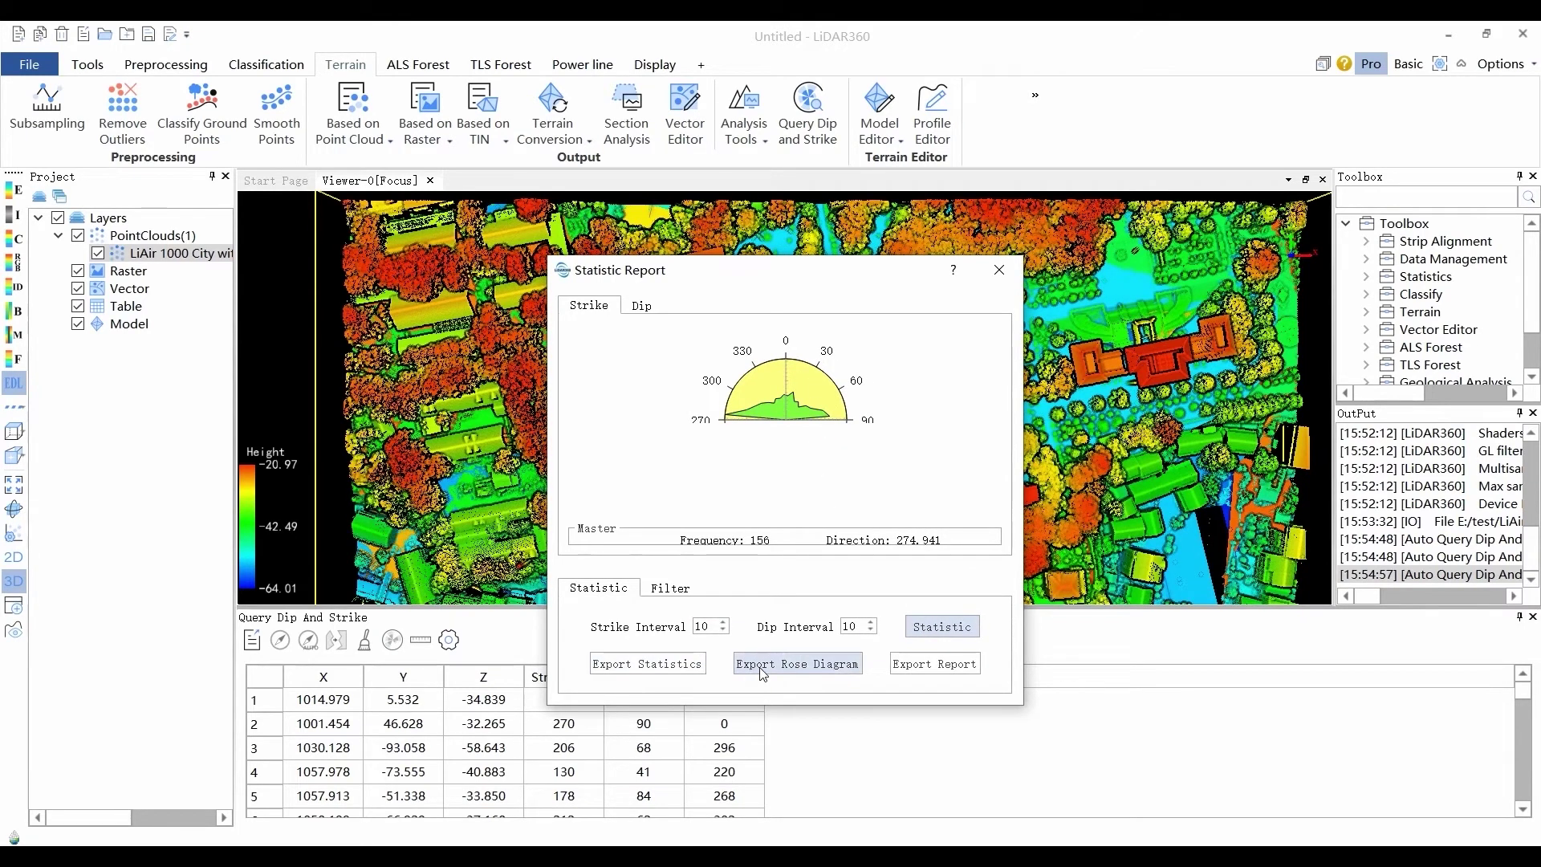
left_click(667, 590)
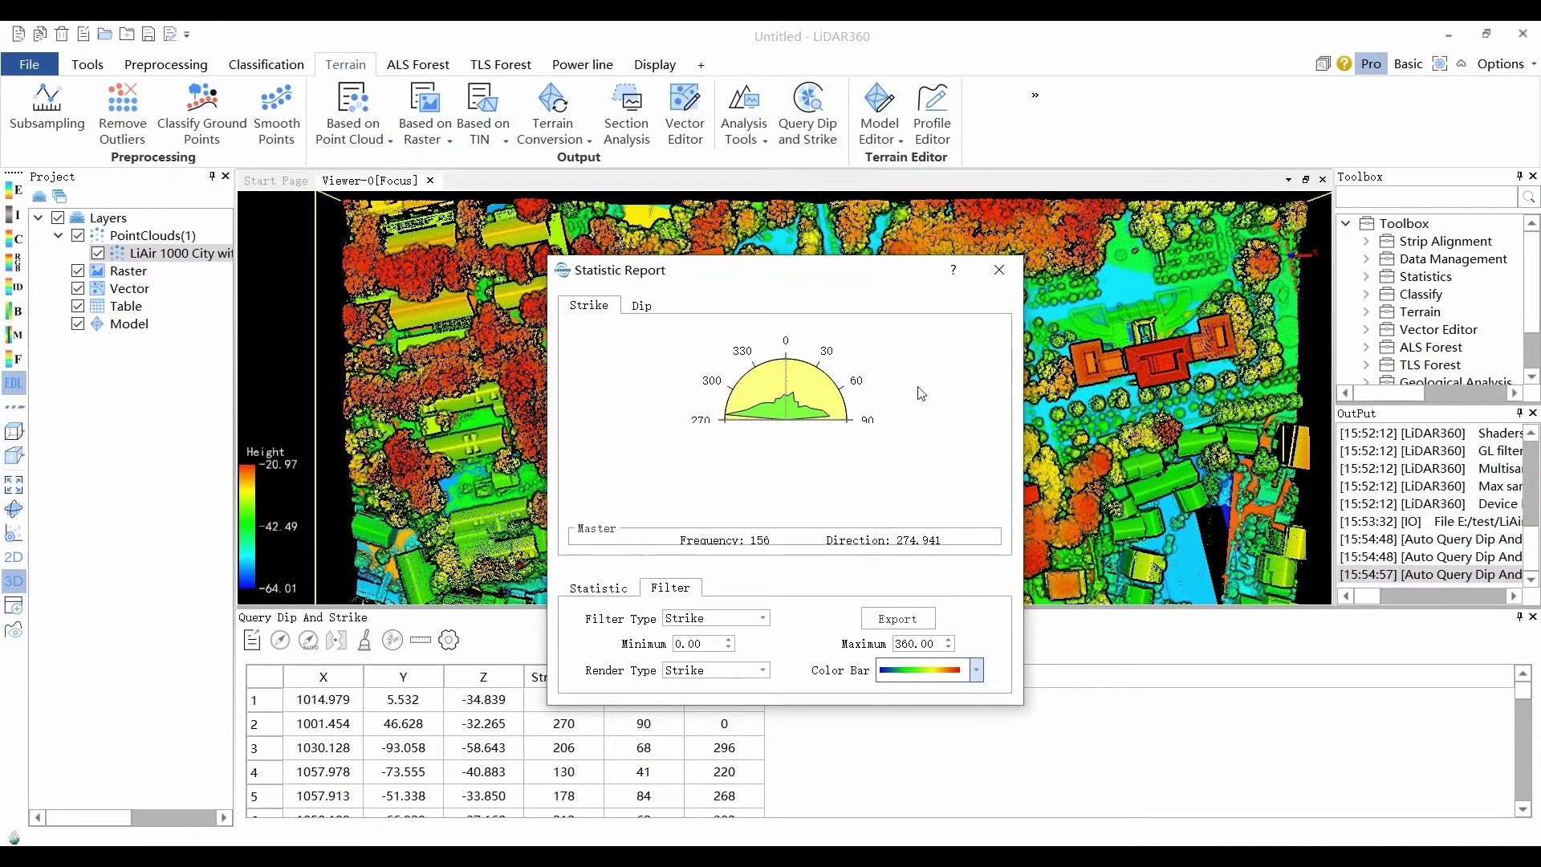
left_click(1013, 276)
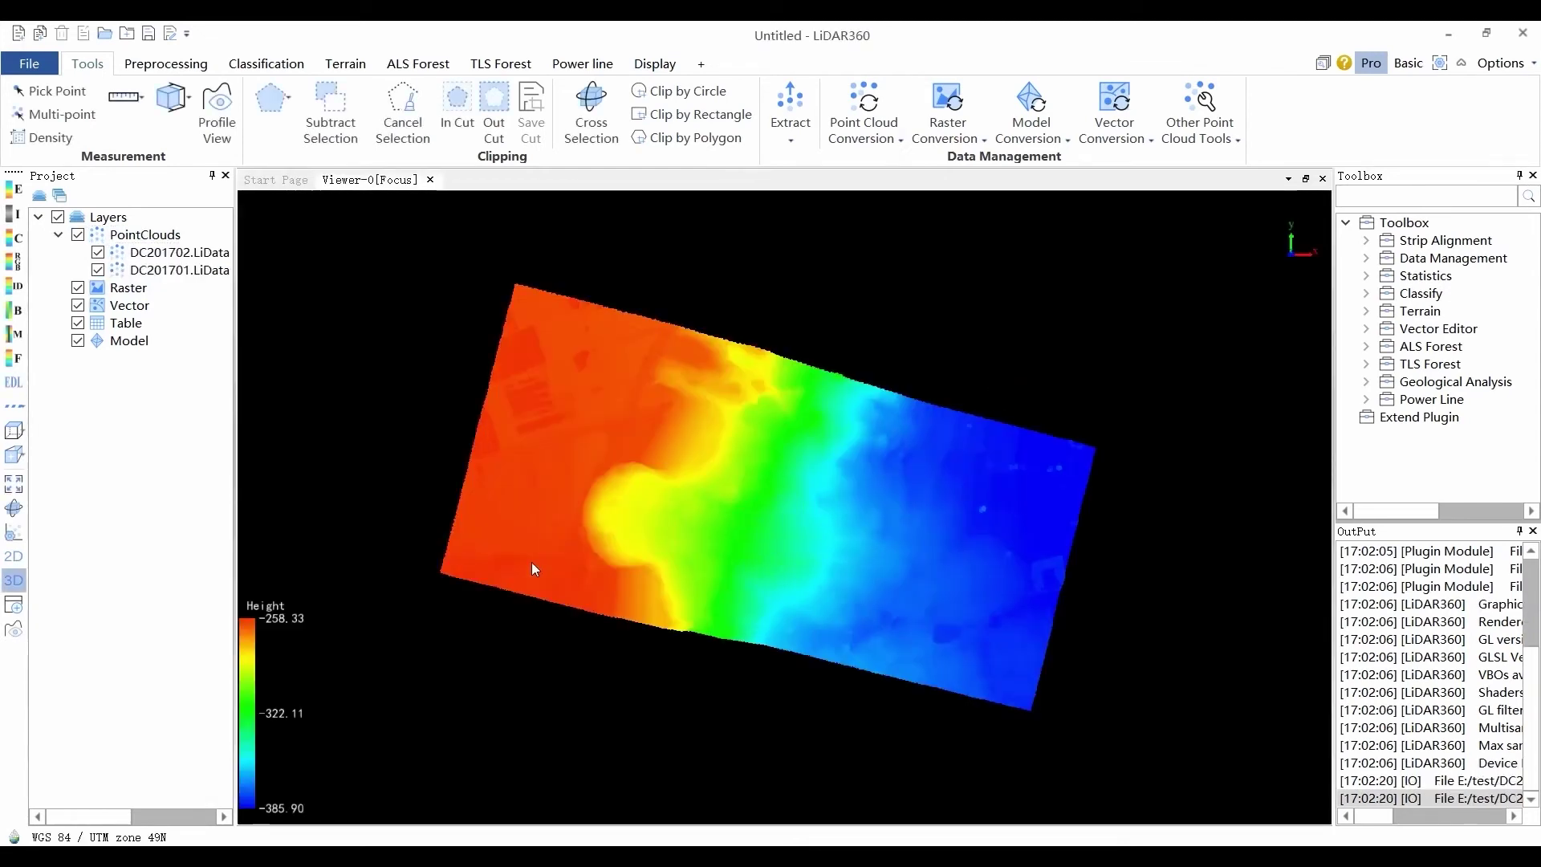
Shade the two point clouds with EDL, and set up Change Detection with DC201701.LiData as reference and DC201702.LiData as compared cloud
left_click(14, 382)
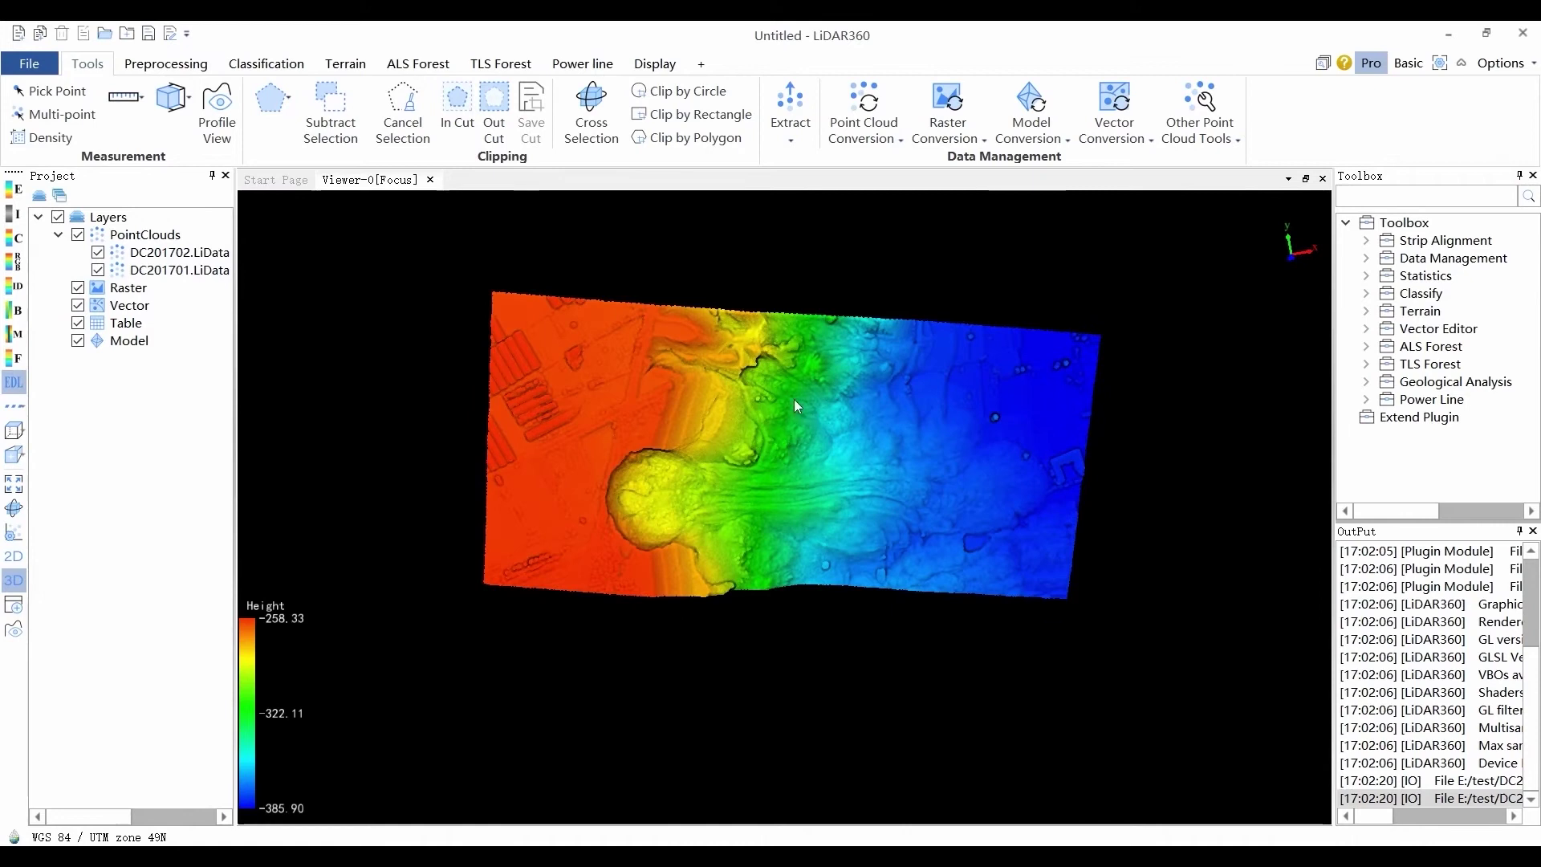
left_click_drag(804, 415, 795, 409)
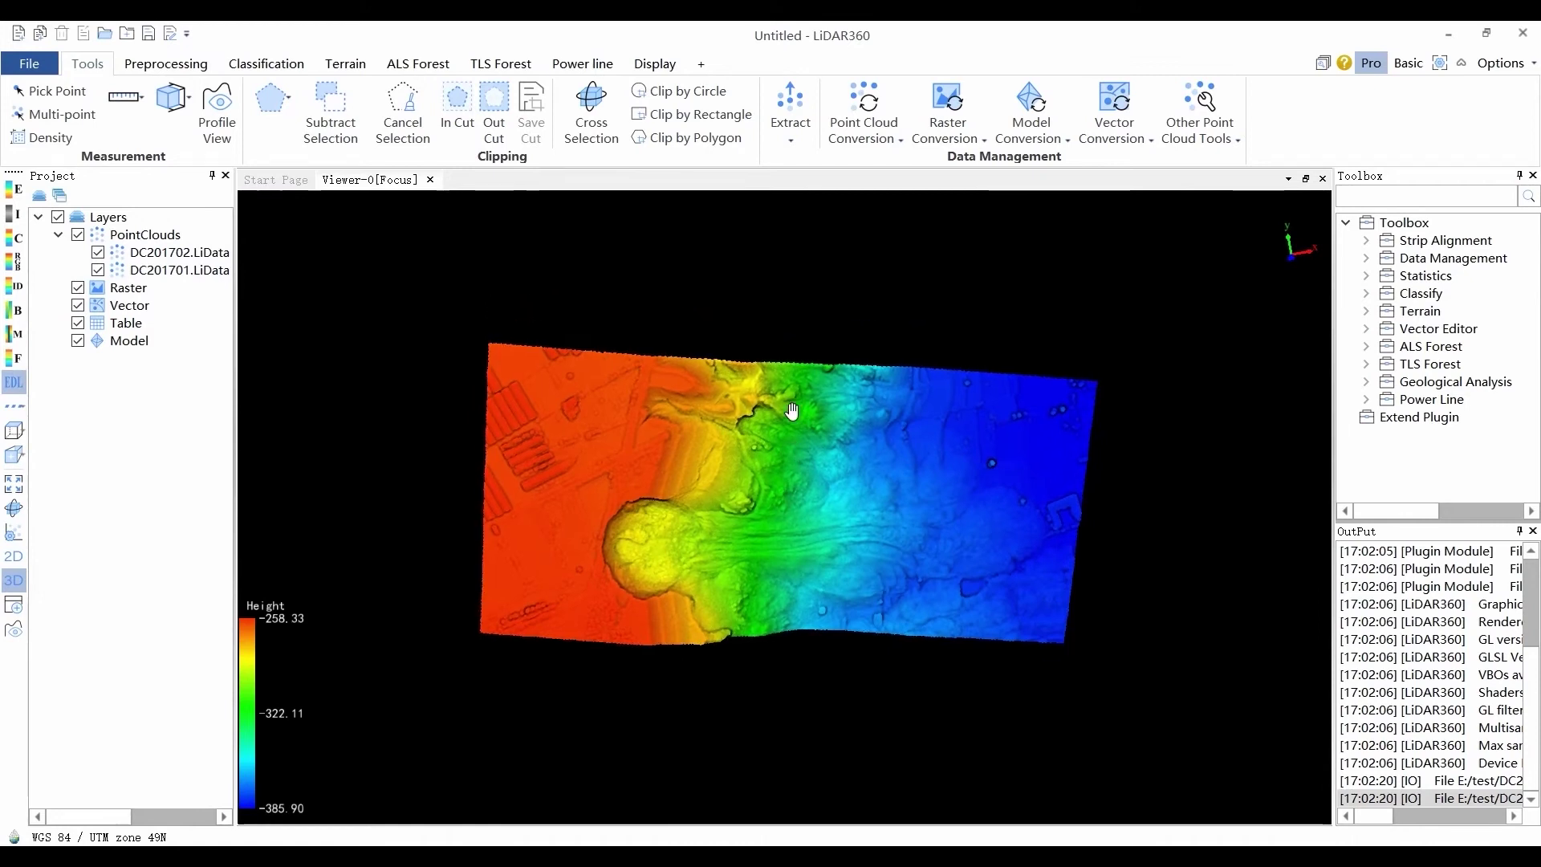
left_click(345, 64)
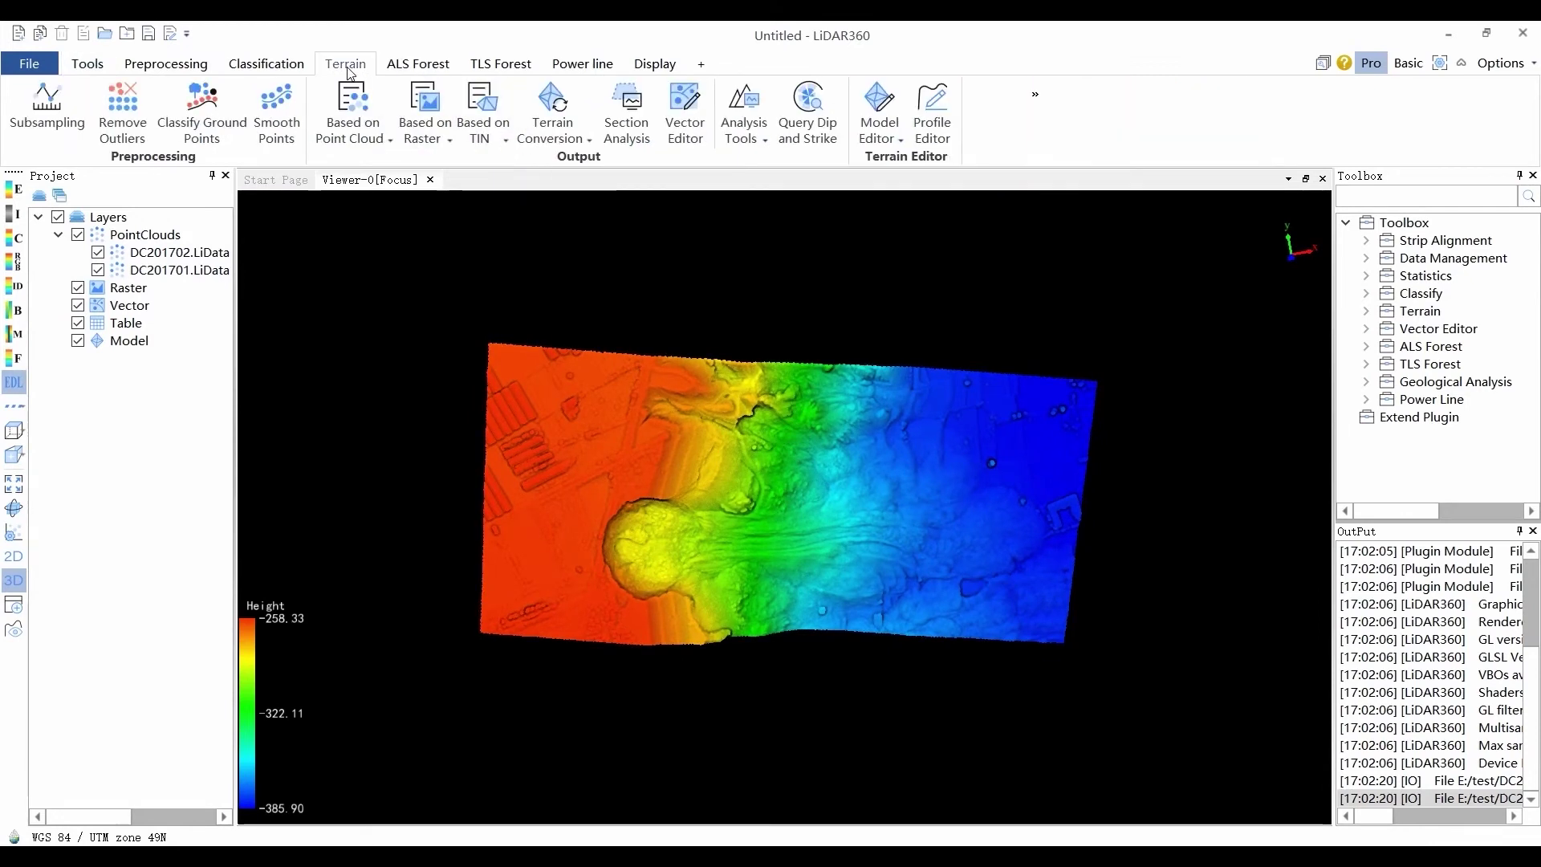
left_click(745, 137)
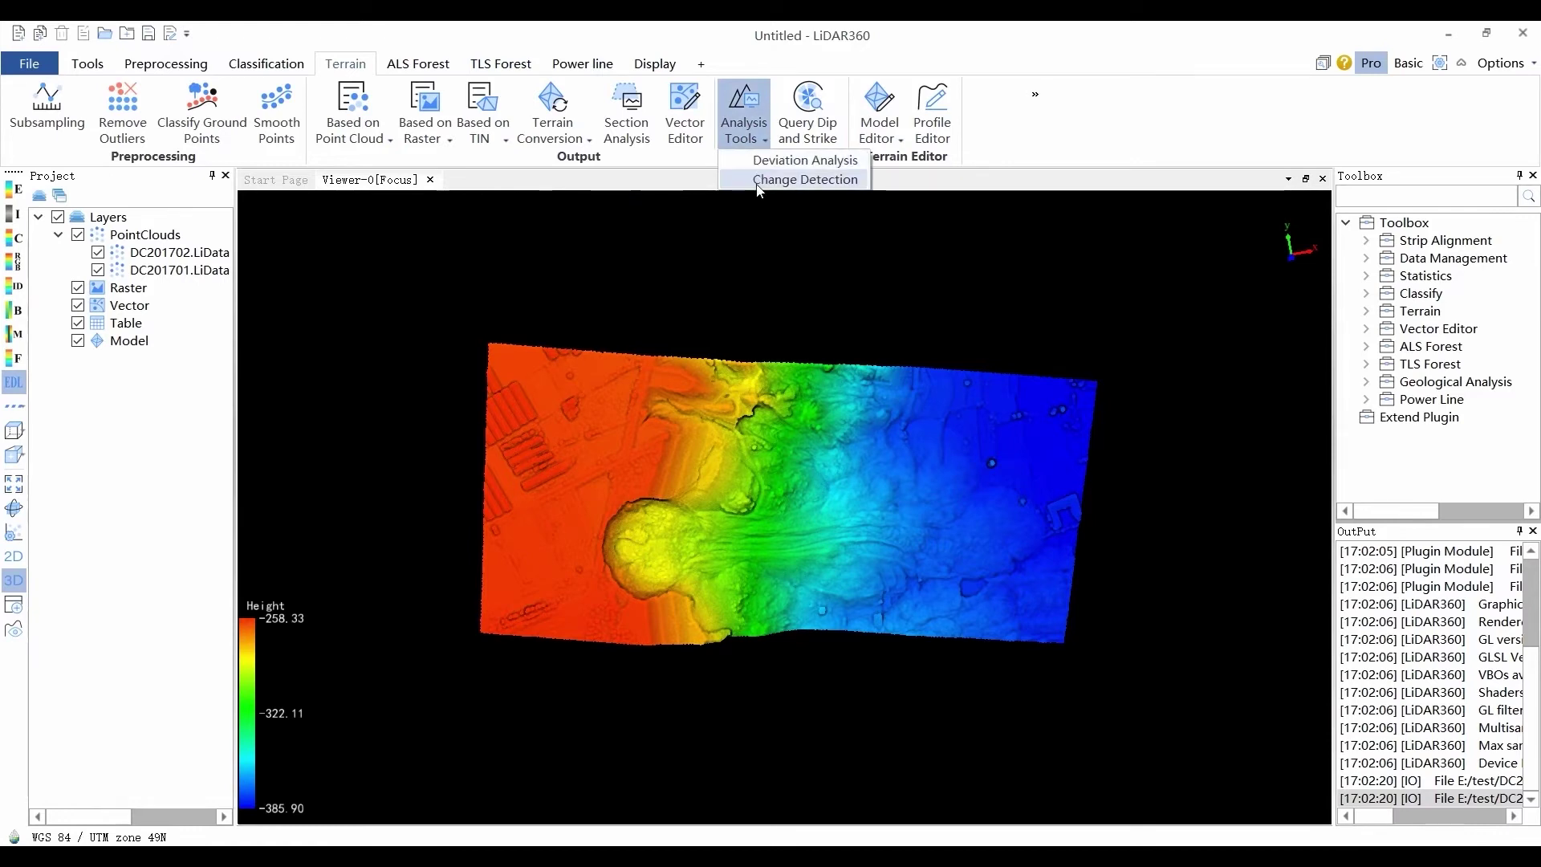
left_click(754, 181)
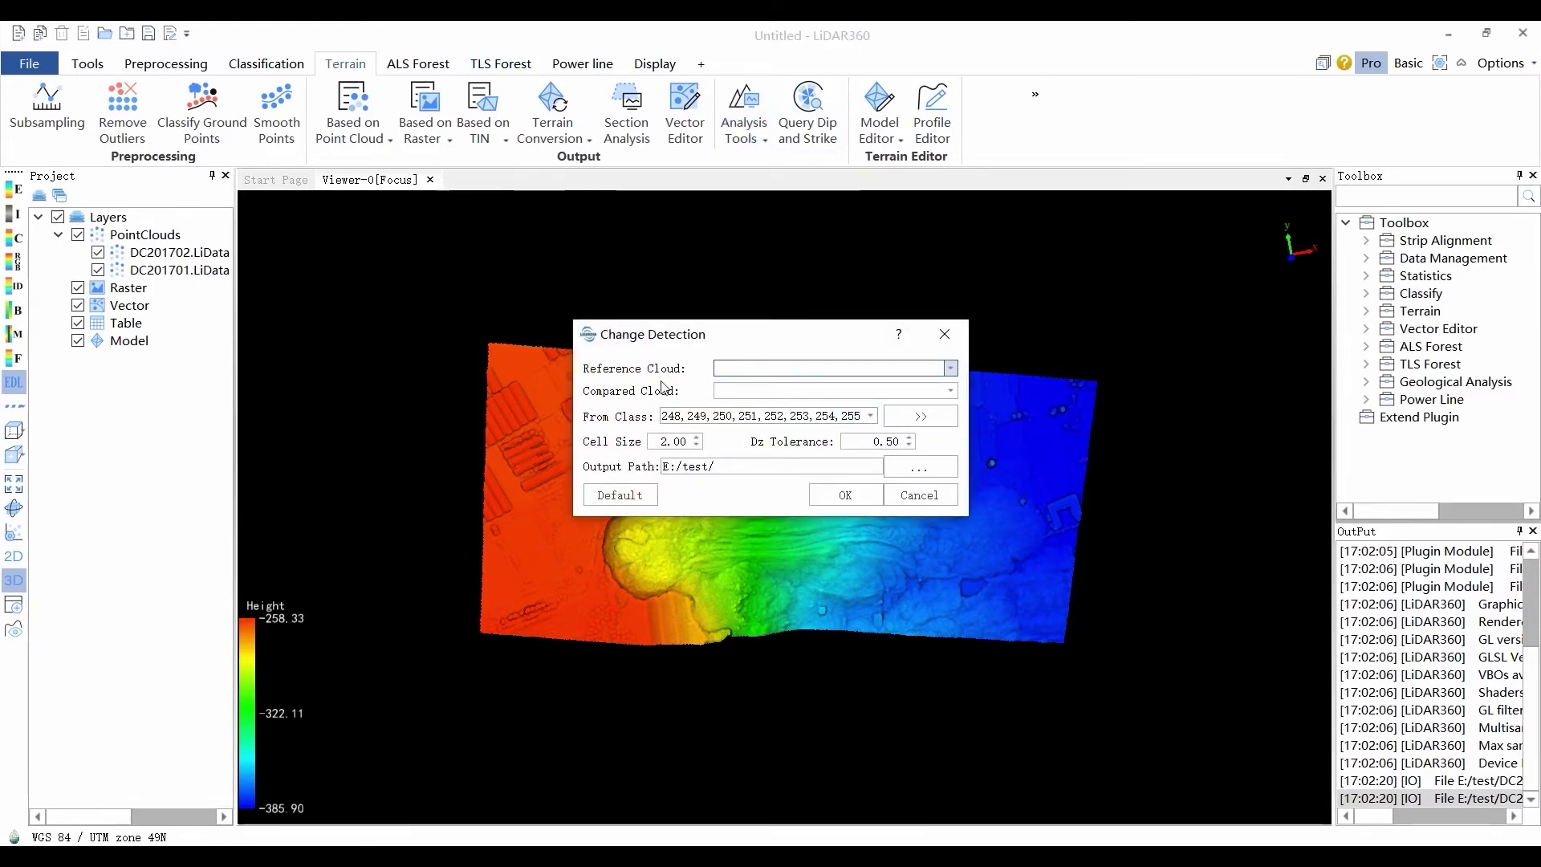
left_click(951, 368)
left_click(878, 383)
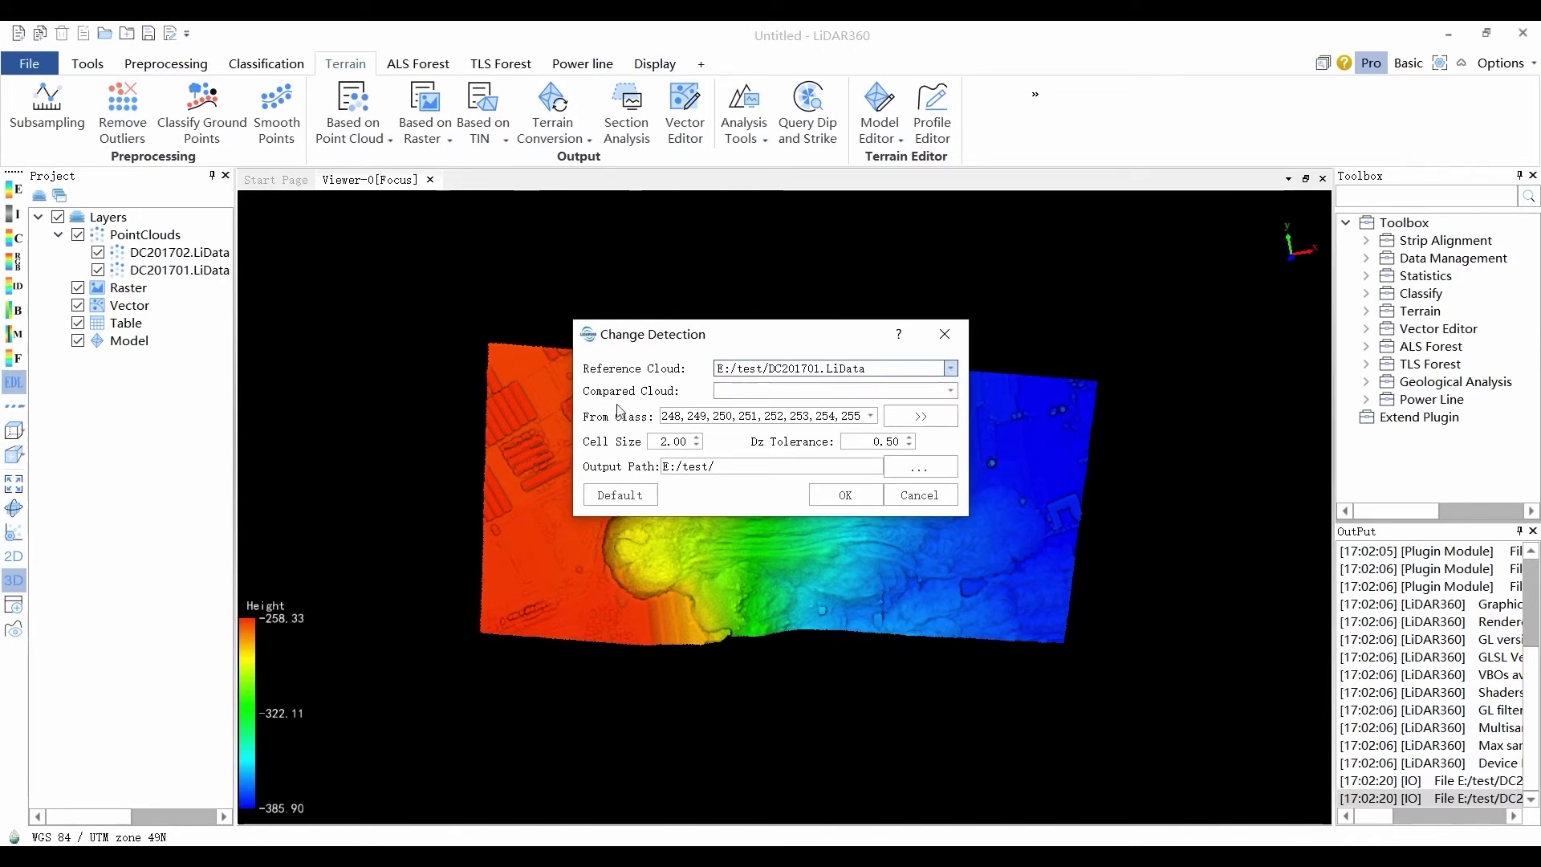
left_click(951, 390)
left_click(861, 415)
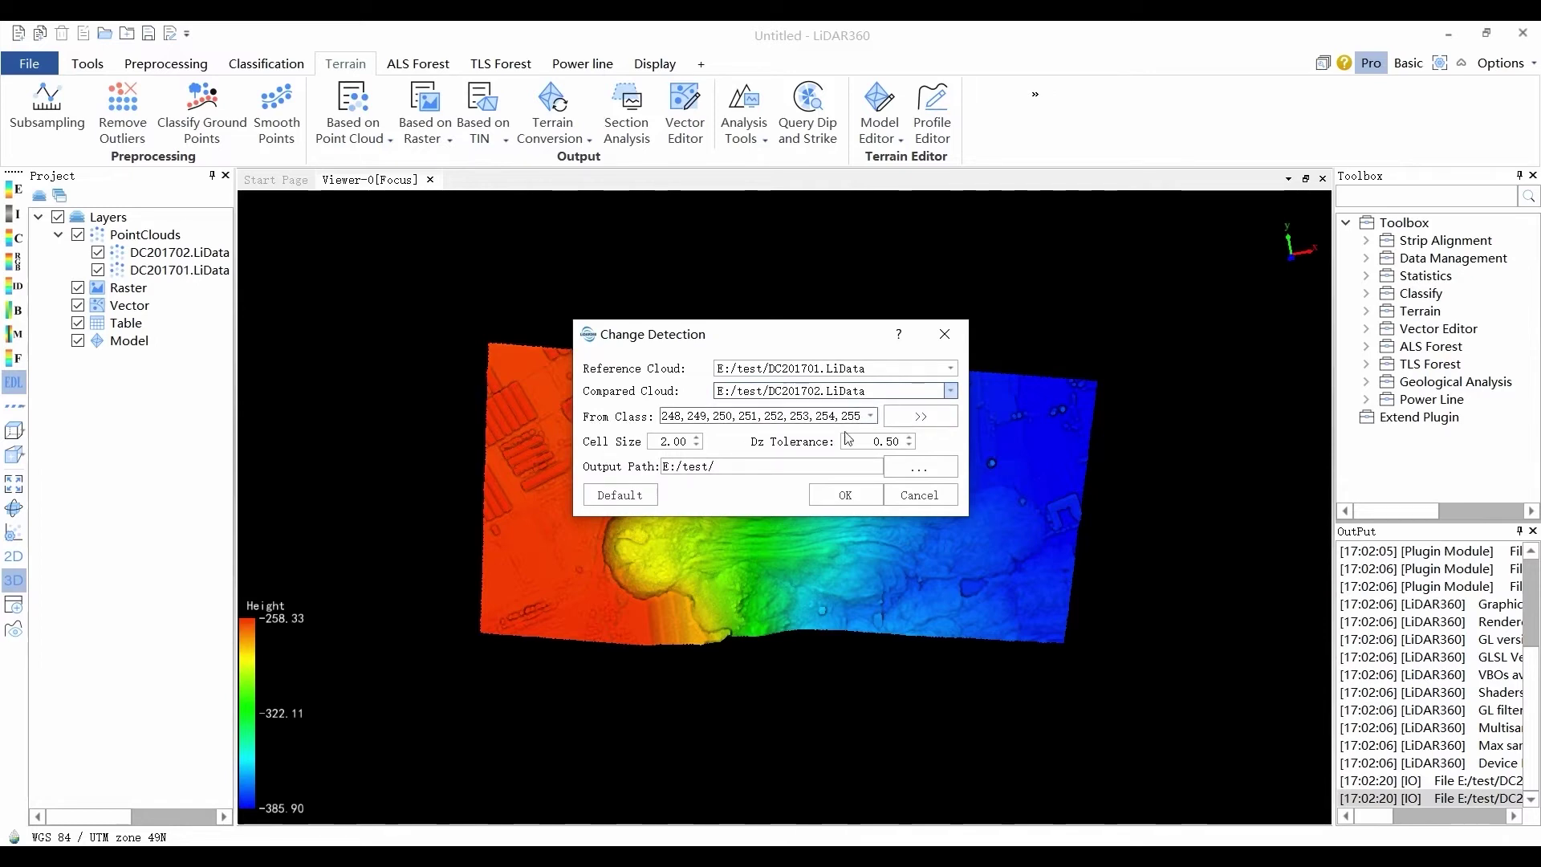
Run the change detection on all classes with cell size 2.00, Dz tolerance 0.50 and output path E:/test/, adding the result to the project
left_click(921, 416)
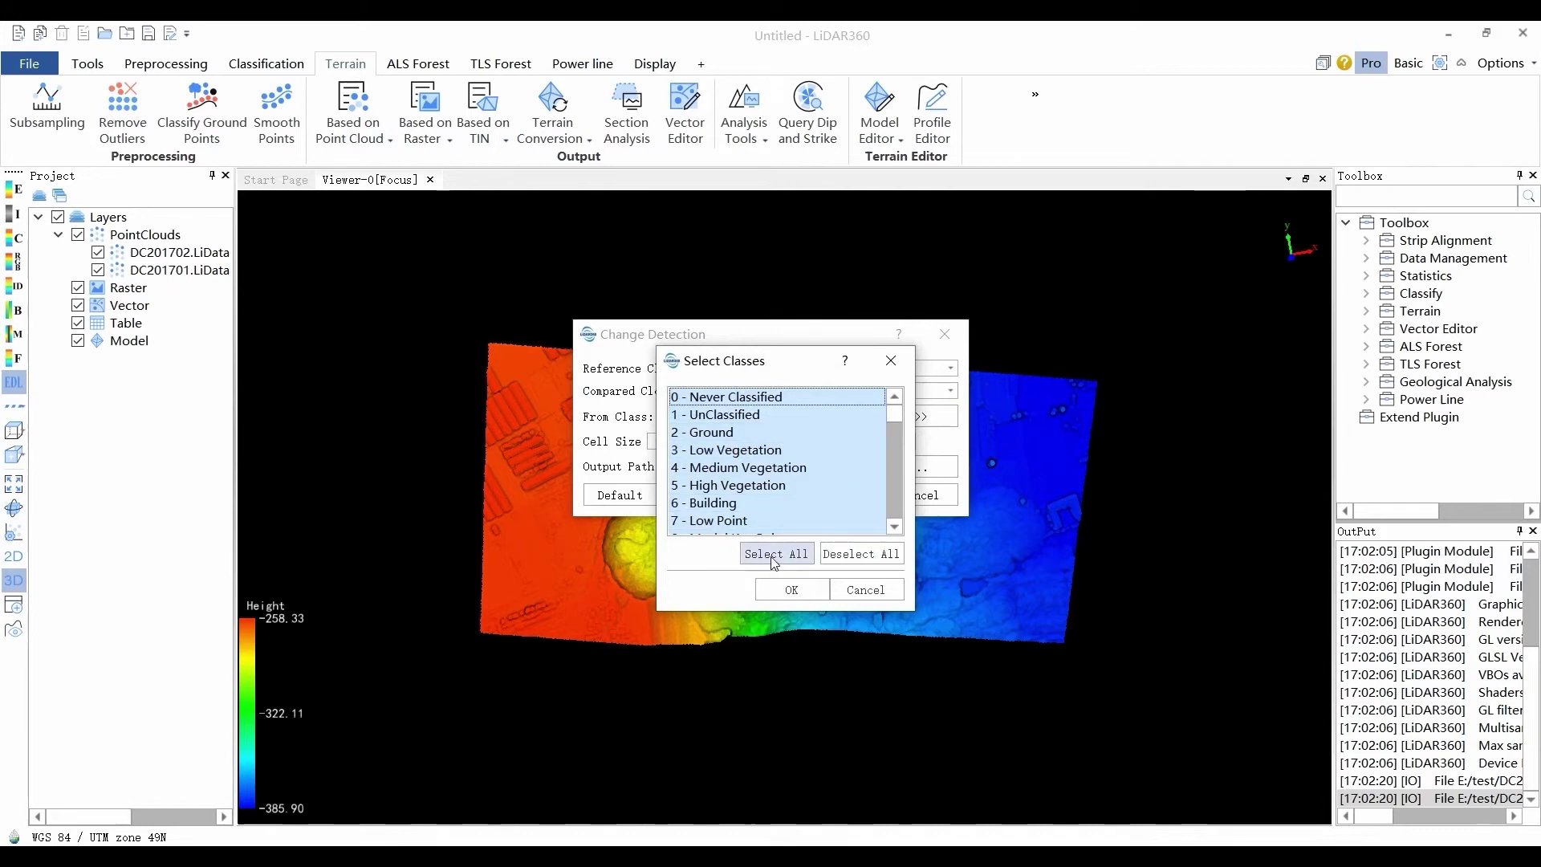
left_click(788, 584)
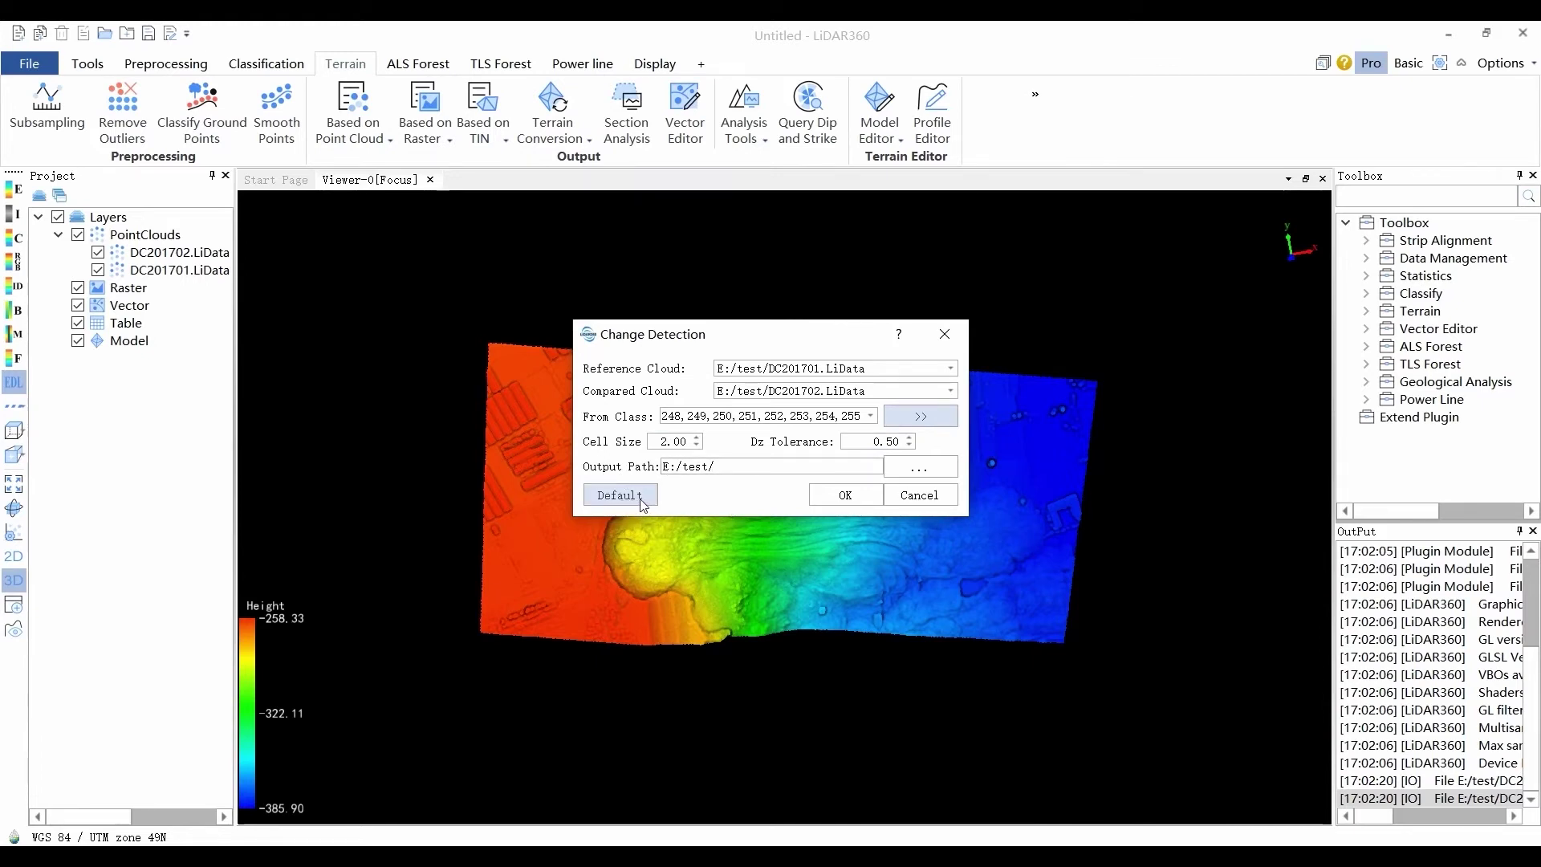
left_click(827, 491)
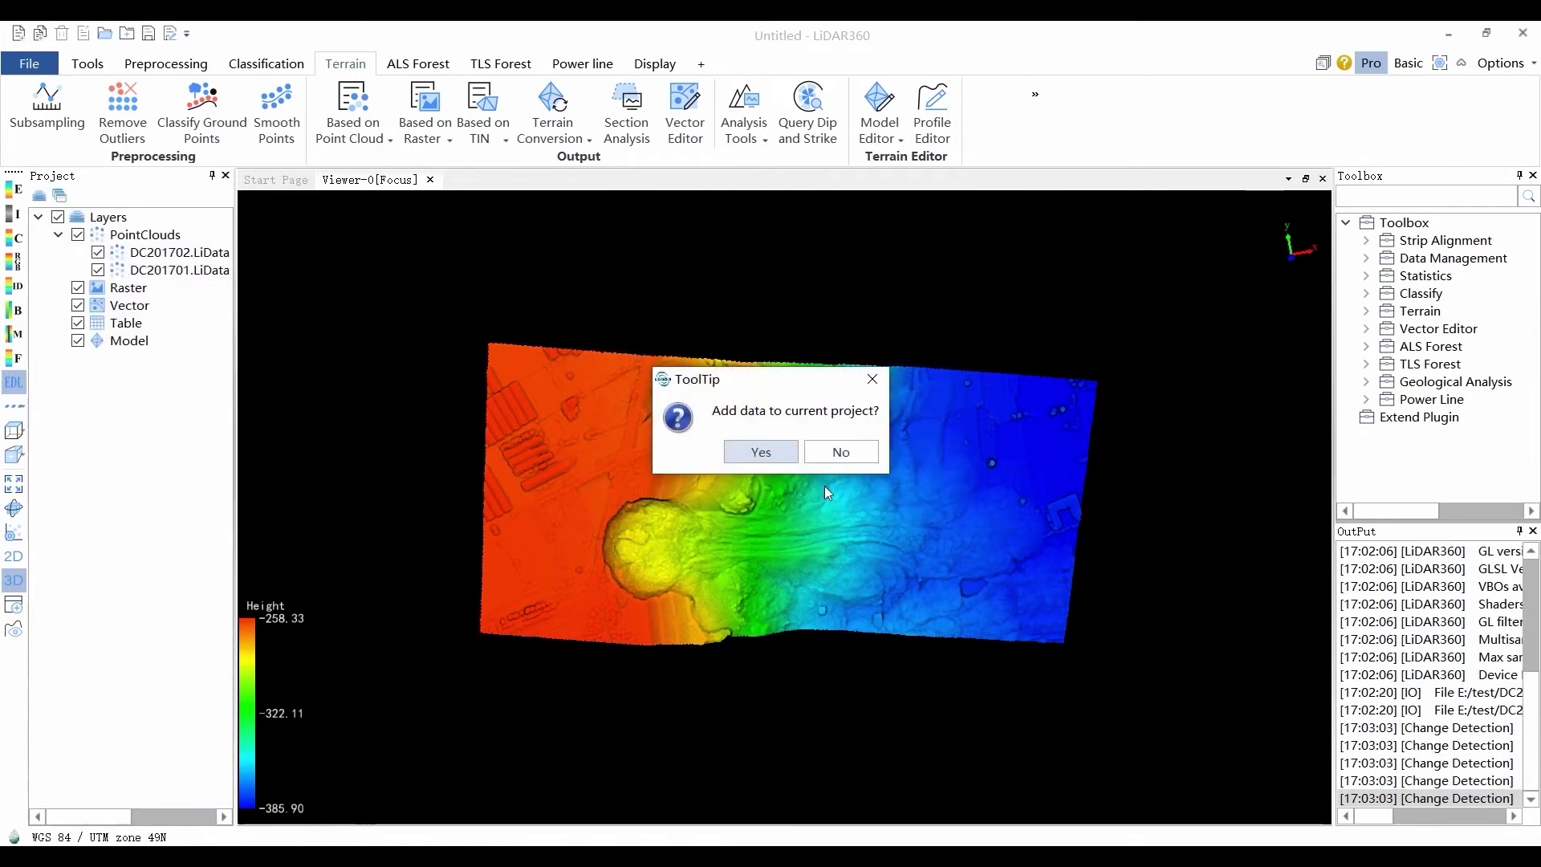
left_click(757, 459)
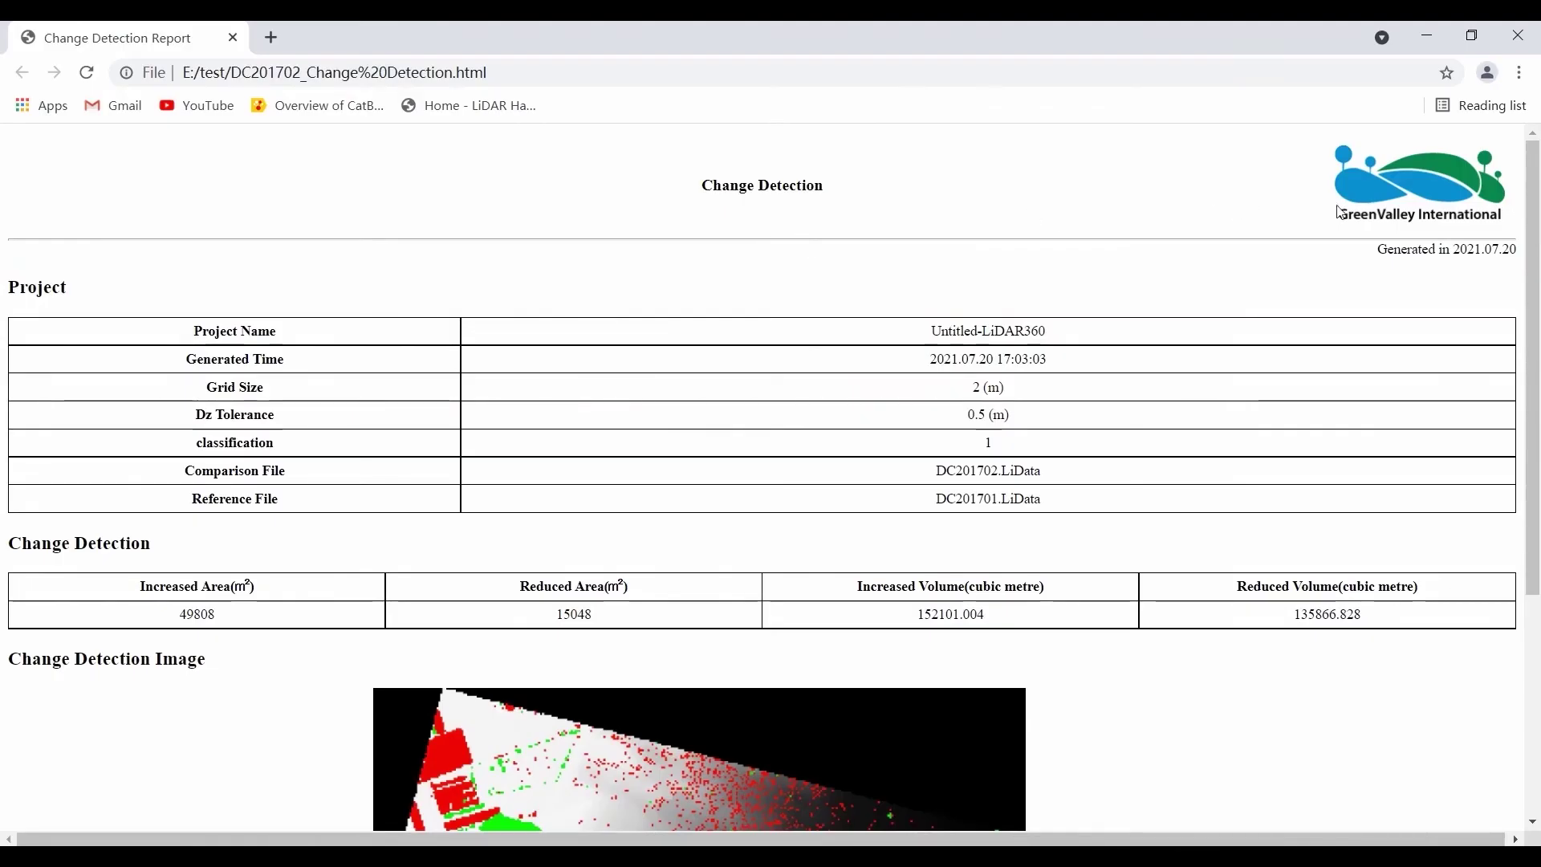
Look through the Change Detection HTML report and the X, Y and diff values in the ChangeDetectionKernel table
left_click_drag(1537, 212, 1537, 268)
scroll(1469, 337, "down", 3)
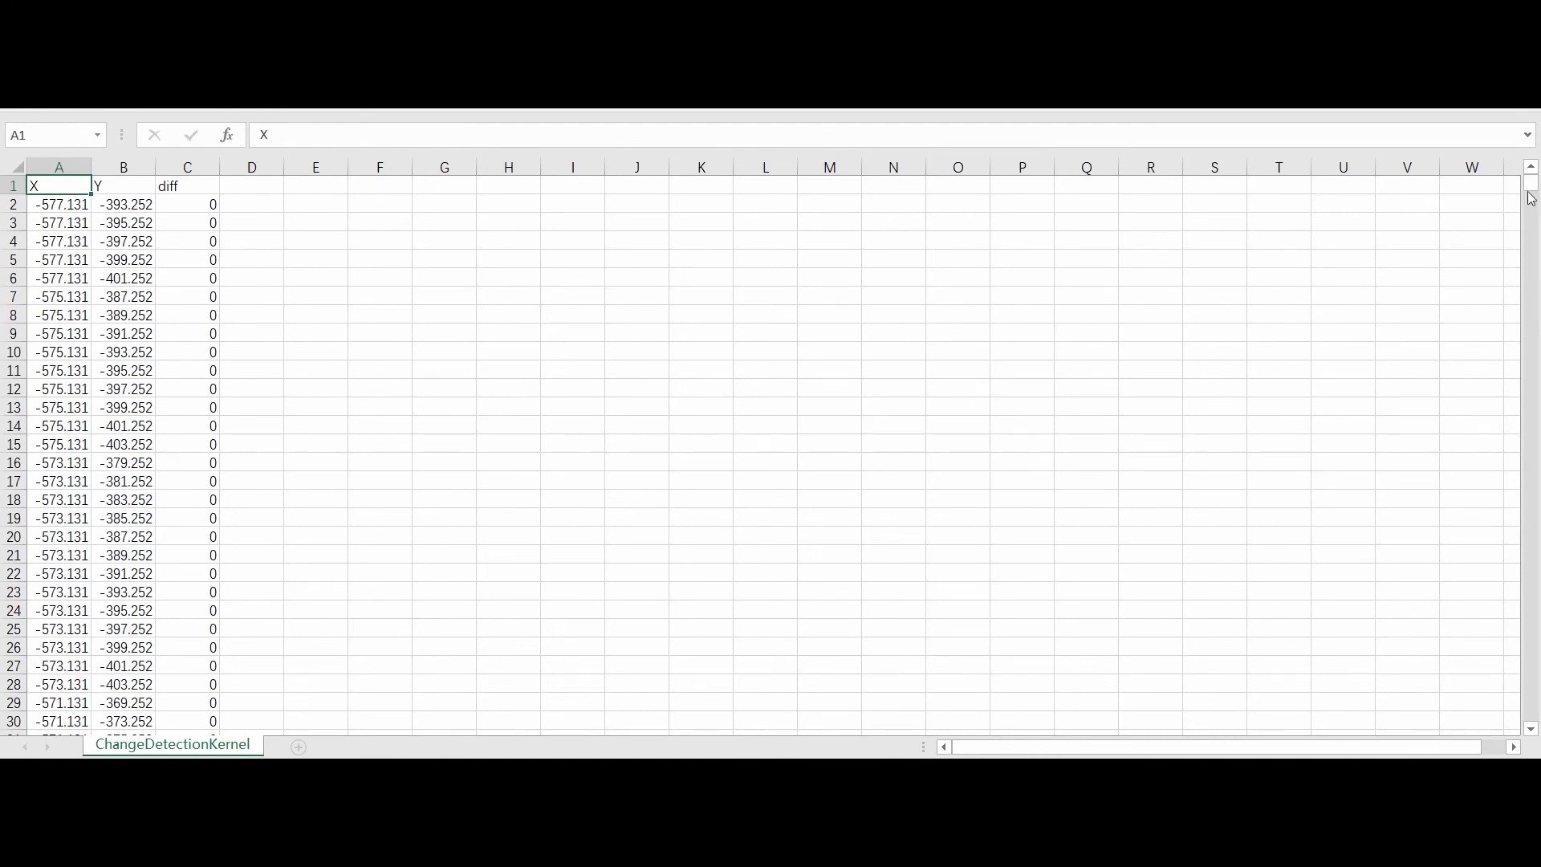
left_click_drag(1531, 199, 1534, 737)
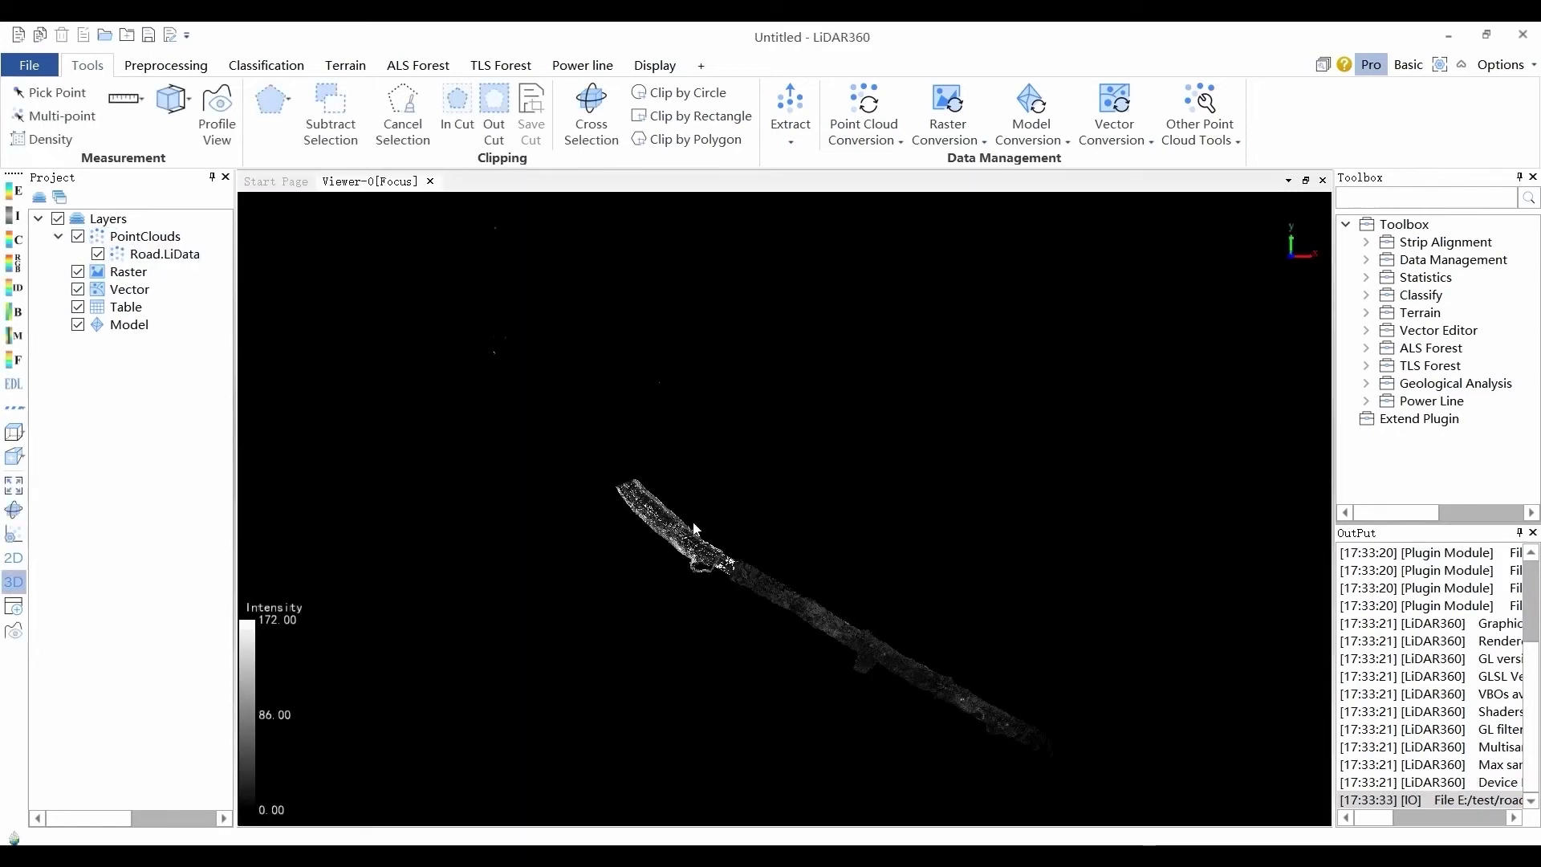
Color the Road.LiData point cloud by height, turn on EDL shading, and inspect the road corridor
left_click(14, 191)
left_click(722, 494)
left_click(14, 384)
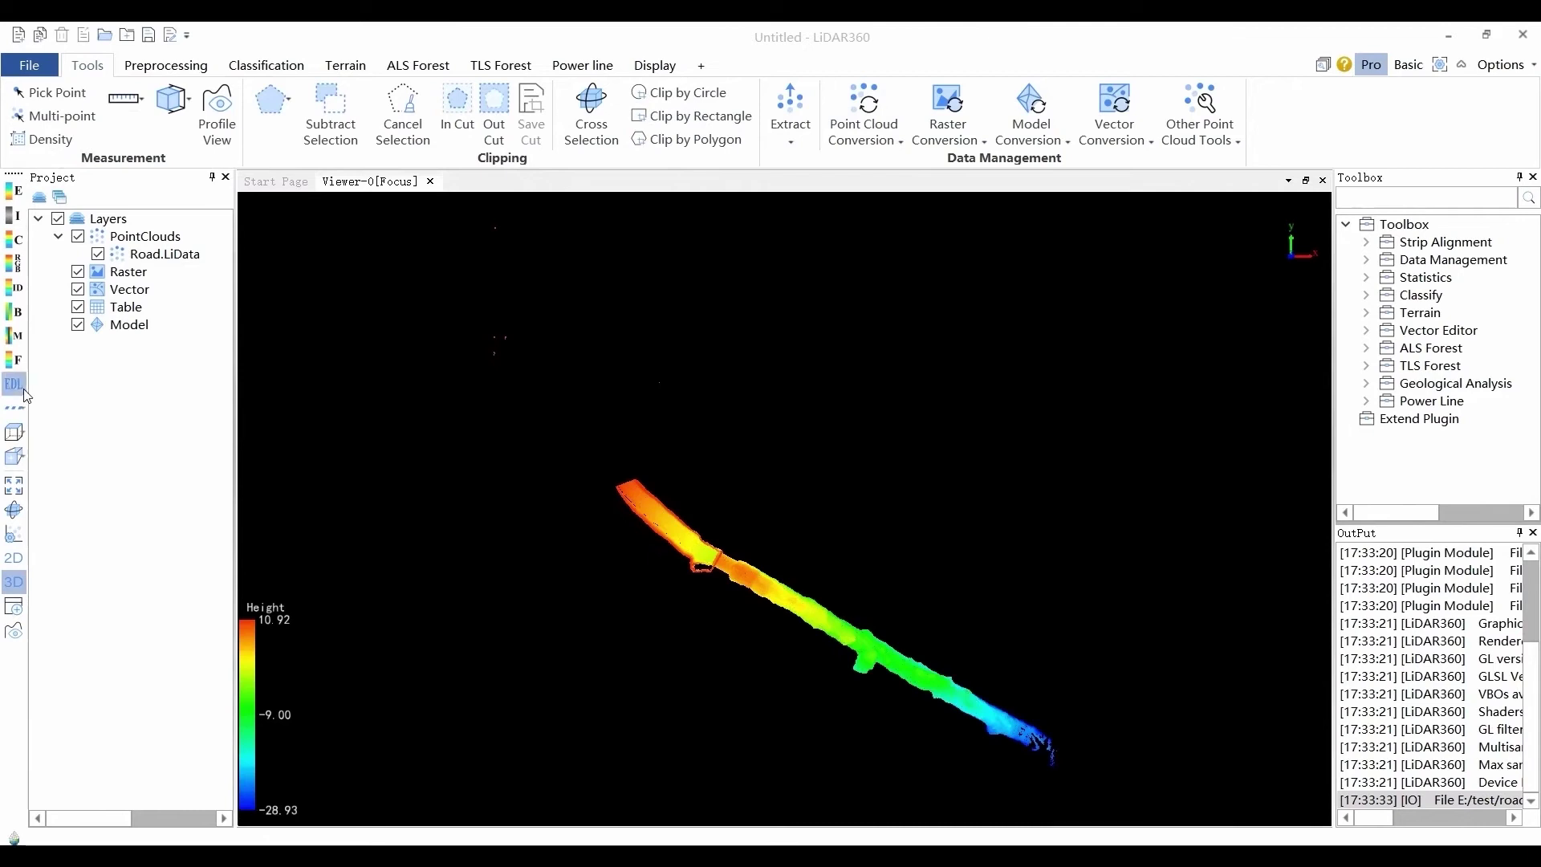
left_click(164, 254)
left_click_drag(242, 328, 881, 639)
scroll(879, 632, "up", 10)
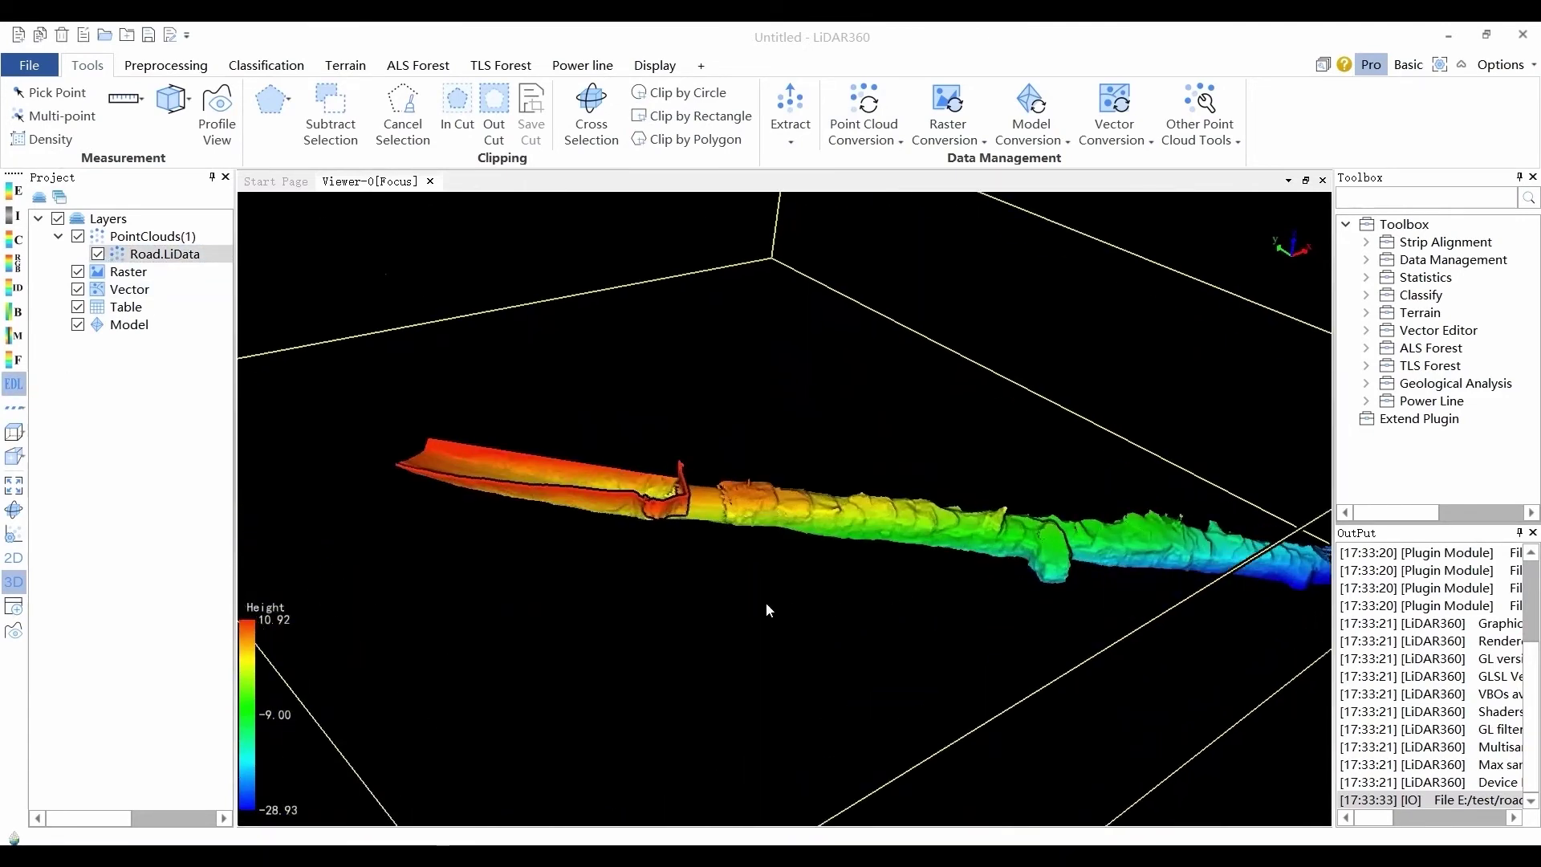
scroll(767, 683, "up", 3)
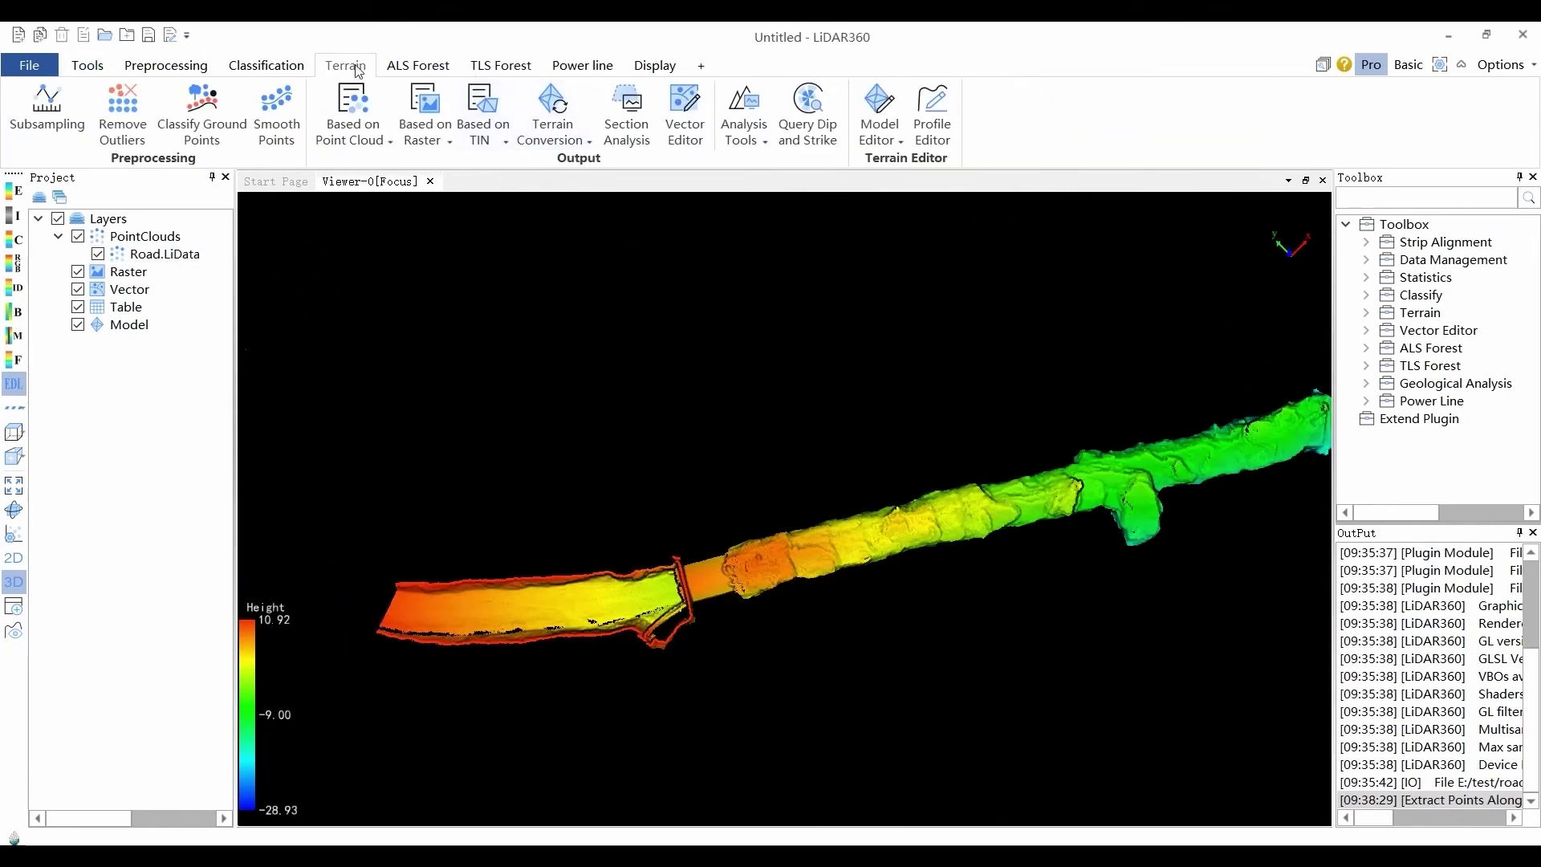
Open Section Analysis and start an editing session for the Road.LiData point cloud
left_click(644, 140)
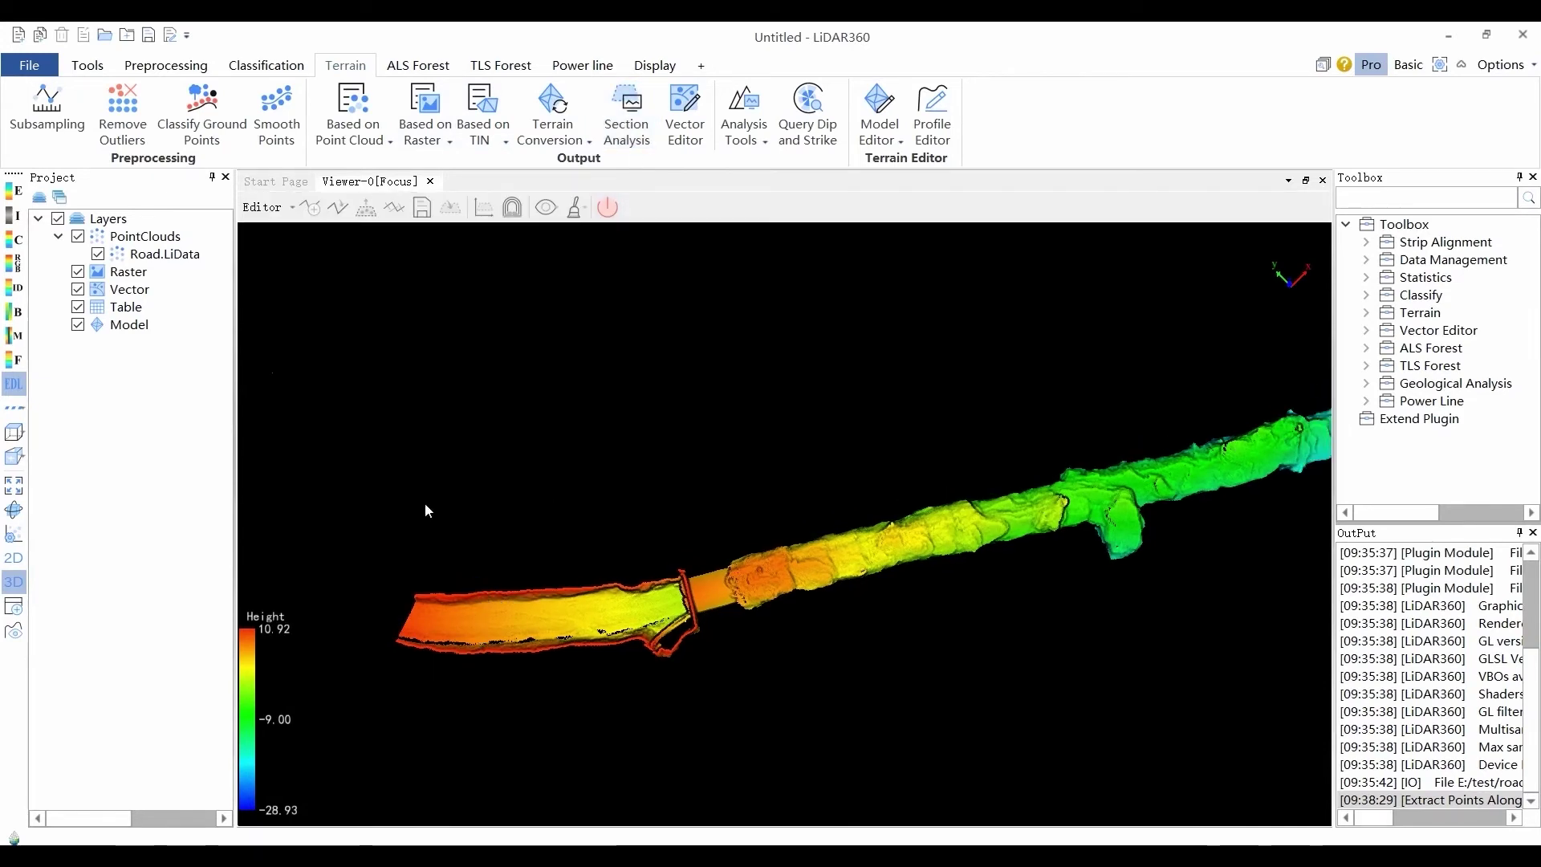
left_click(269, 207)
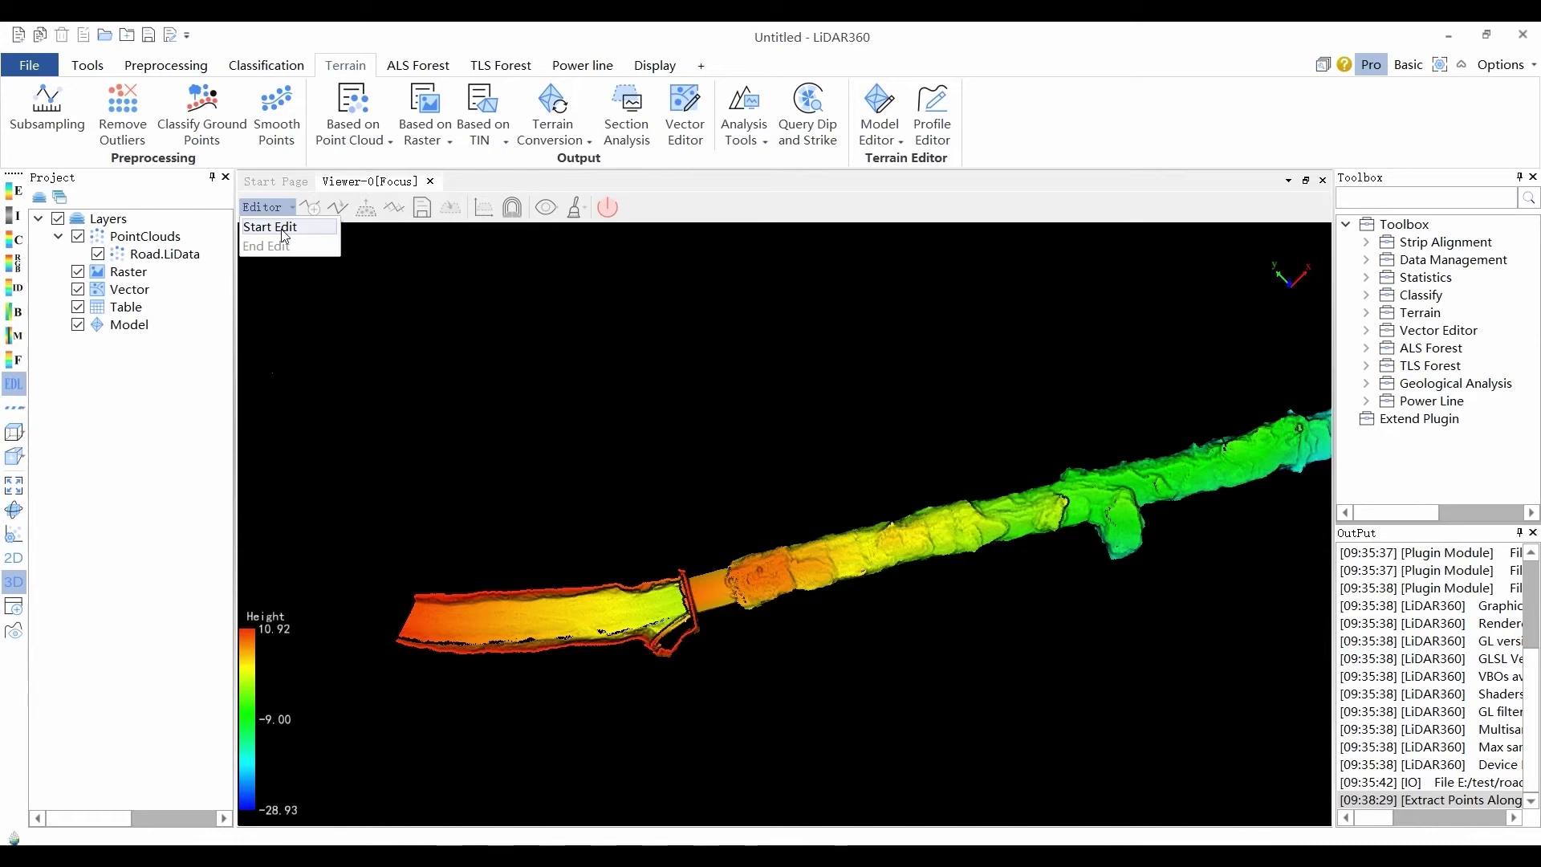
left_click(282, 231)
left_click(269, 207)
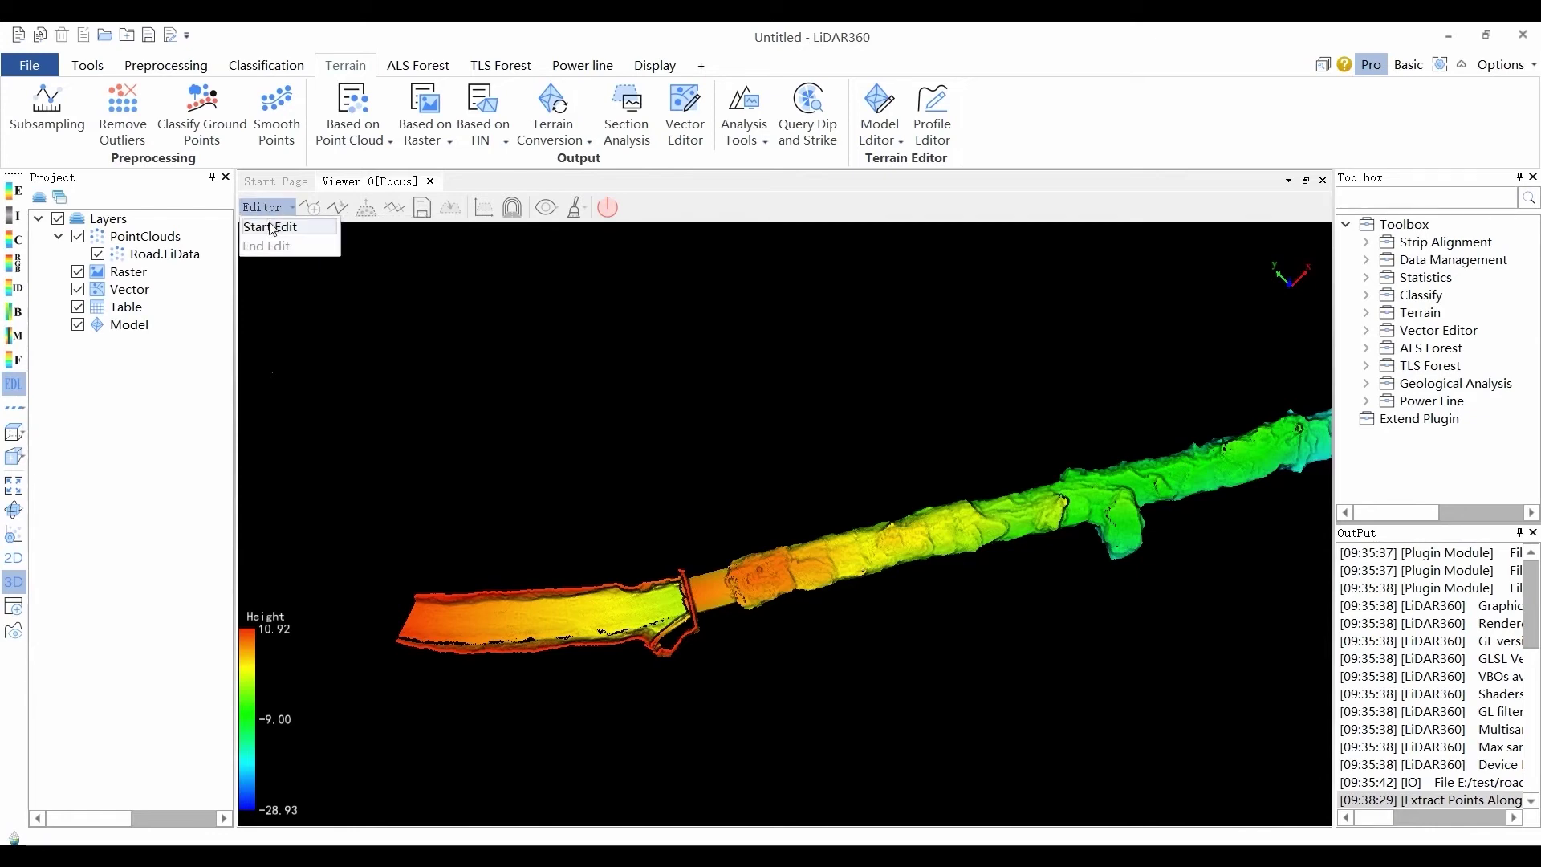
left_click(283, 231)
left_click(774, 473)
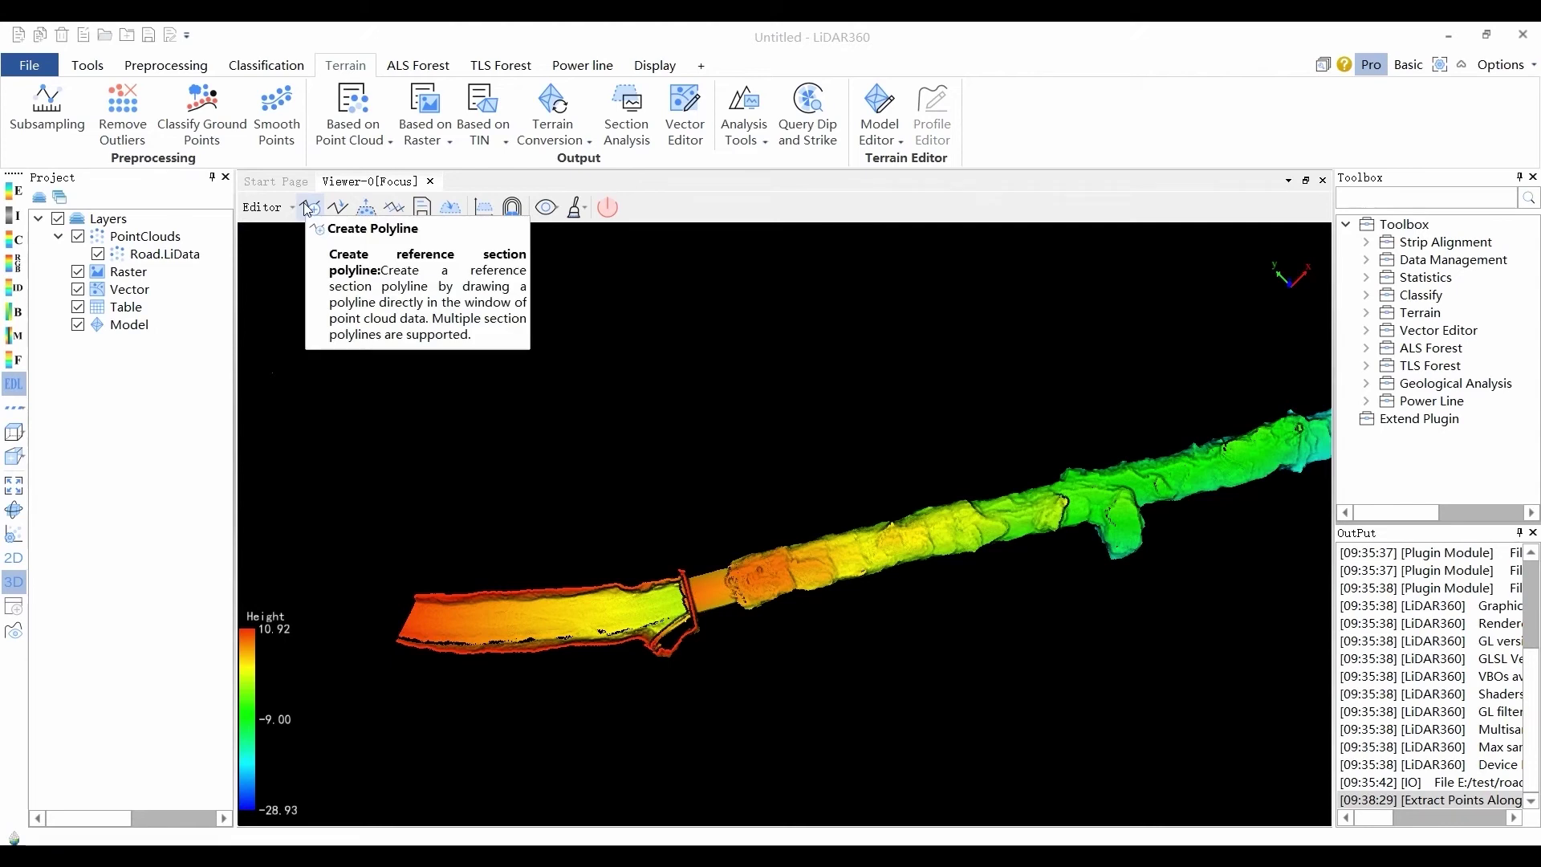
Draw three reference section polylines across the wide orange-to-yellow end of the road
left_click(307, 208)
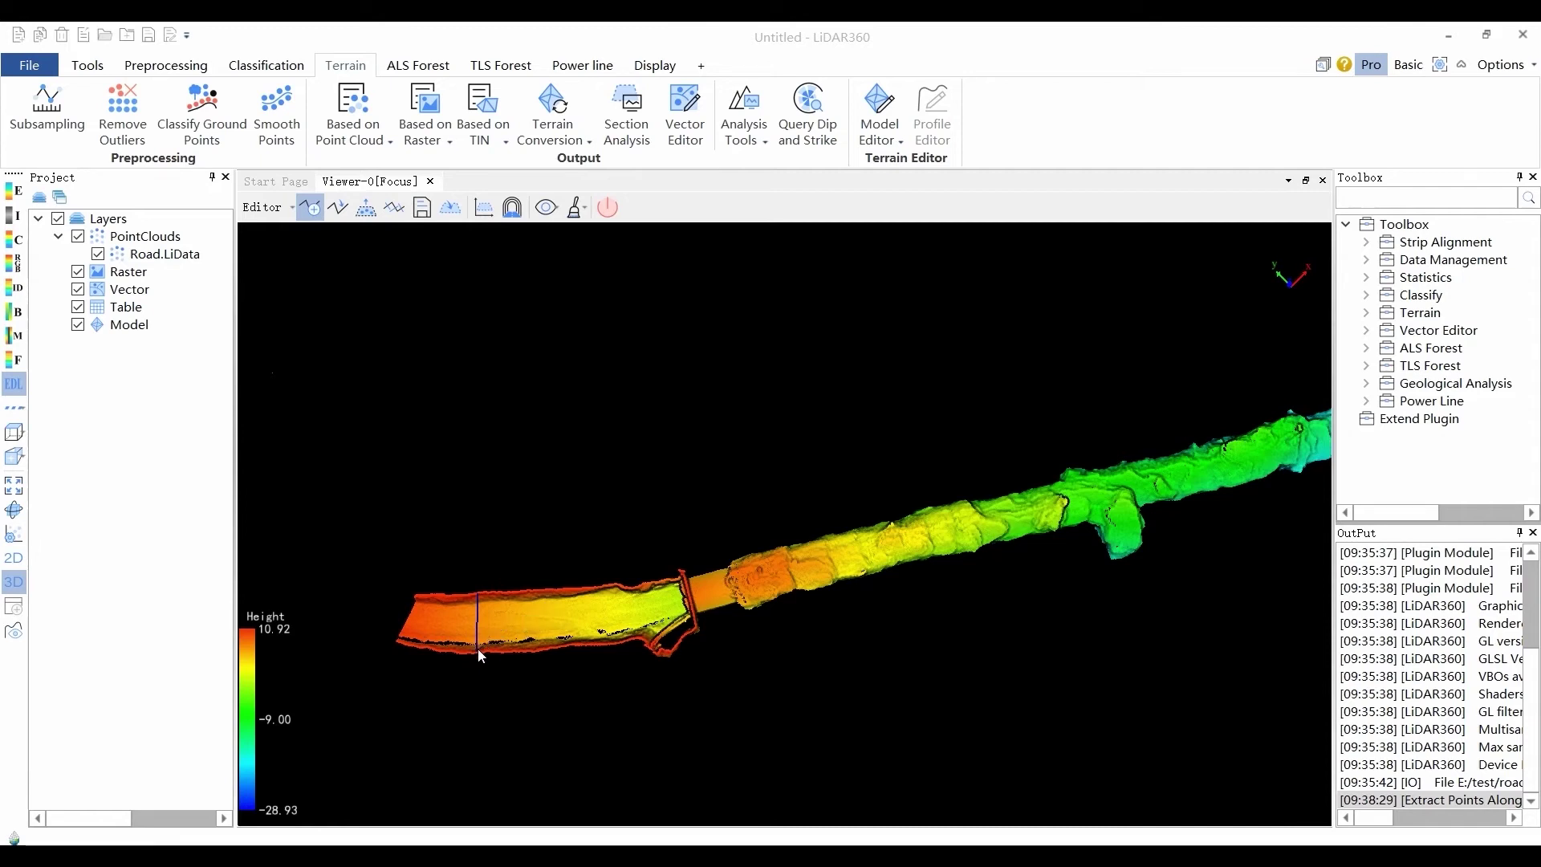
left_click(554, 592)
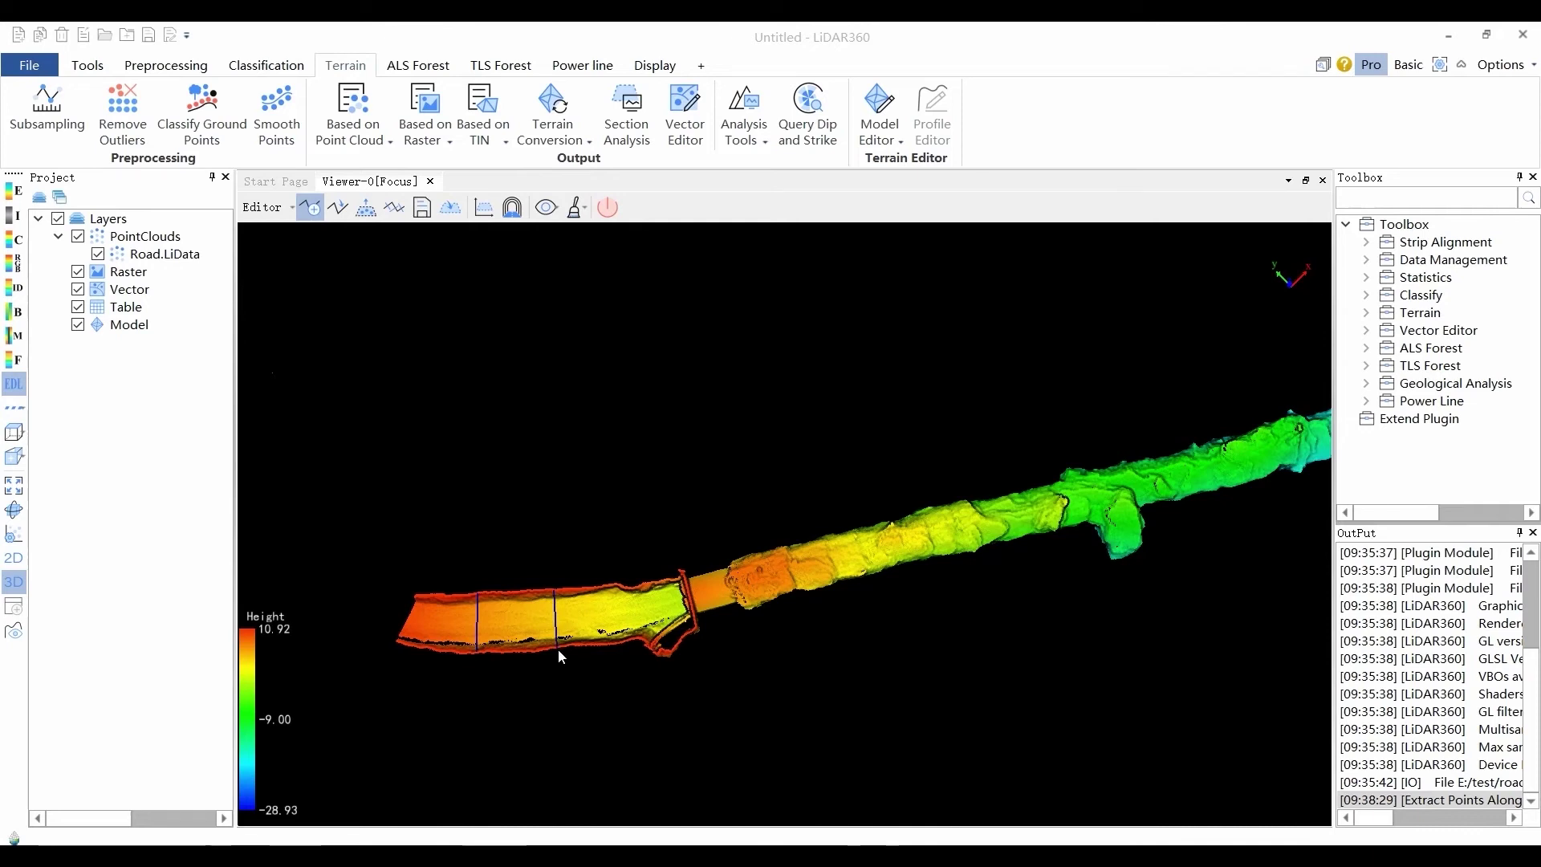
left_click(557, 648)
left_click(616, 643)
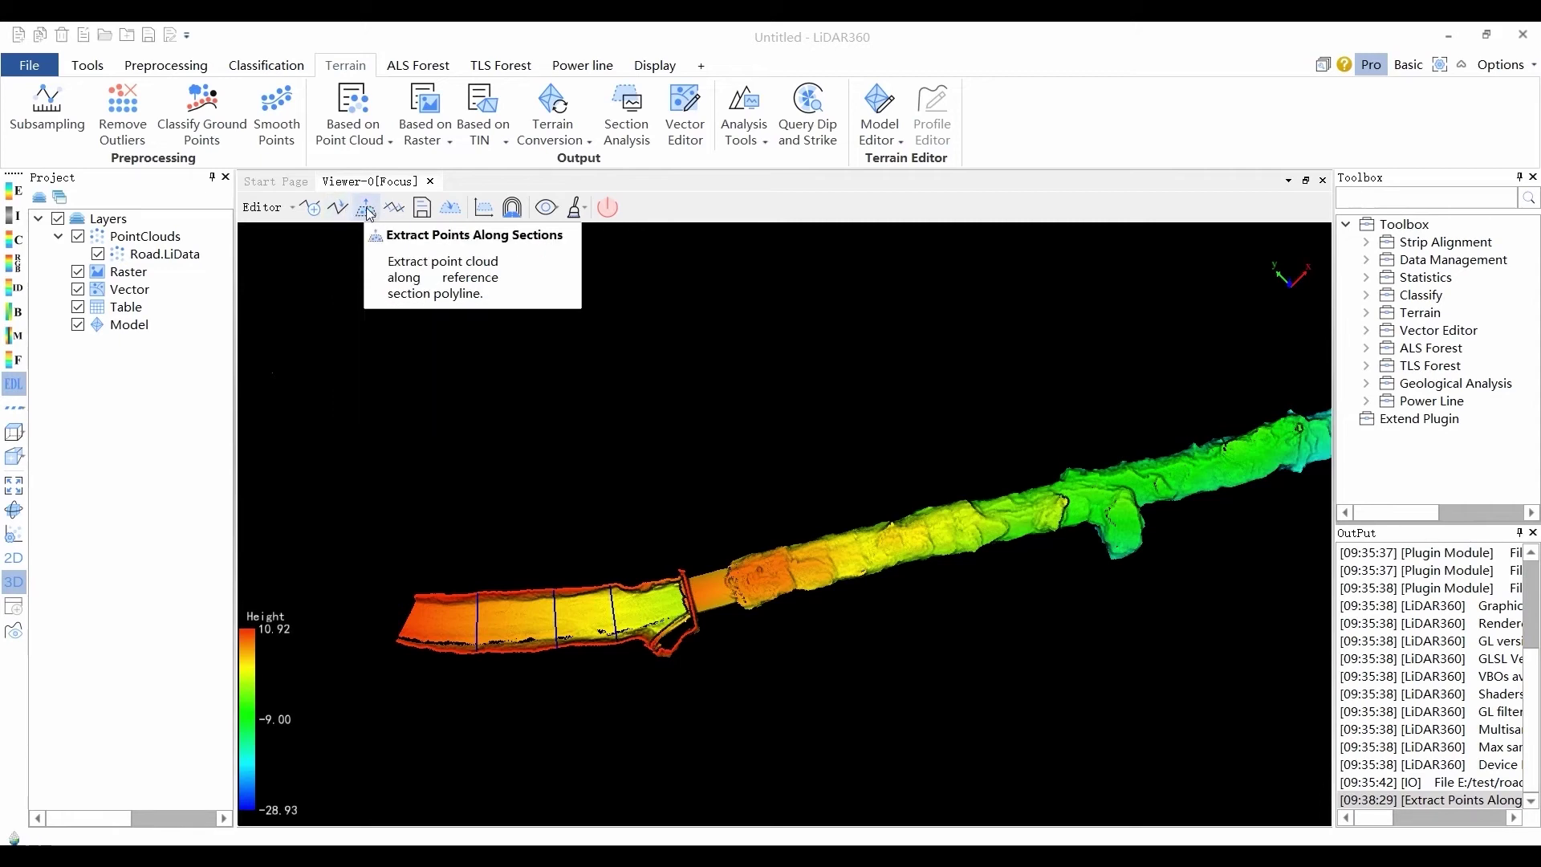
Preview the drawn sections and export the points along CentralAxis2 with a buffer size of 1.00 m
left_click(366, 209)
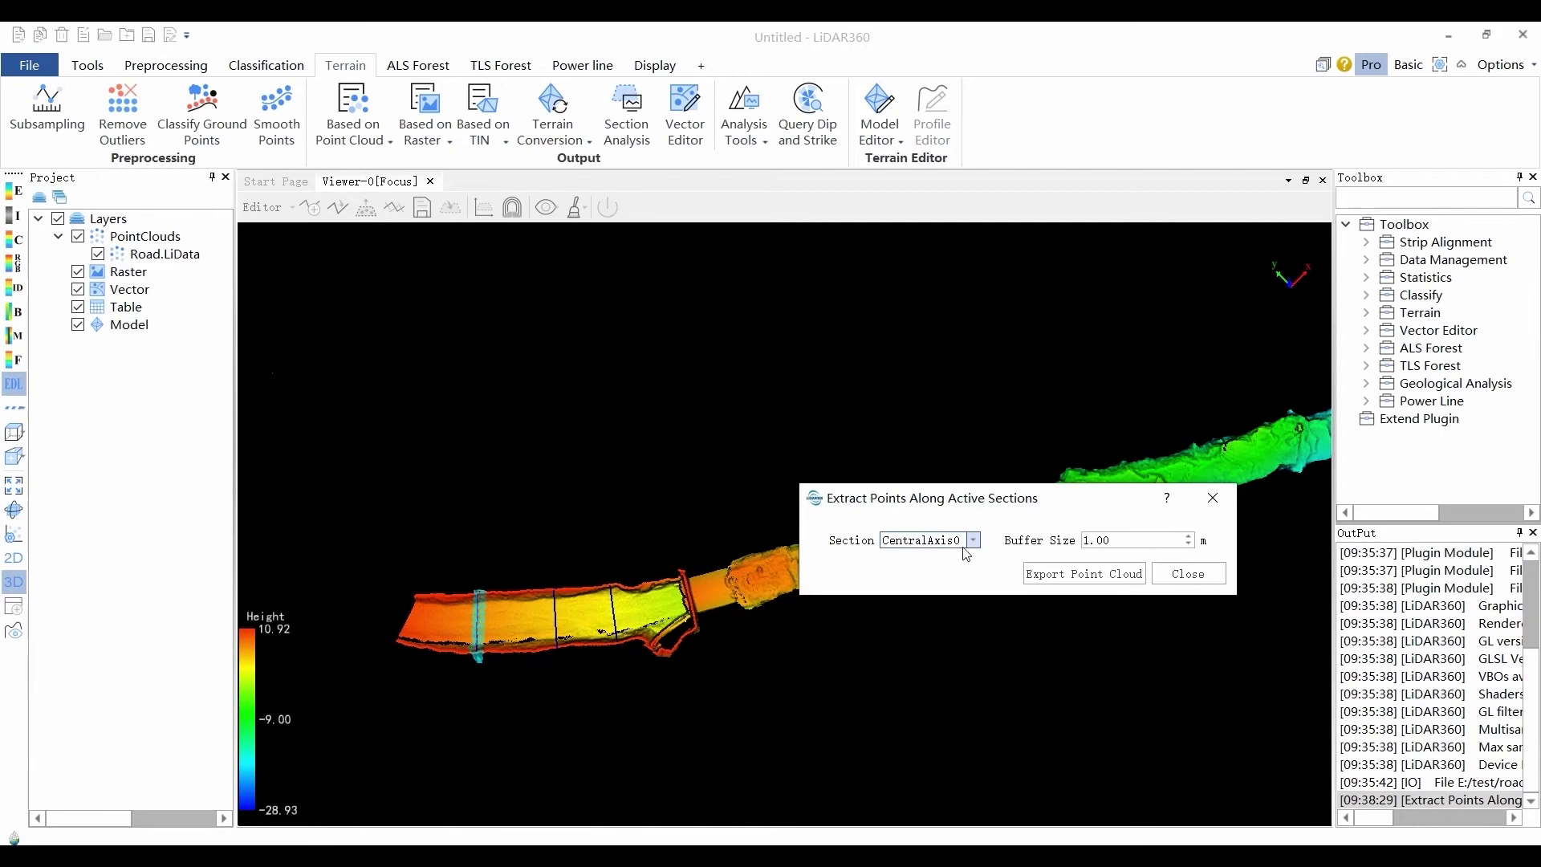
left_click(963, 547)
left_click(960, 559)
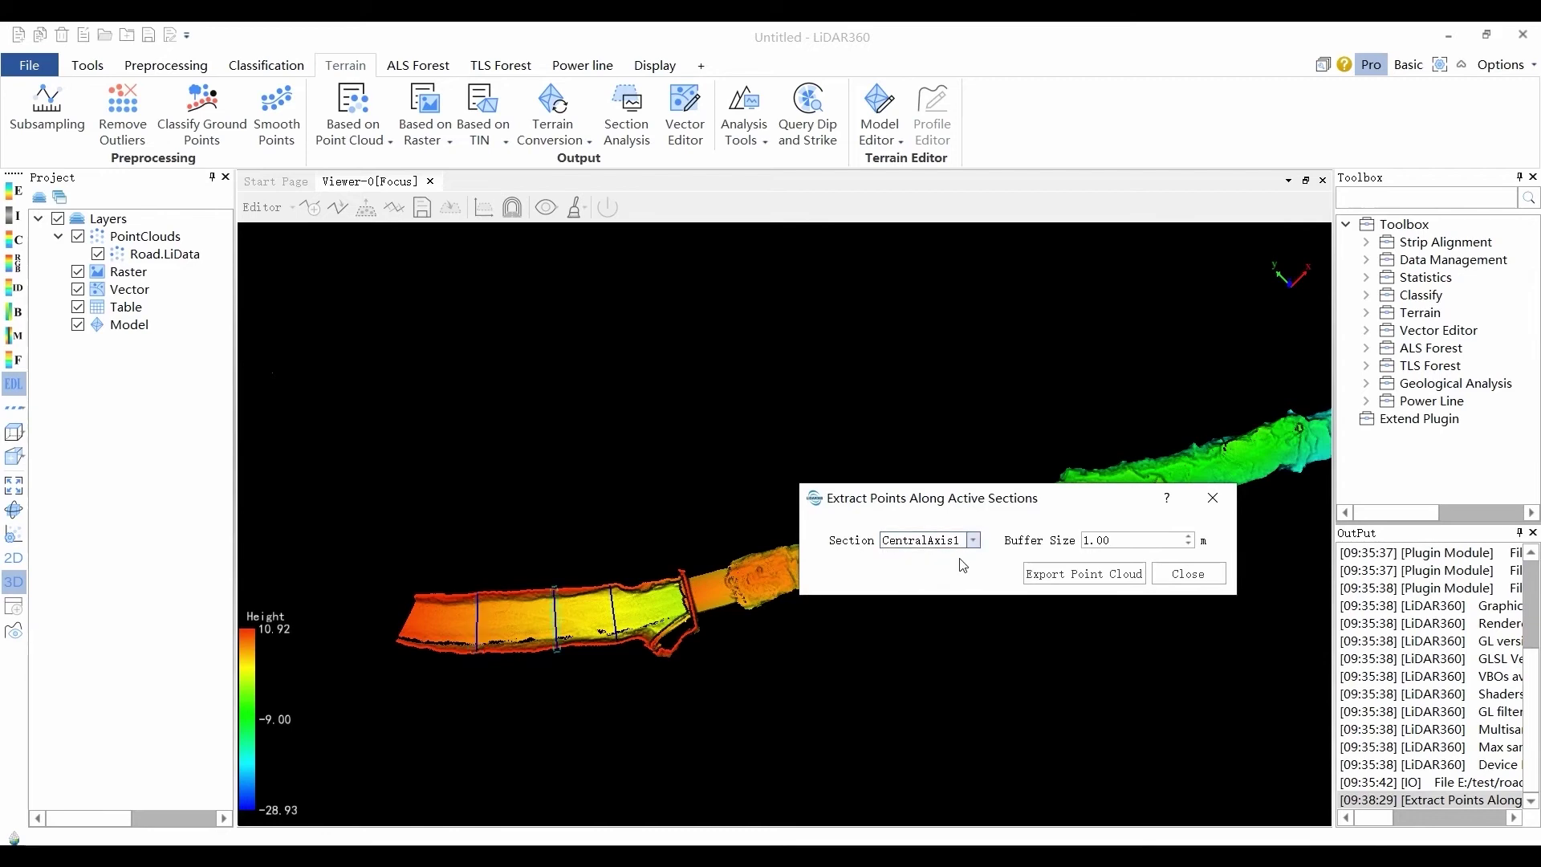
left_click(973, 542)
left_click(924, 570)
left_click(1106, 540)
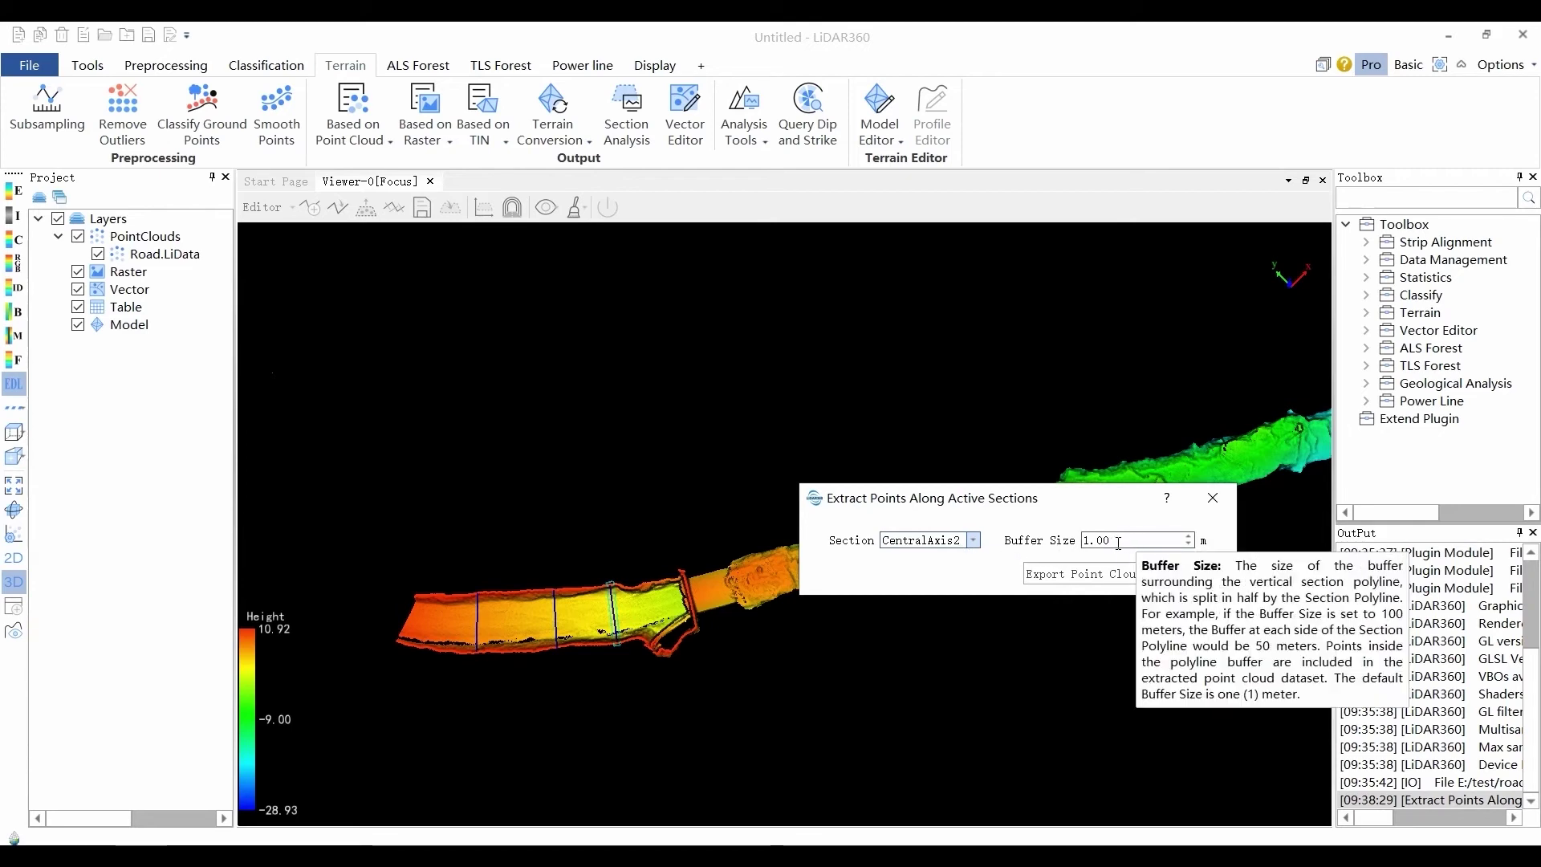
left_click(1053, 574)
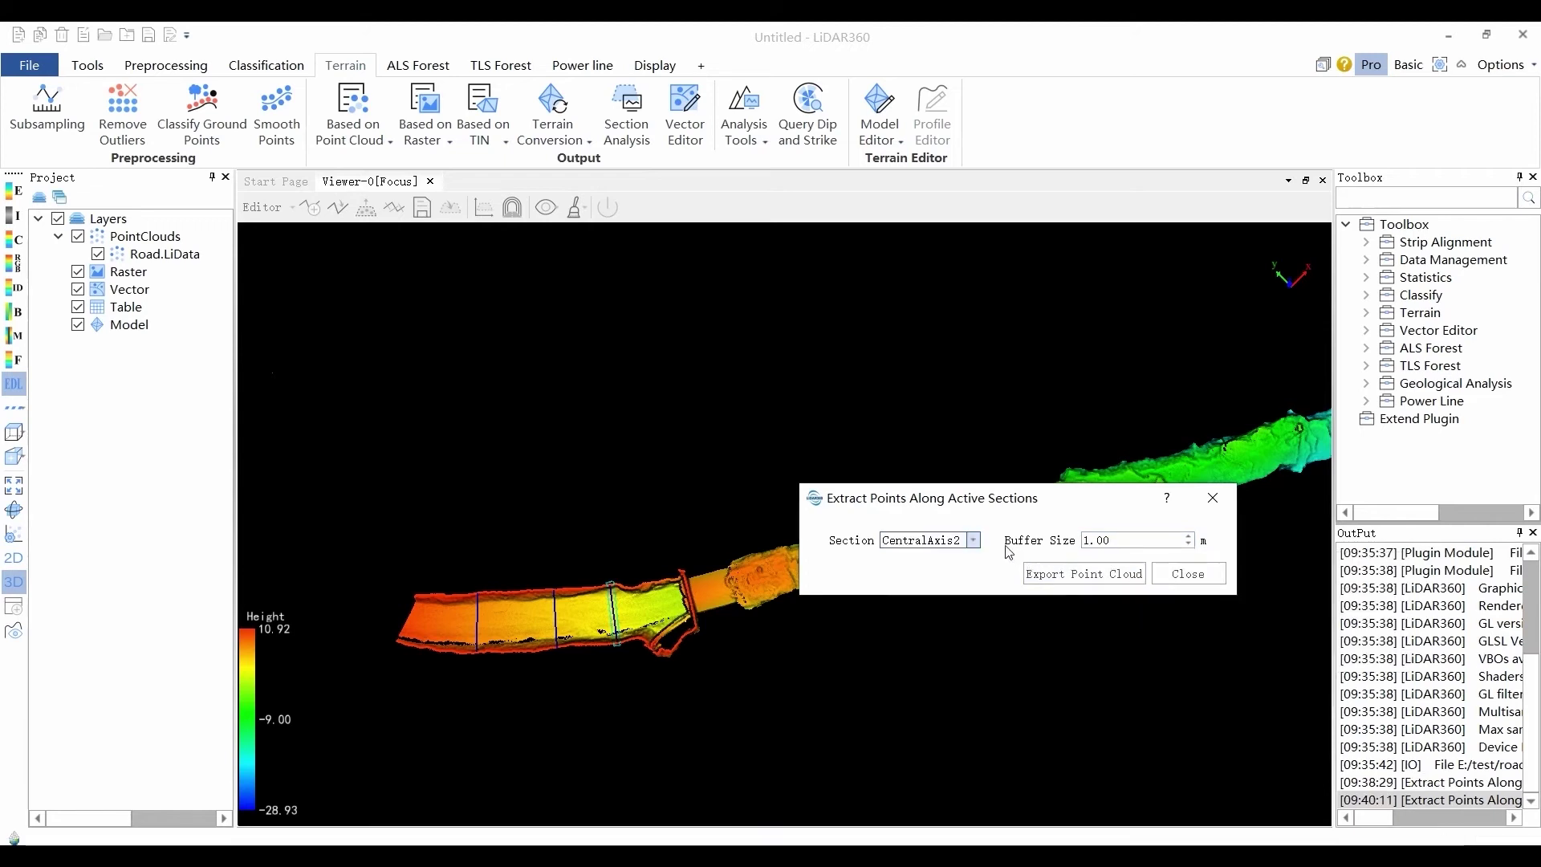
left_click(1180, 574)
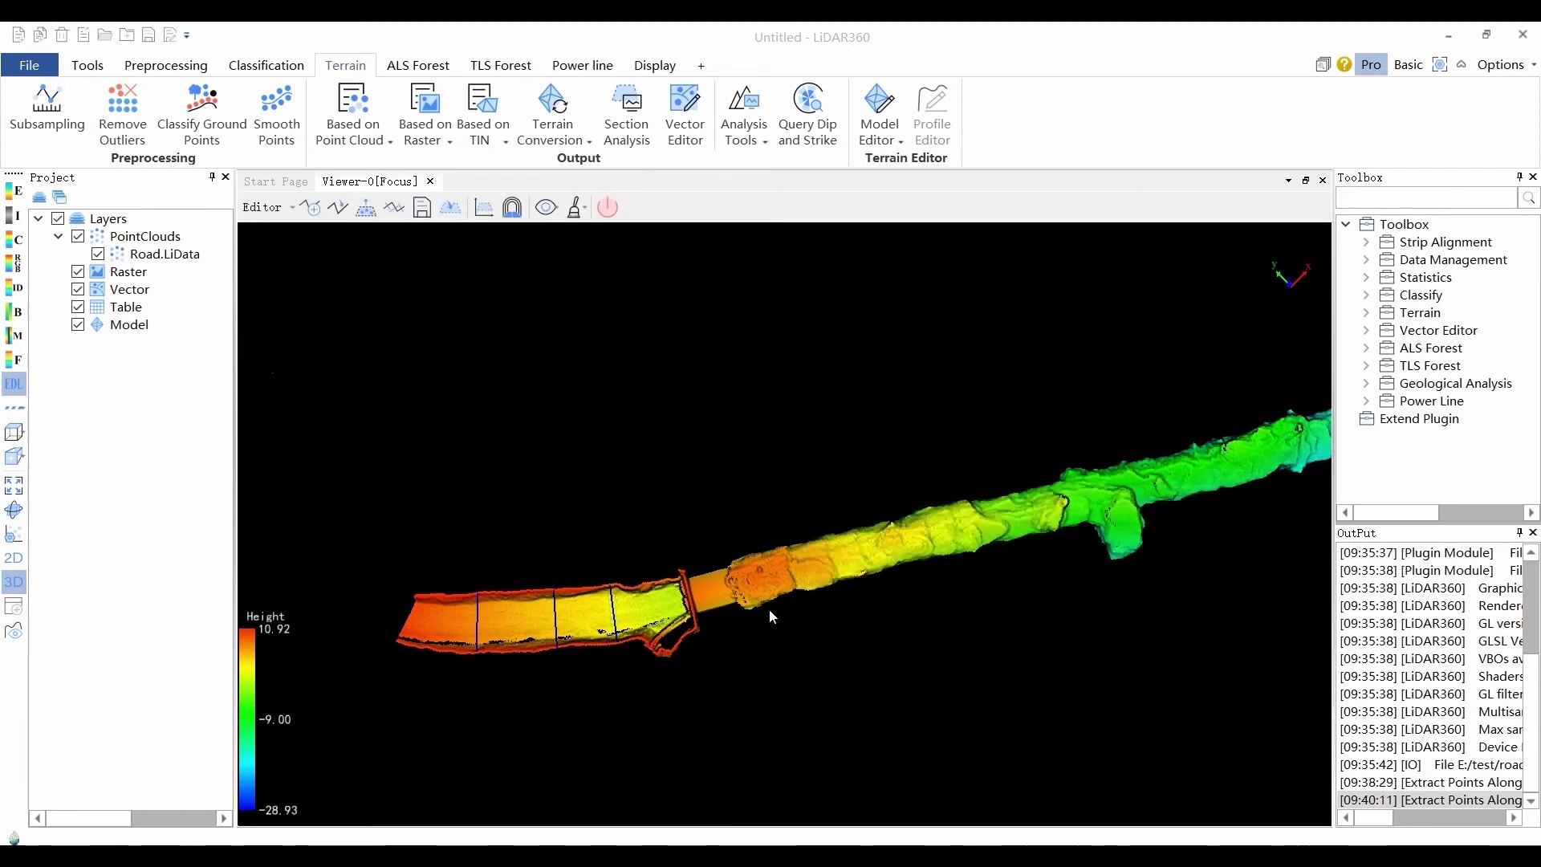
Generate reference cross sections with a width of 100 m and a step of 100 m
left_click(394, 208)
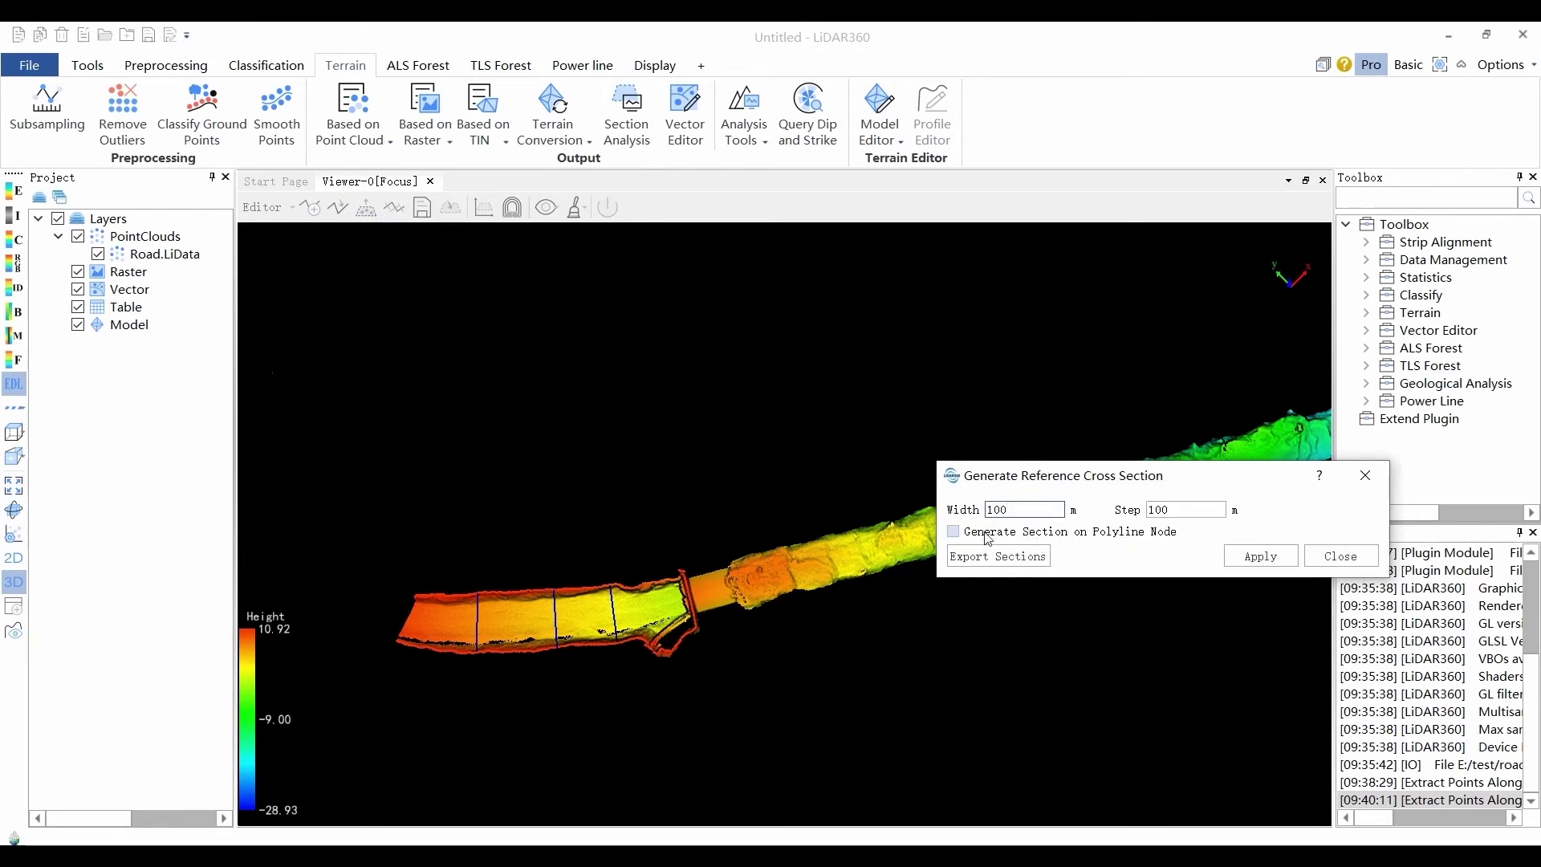
left_click(1260, 556)
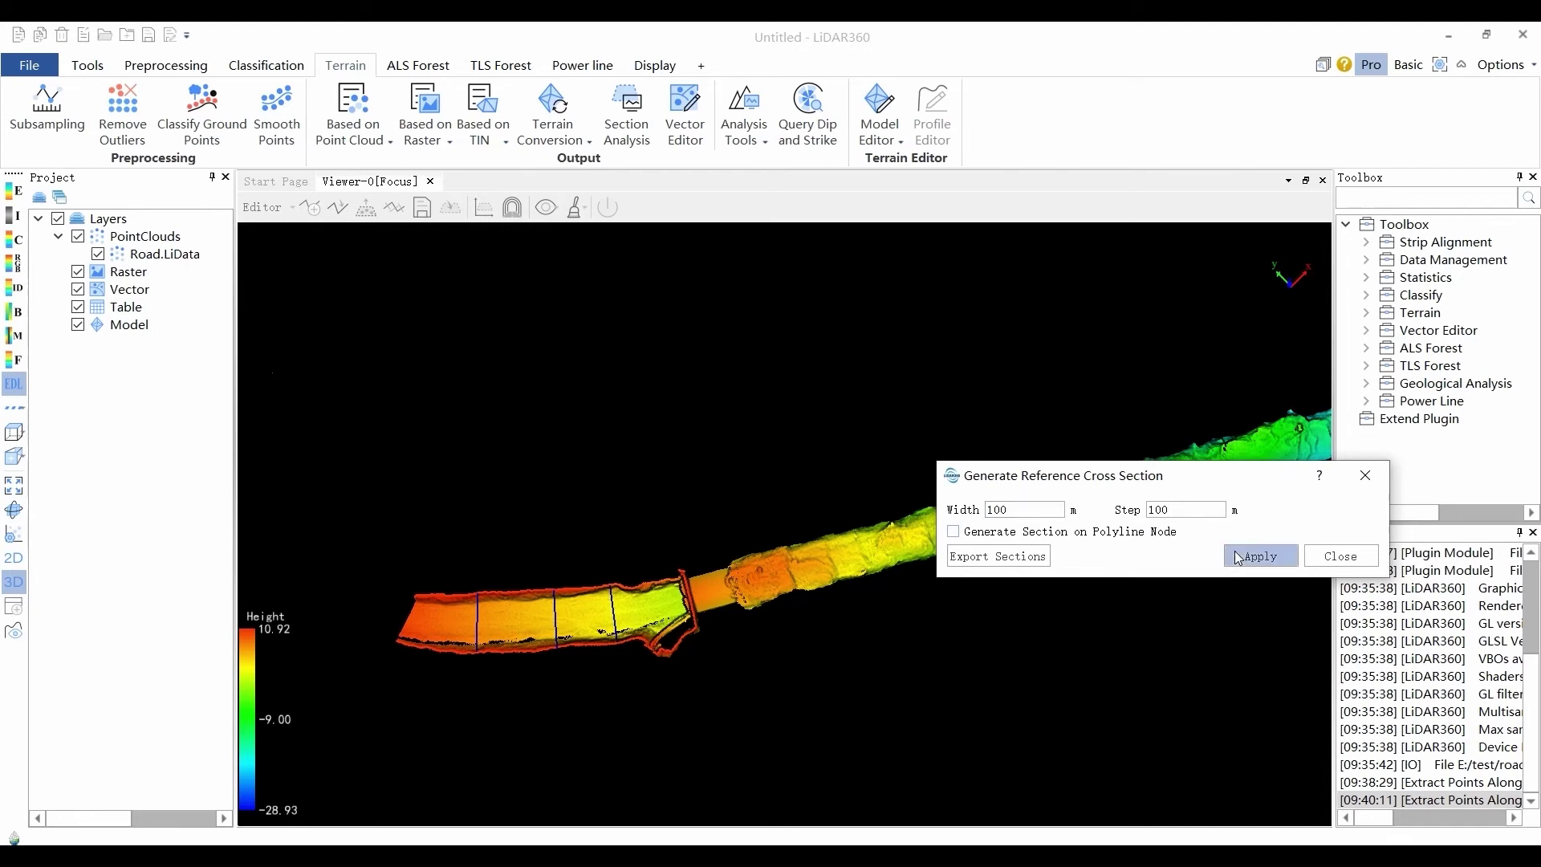
left_click(1320, 557)
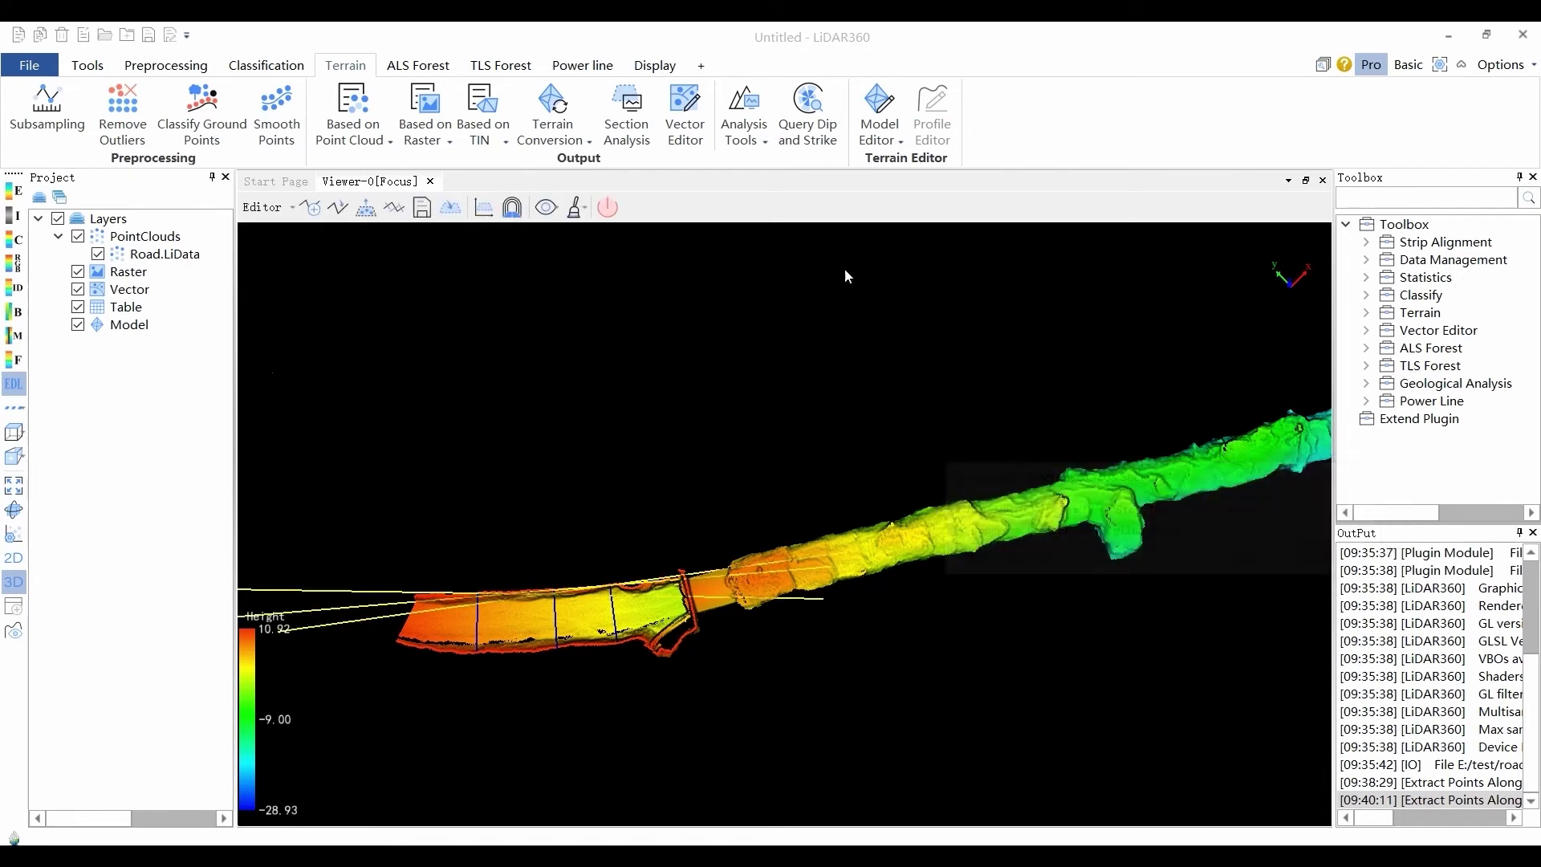
Clear the orthogonal and measured sections from the road cloud
left_click(581, 207)
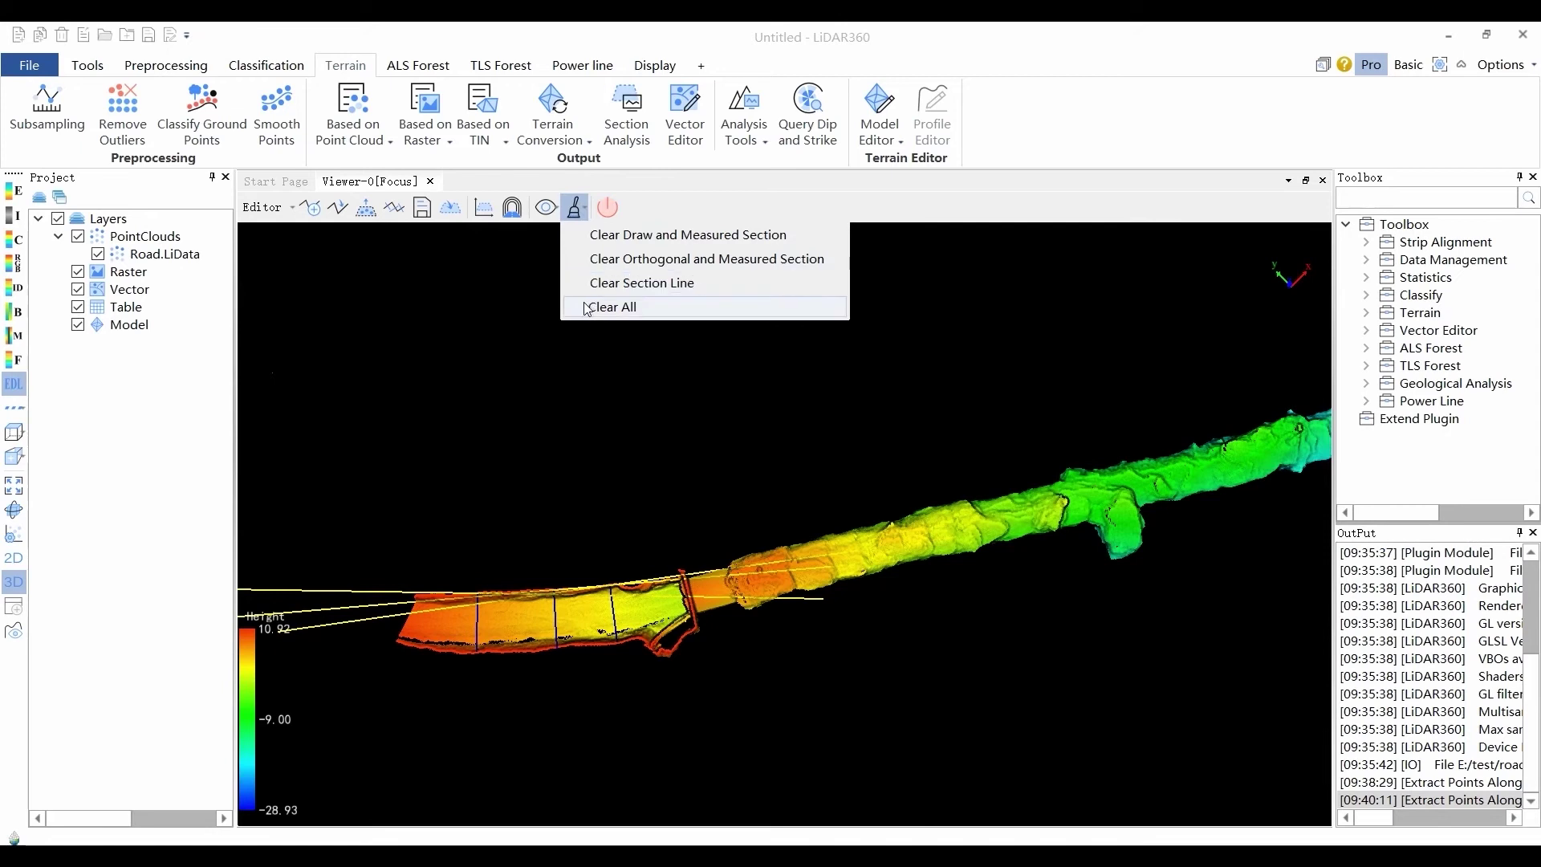
left_click(598, 259)
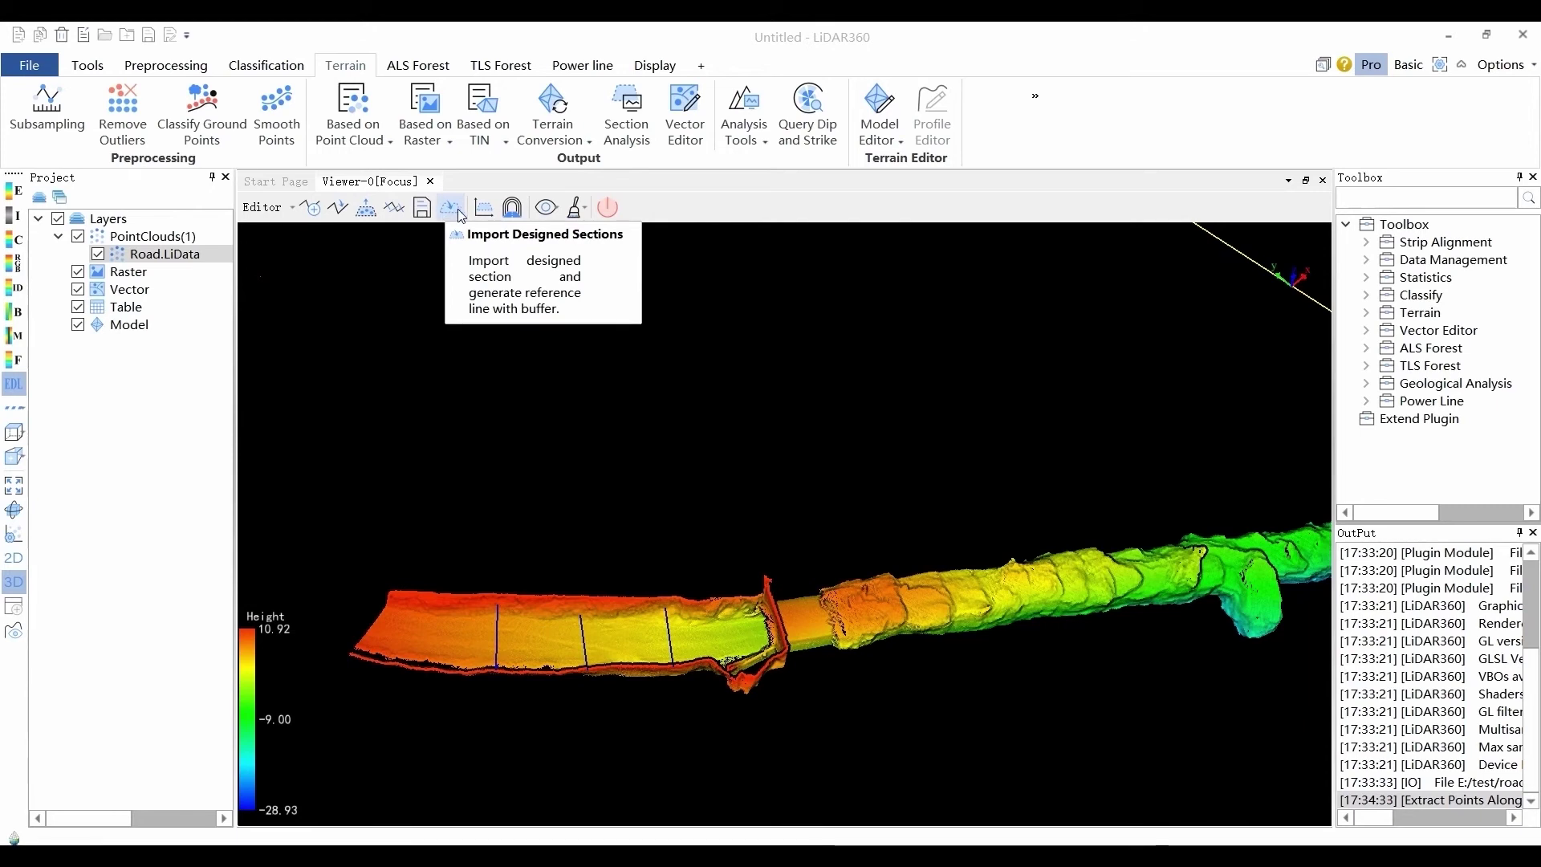
Generate road section views from class 2-Ground, type Lower, with thickness 1 m, step 5 m, max edge length 0.5 m and distance threshold 0.01
left_click(481, 208)
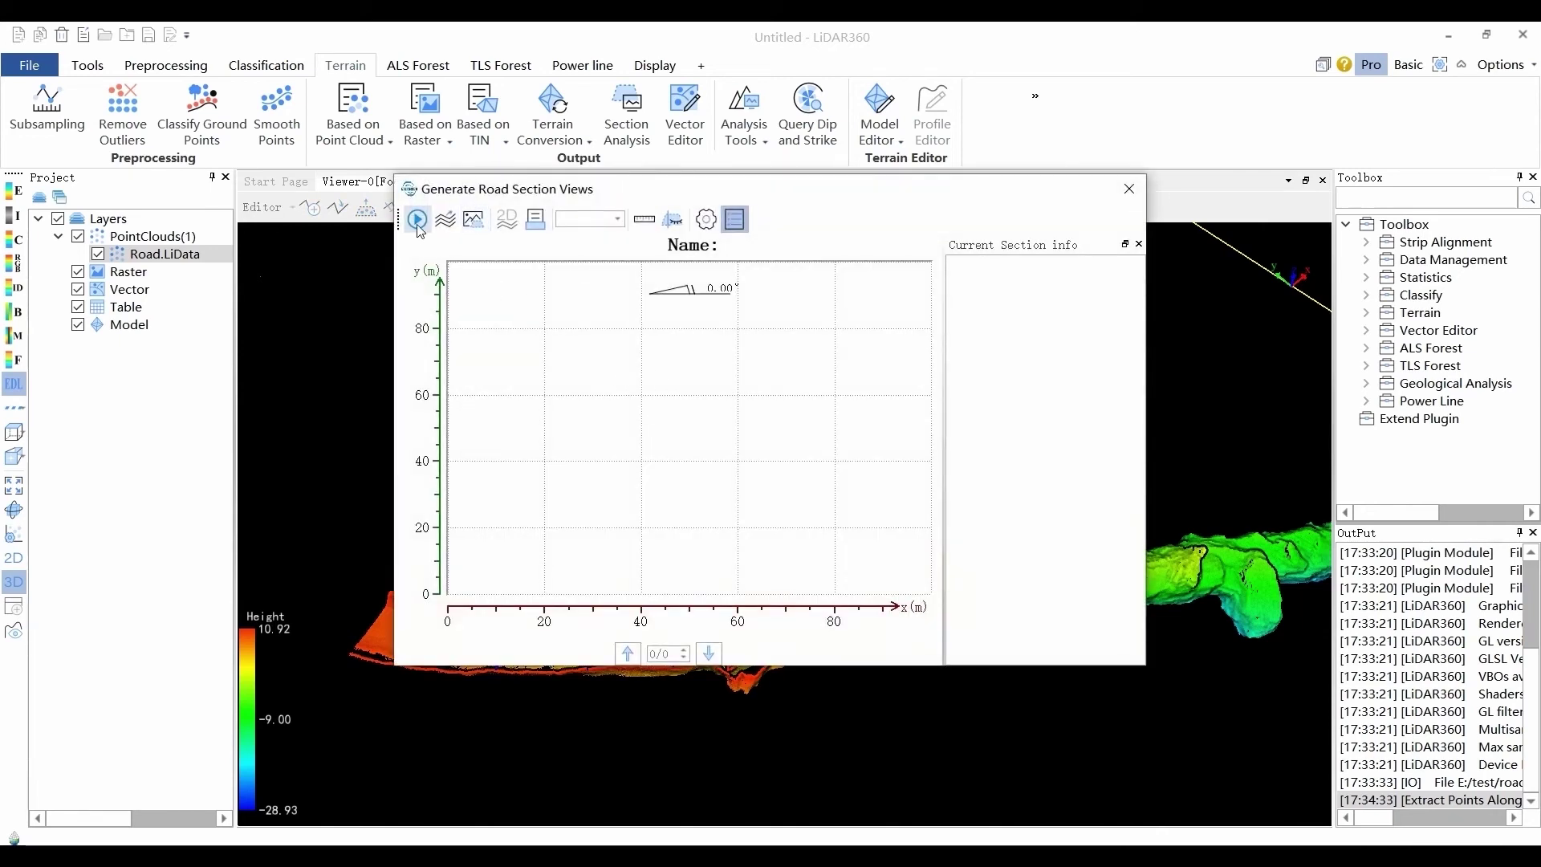
left_click(417, 225)
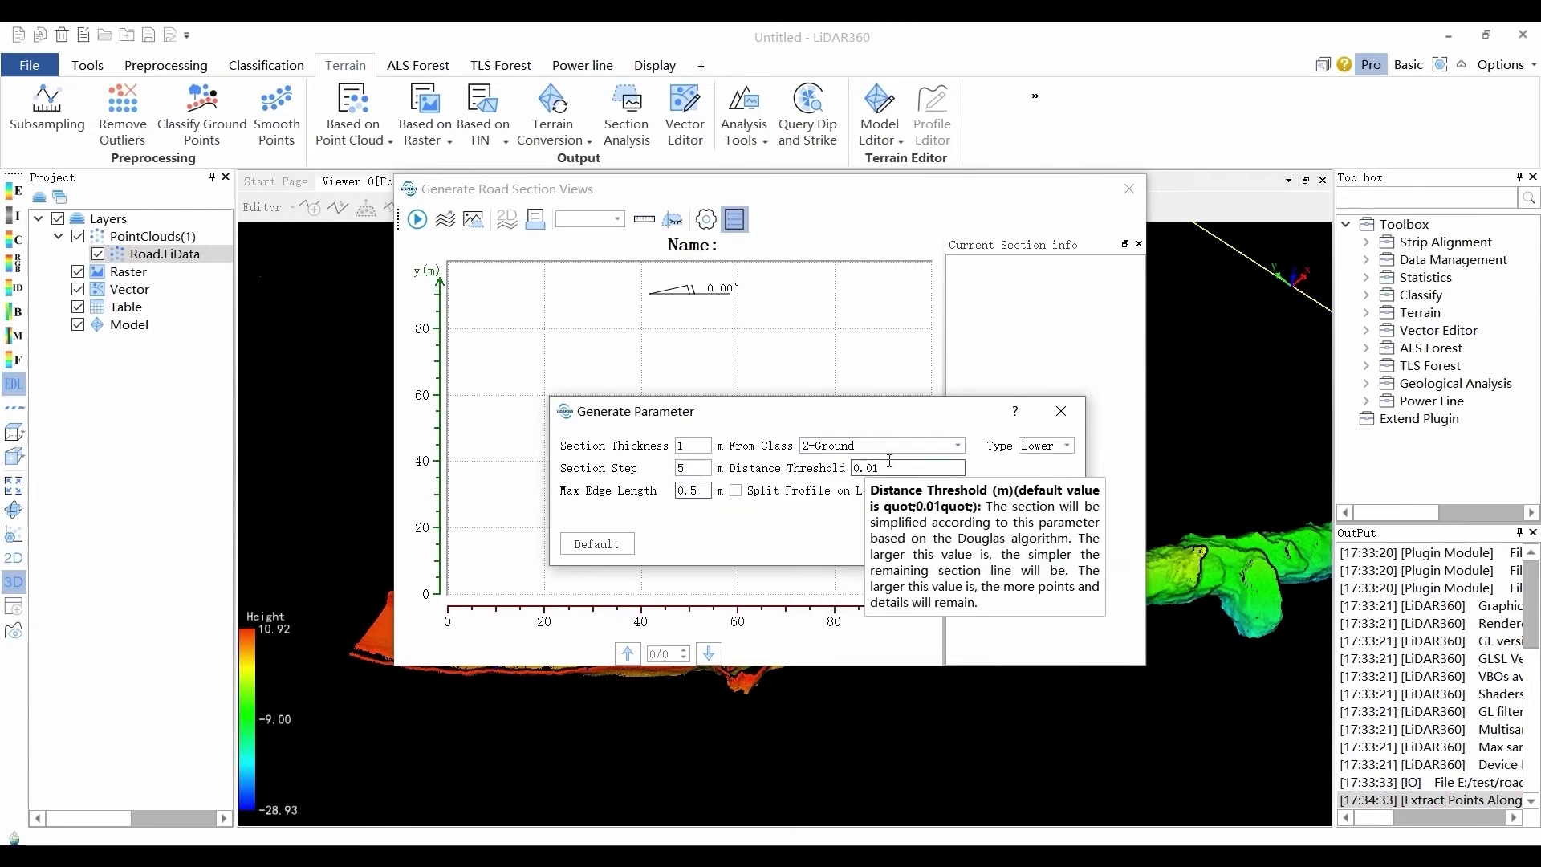
left_click(1069, 448)
left_click(1064, 461)
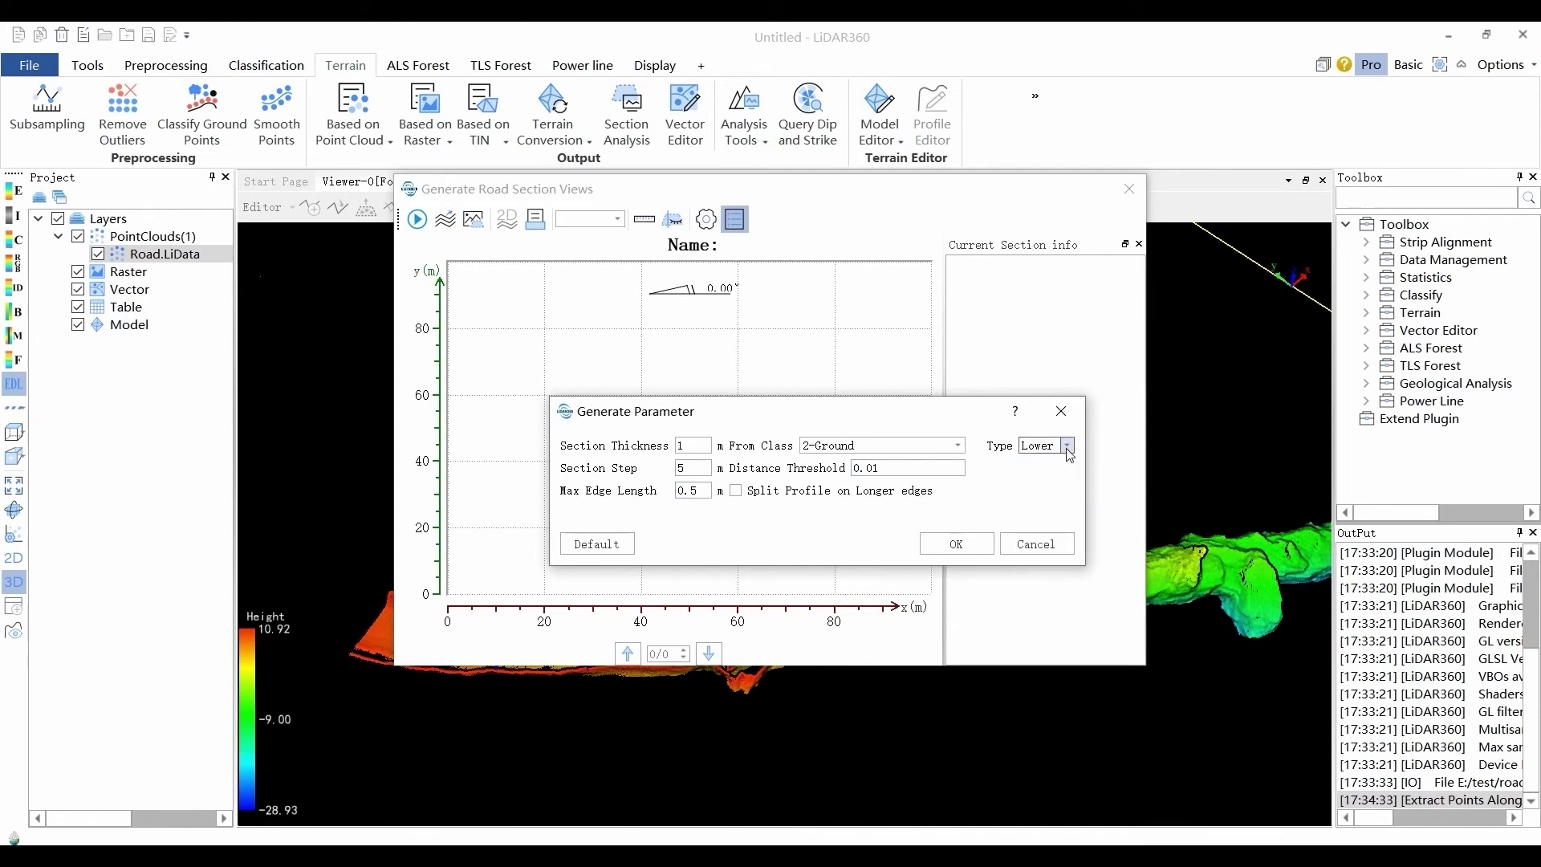
mouse_move(697, 491)
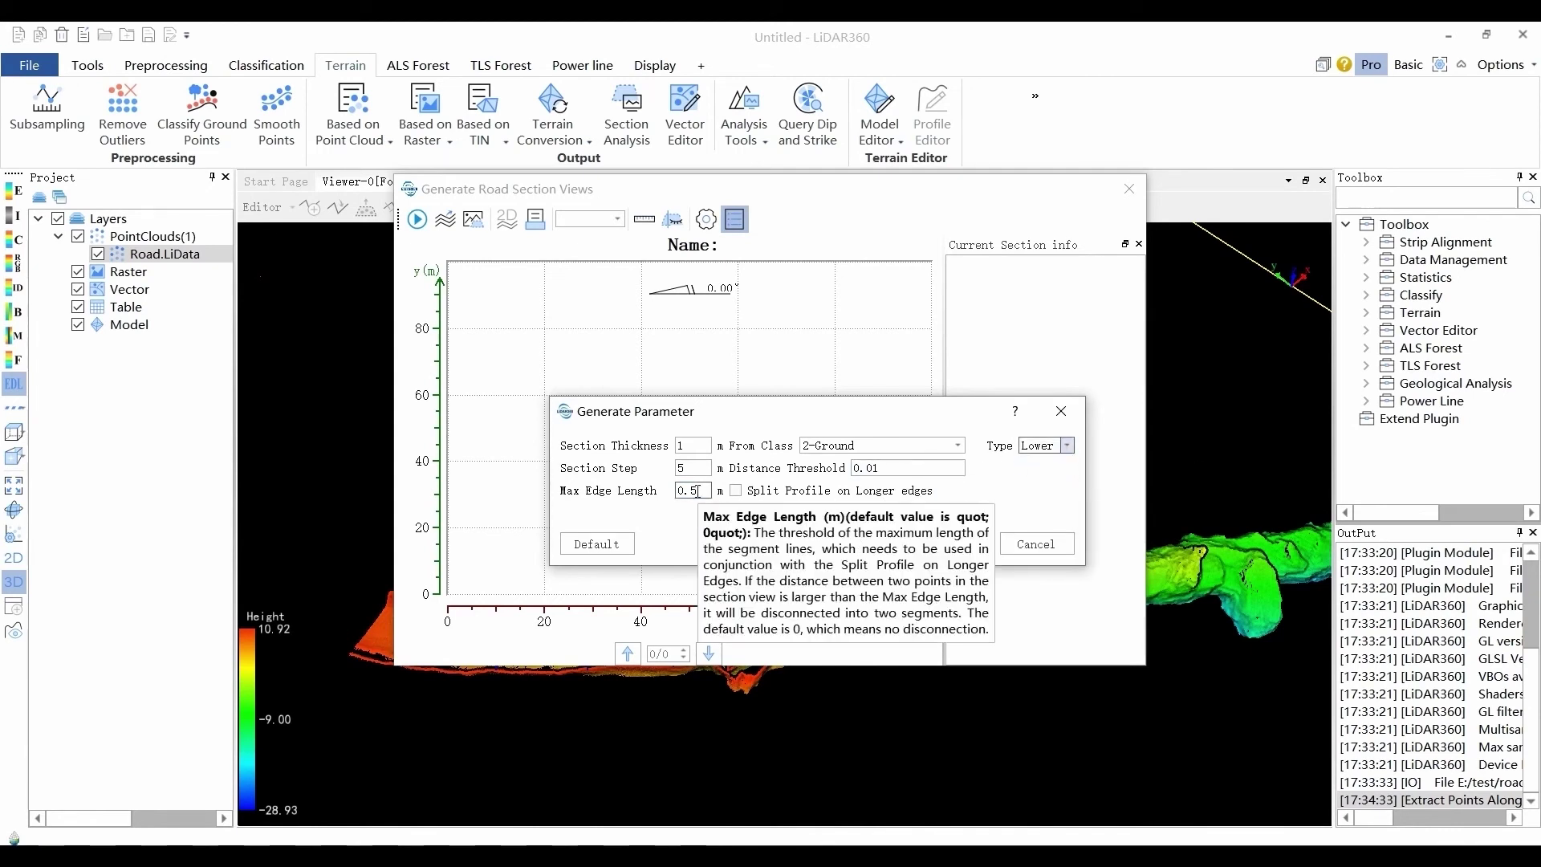
mouse_move(808, 498)
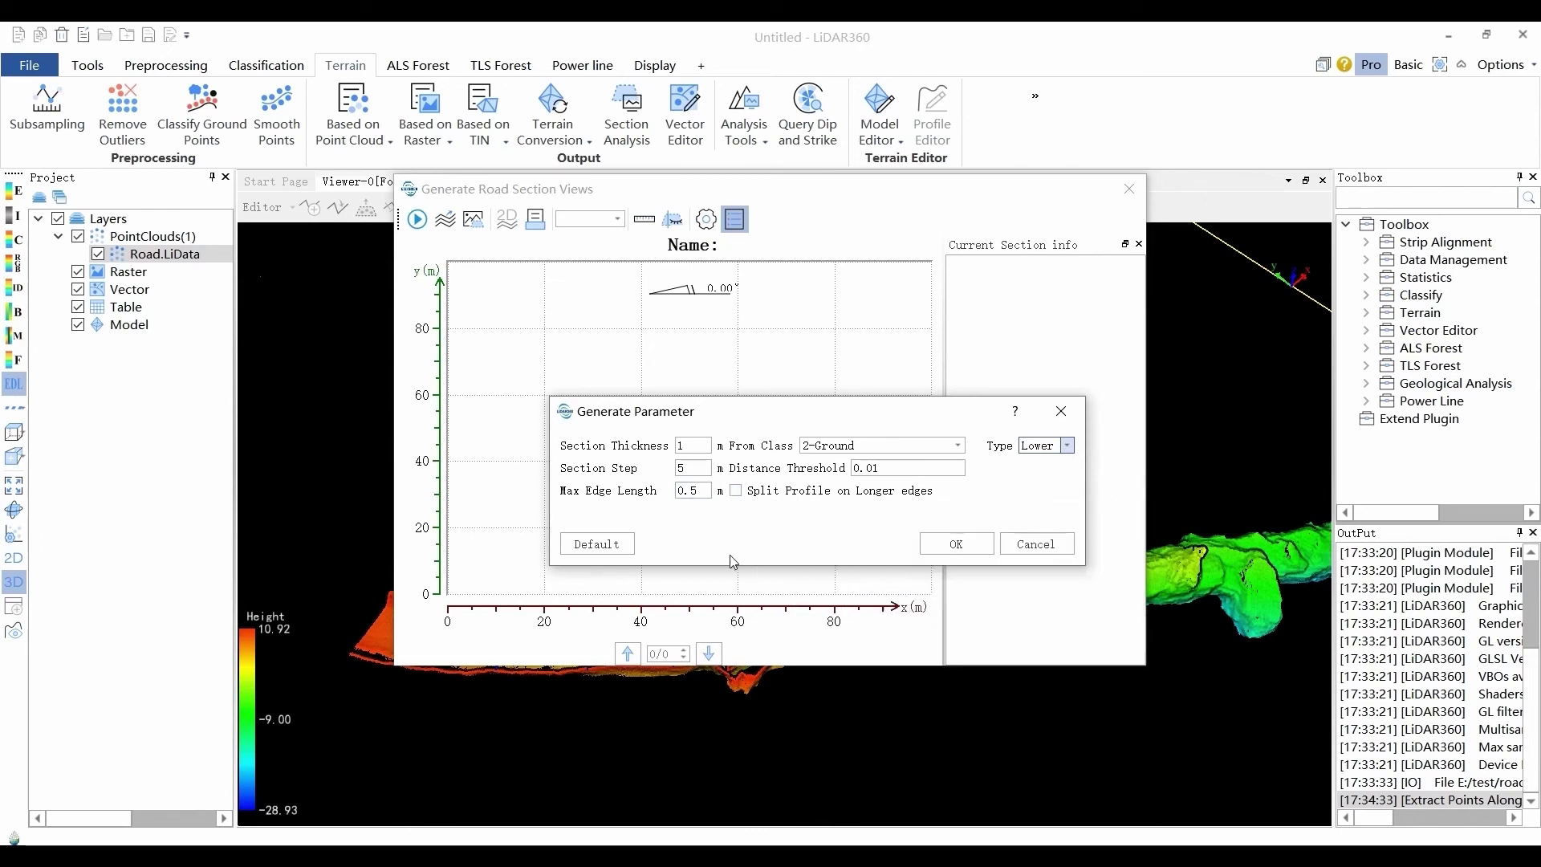
left_click(935, 544)
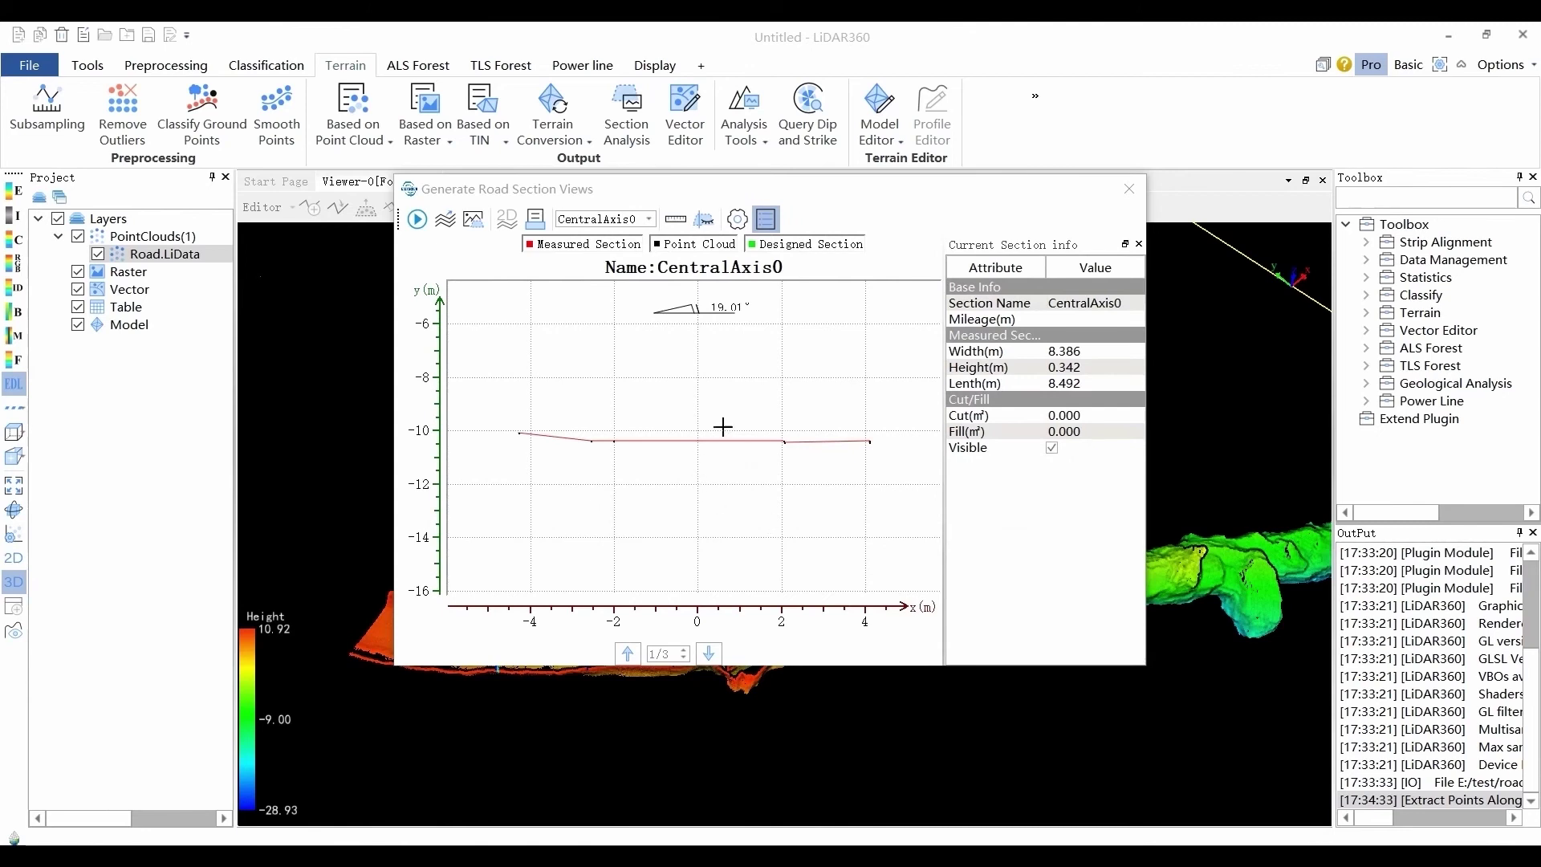
Browse the road sections from CentralAxis0 to CentralAxis2 and back, and close the road section views
left_click(708, 653)
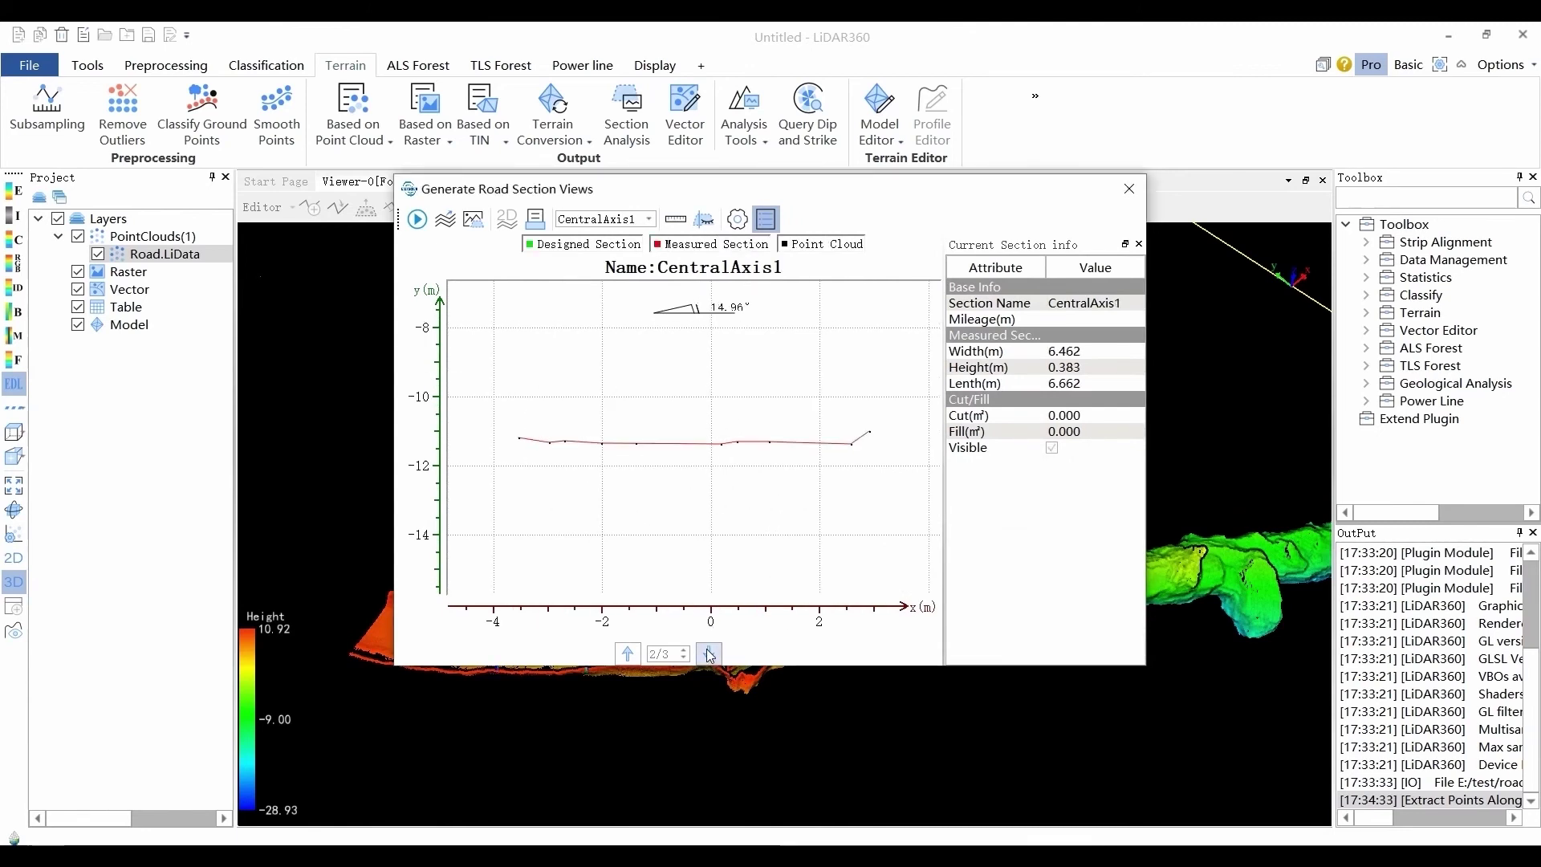
left_click(709, 654)
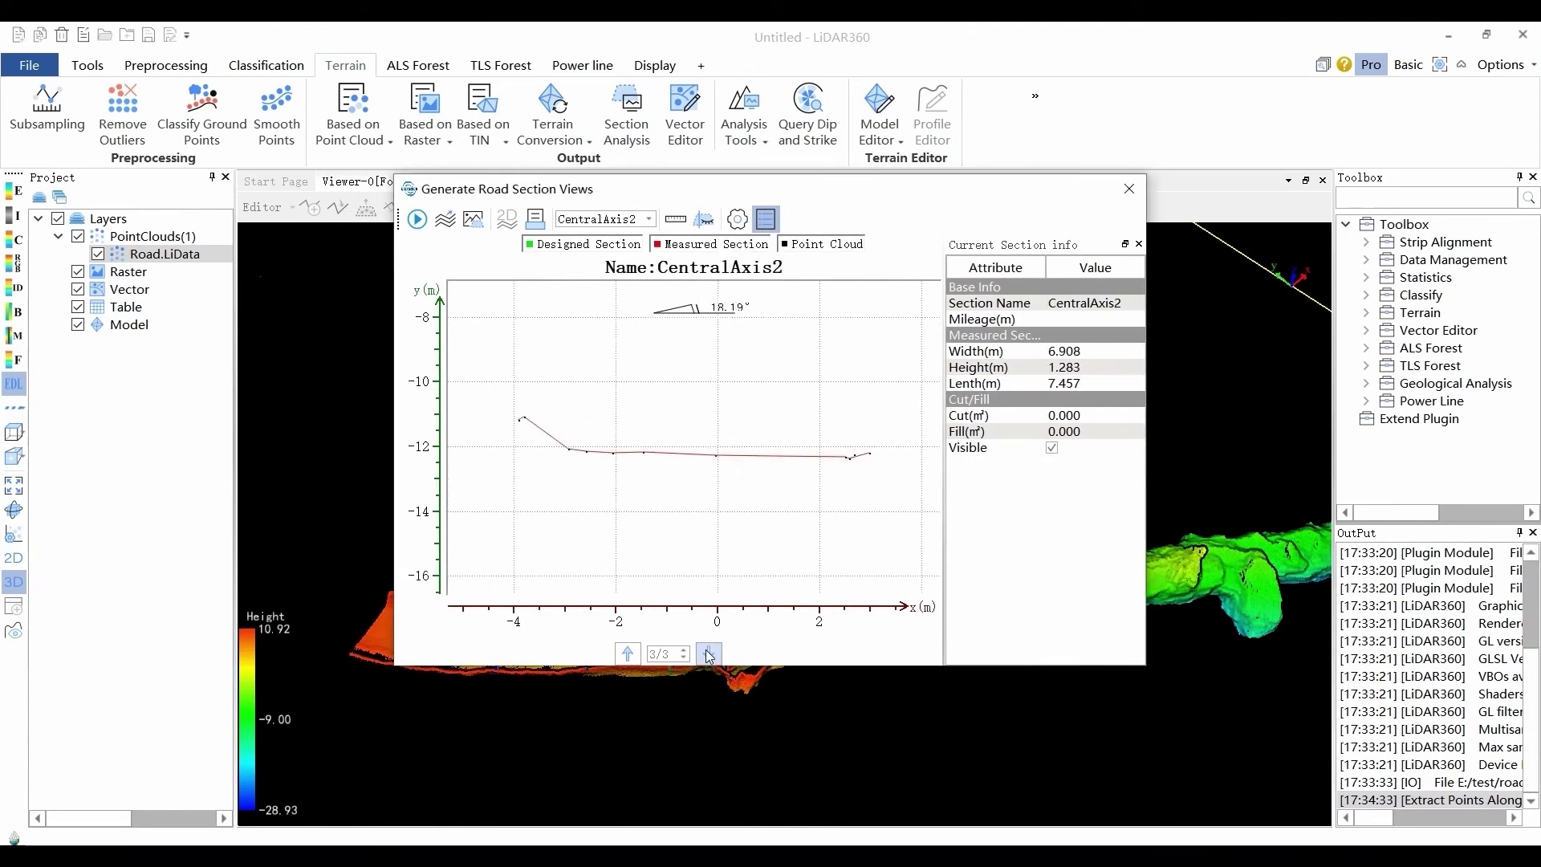
left_click(626, 654)
left_click(626, 654)
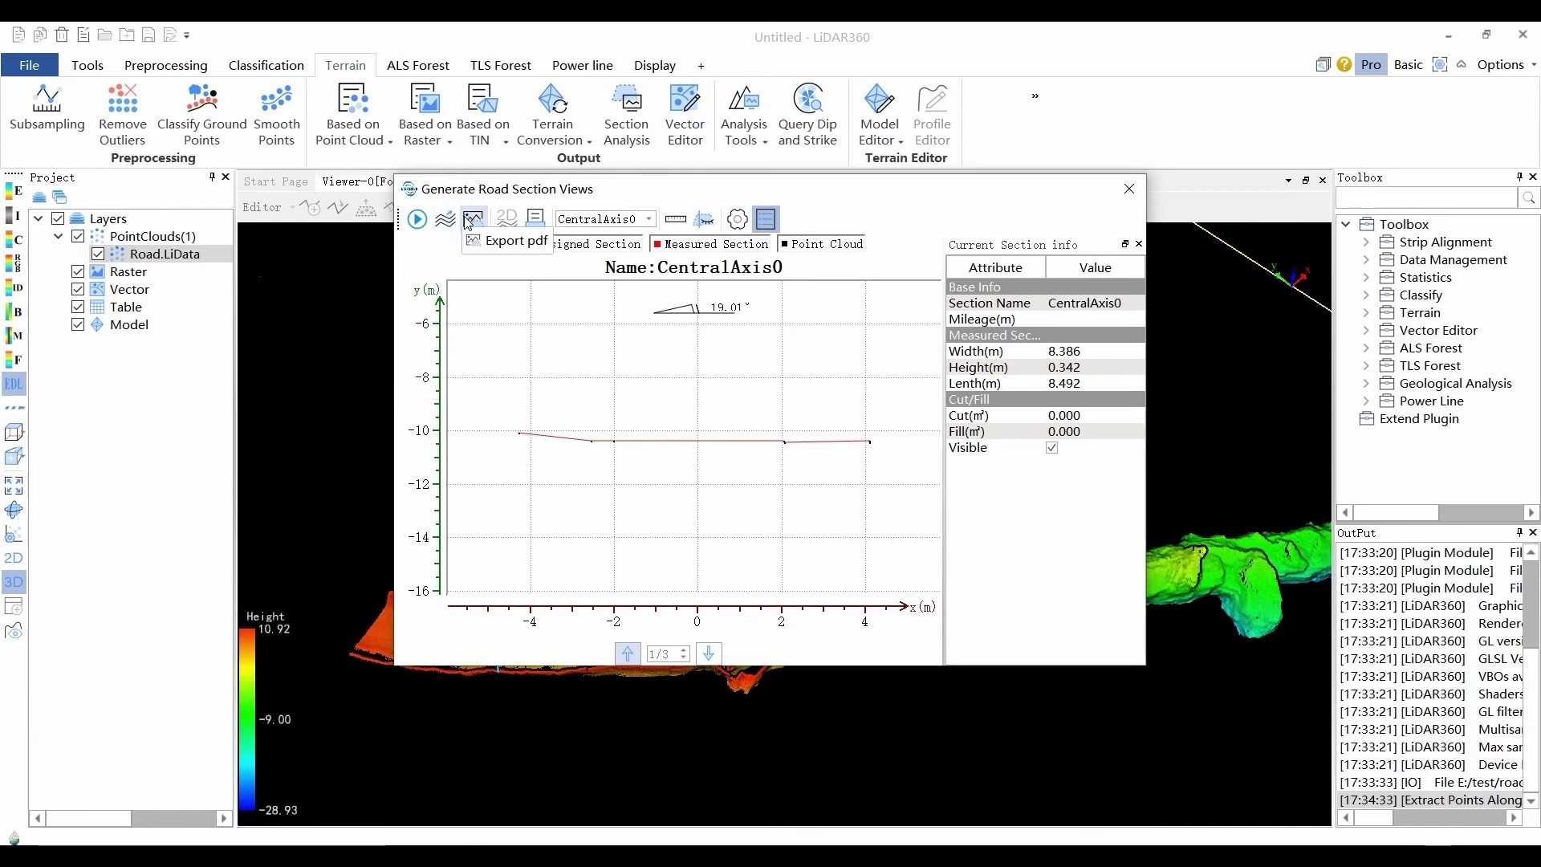
left_click(1129, 190)
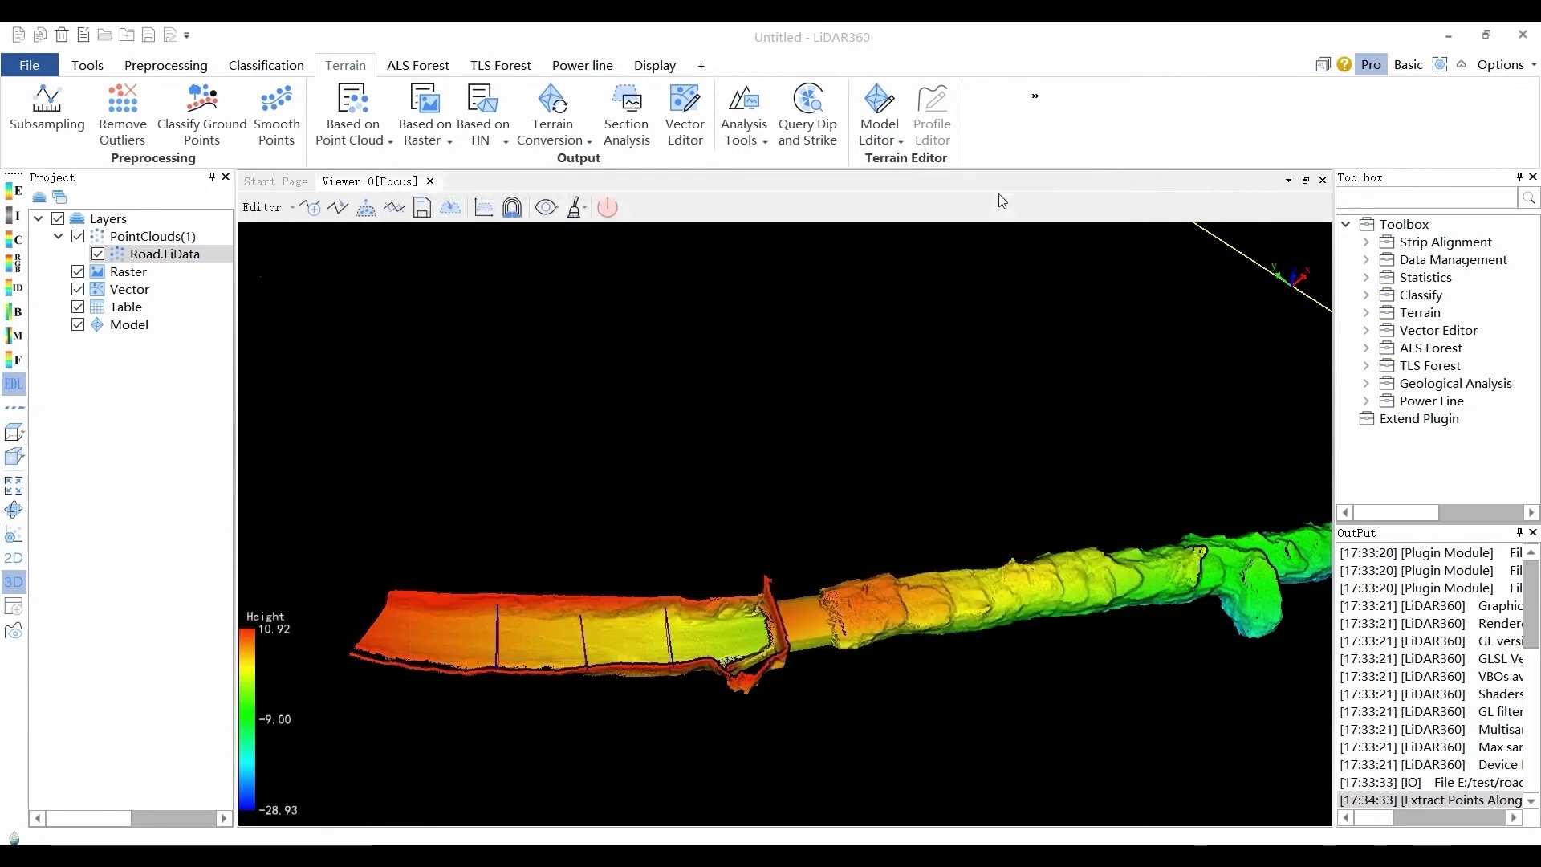
Clear all existing sections and draw a new section line across the narrow orange neck beside the wide road end
left_click(606, 215)
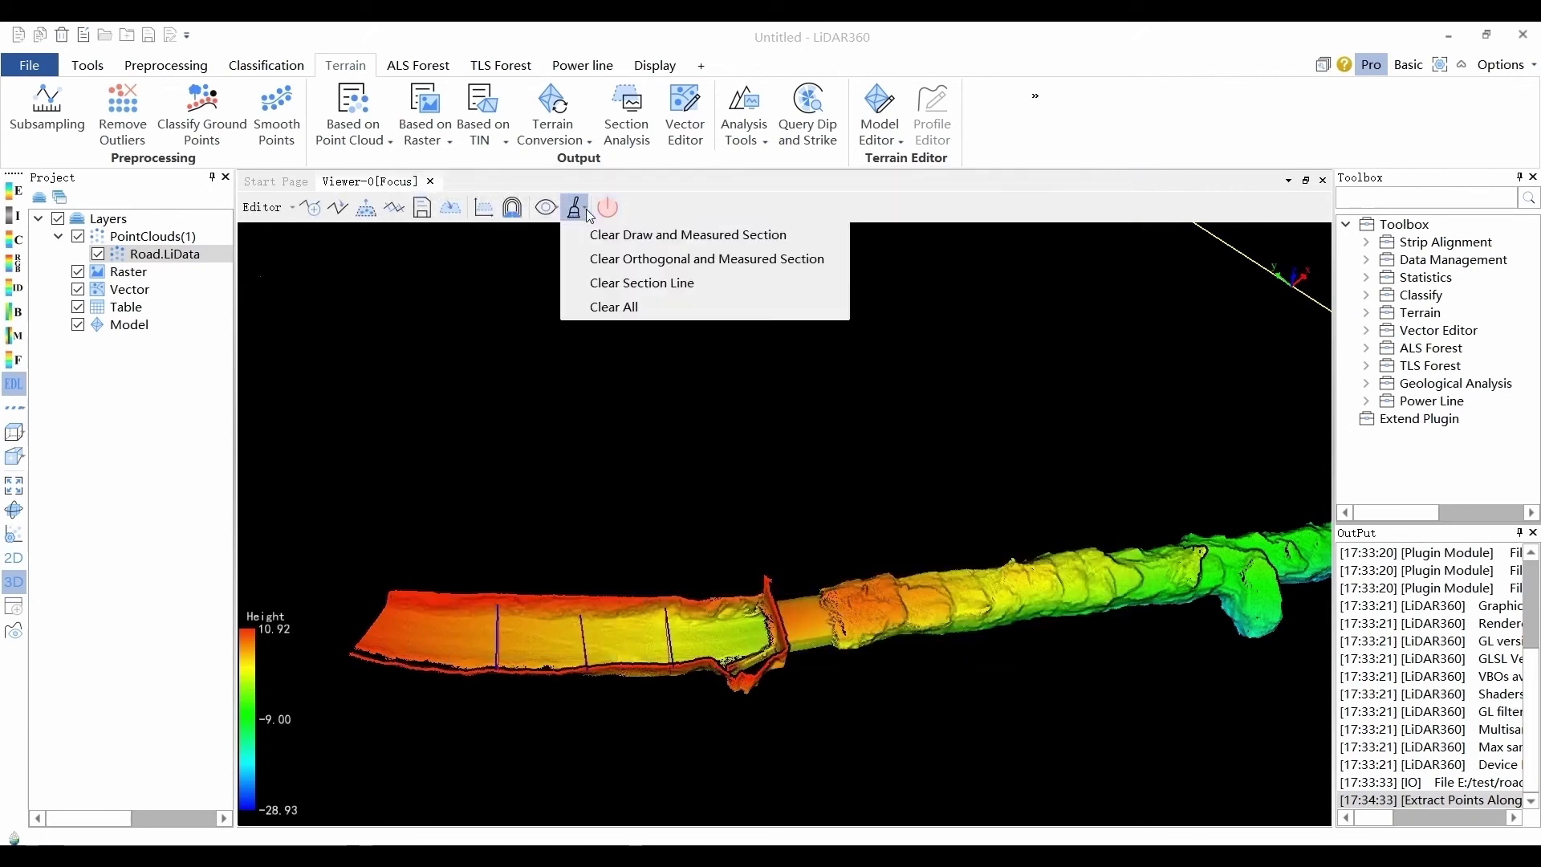
left_click(616, 311)
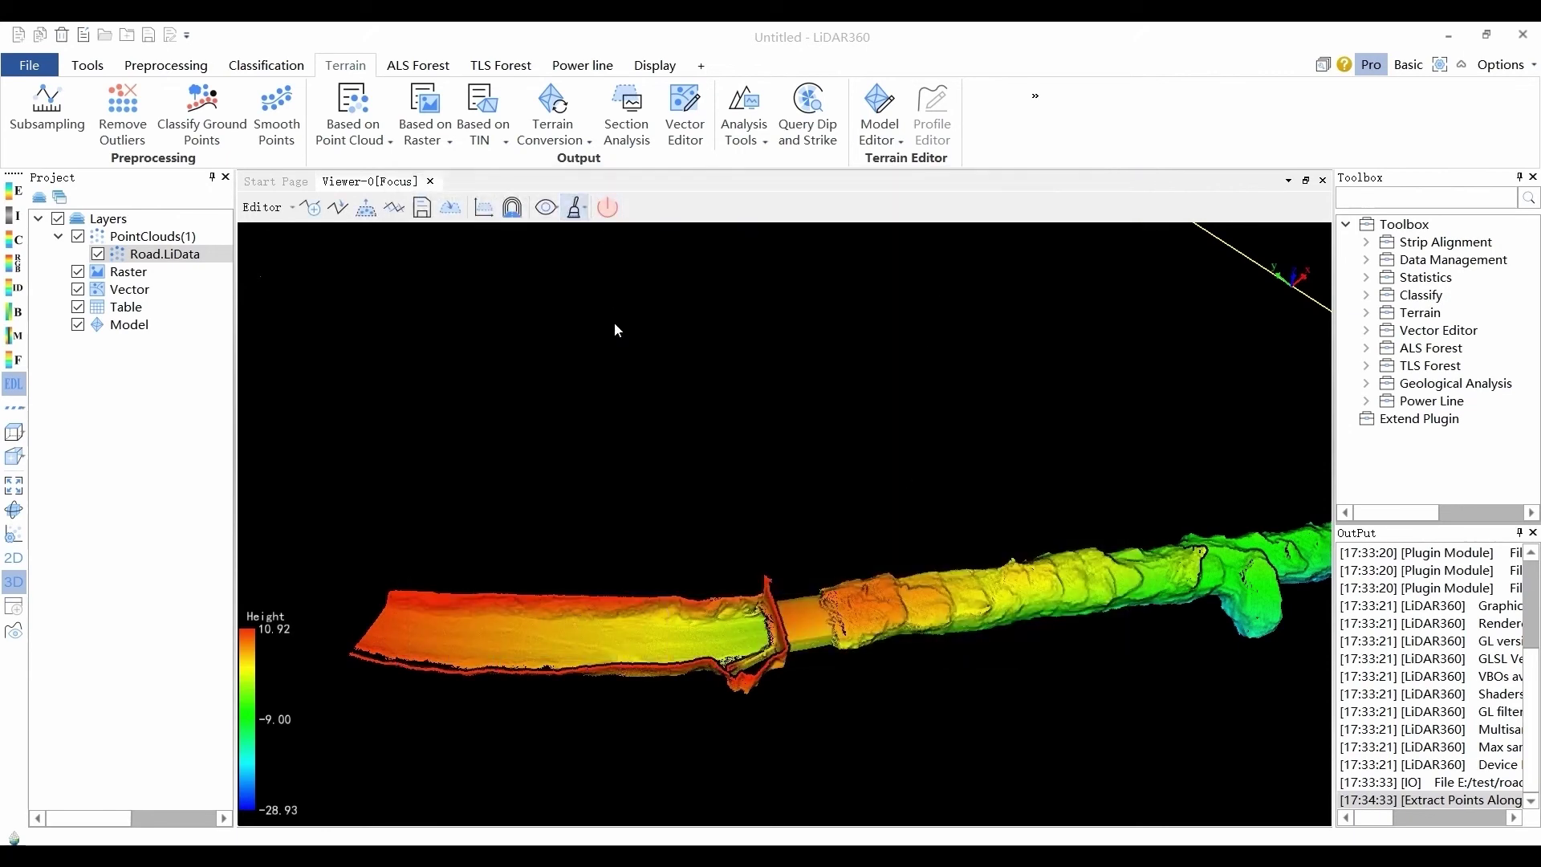
left_click(310, 207)
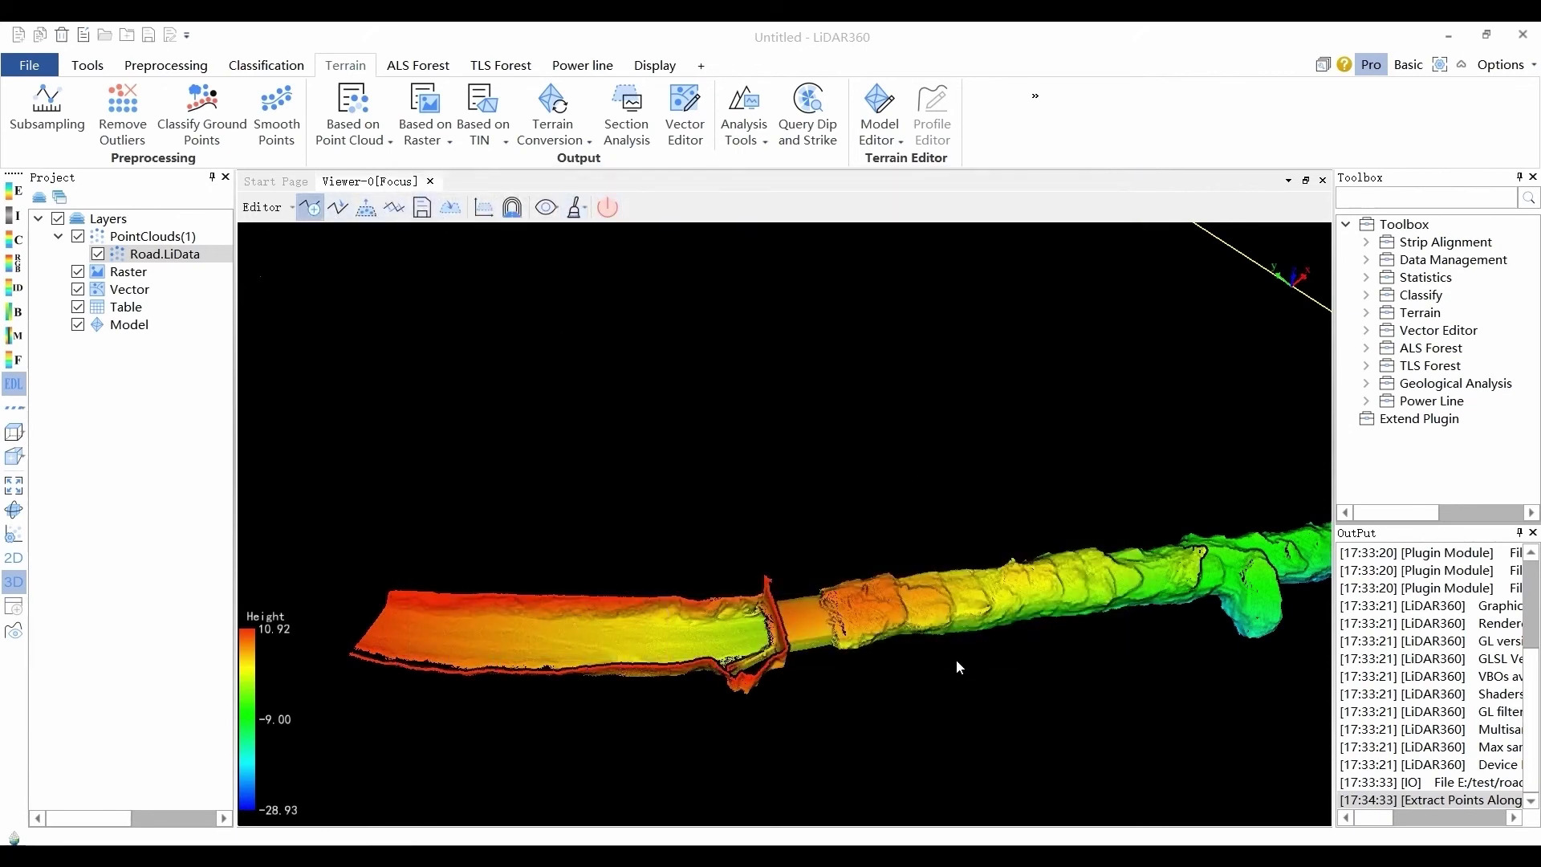
left_click(793, 598)
left_click(811, 637)
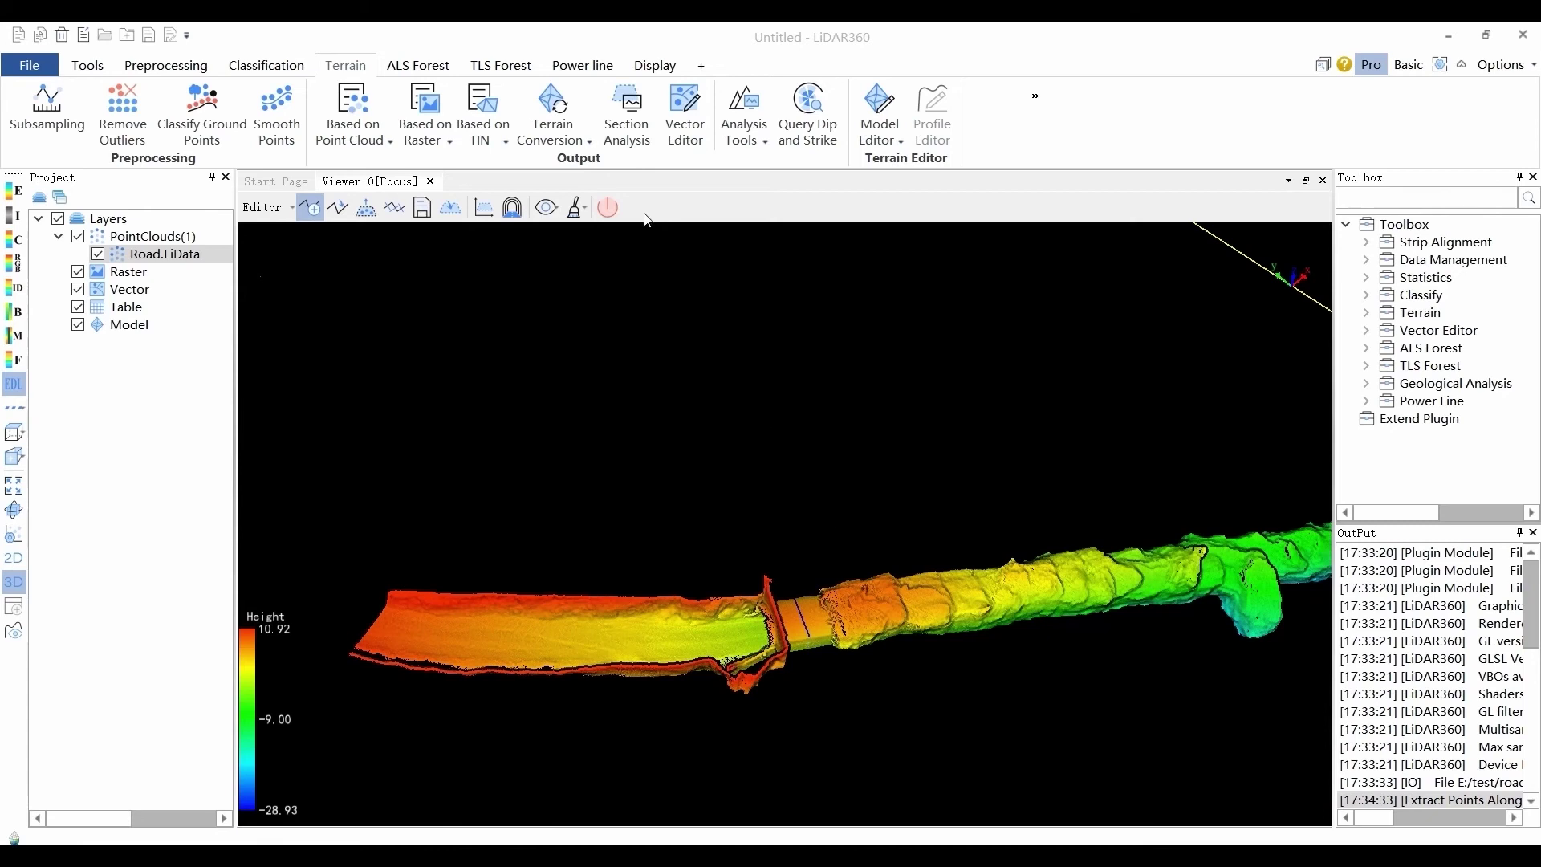
Generate the tunnel section view with a max edge length of 5.00 and a section thickness of 0.10
left_click(512, 210)
left_click(534, 231)
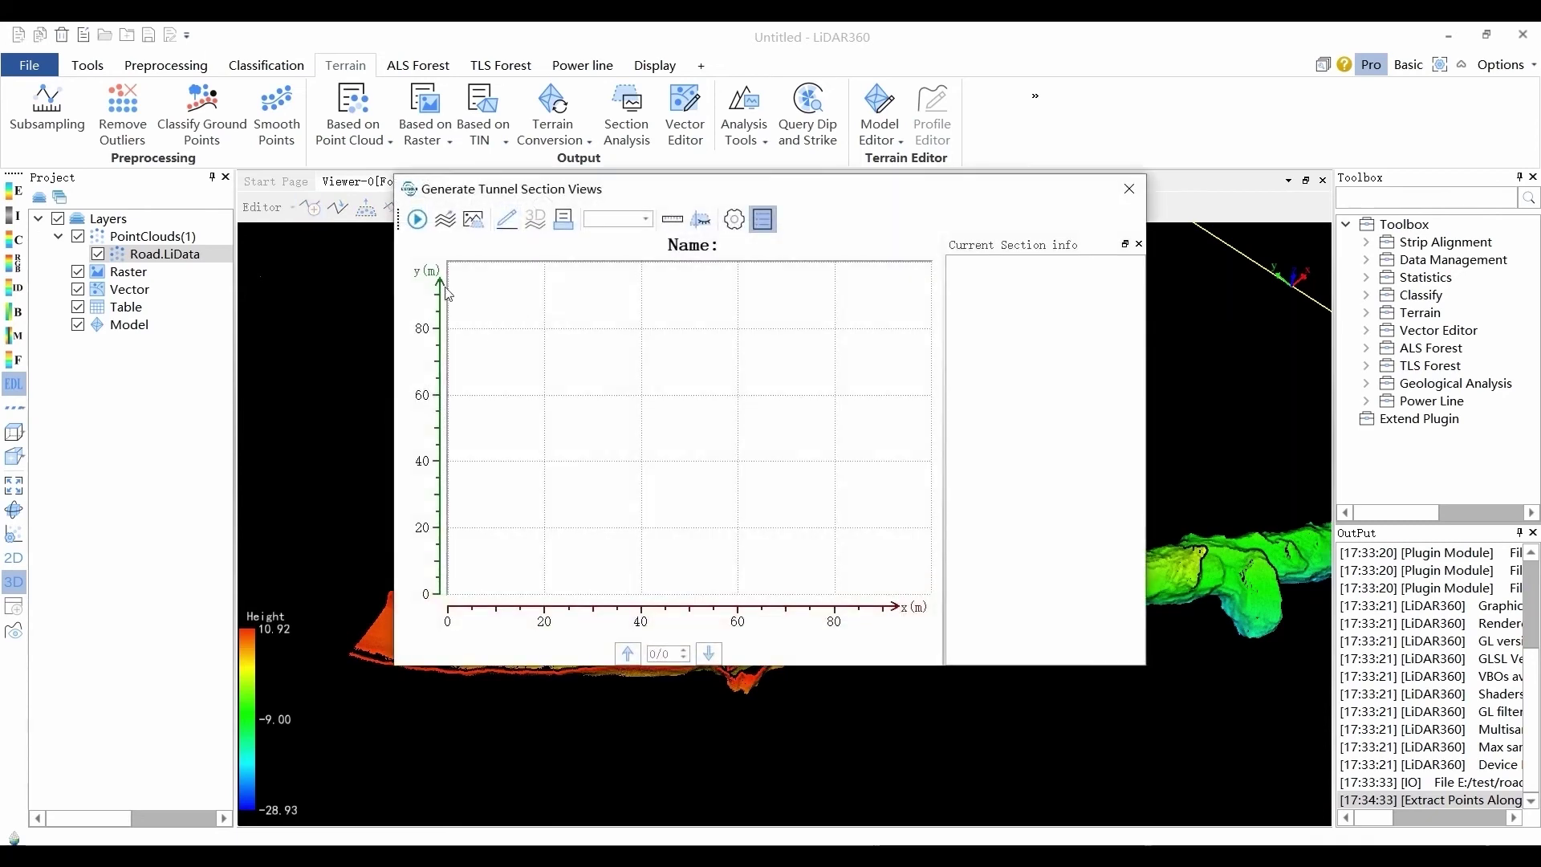
left_click(417, 225)
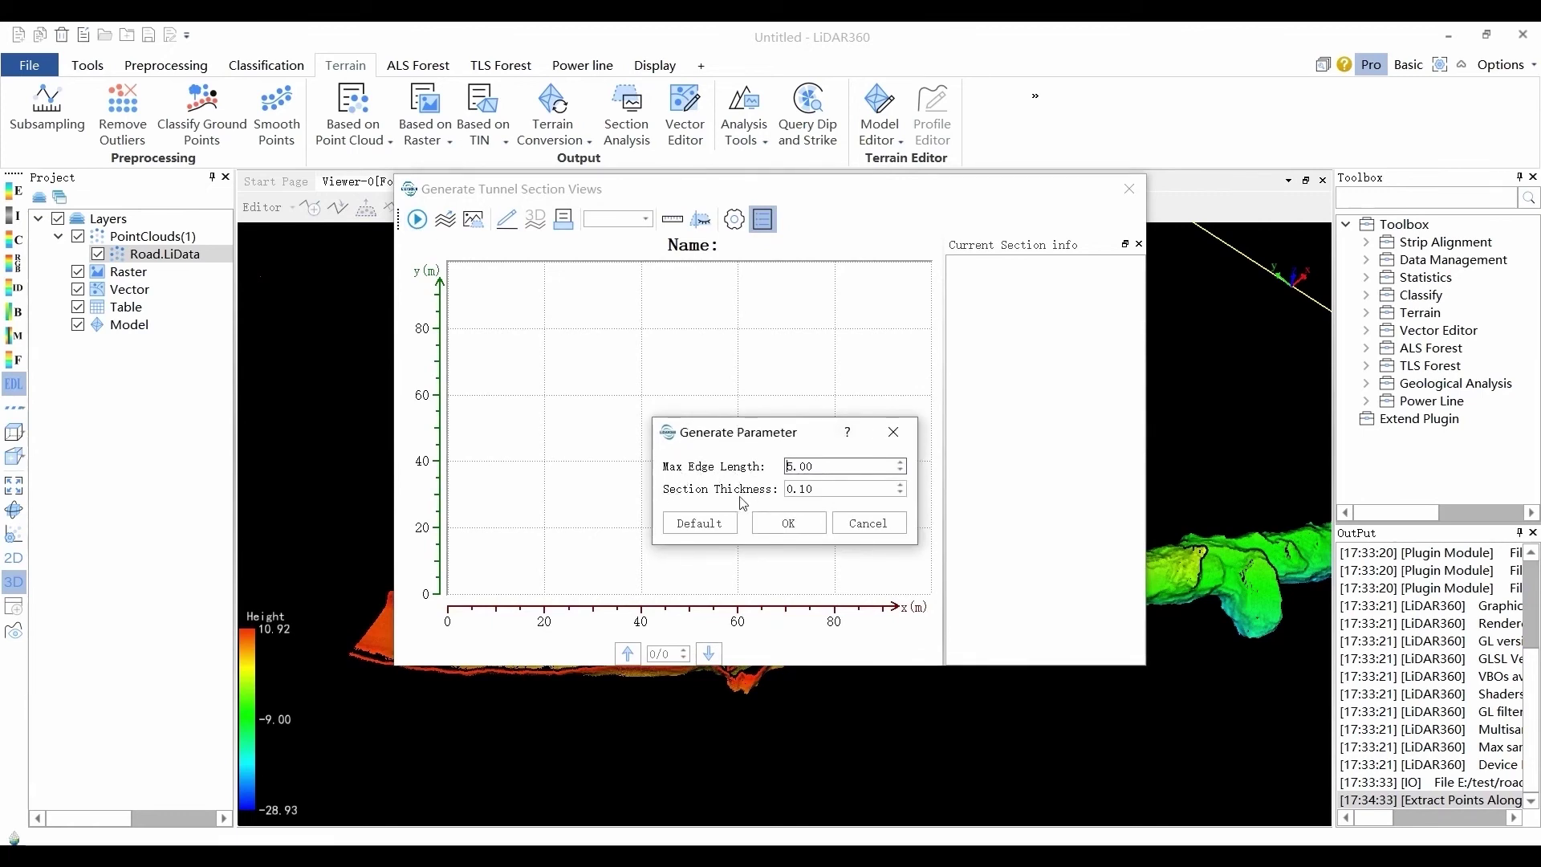
left_click(820, 495)
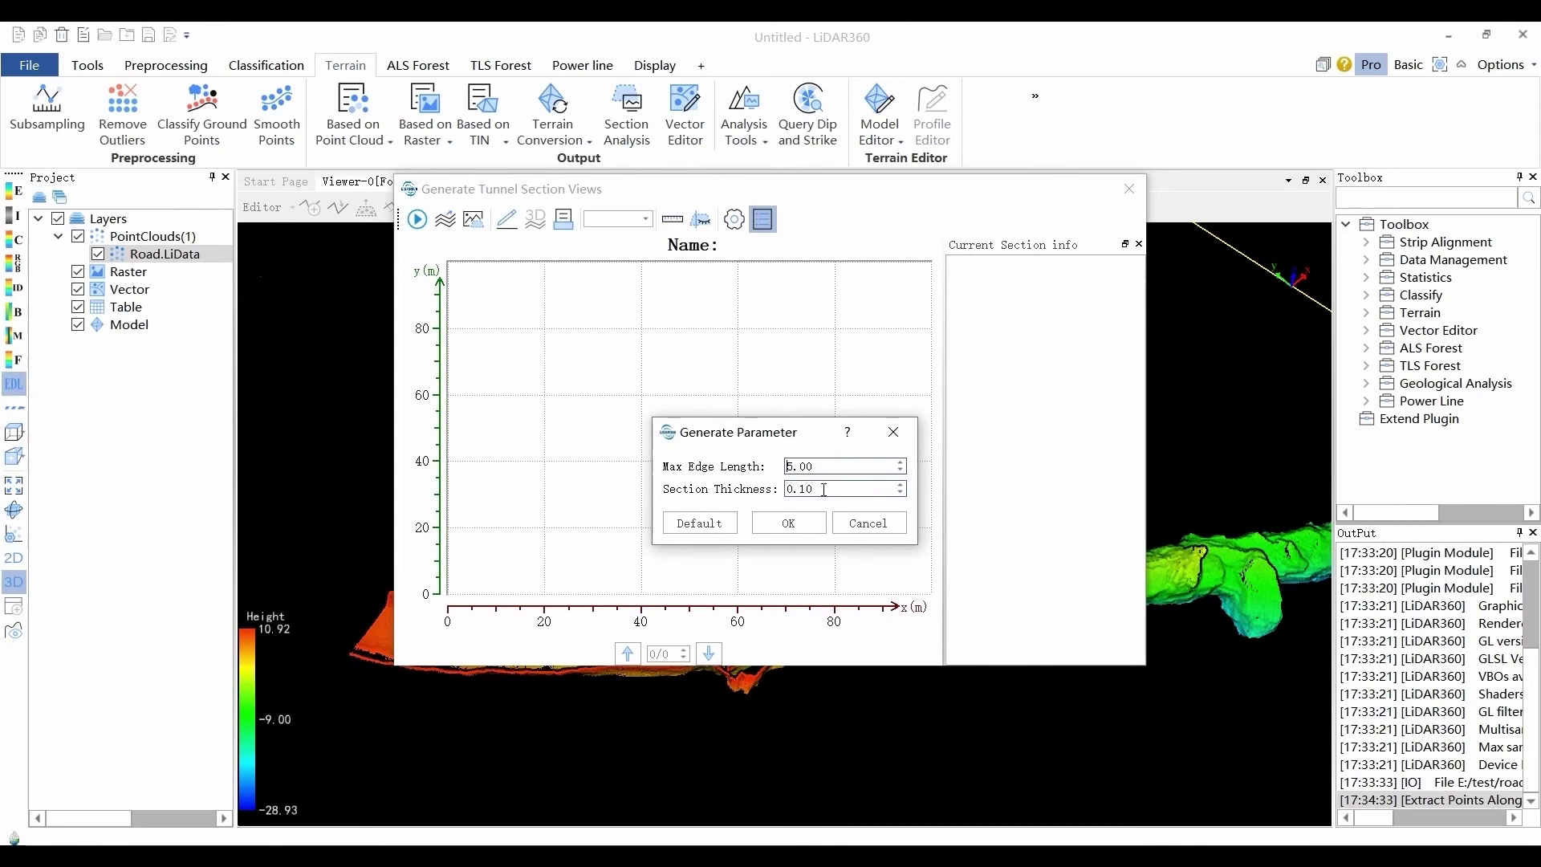
left_click(793, 522)
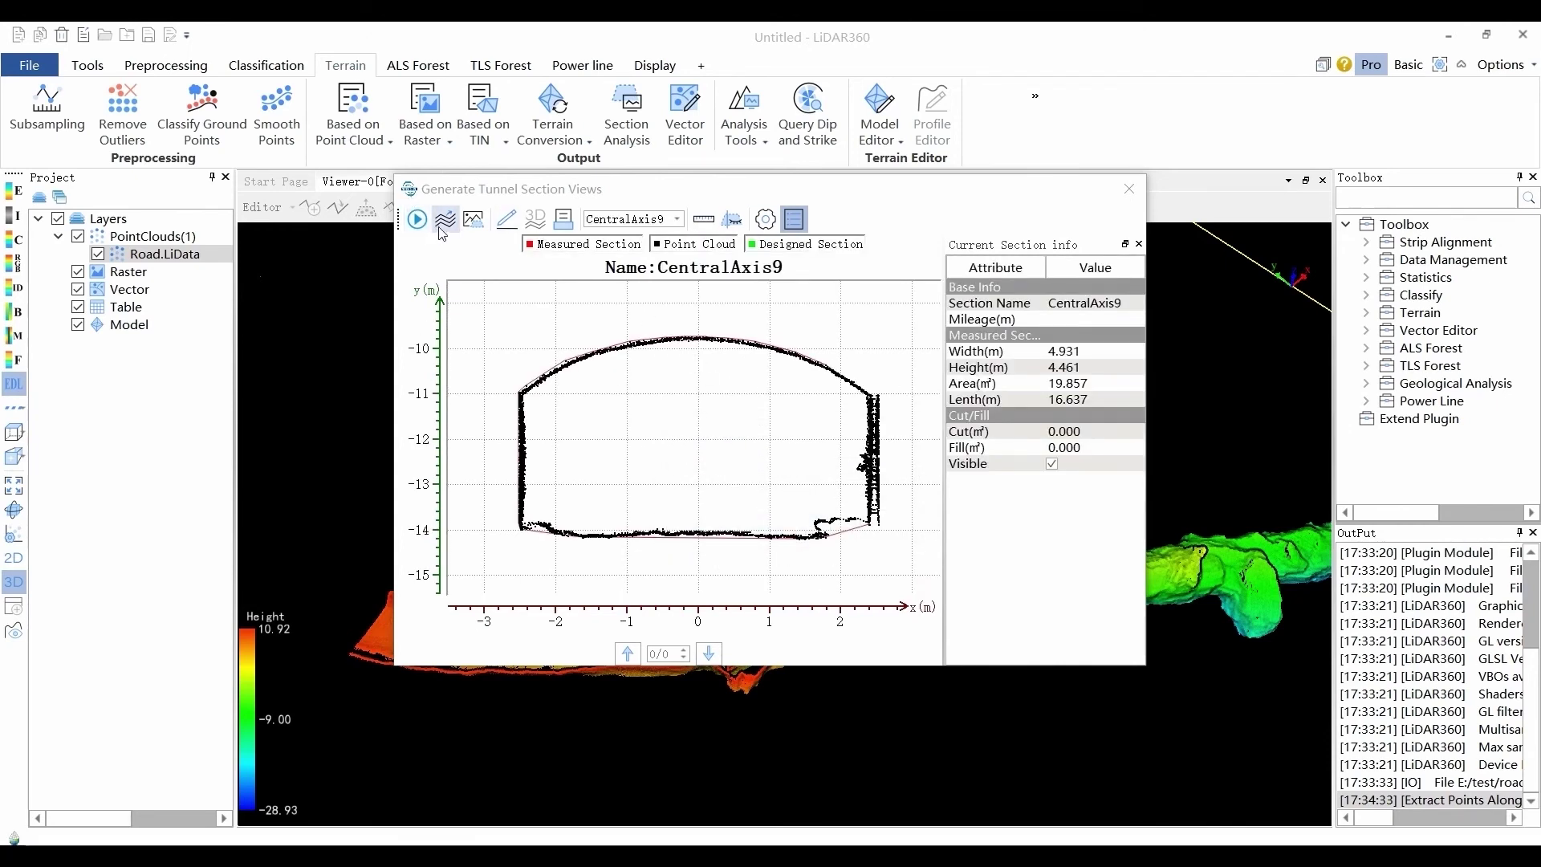
Reshape the measured section line of CentralAxis9 by moving its floor vertices and extending its lower right corner down to the floor
left_click(507, 220)
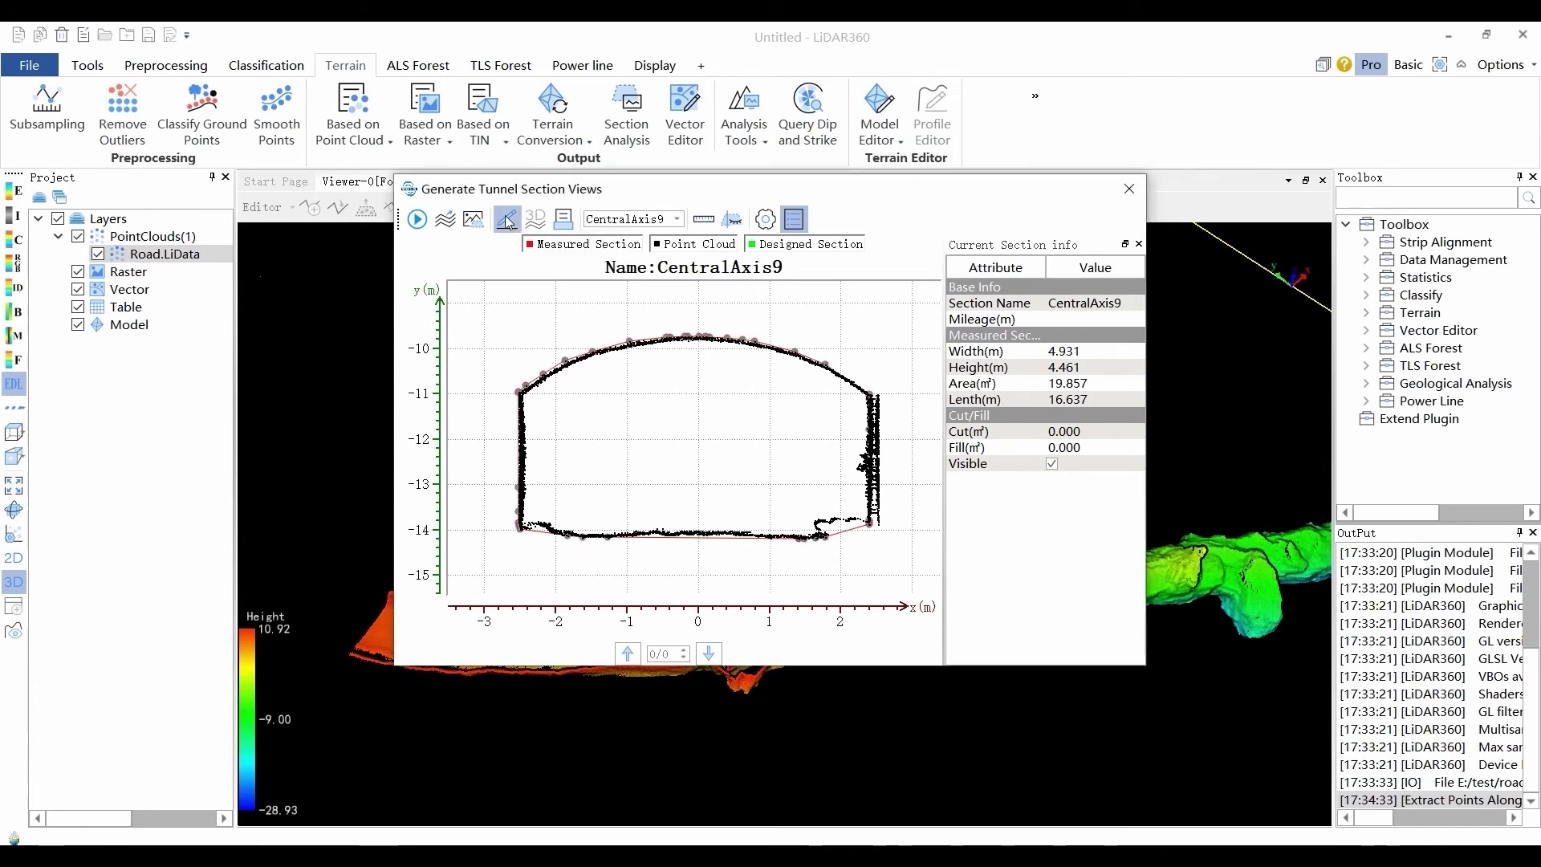
scroll(867, 533, "up", 1)
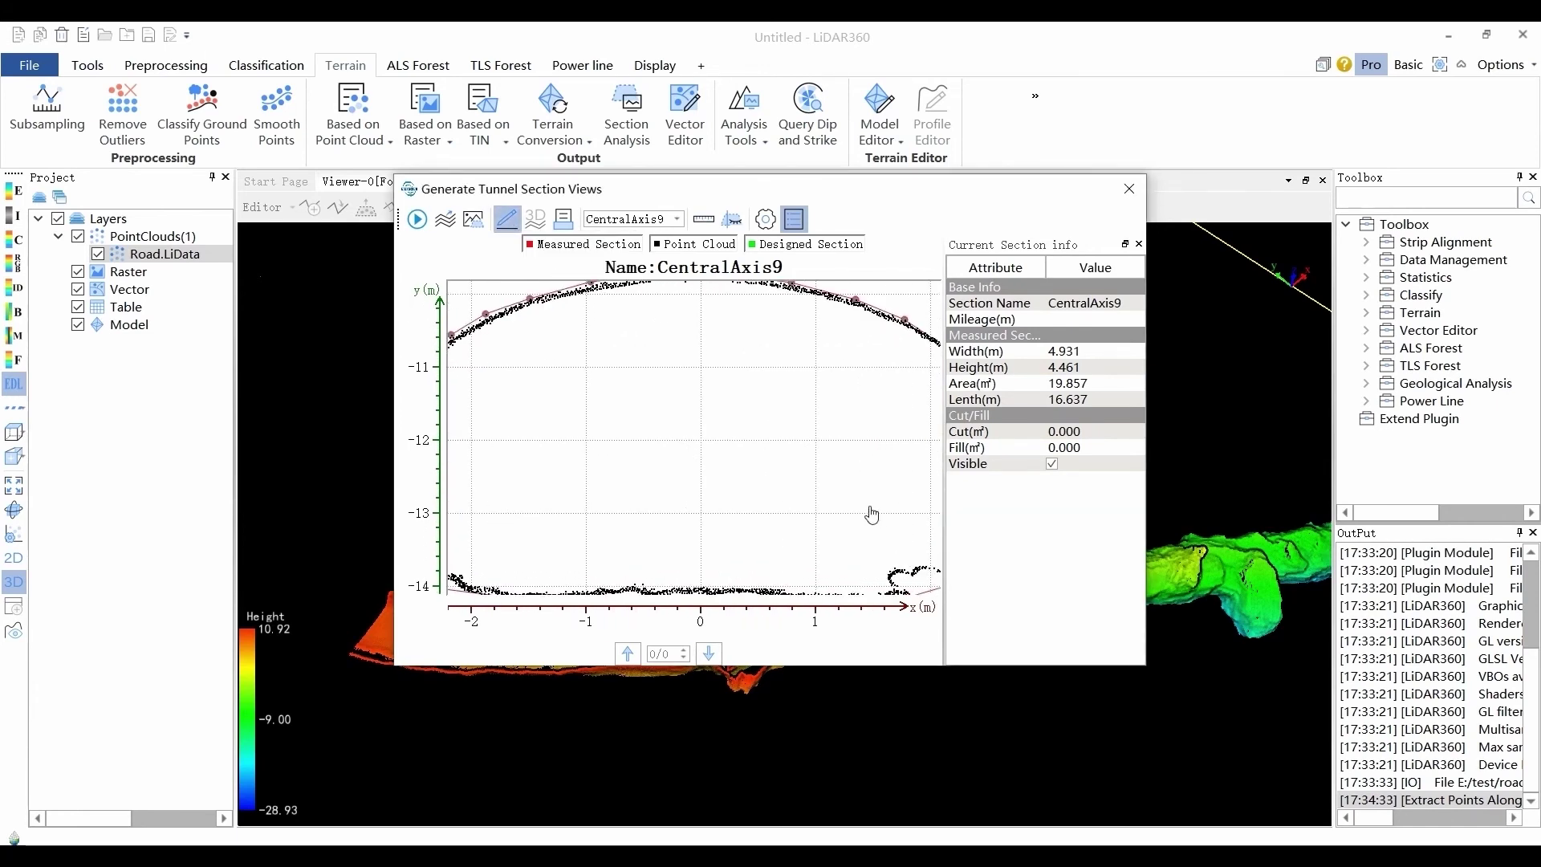
left_click_drag(872, 515, 845, 486)
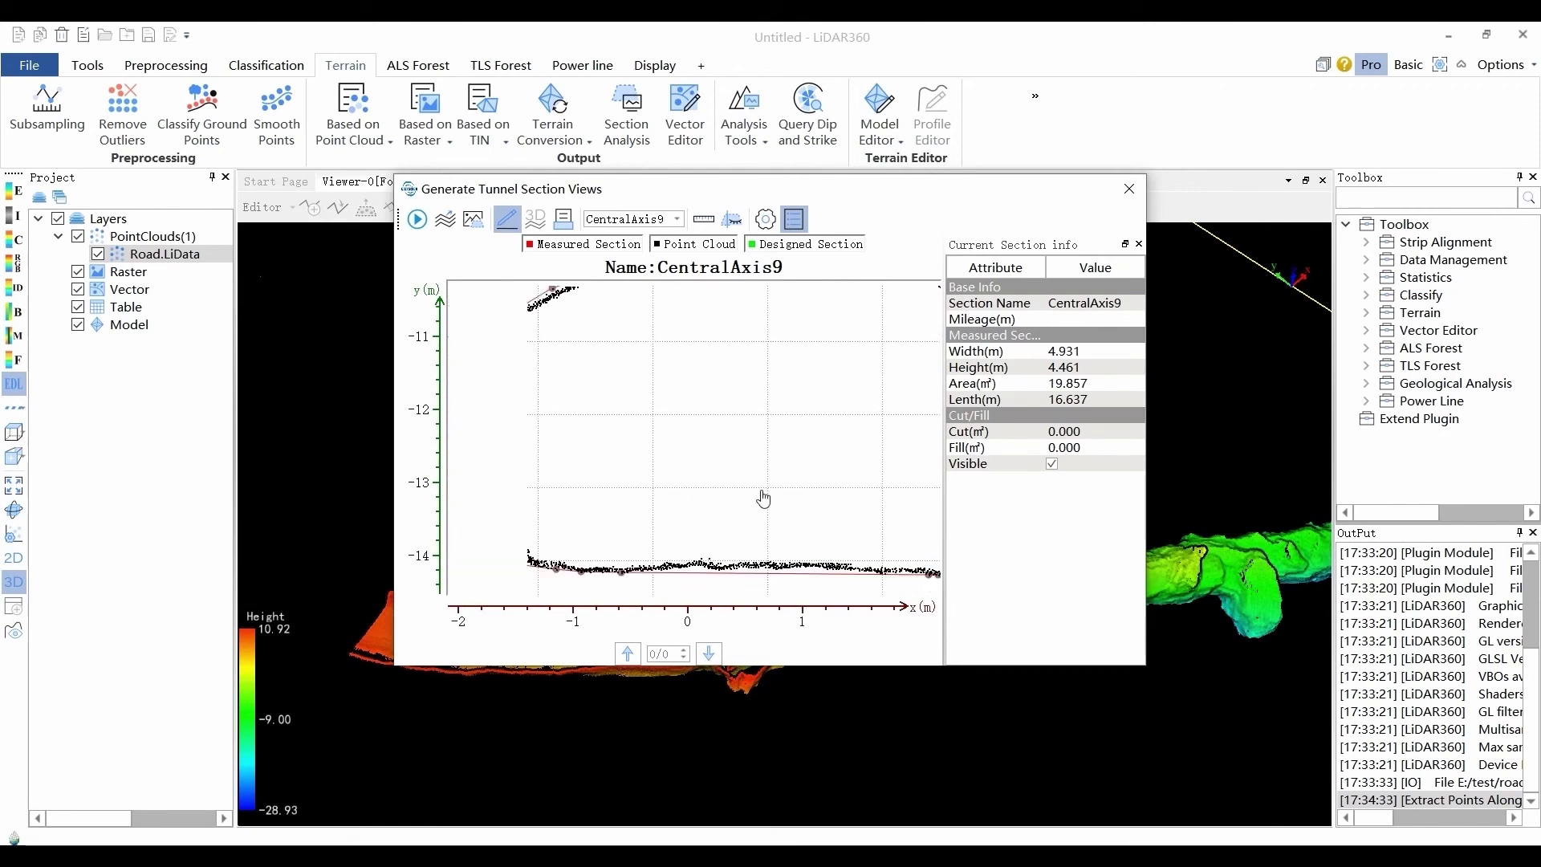
left_click_drag(603, 574, 598, 569)
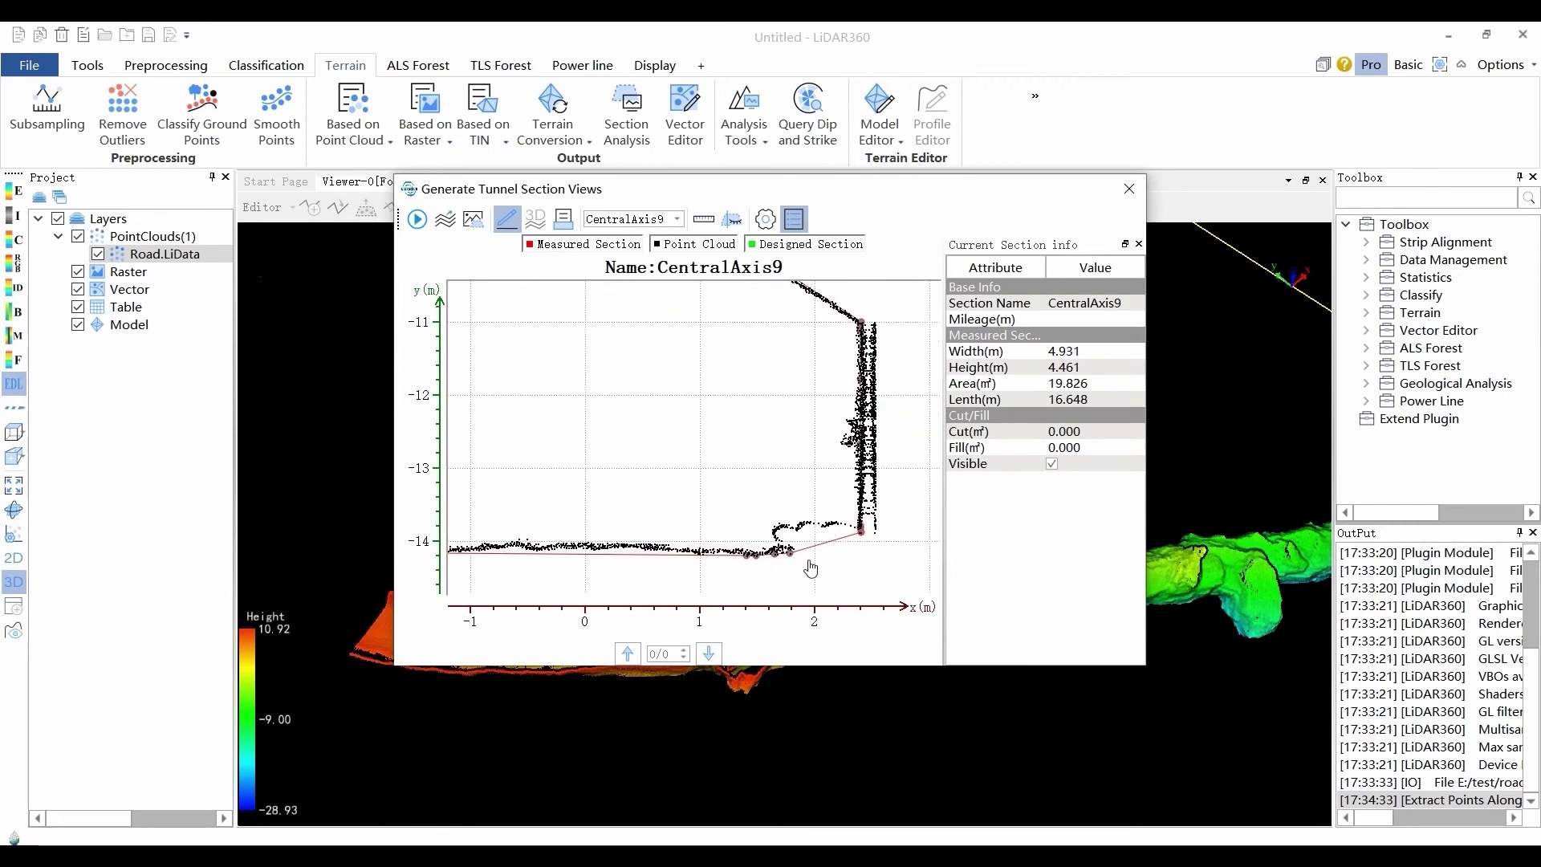
left_click_drag(788, 553, 777, 528)
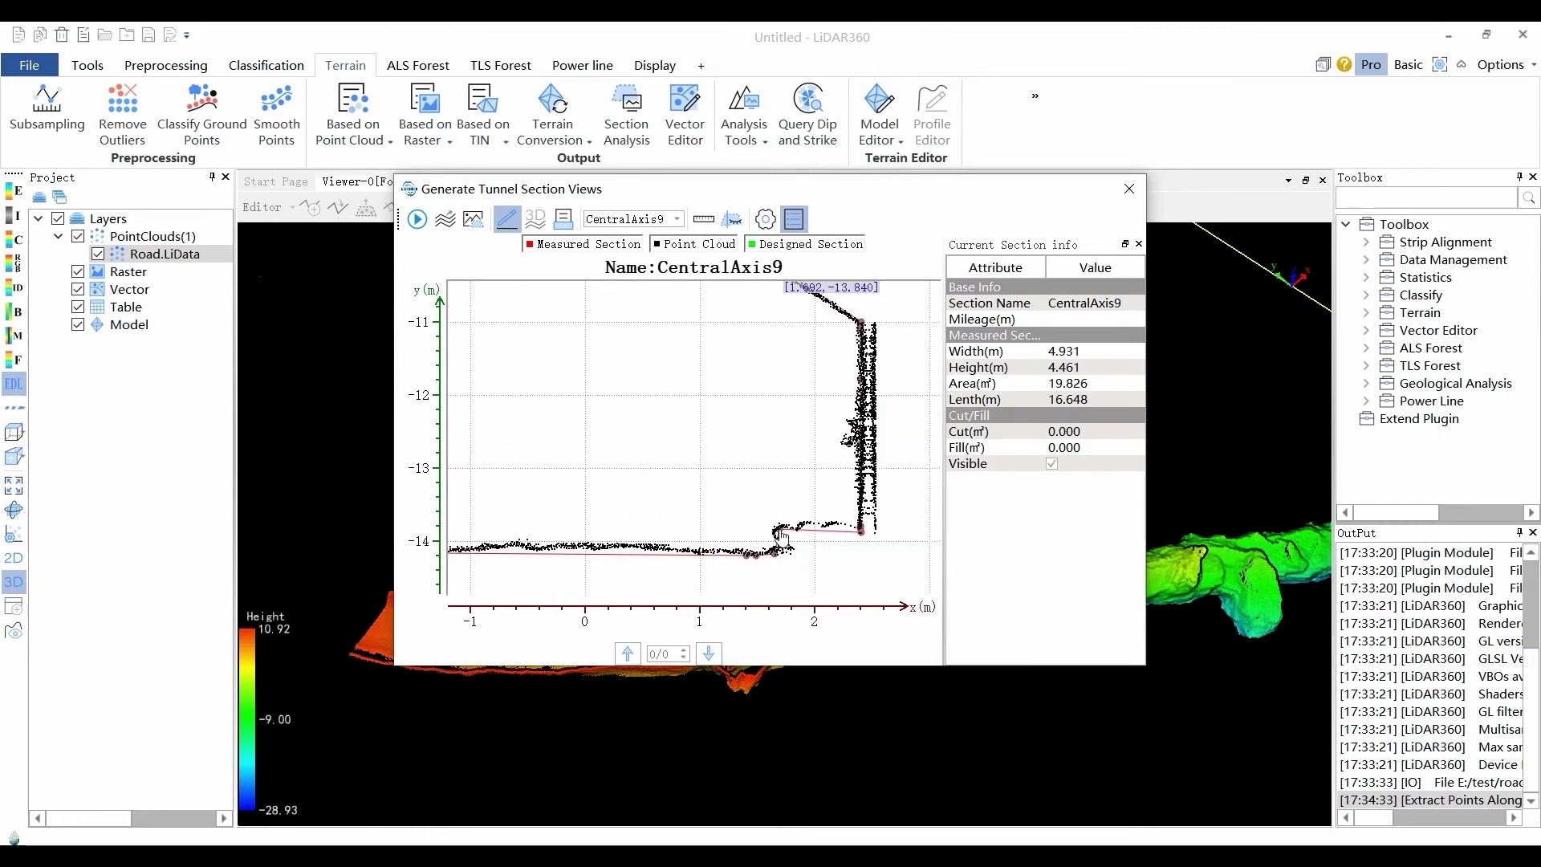
left_click(860, 535)
left_click_drag(861, 538, 793, 555)
left_click(852, 539)
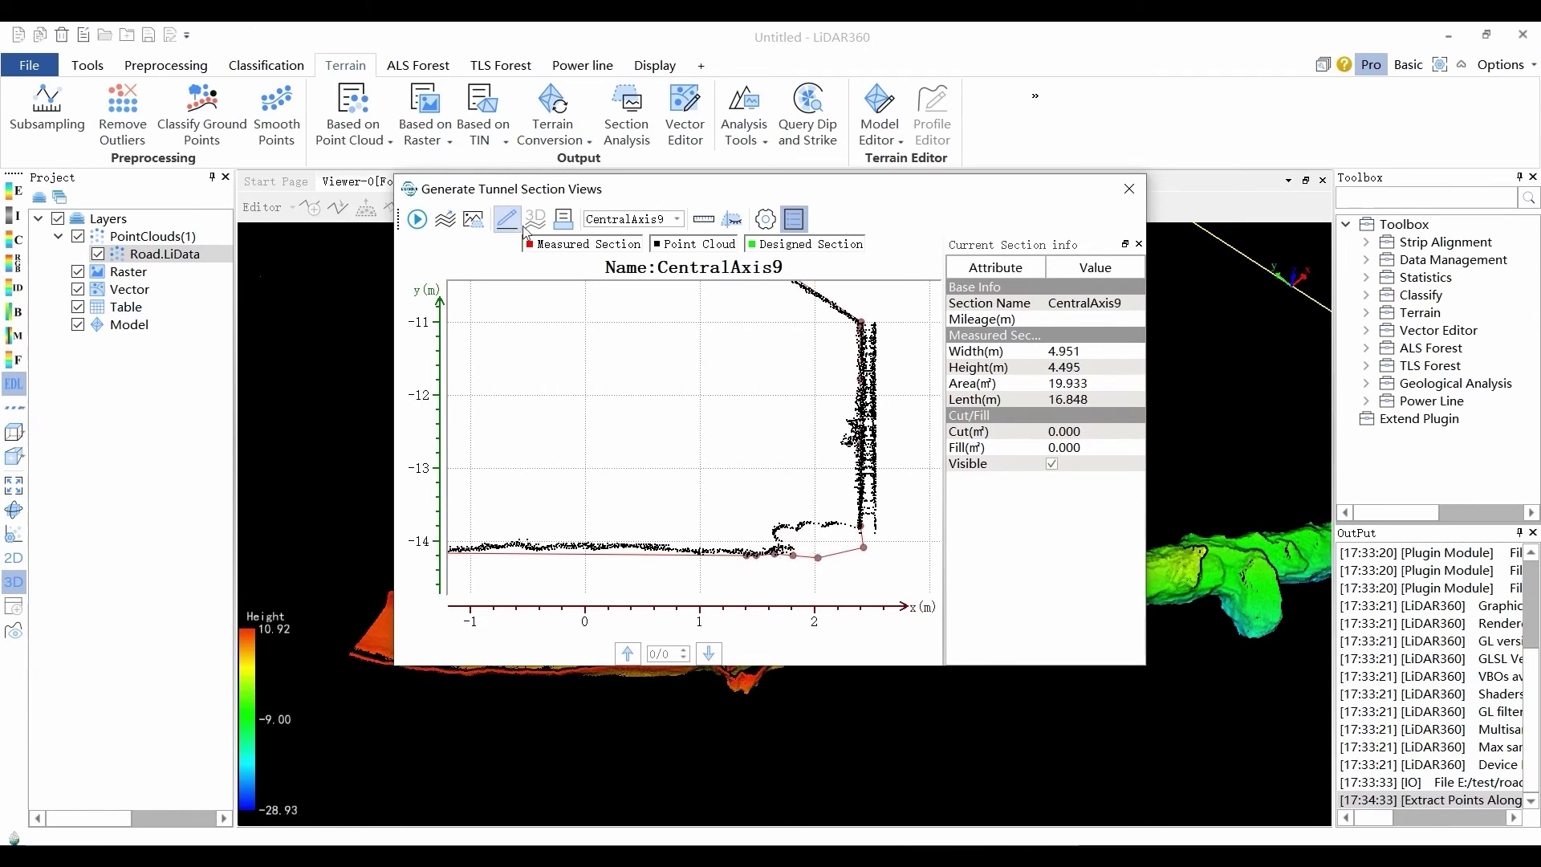
Measure the tunnel section's height from the roof crown straight down to the floor
left_click(562, 220)
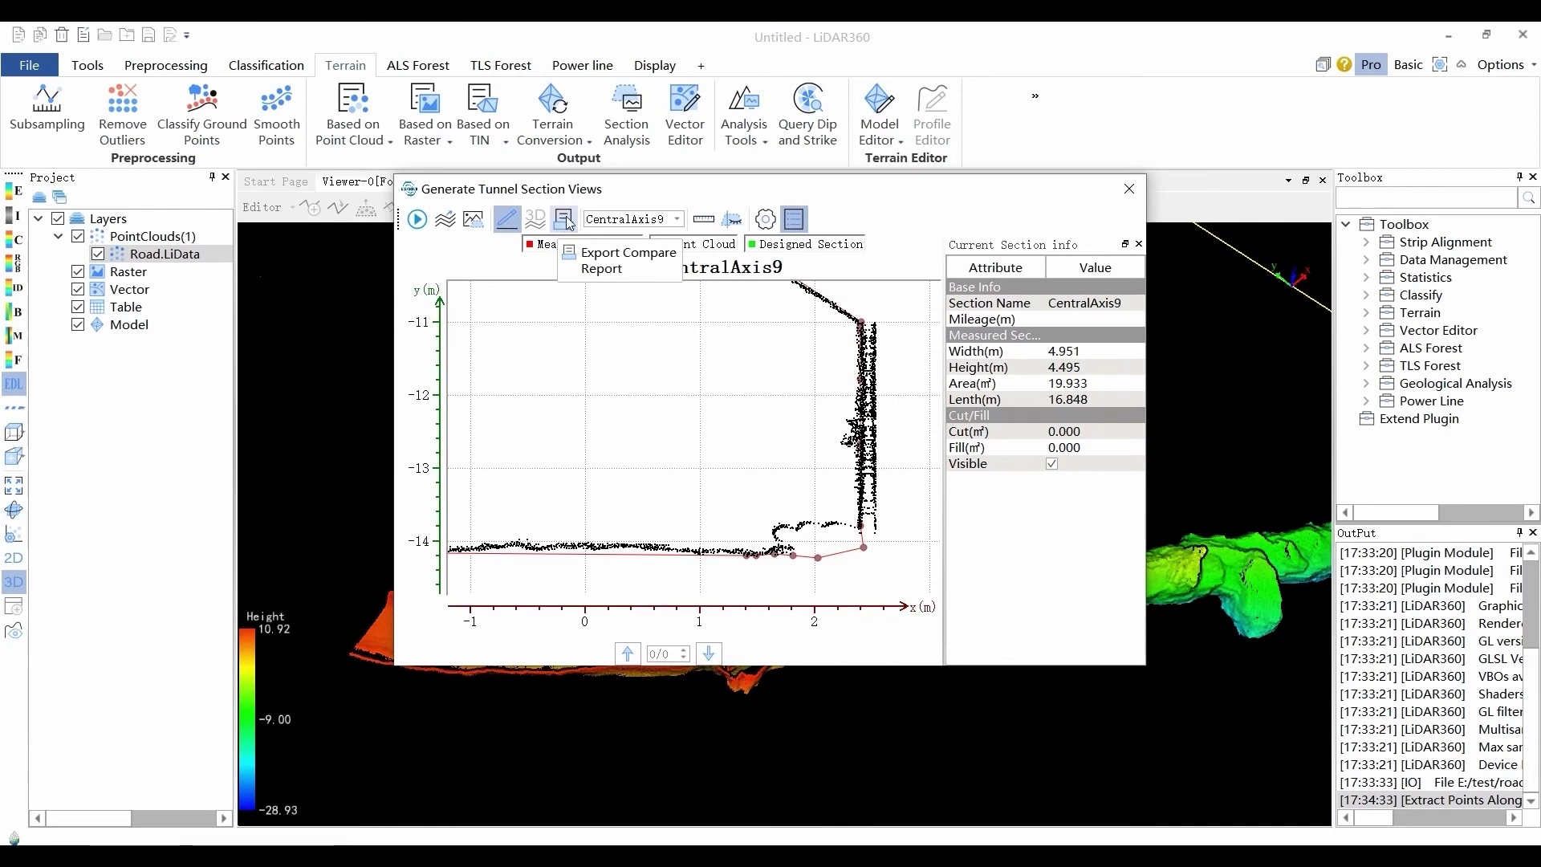
left_click(710, 227)
scroll(681, 461, "down", 1)
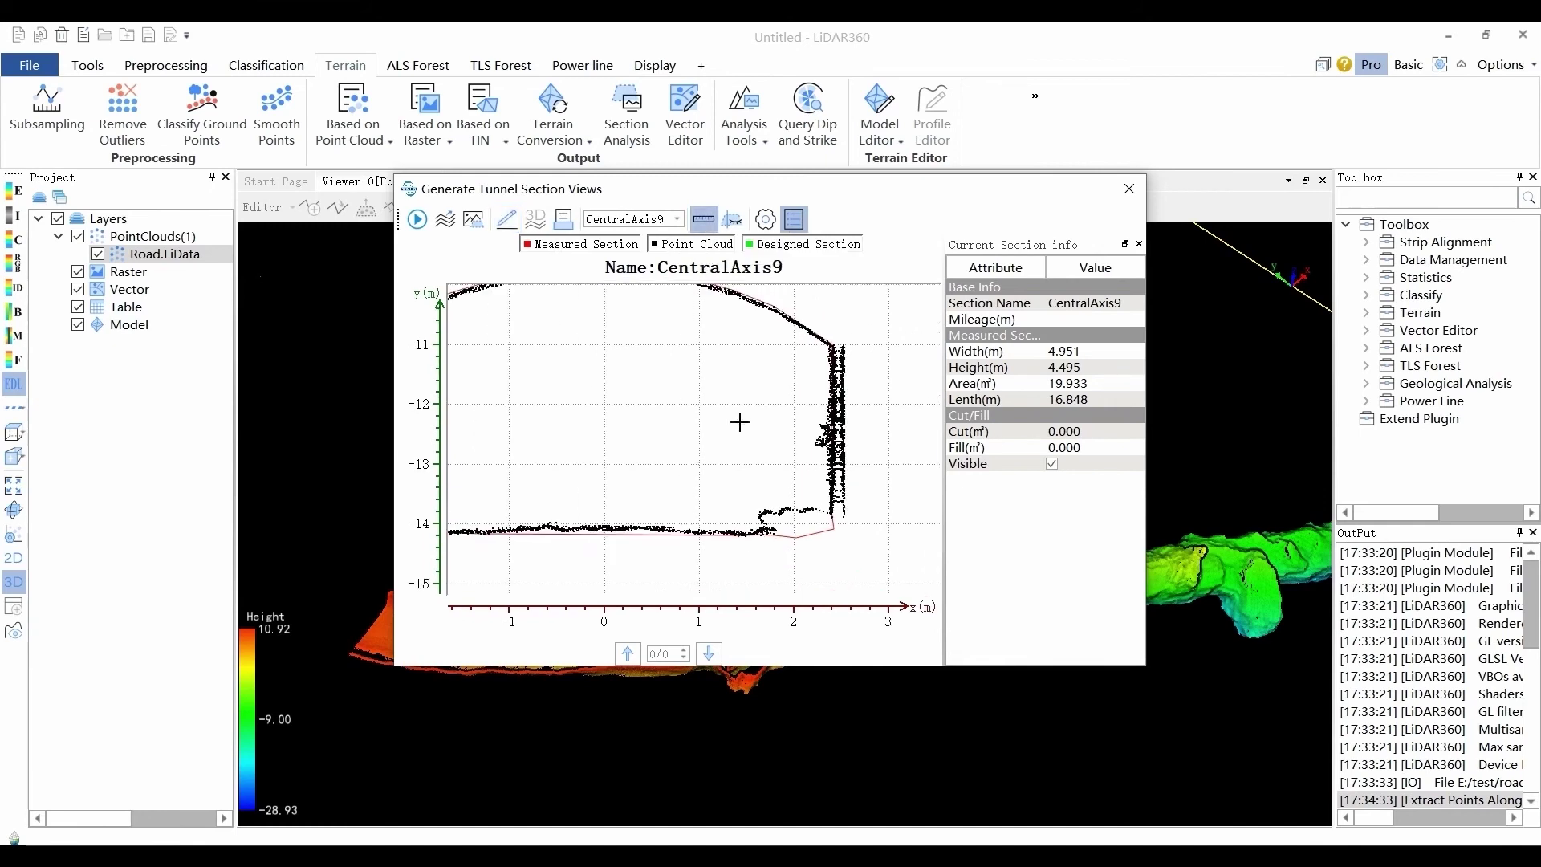
scroll(707, 394, "down", 1)
scroll(691, 371, "down", 1)
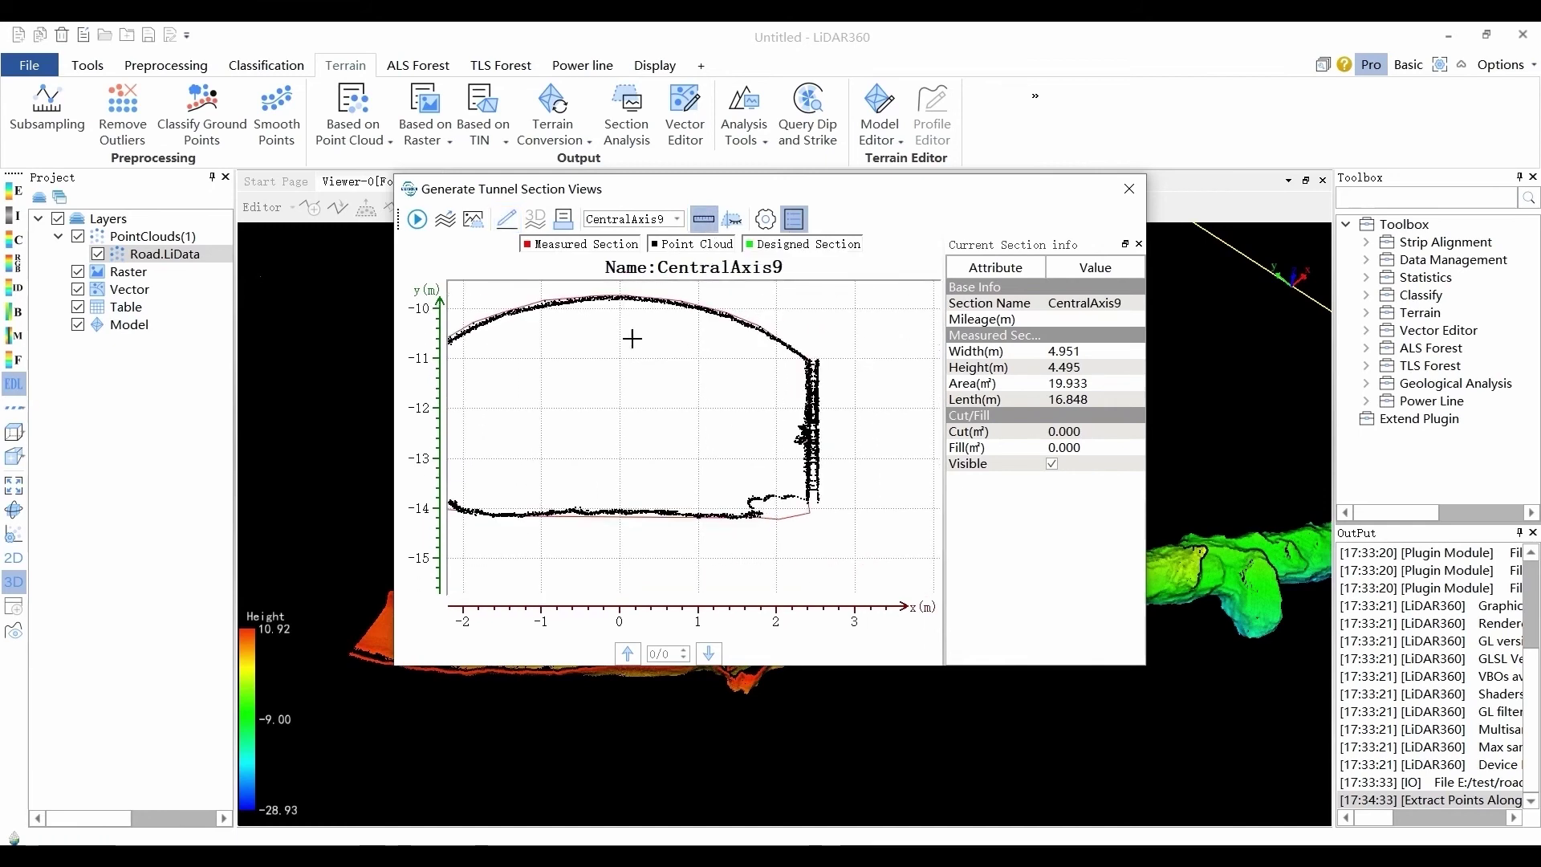
left_click(618, 300)
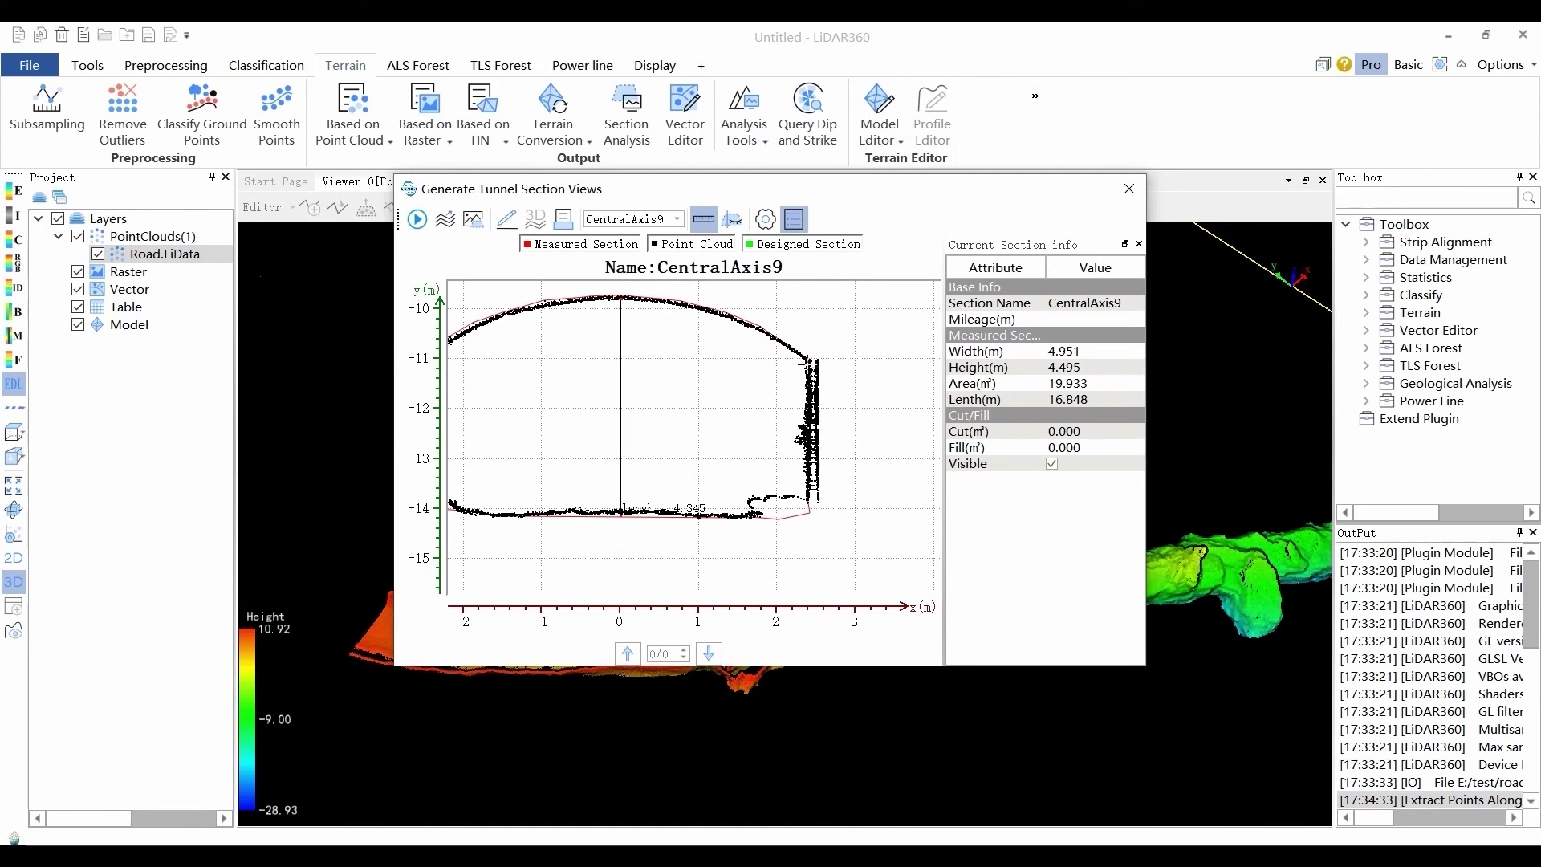
left_click(600, 438)
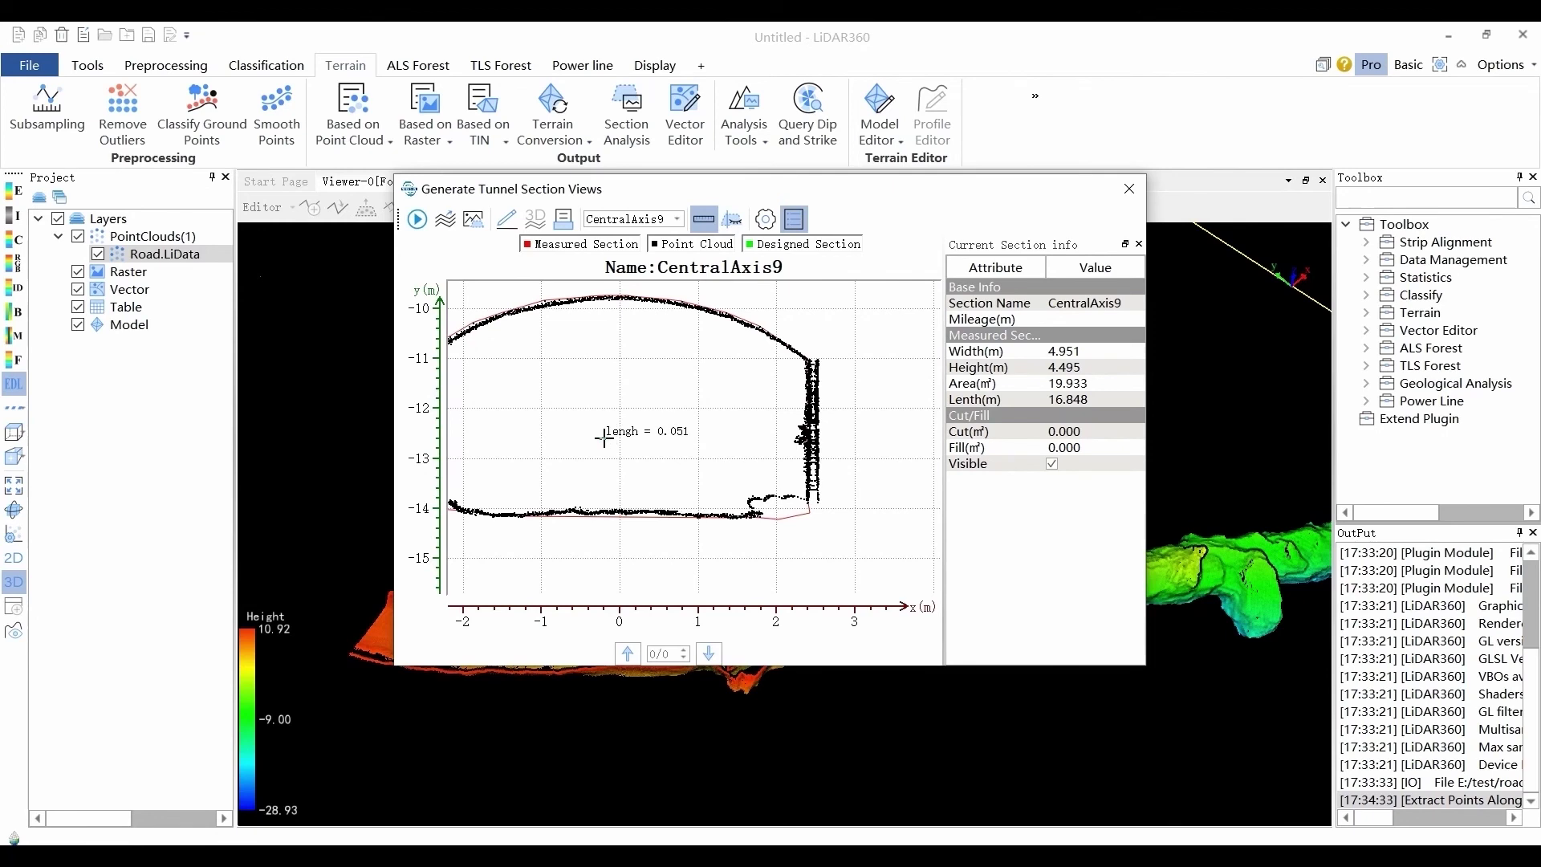
right_click(696, 316)
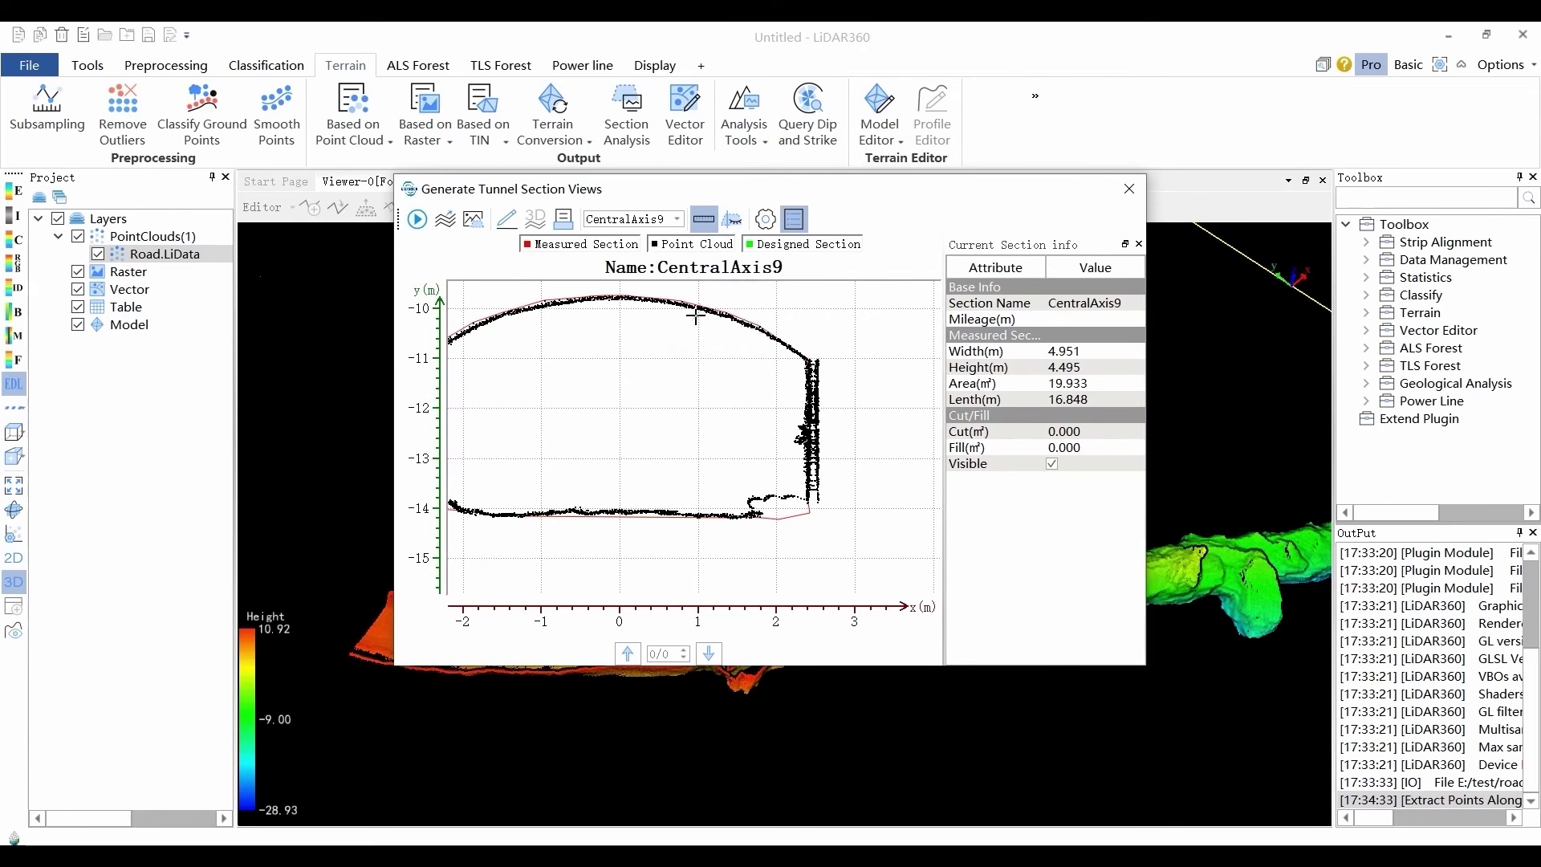
left_click(696, 316)
Review the section view's attribute display and color settings, and end the length measurement
left_click(765, 220)
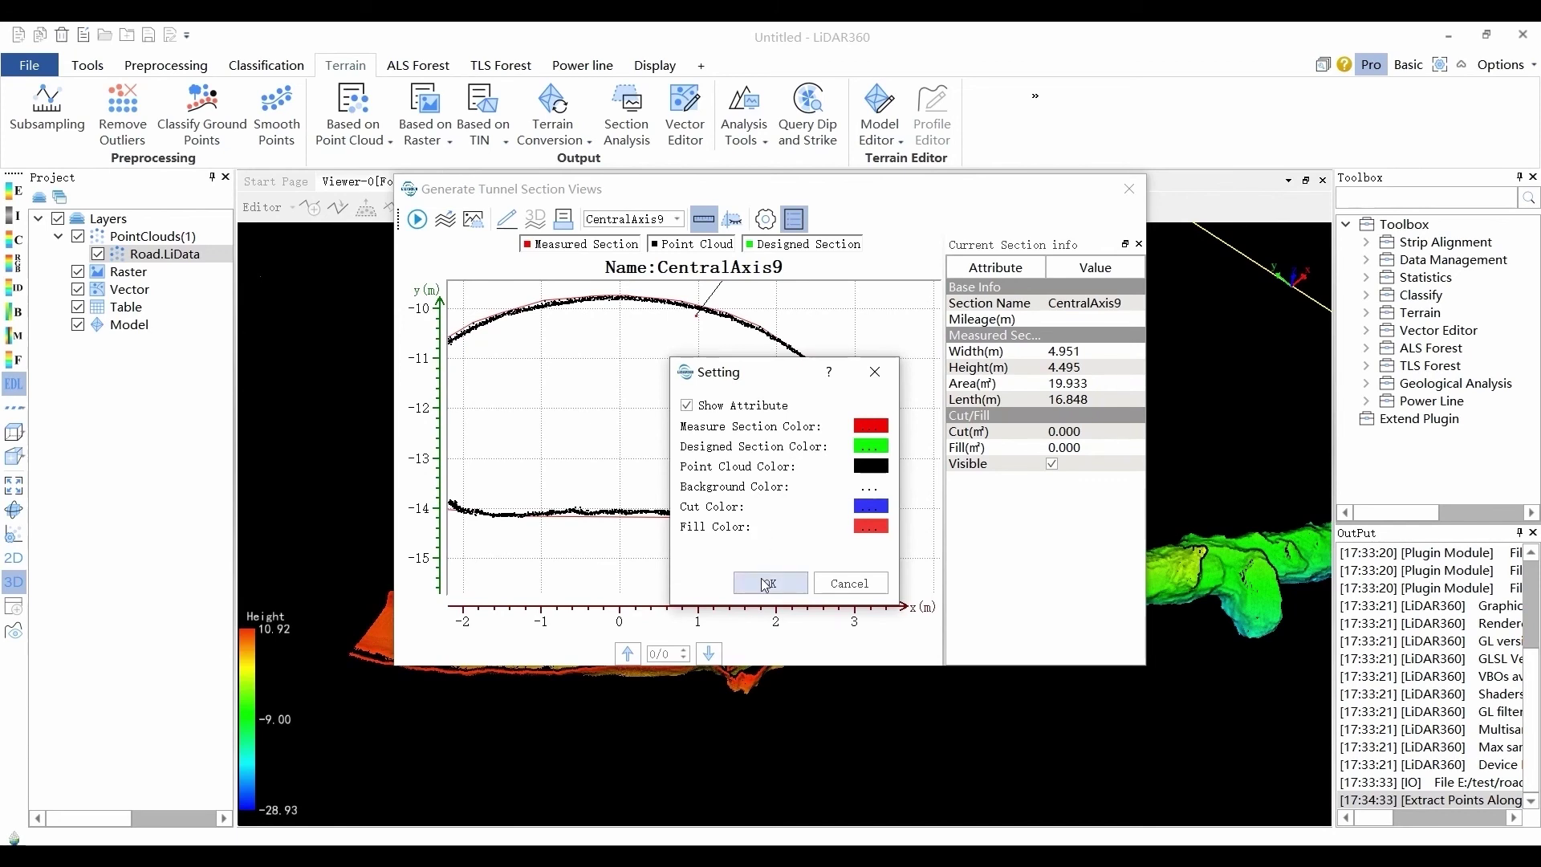
left_click(803, 583)
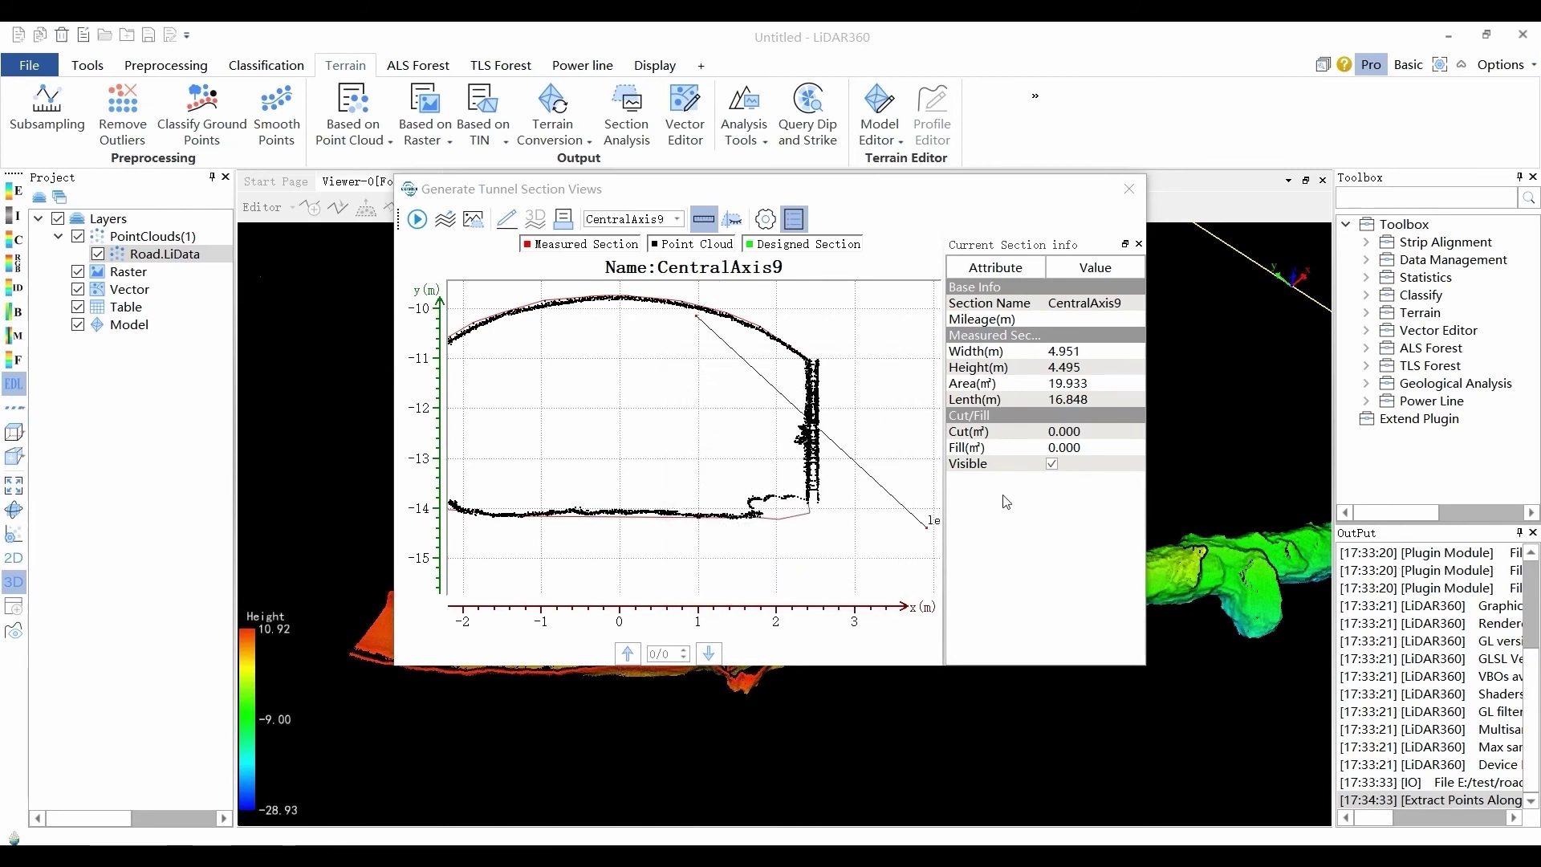
left_click(704, 220)
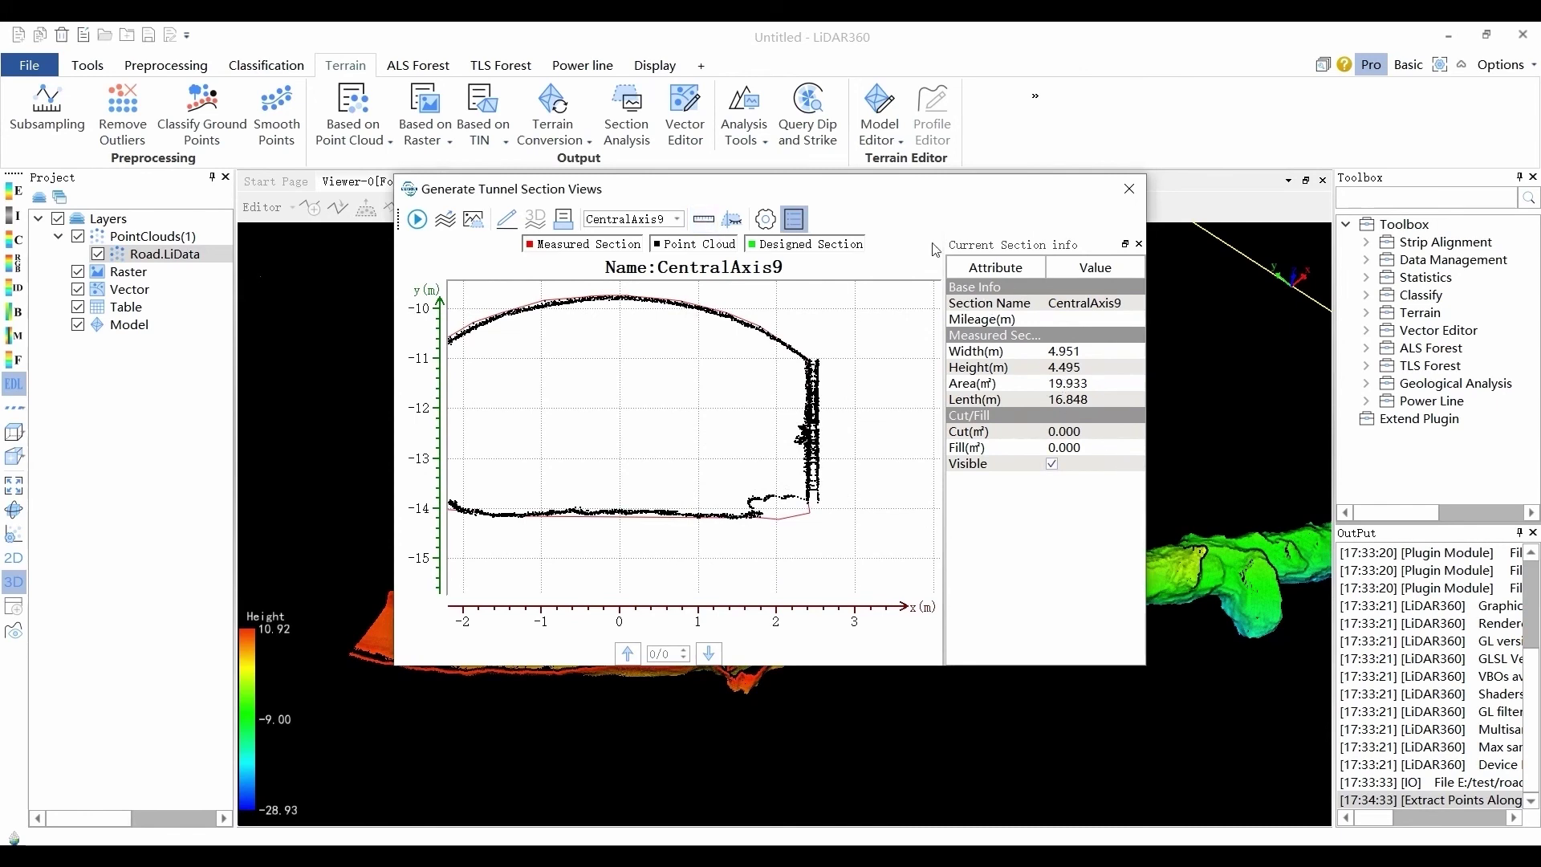
Close the tunnel section view and toggle the display of the draw line in the 3D viewer
left_click(1129, 188)
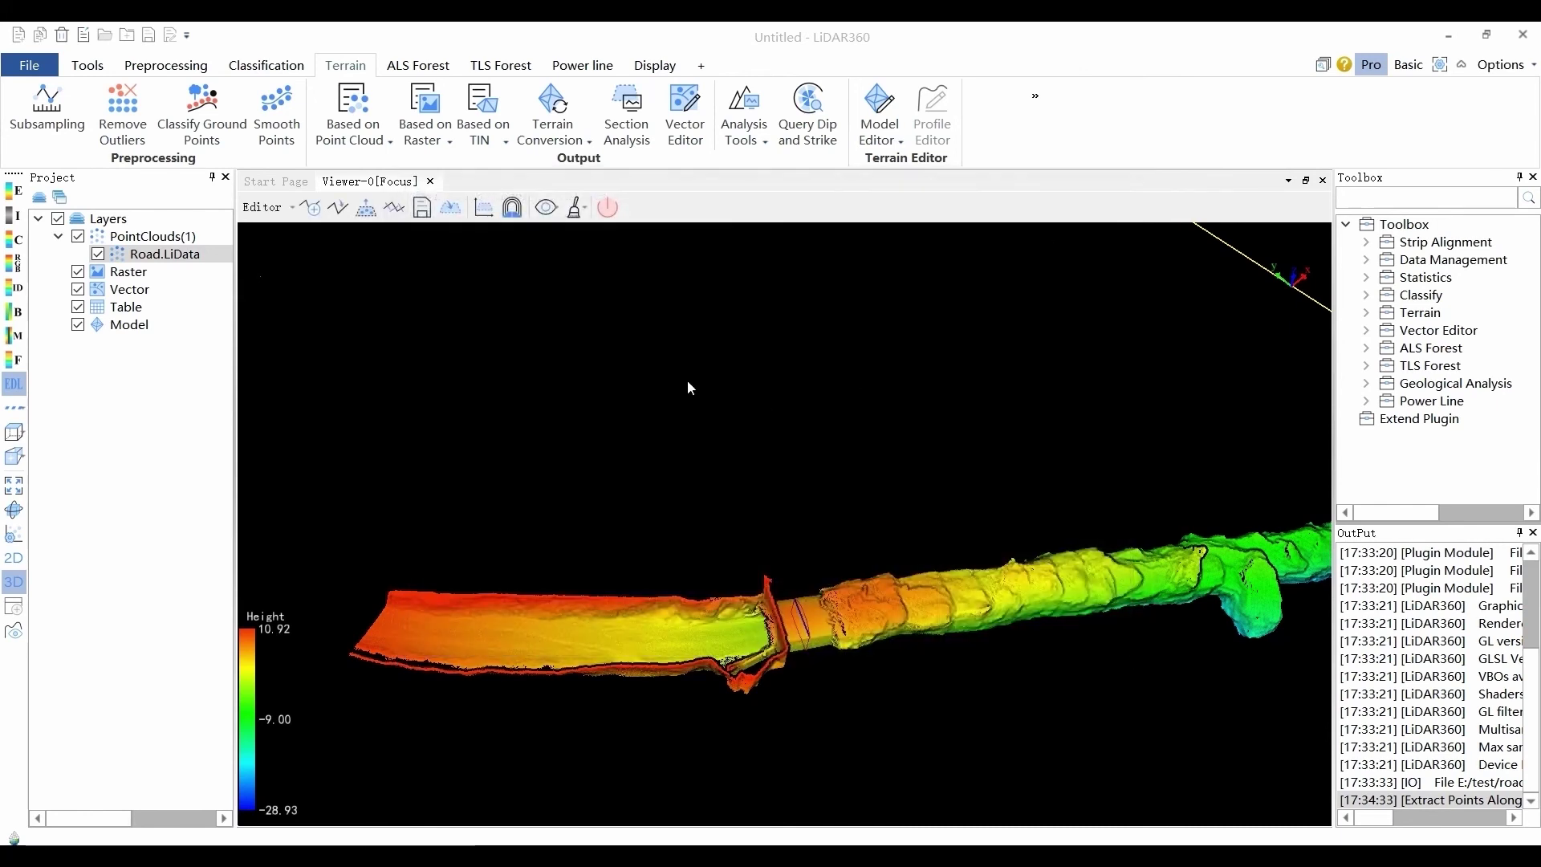
left_click(546, 208)
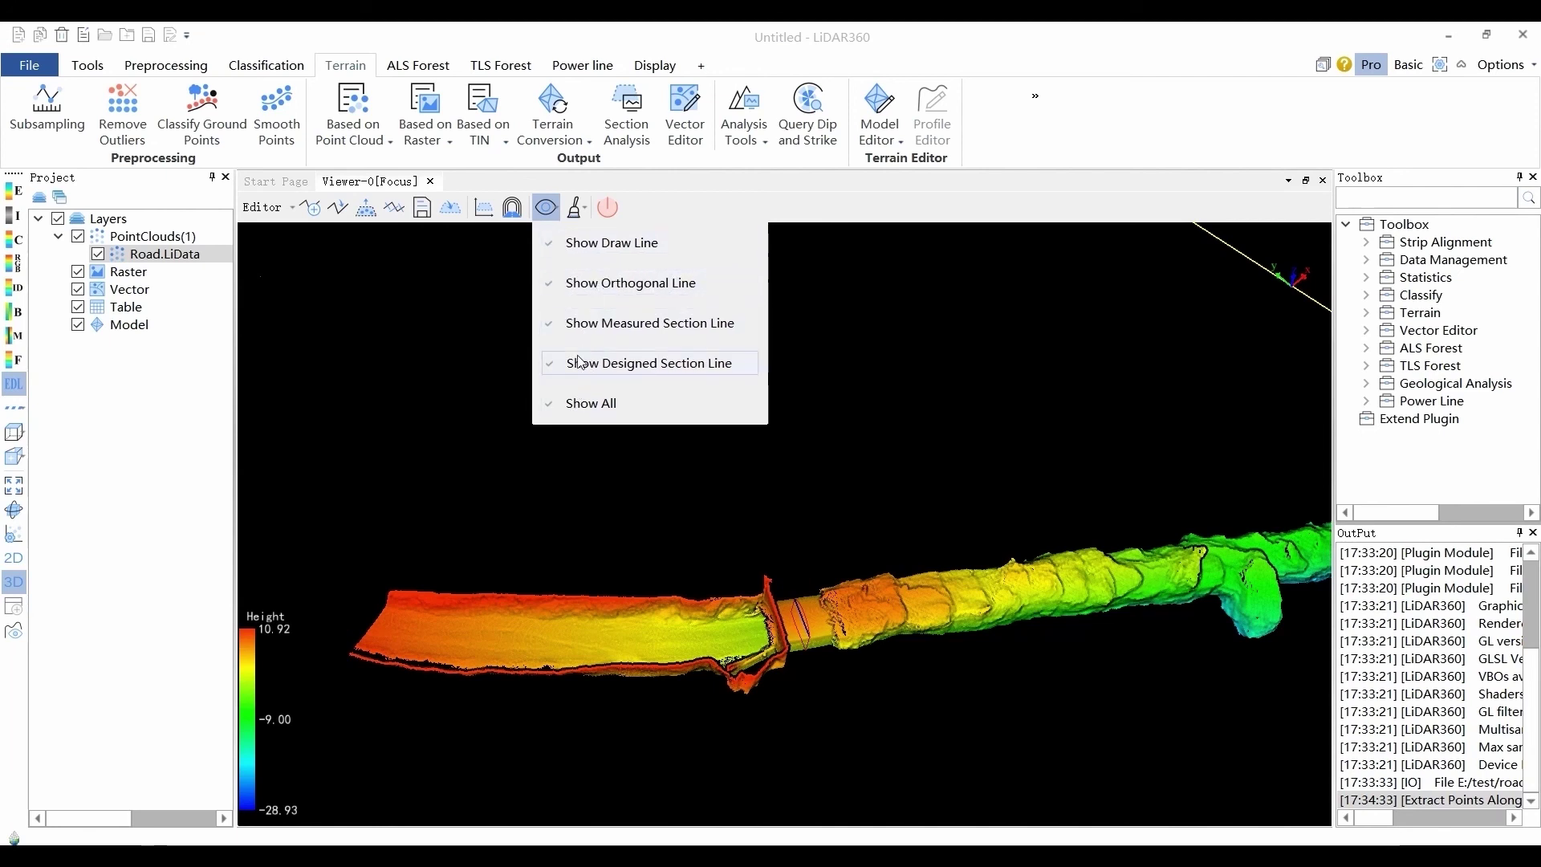
left_click(598, 251)
left_click(546, 207)
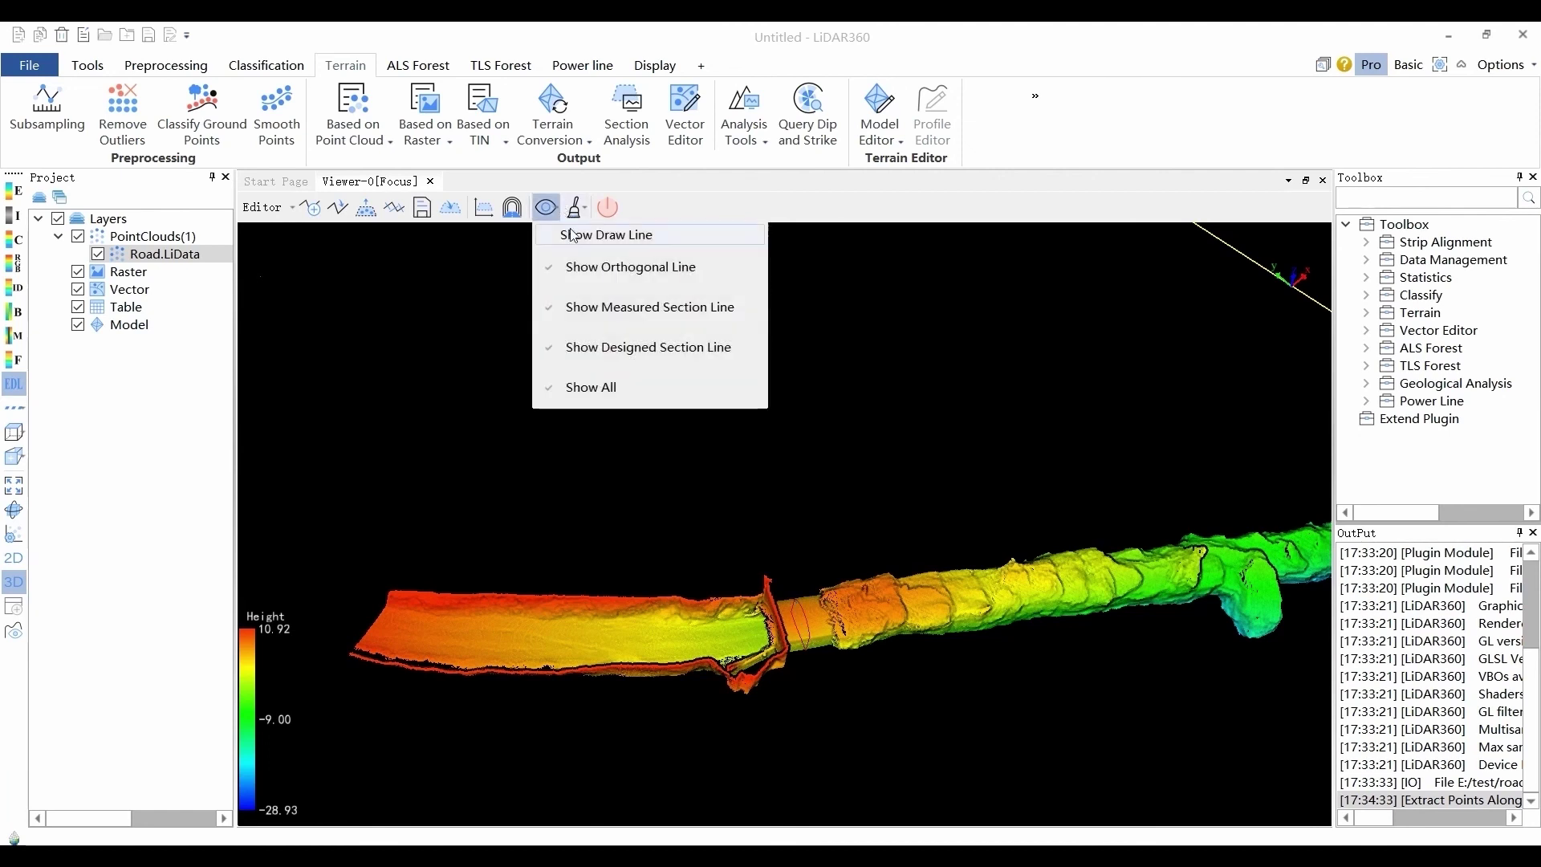
left_click(574, 233)
left_click(547, 210)
left_click(586, 242)
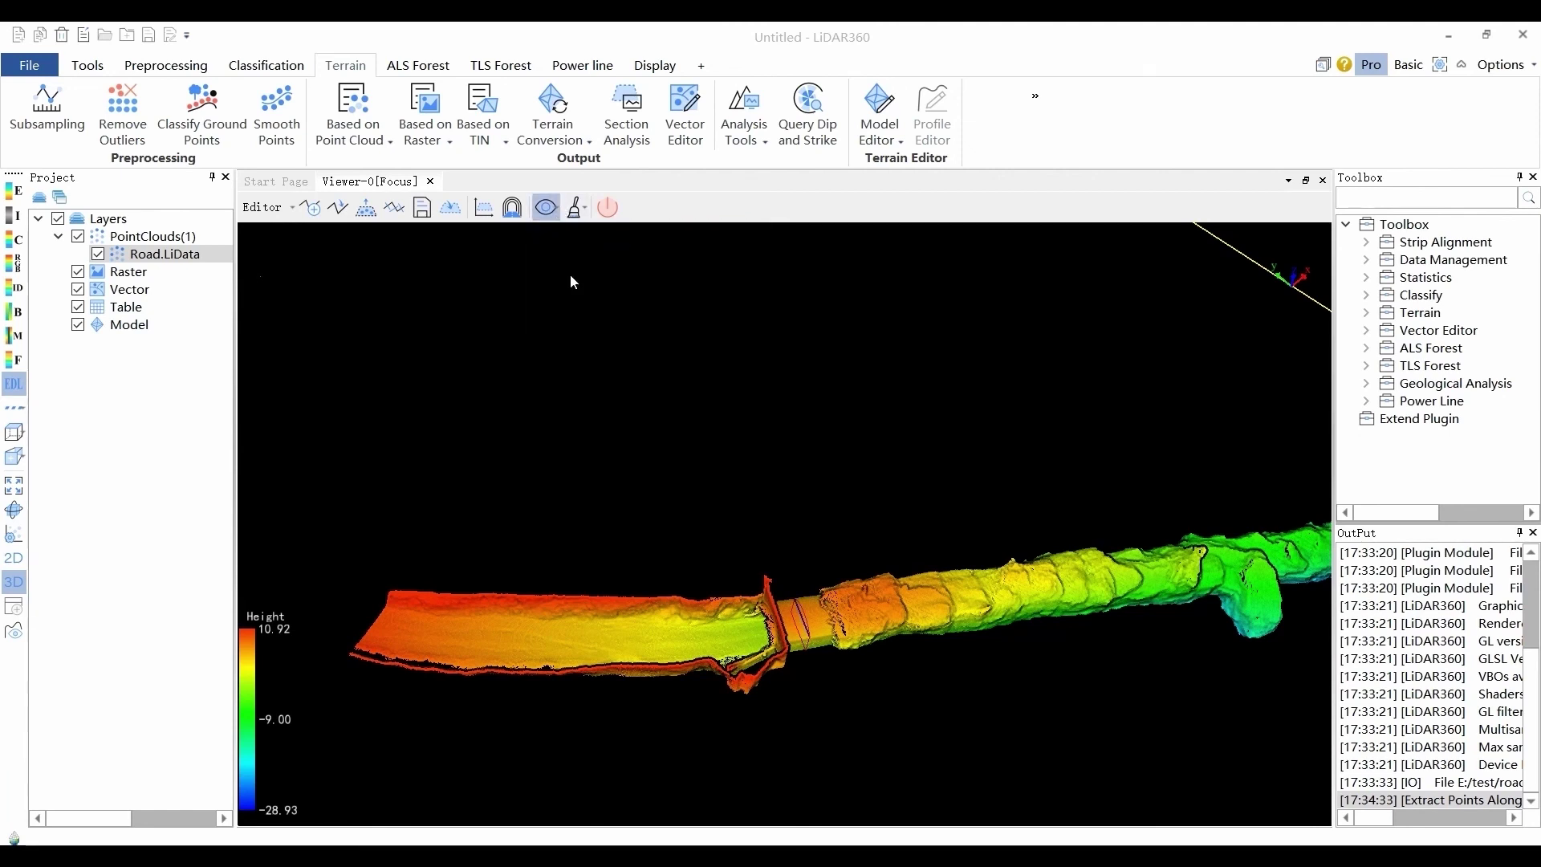
Toggle the display of the measured section lines in the 3D viewer, leaving them shown
left_click(552, 212)
left_click(594, 308)
left_click(571, 208)
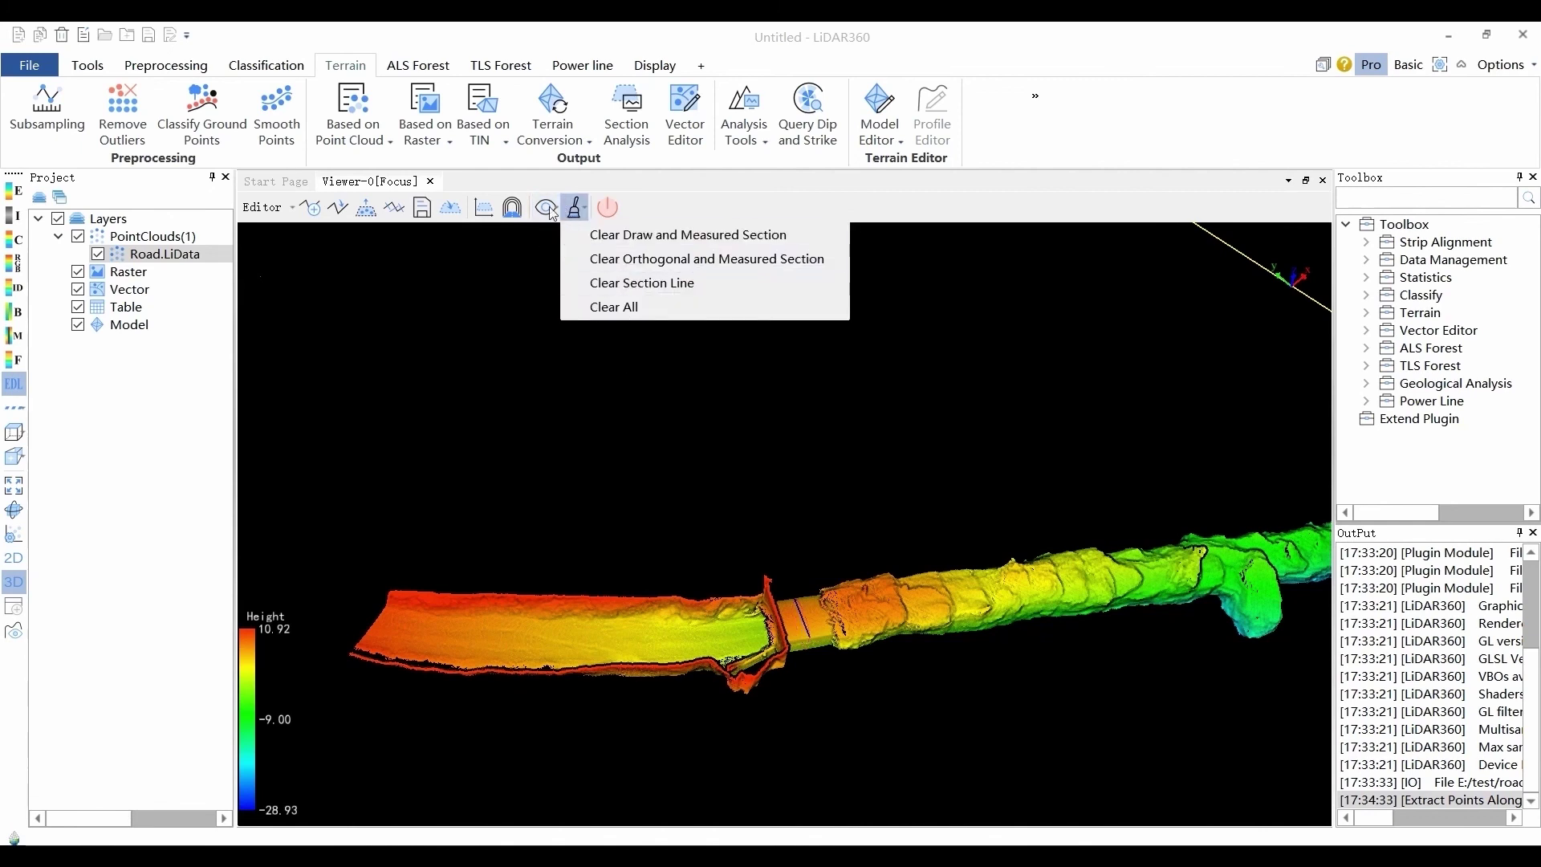
left_click(553, 211)
left_click(559, 215)
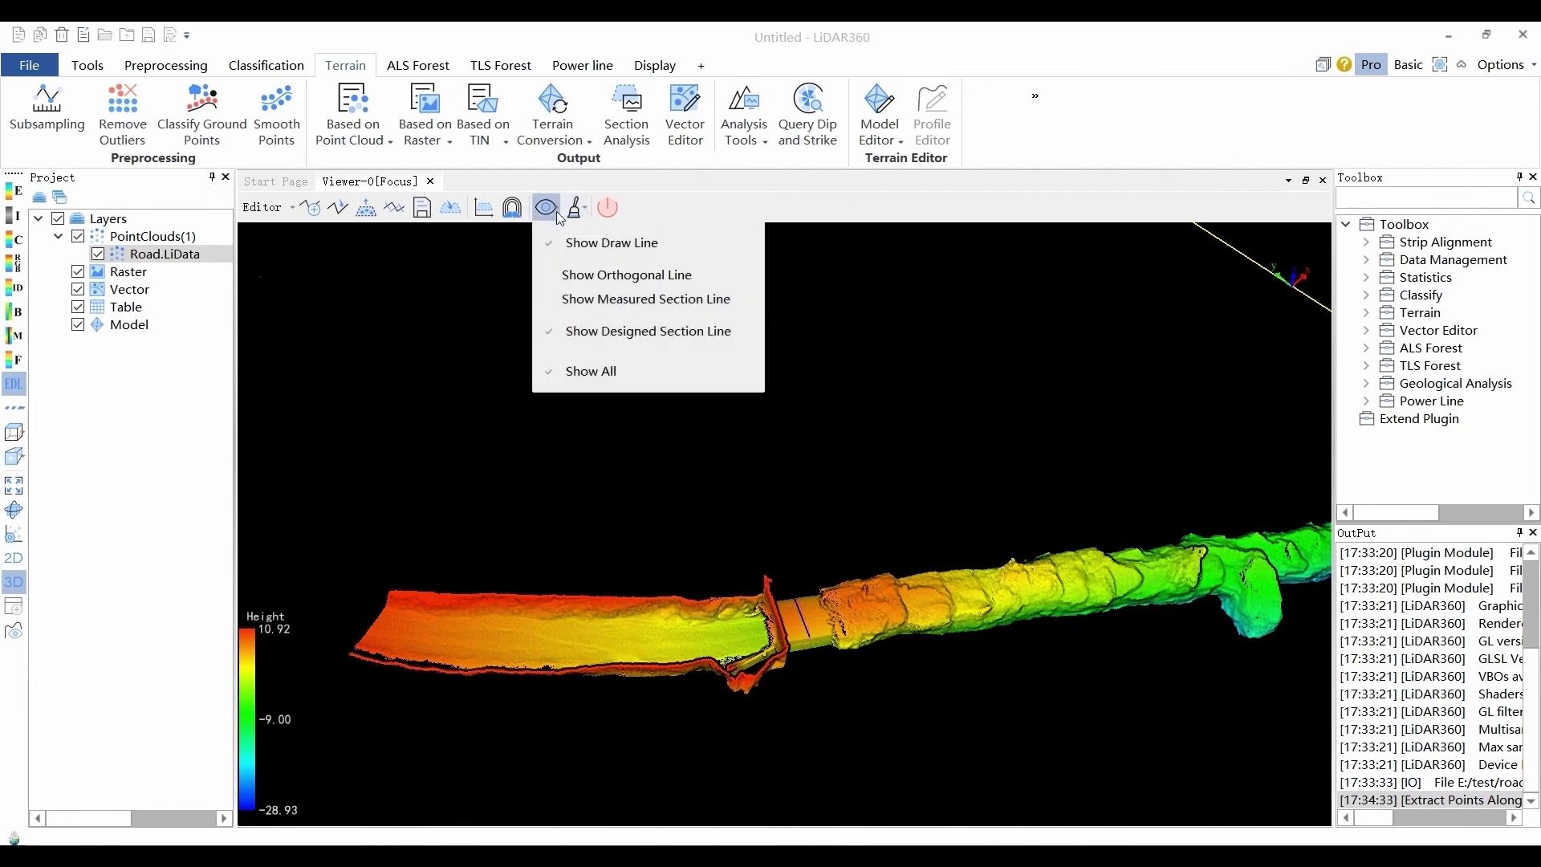
left_click(590, 302)
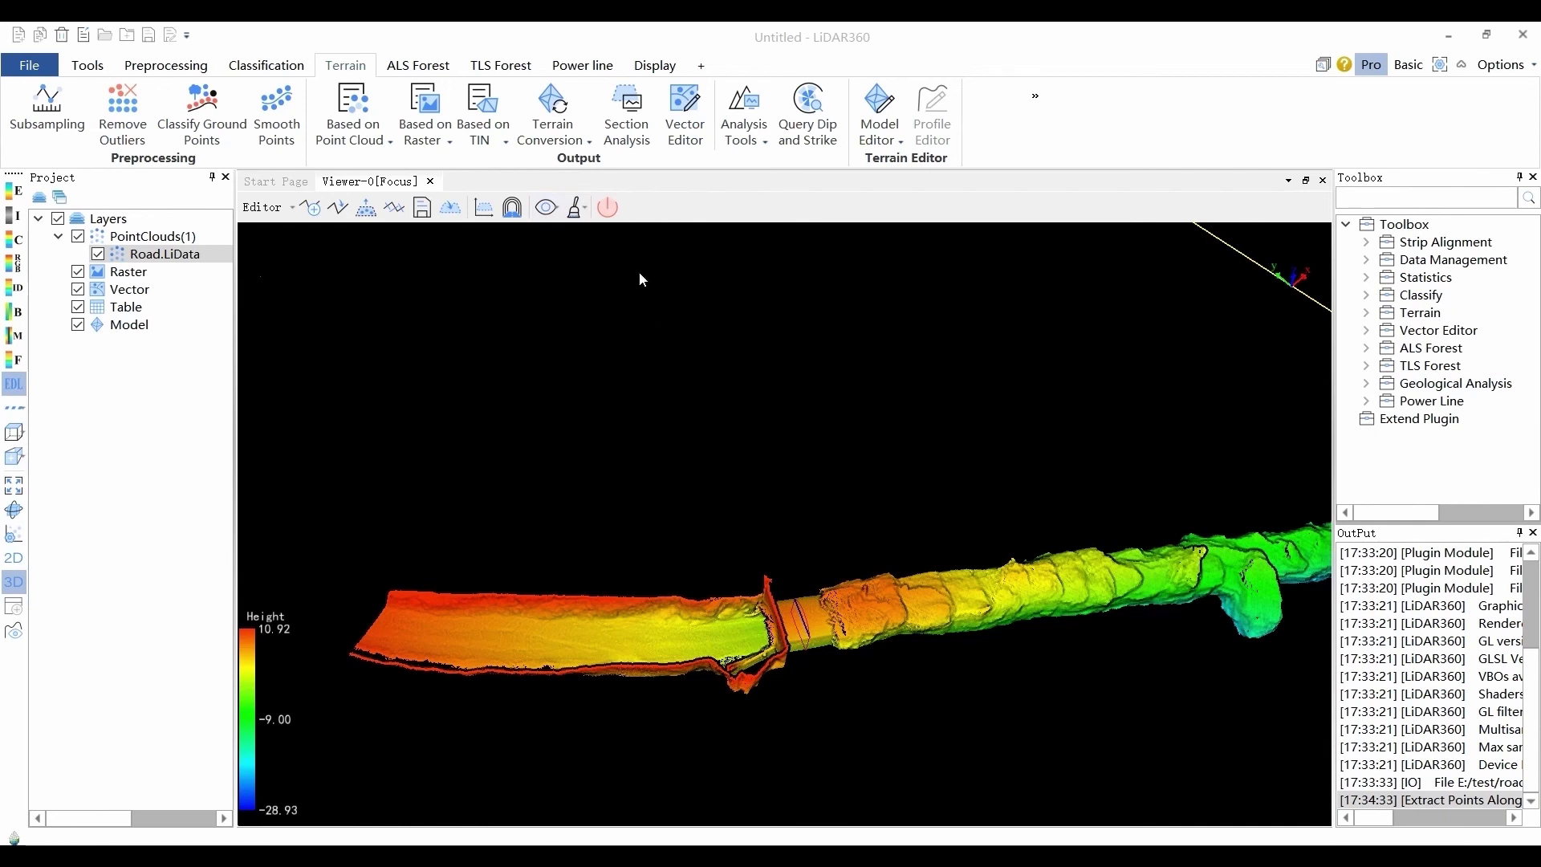
Clear all drawn, orthogonal and measured section lines from the viewer
left_click(584, 214)
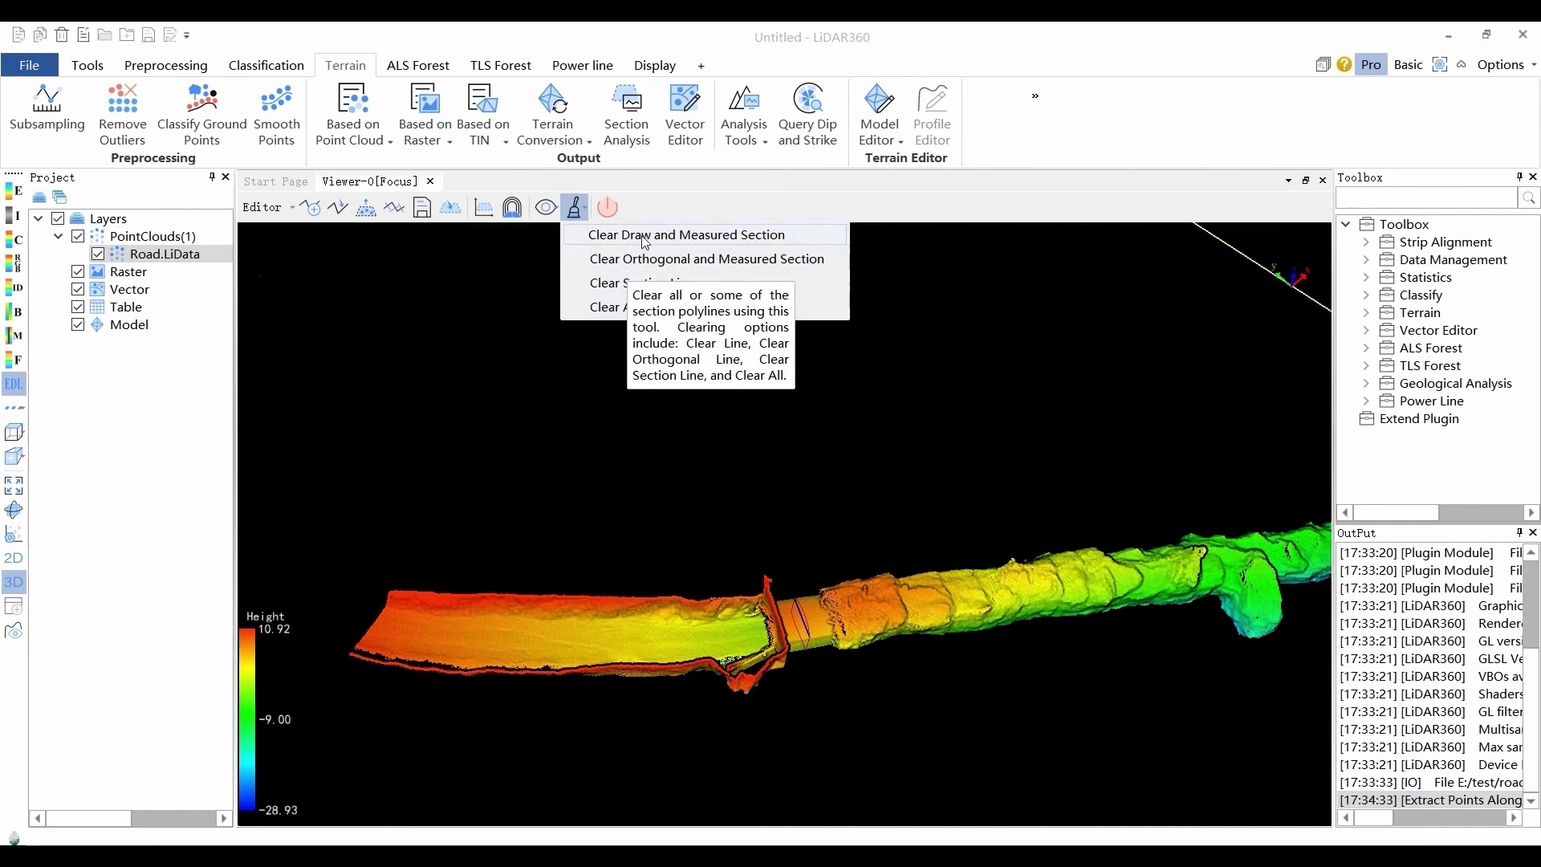
left_click(610, 310)
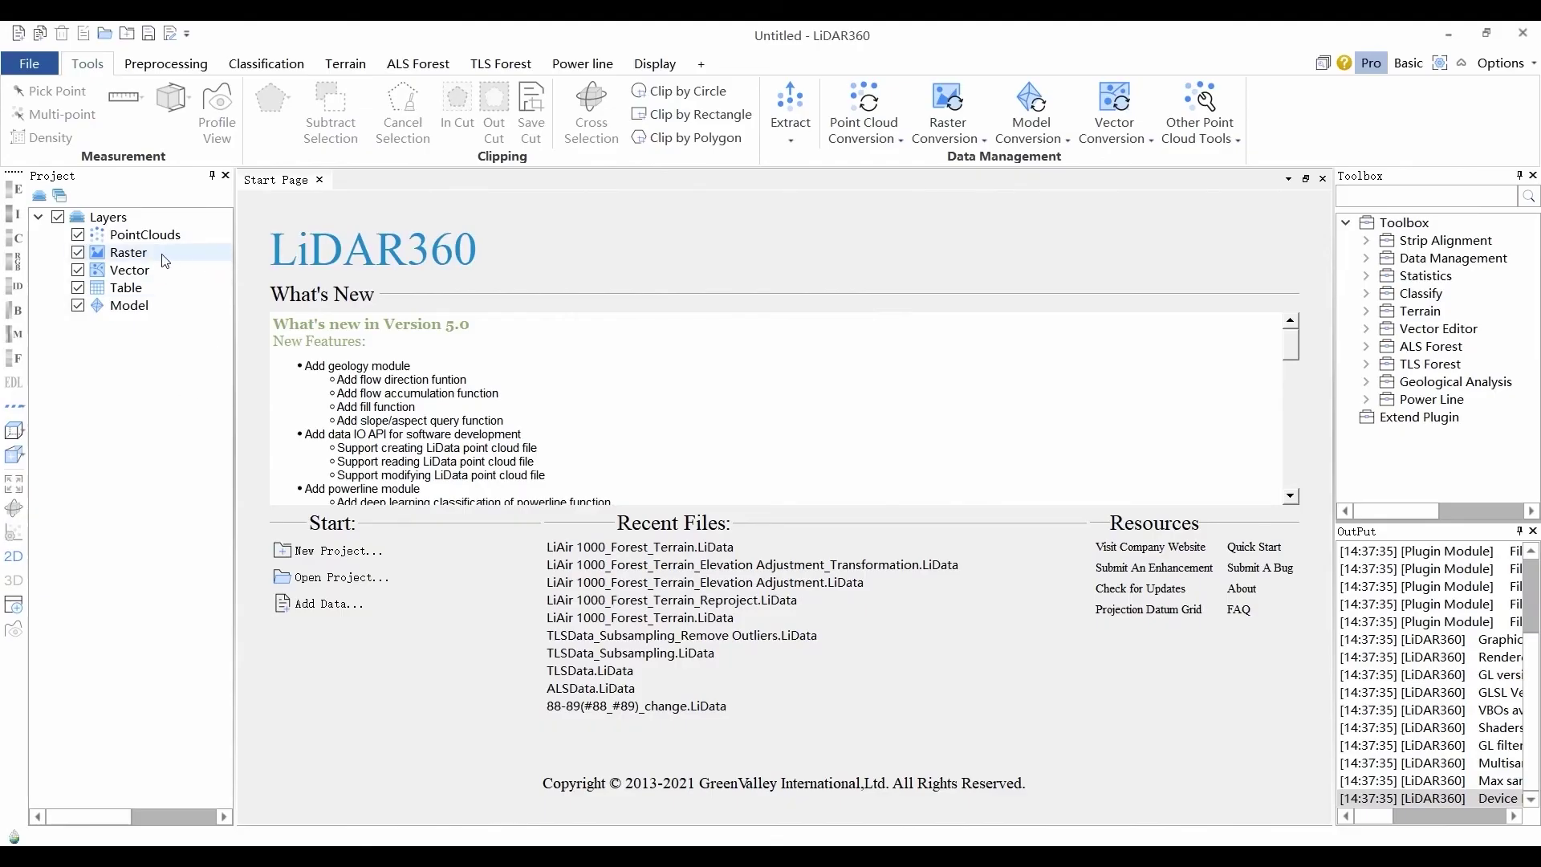
Import the LiAir 1000_Forest_Terrain_DEM.tif raster and choose it as the input of the Hillshade tool
right_click(164, 254)
left_click(179, 265)
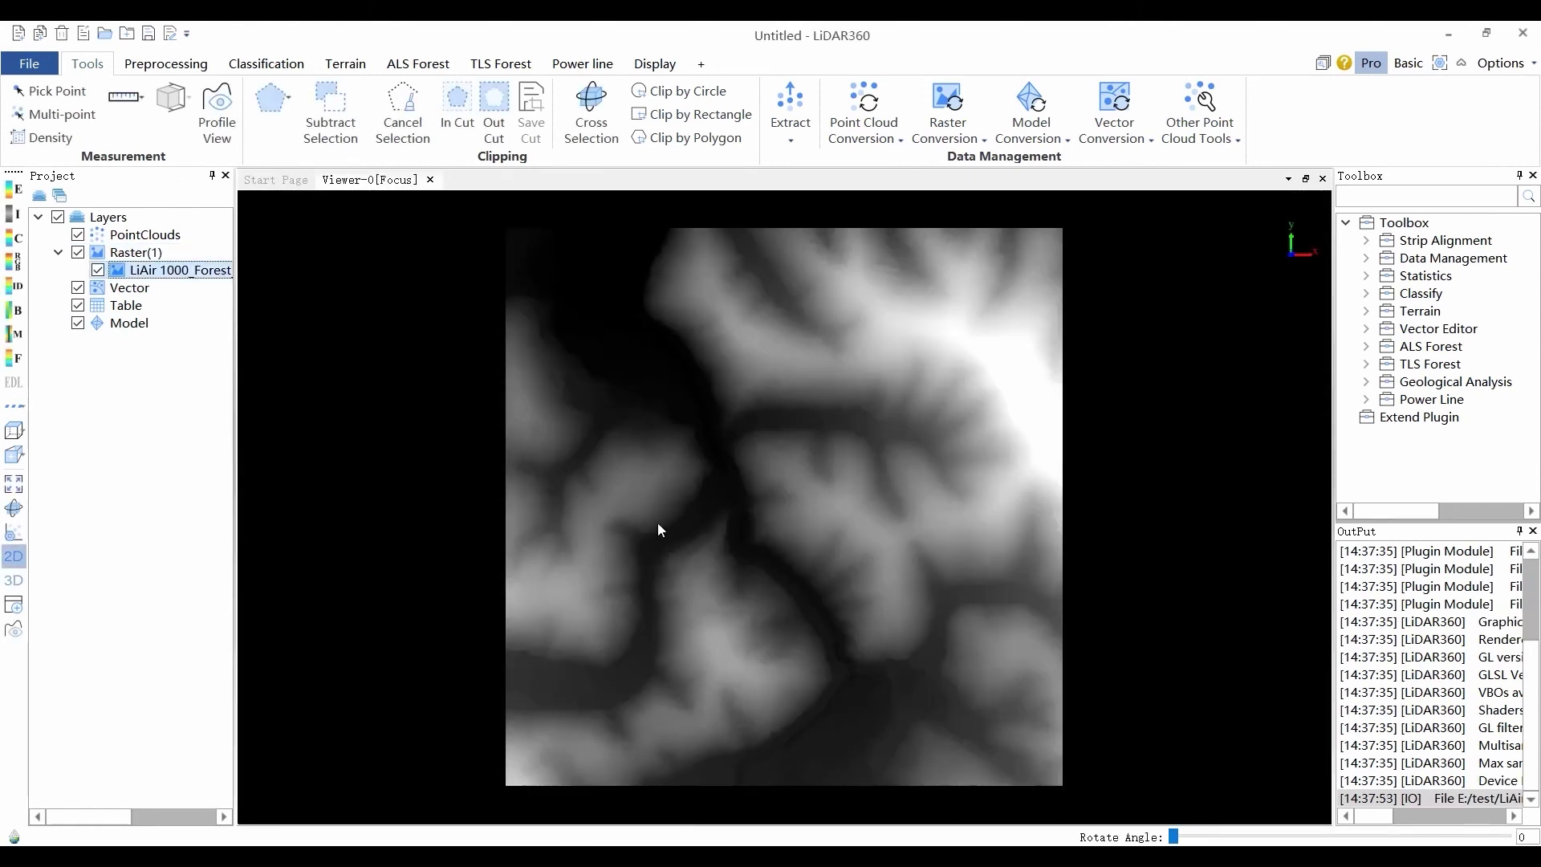
left_click(345, 65)
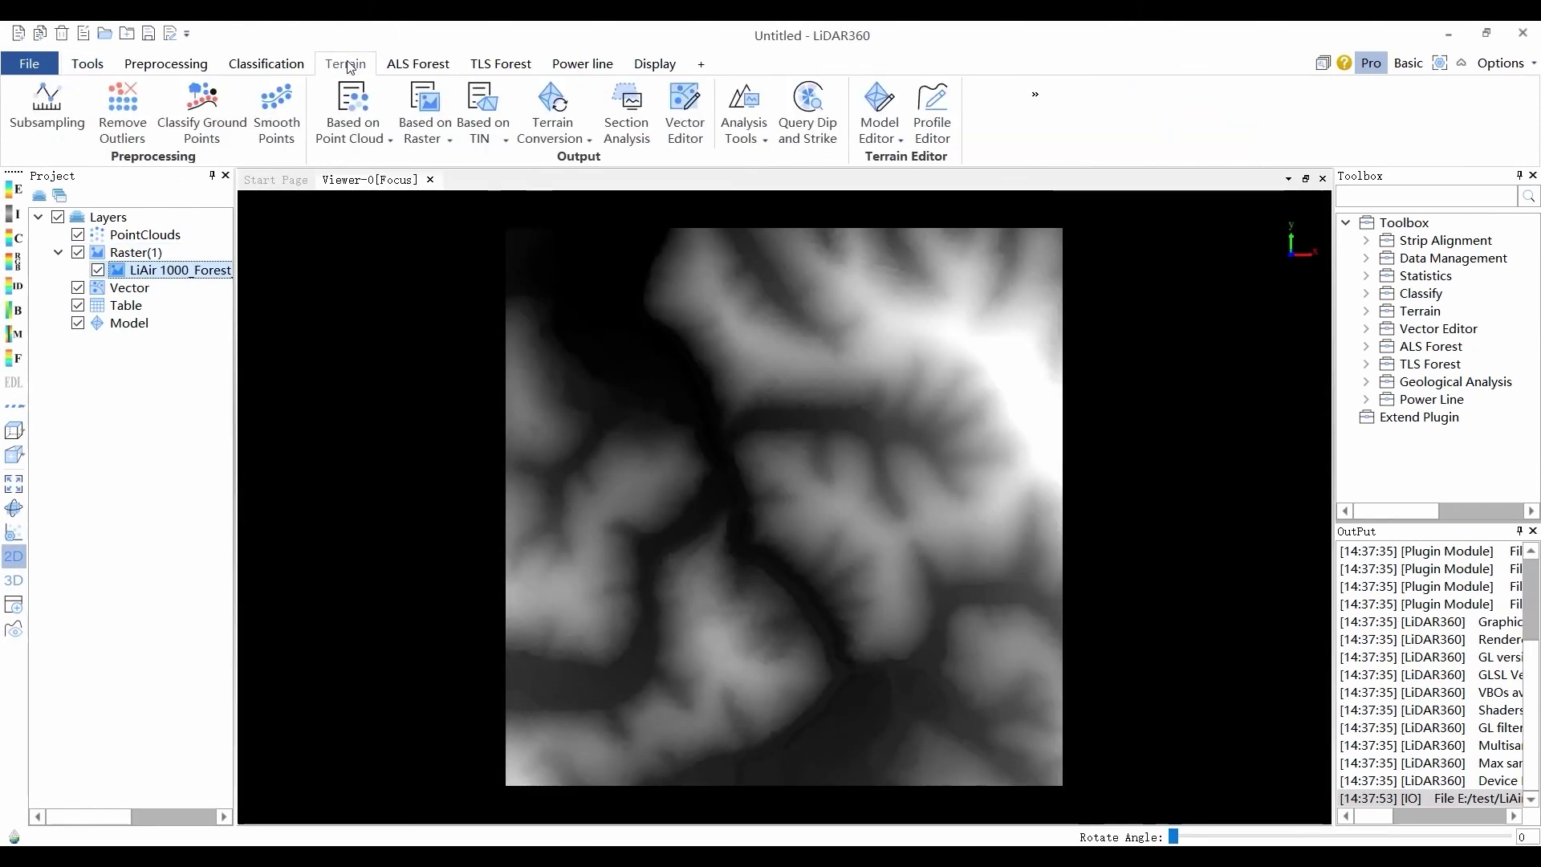
left_click(426, 120)
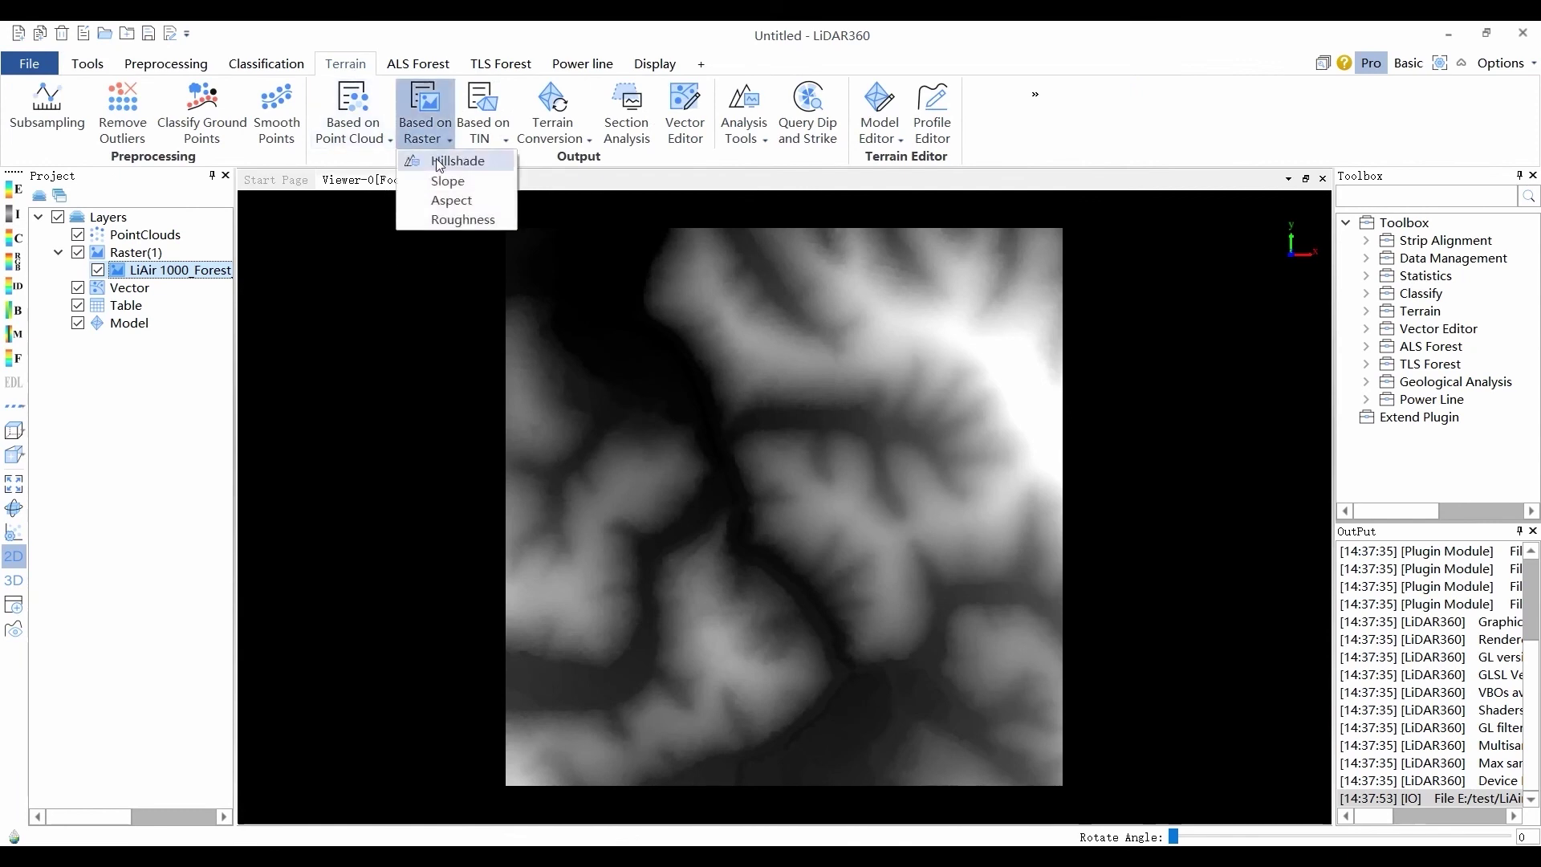
left_click(451, 158)
left_click(1025, 307)
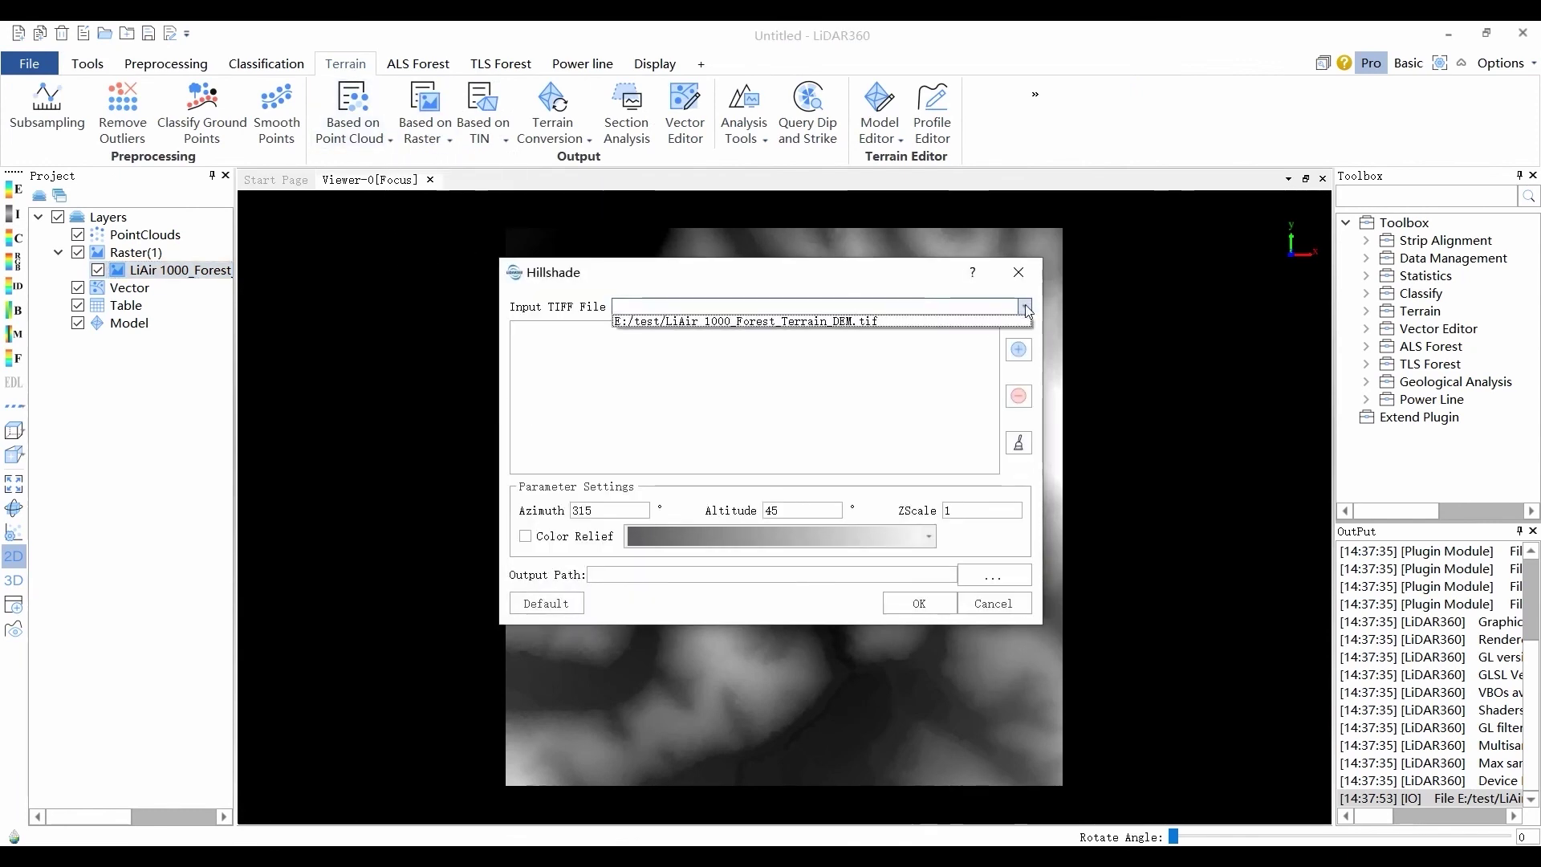
left_click(996, 320)
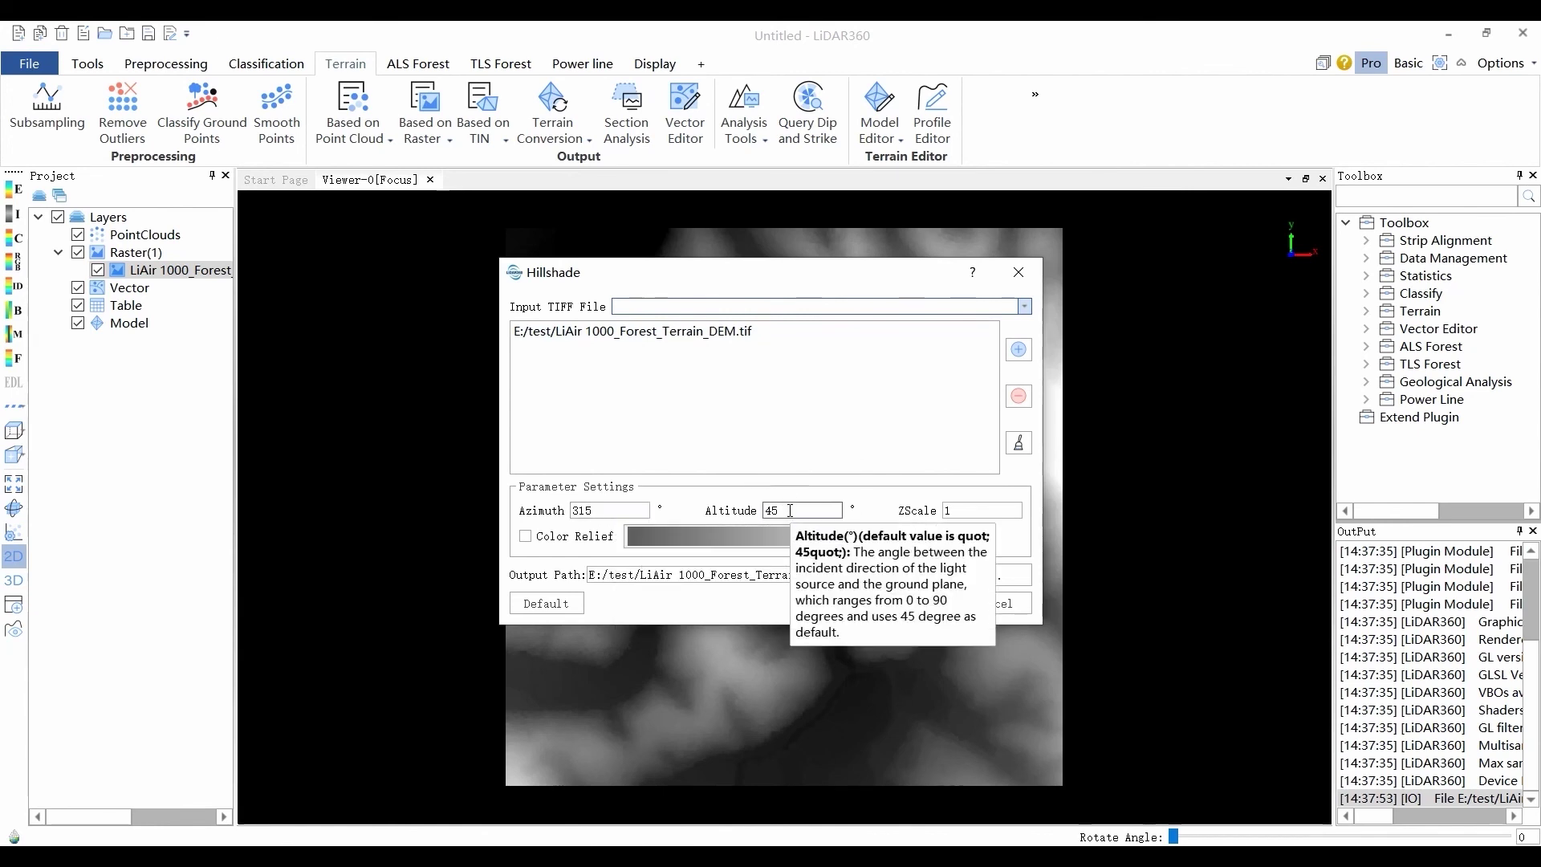
Enable Color Relief with the black-to-white ramp, generate the hillshade, and add the result to the project
mouse_move(790, 510)
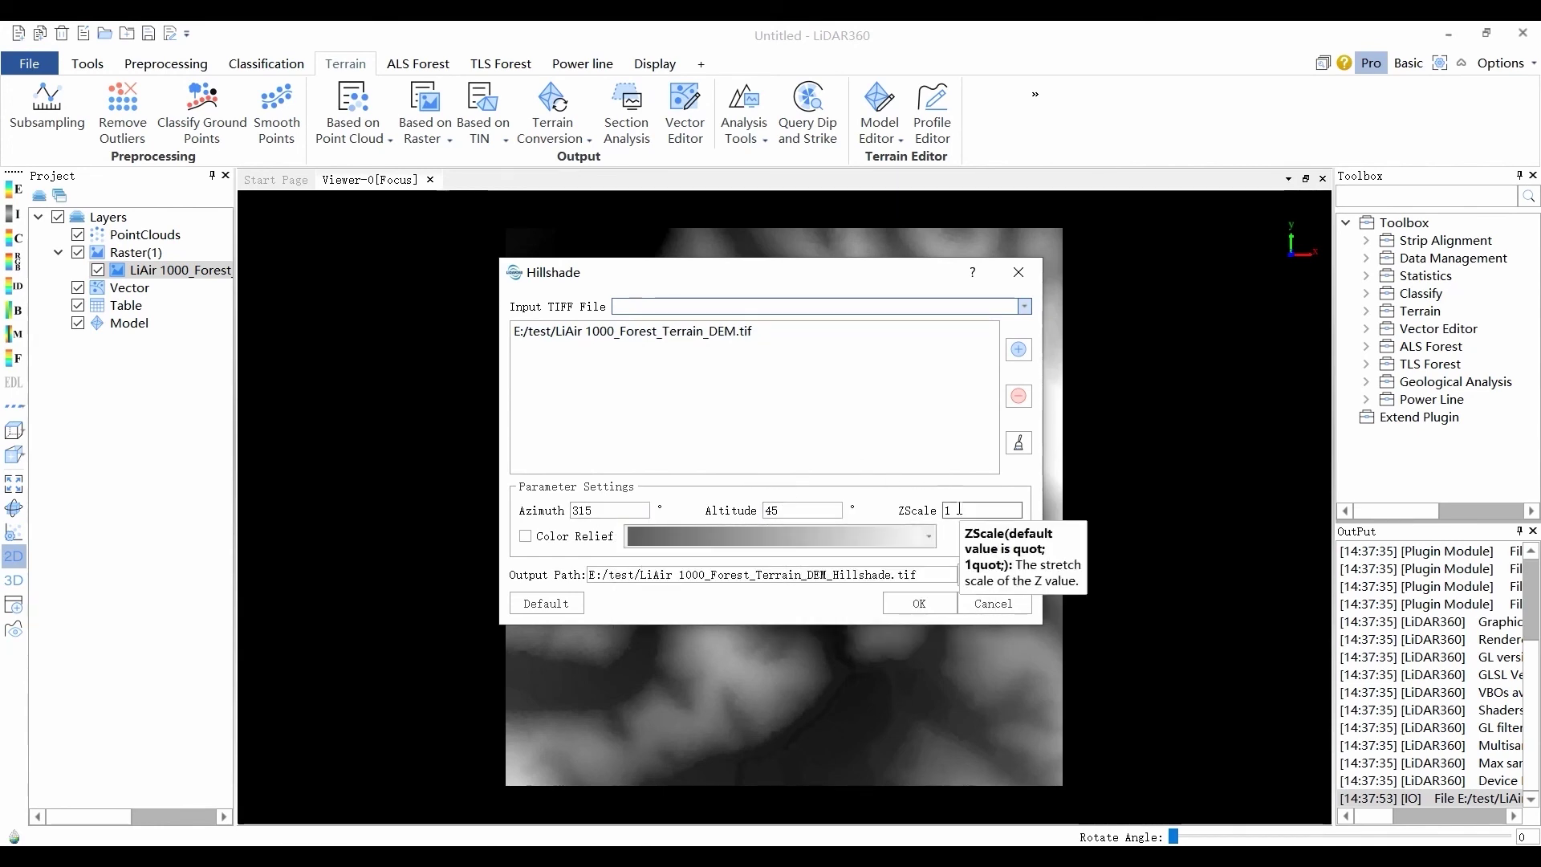
left_click(526, 539)
left_click(931, 537)
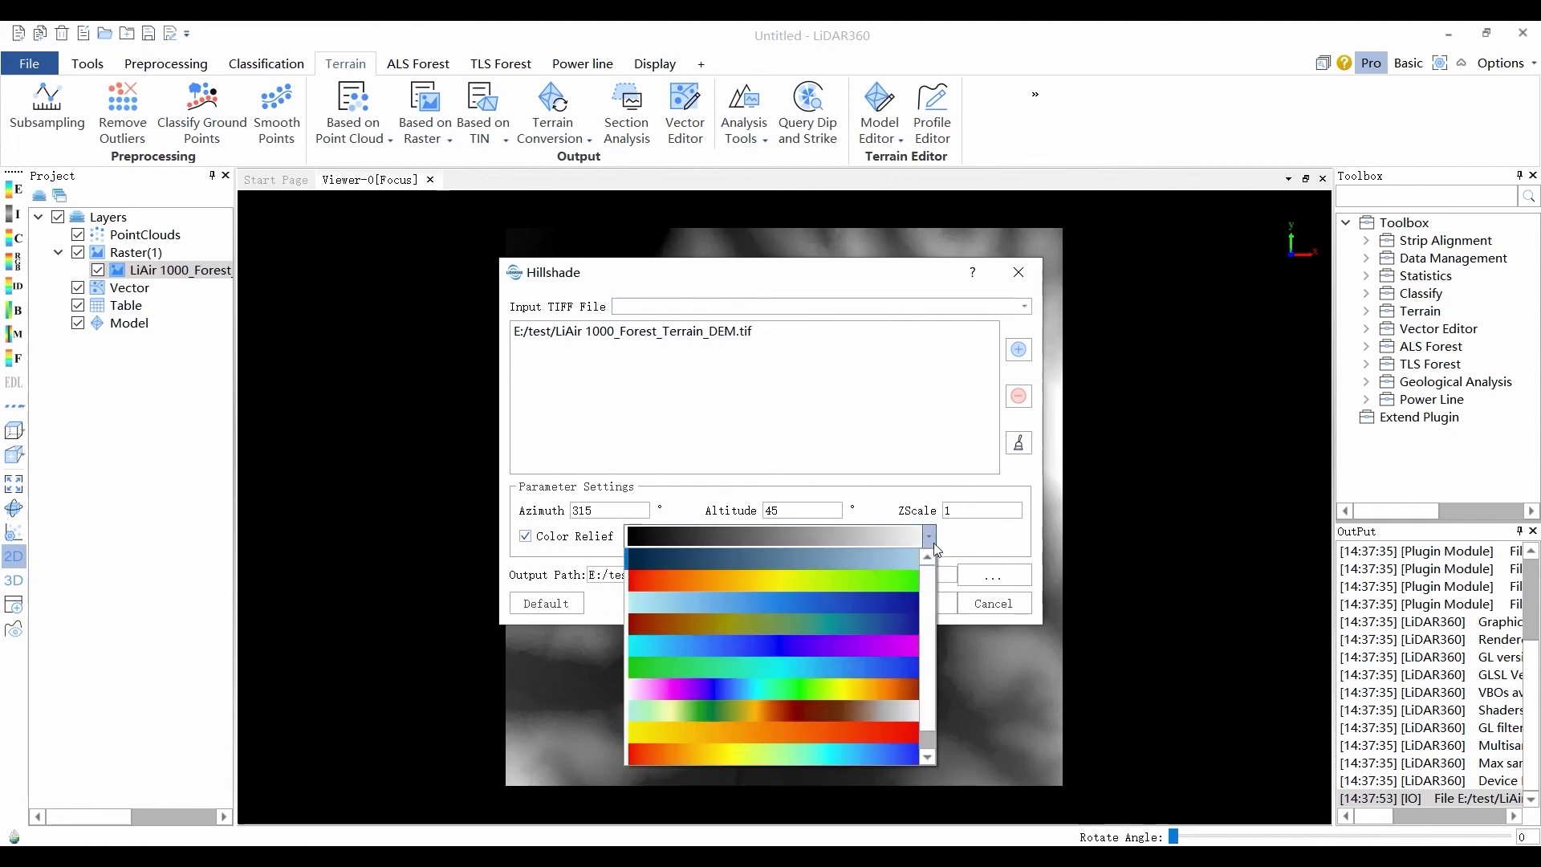
left_click(929, 536)
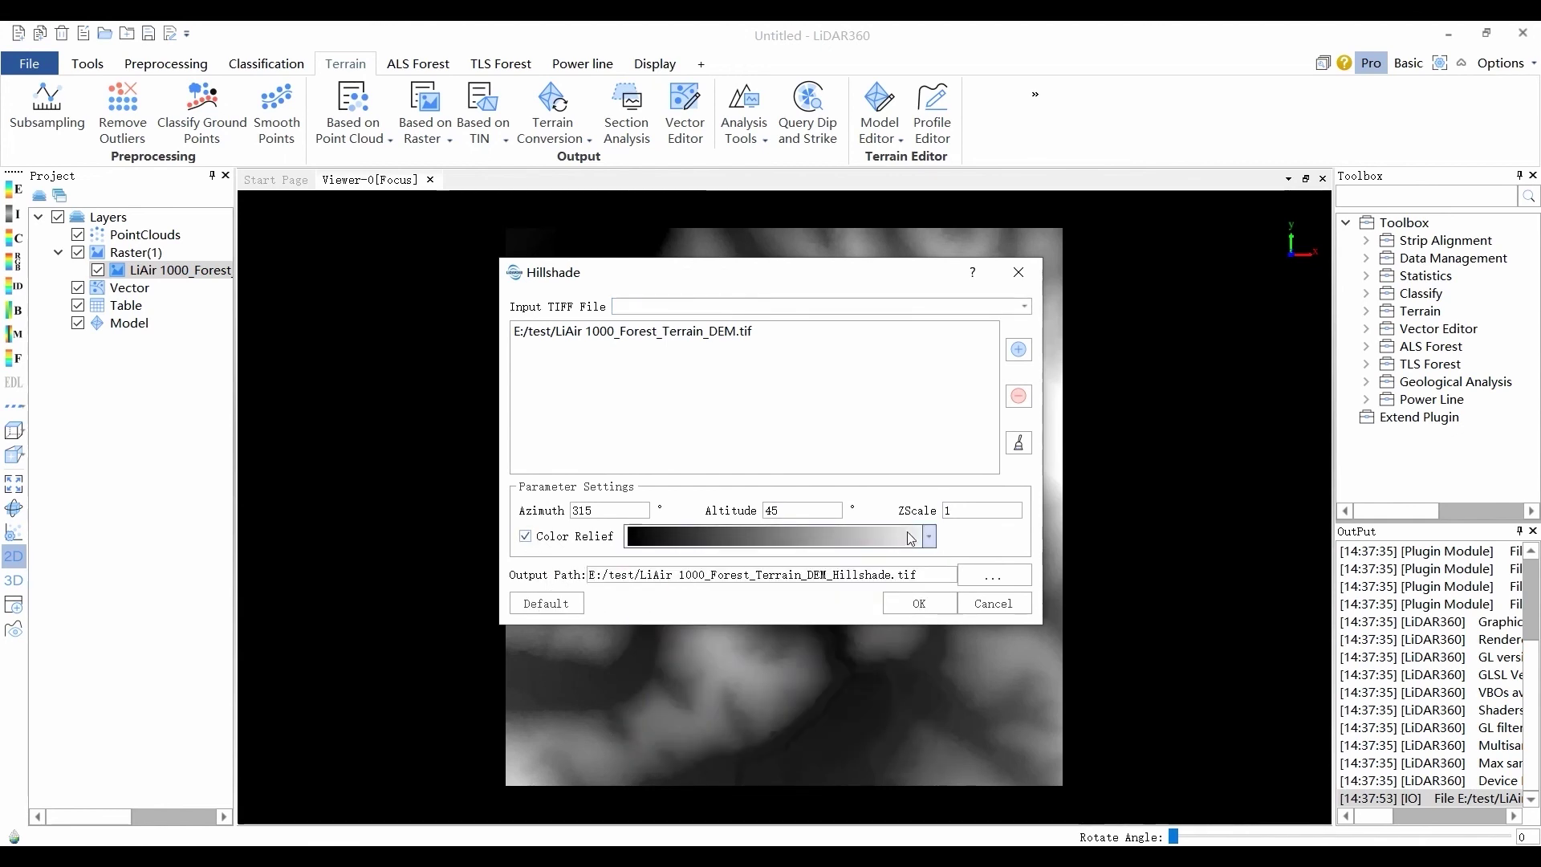
left_click(917, 604)
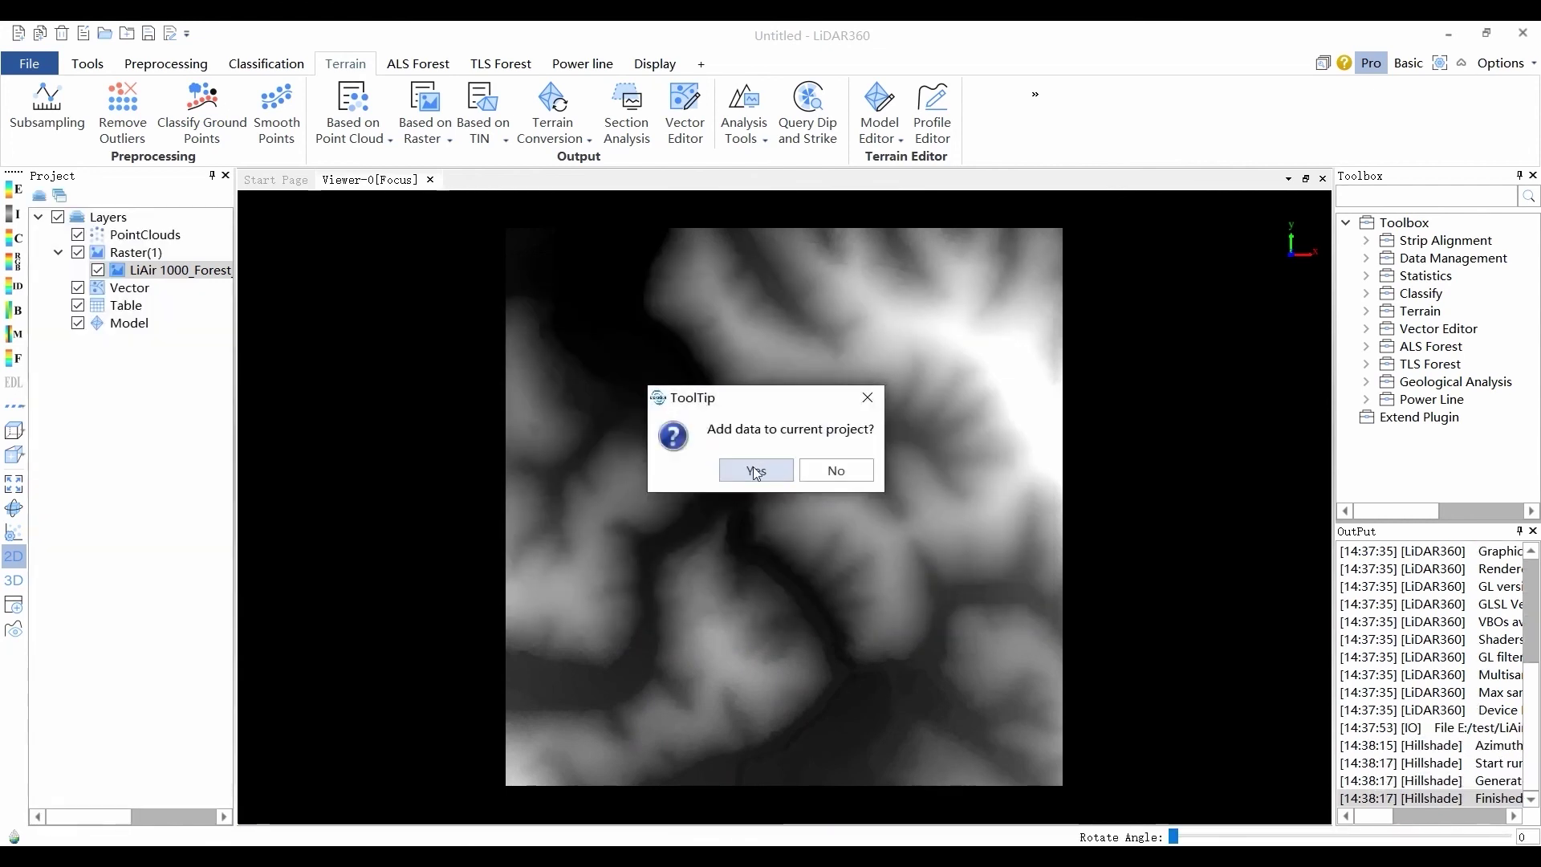
left_click(755, 472)
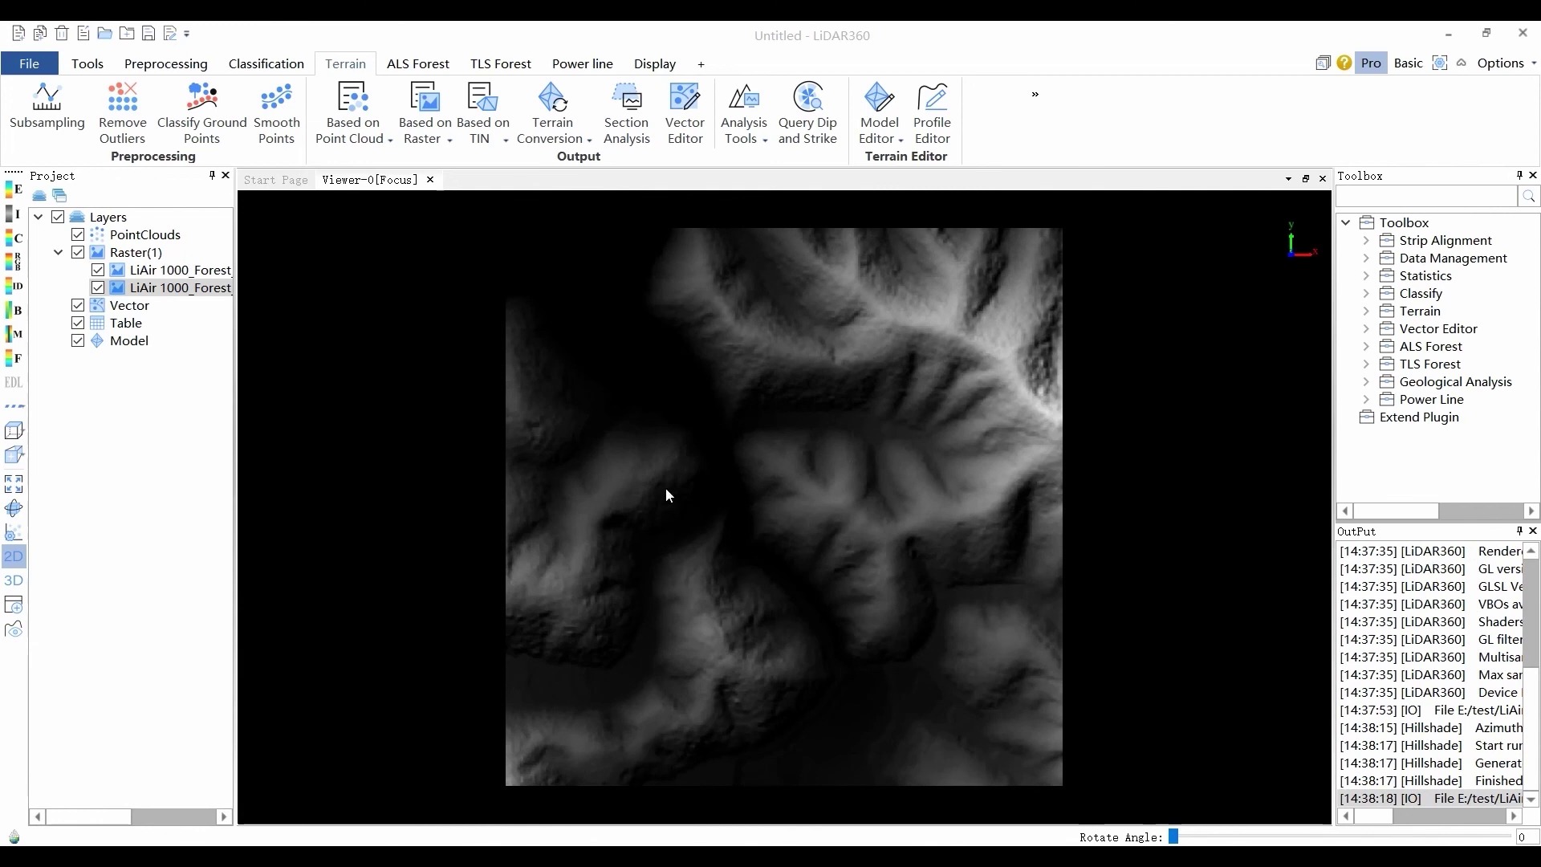
Generate a slope raster from LiAir 1000_Forest_Terrain_DEM.tif with Z Scale 1 and add it to the project
left_click(425, 116)
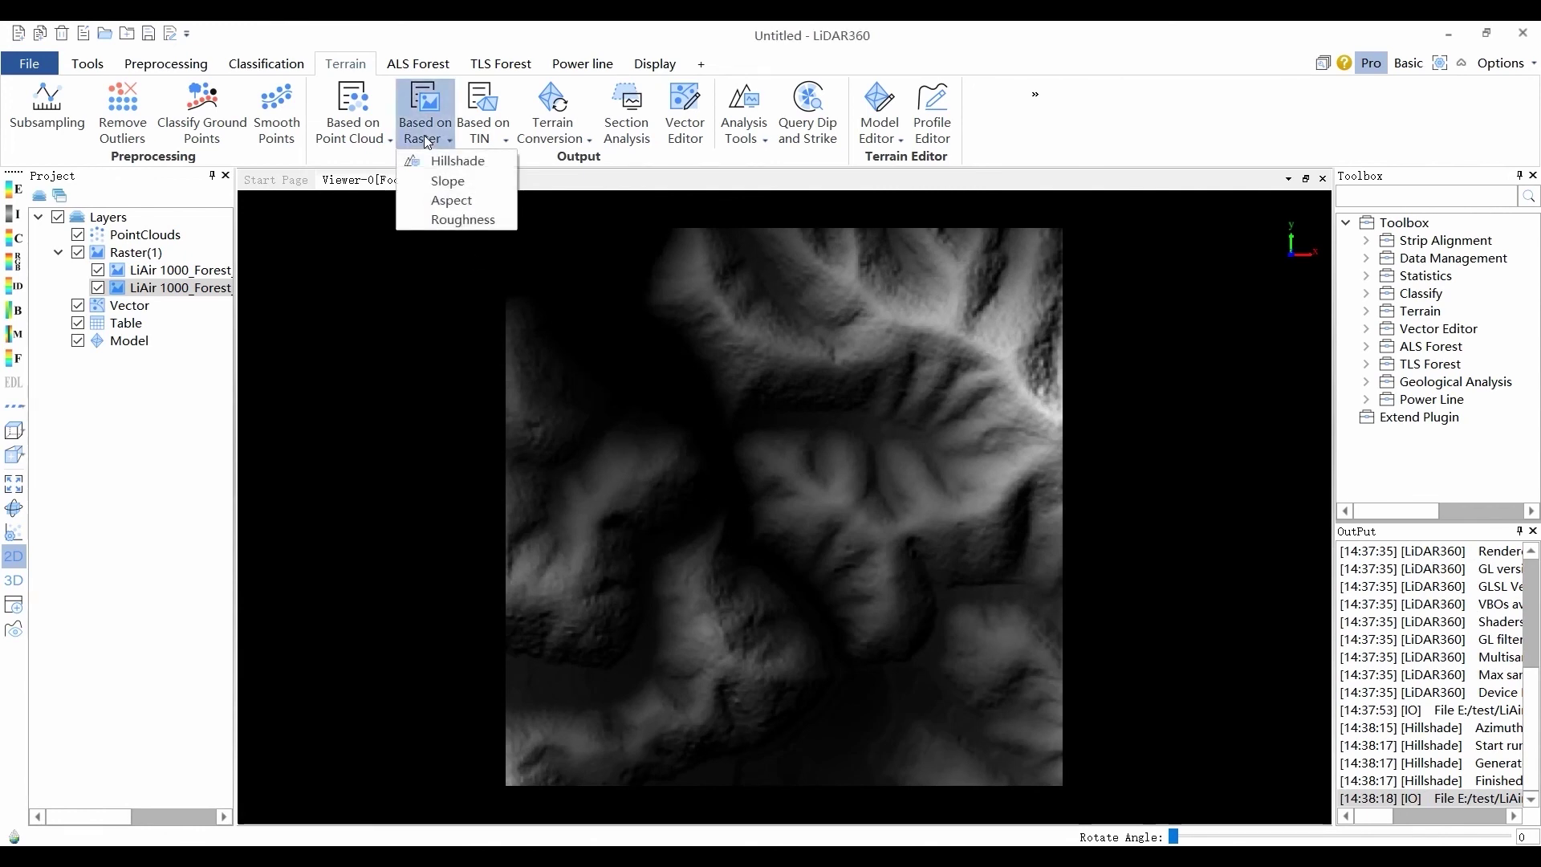
left_click(444, 179)
left_click(1024, 314)
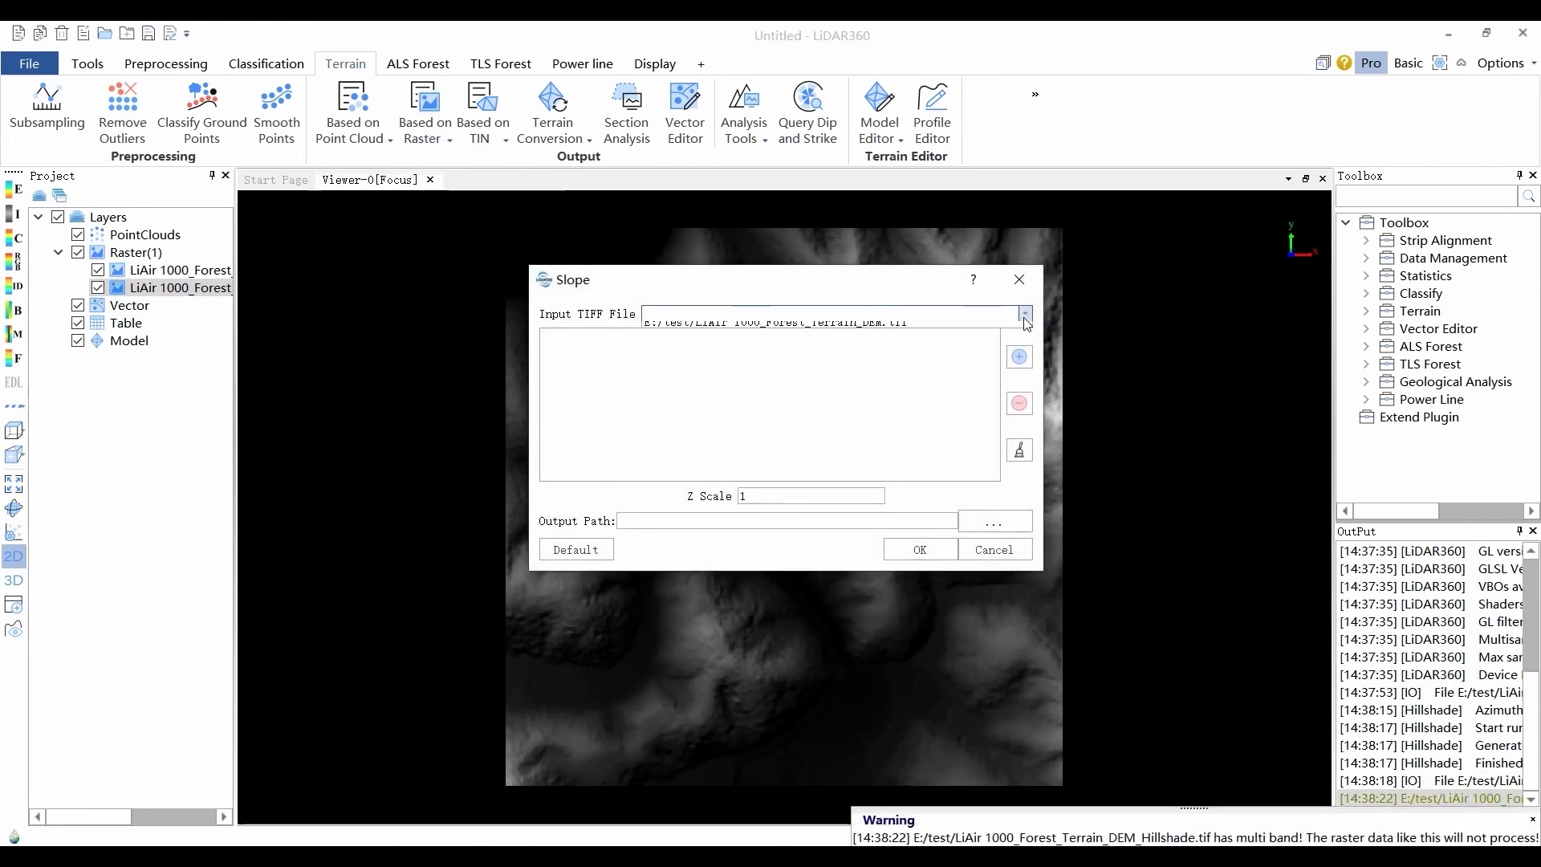
left_click(999, 329)
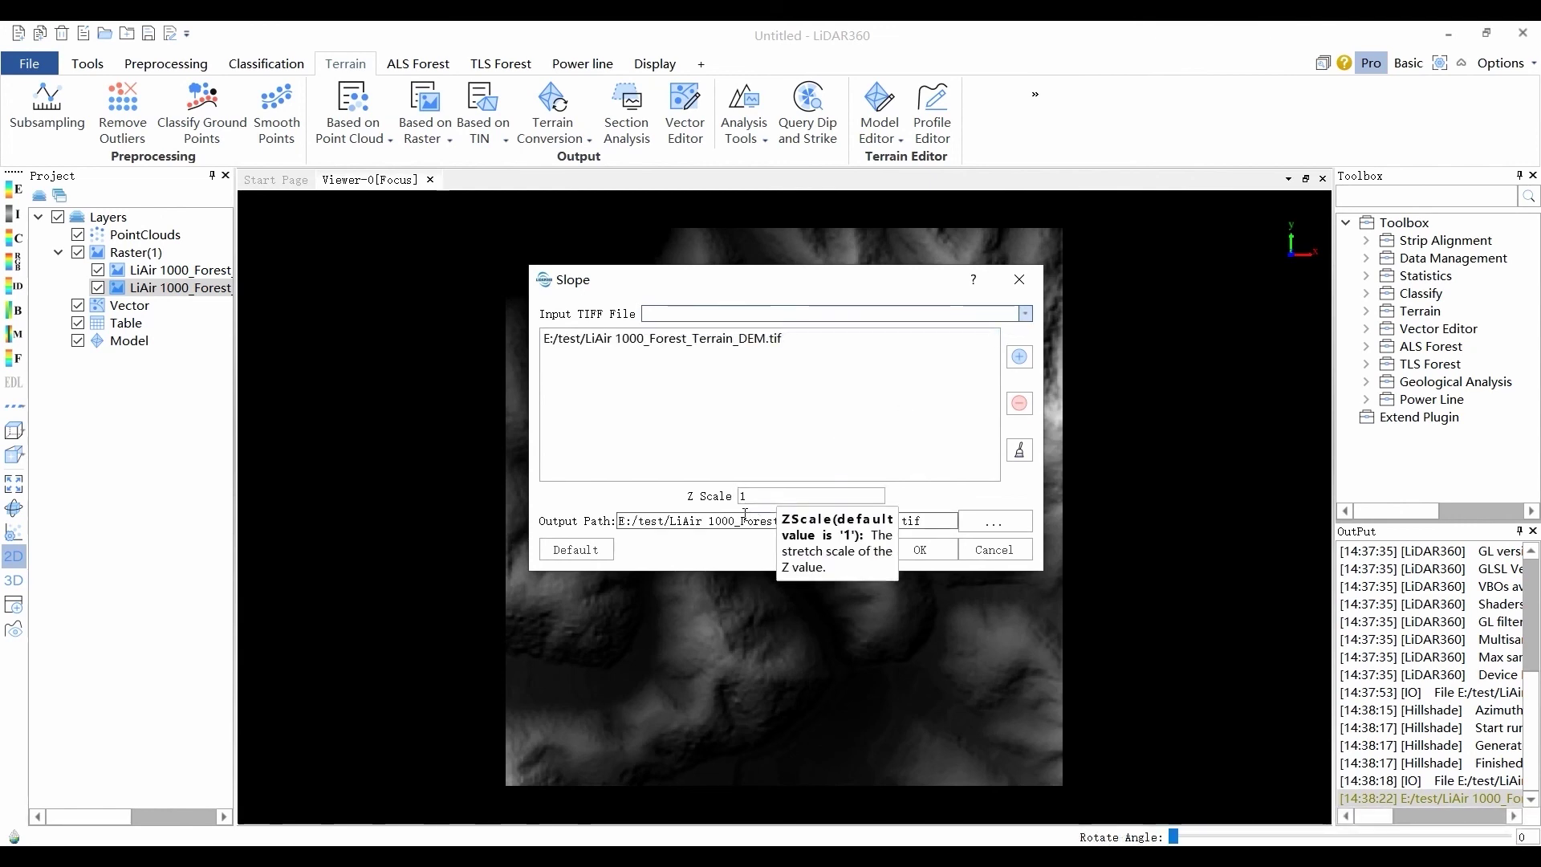
left_click(903, 549)
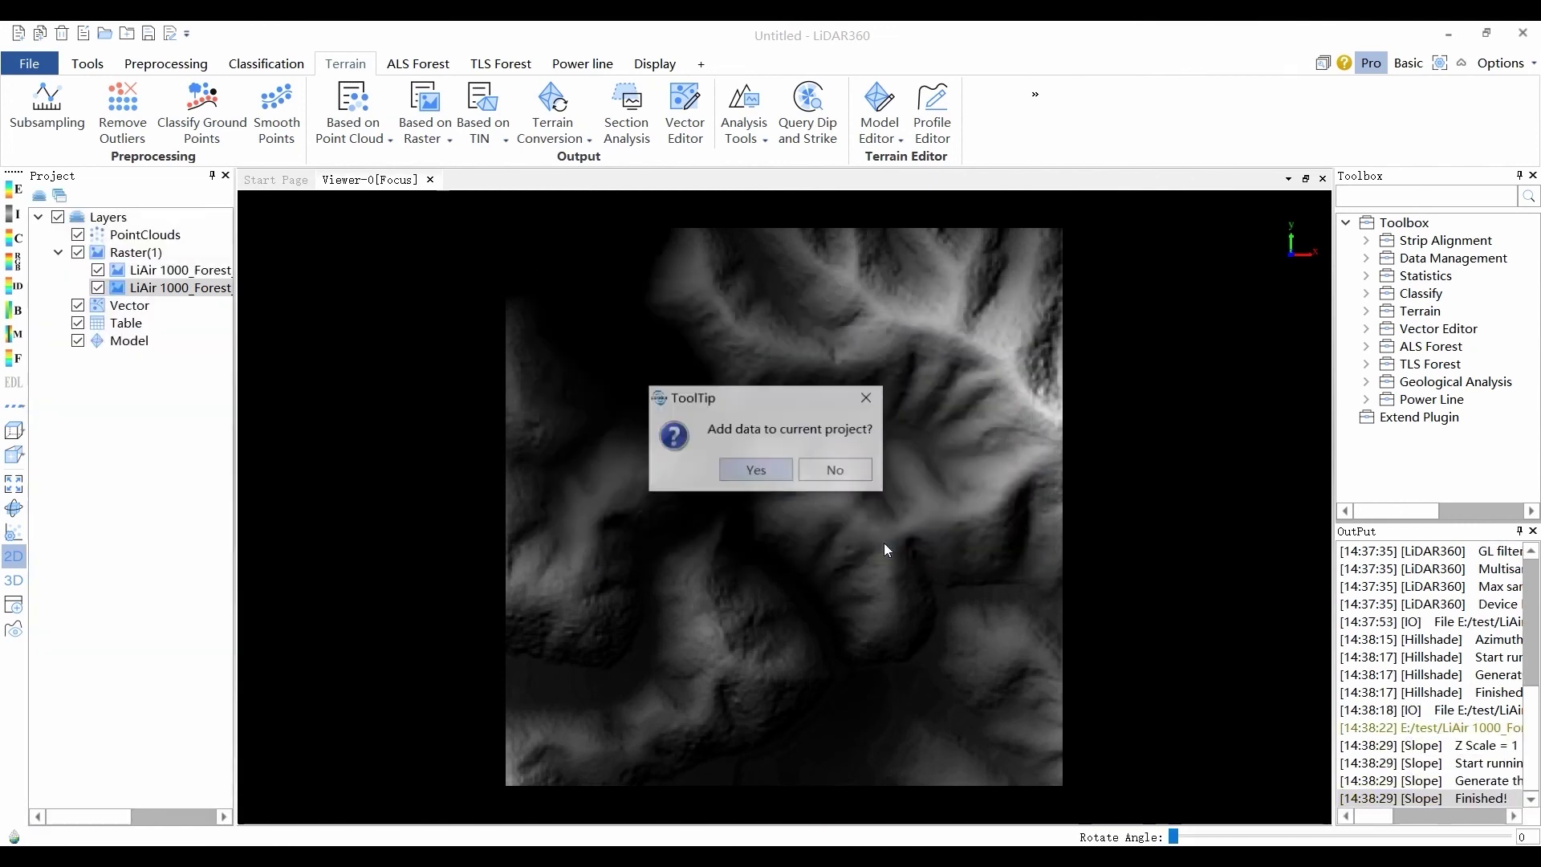
left_click(774, 472)
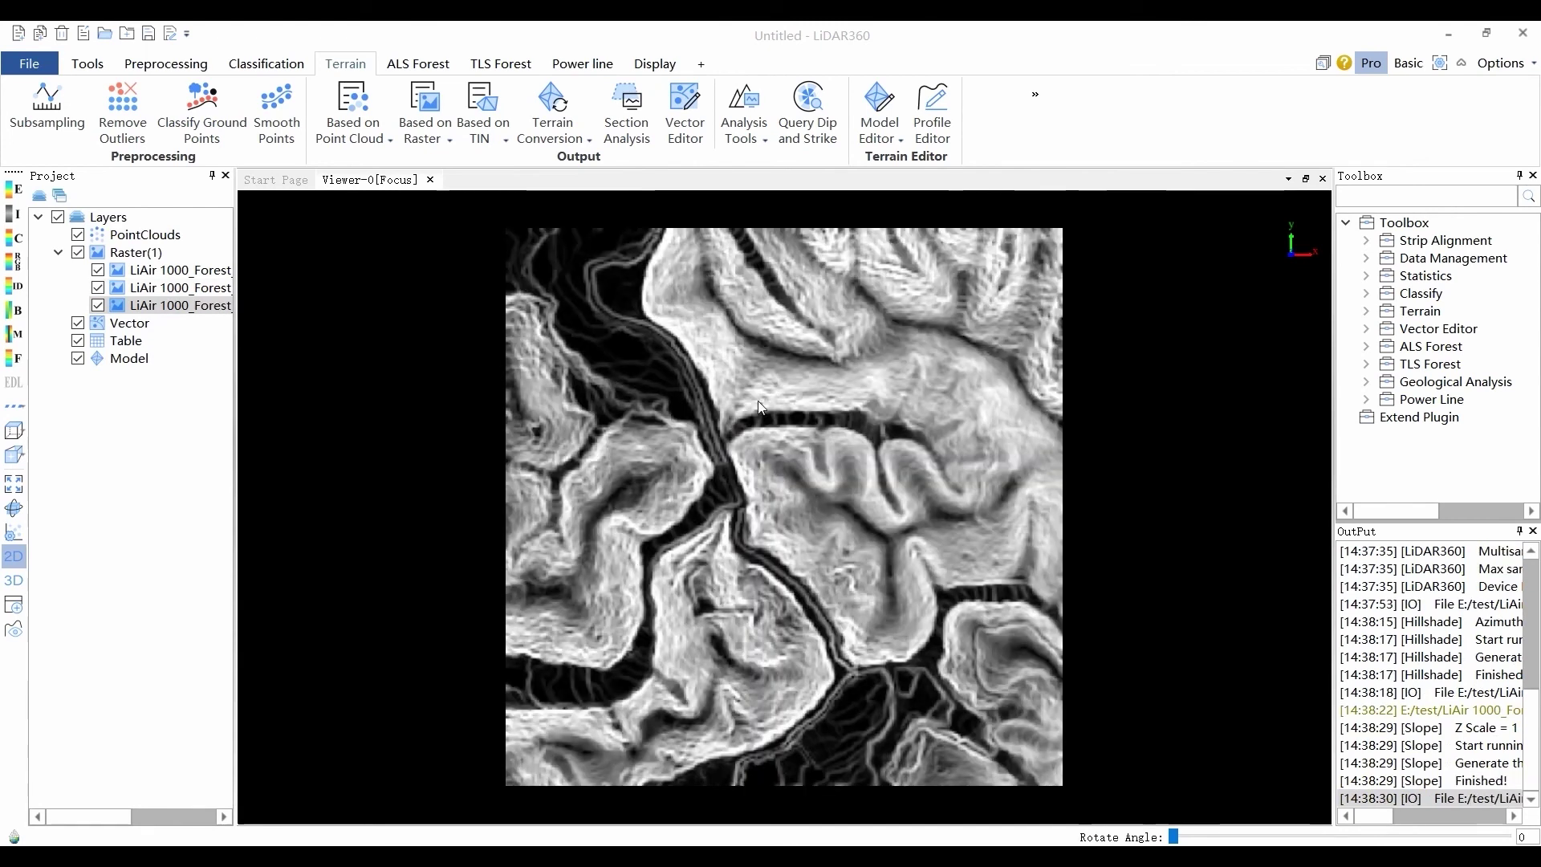
Generate an aspect raster from LiAir 1000_Forest_Terrain_DEM.tif with Z Scale 1 and add it to the project
left_click(426, 133)
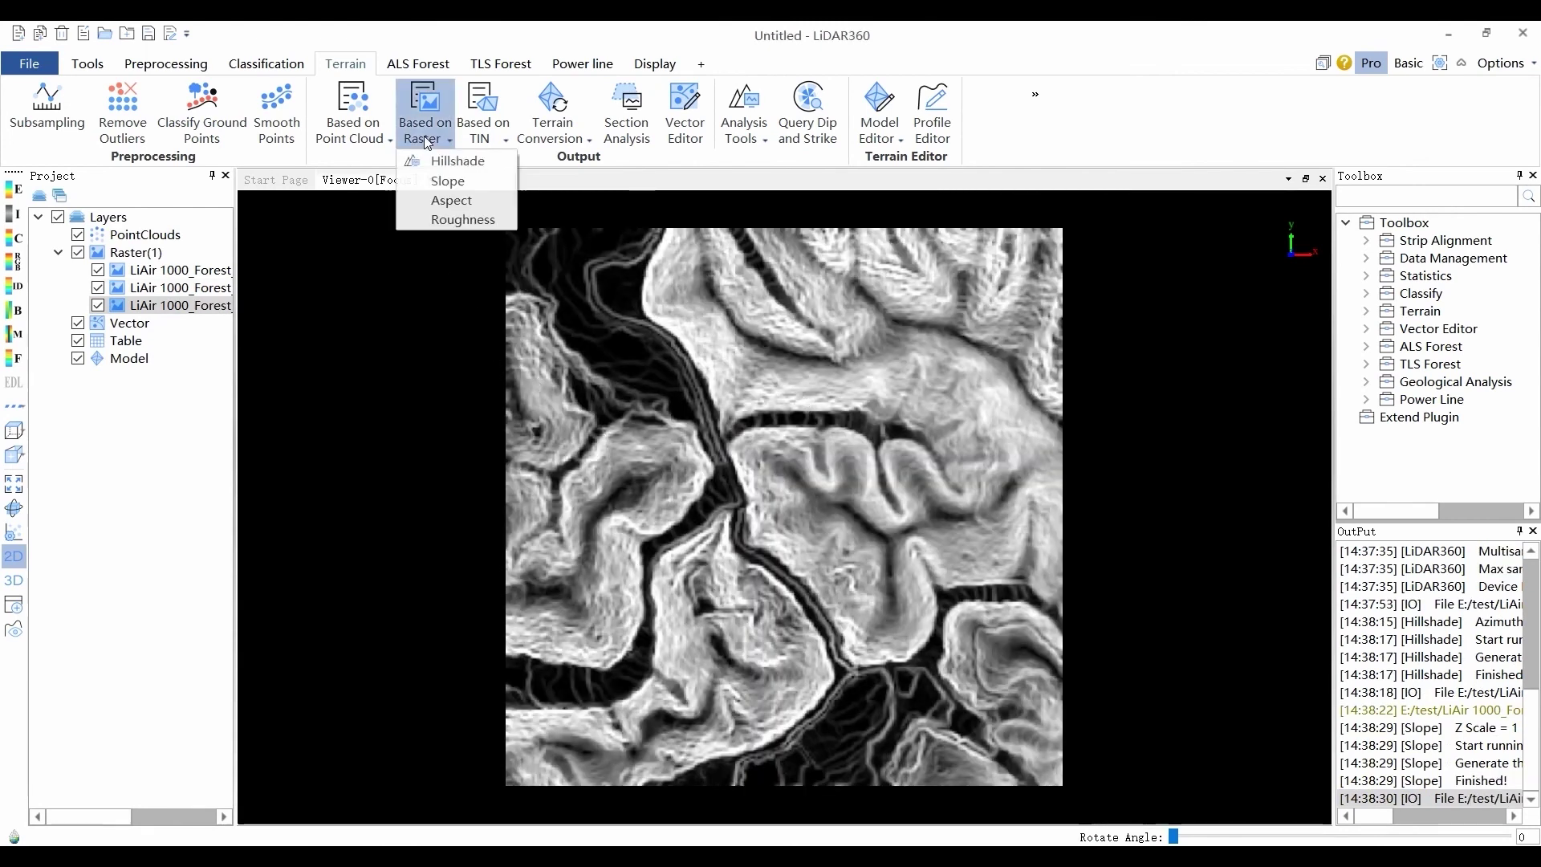
left_click(442, 204)
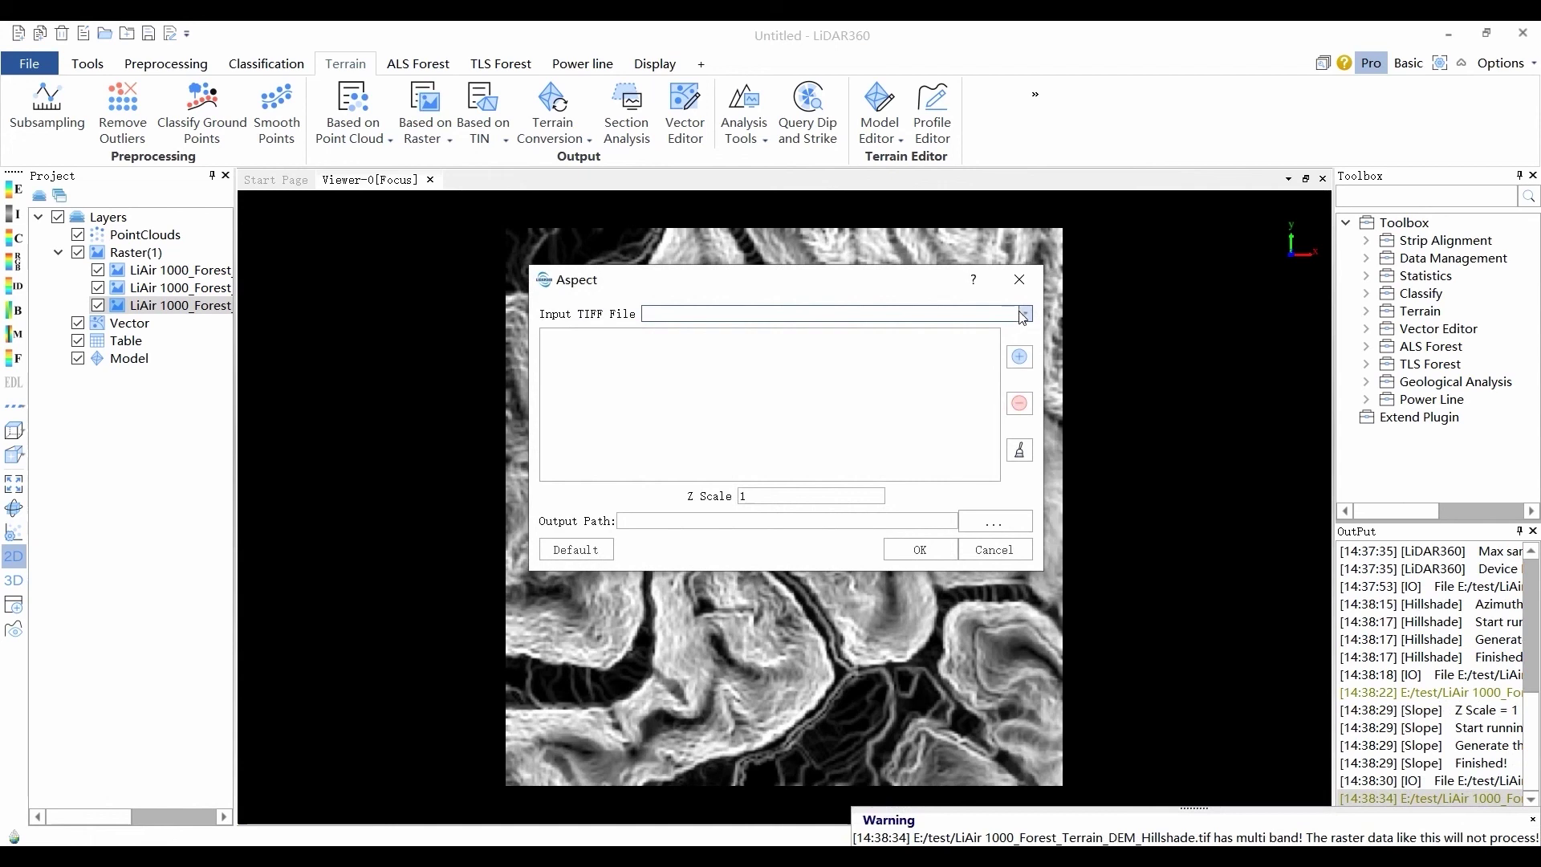
left_click(1024, 314)
left_click(1012, 328)
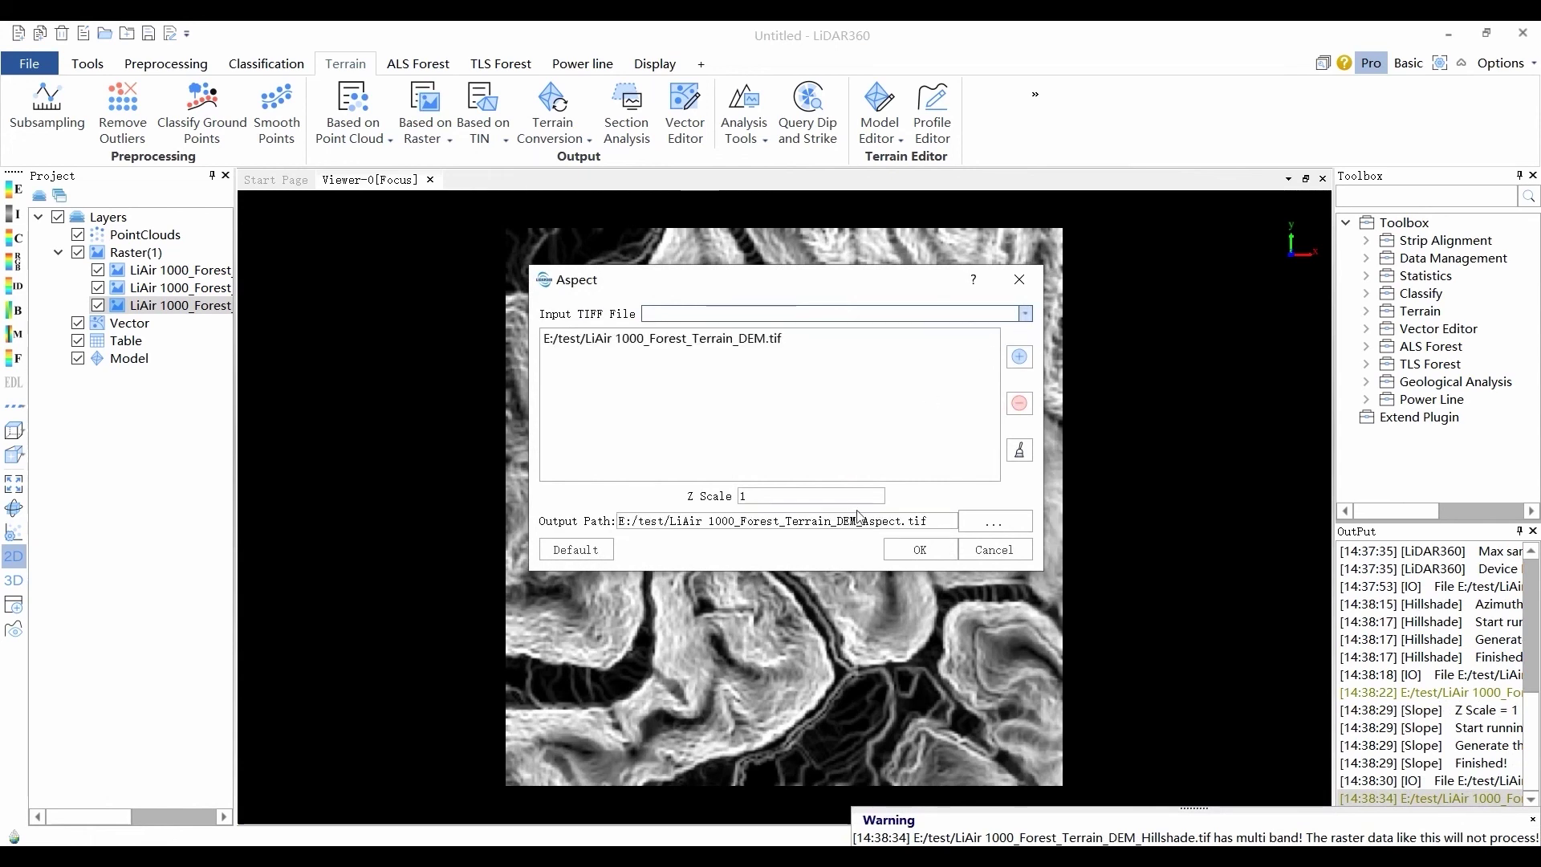
left_click(919, 550)
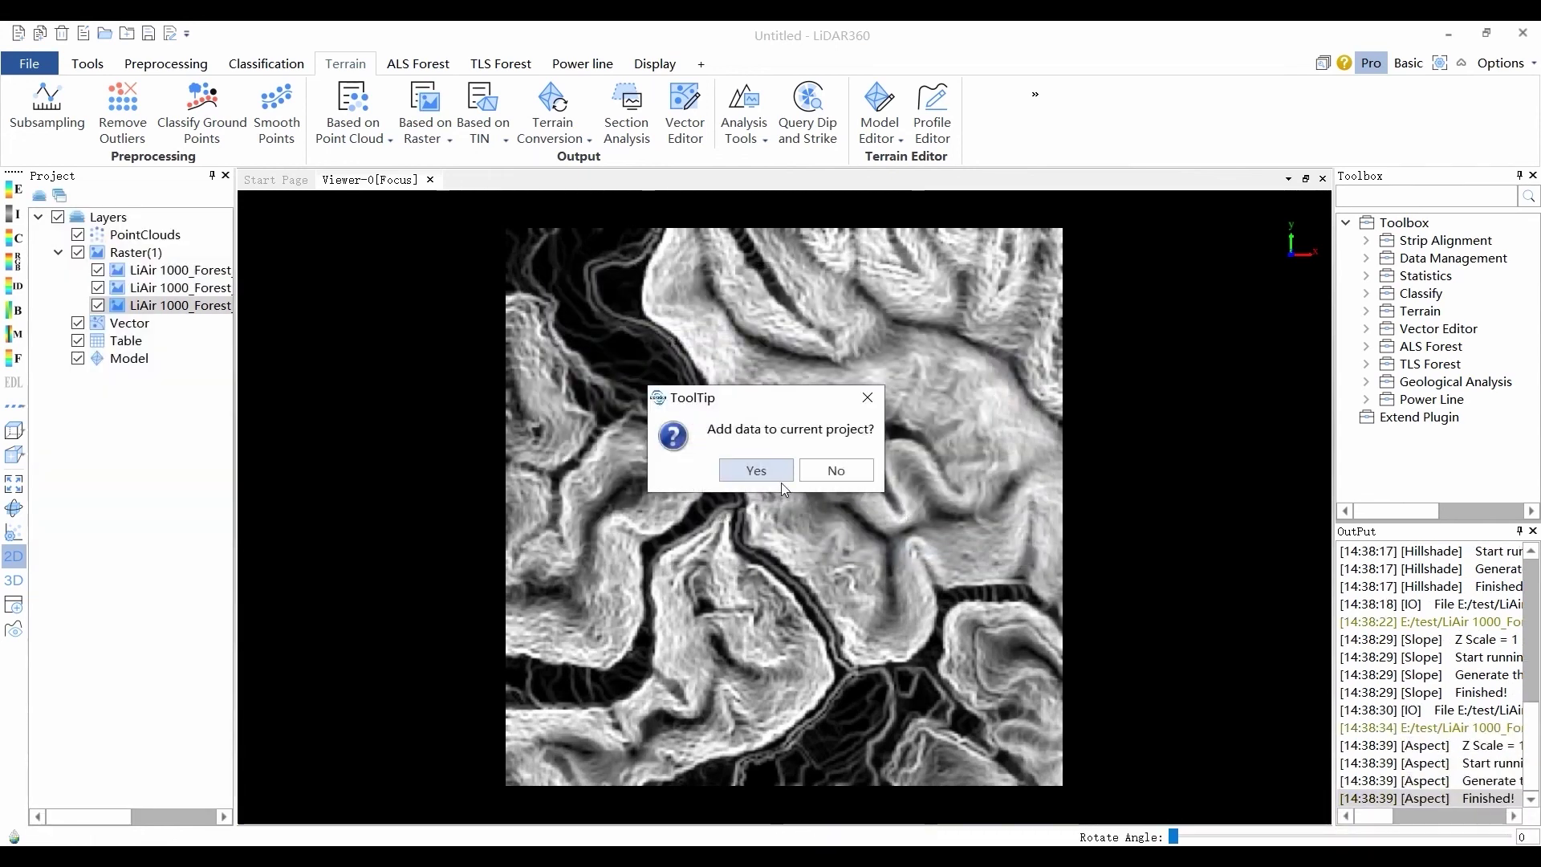
left_click(763, 472)
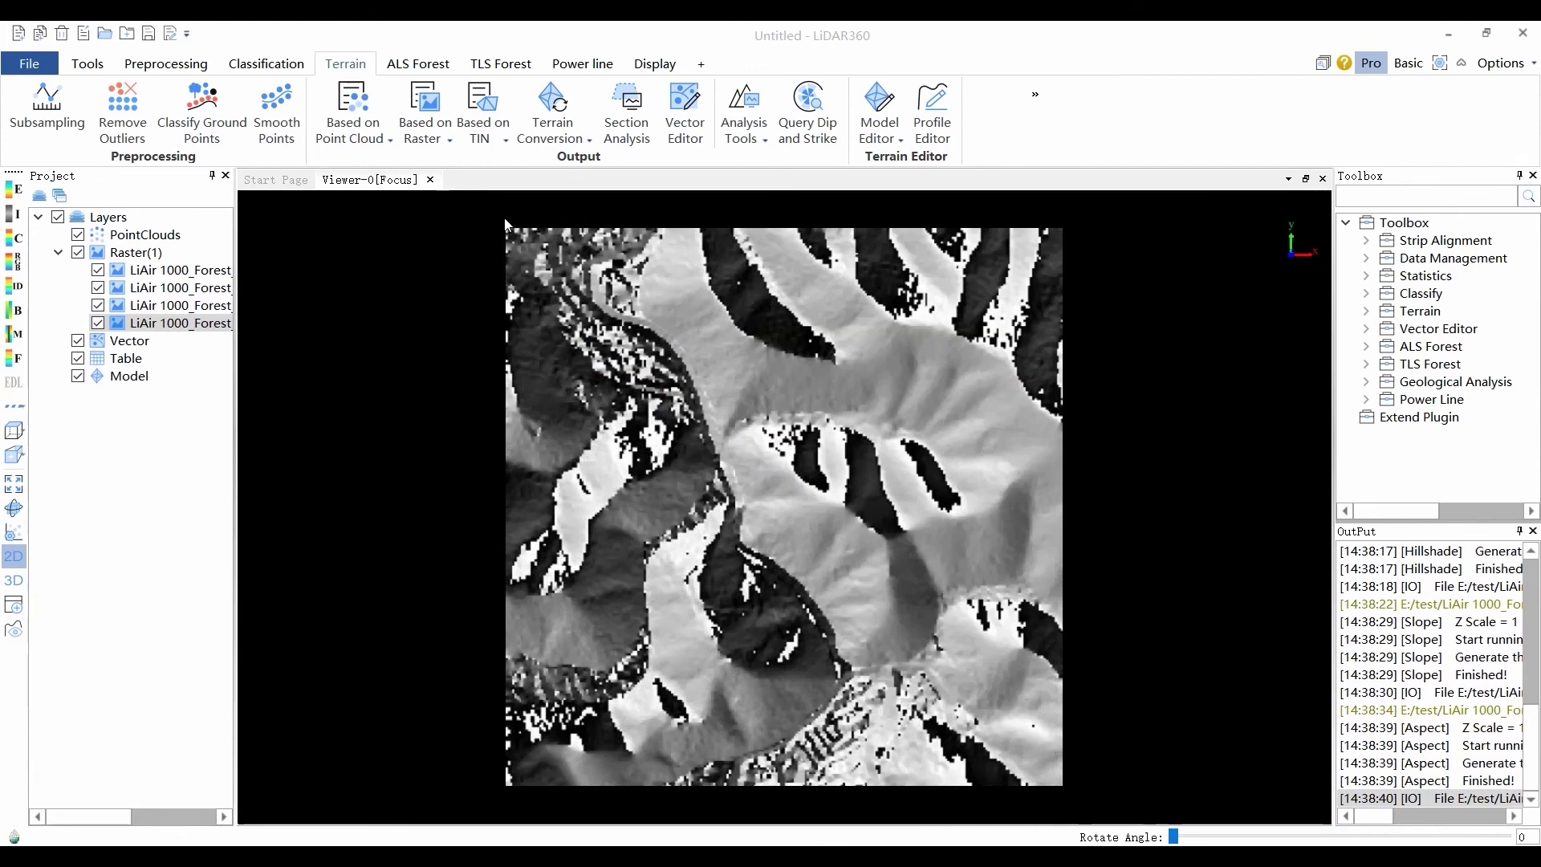
Generate a roughness raster from LiAir 1000_Forest_Terrain_DEM.tif and add it to the project
left_click(443, 140)
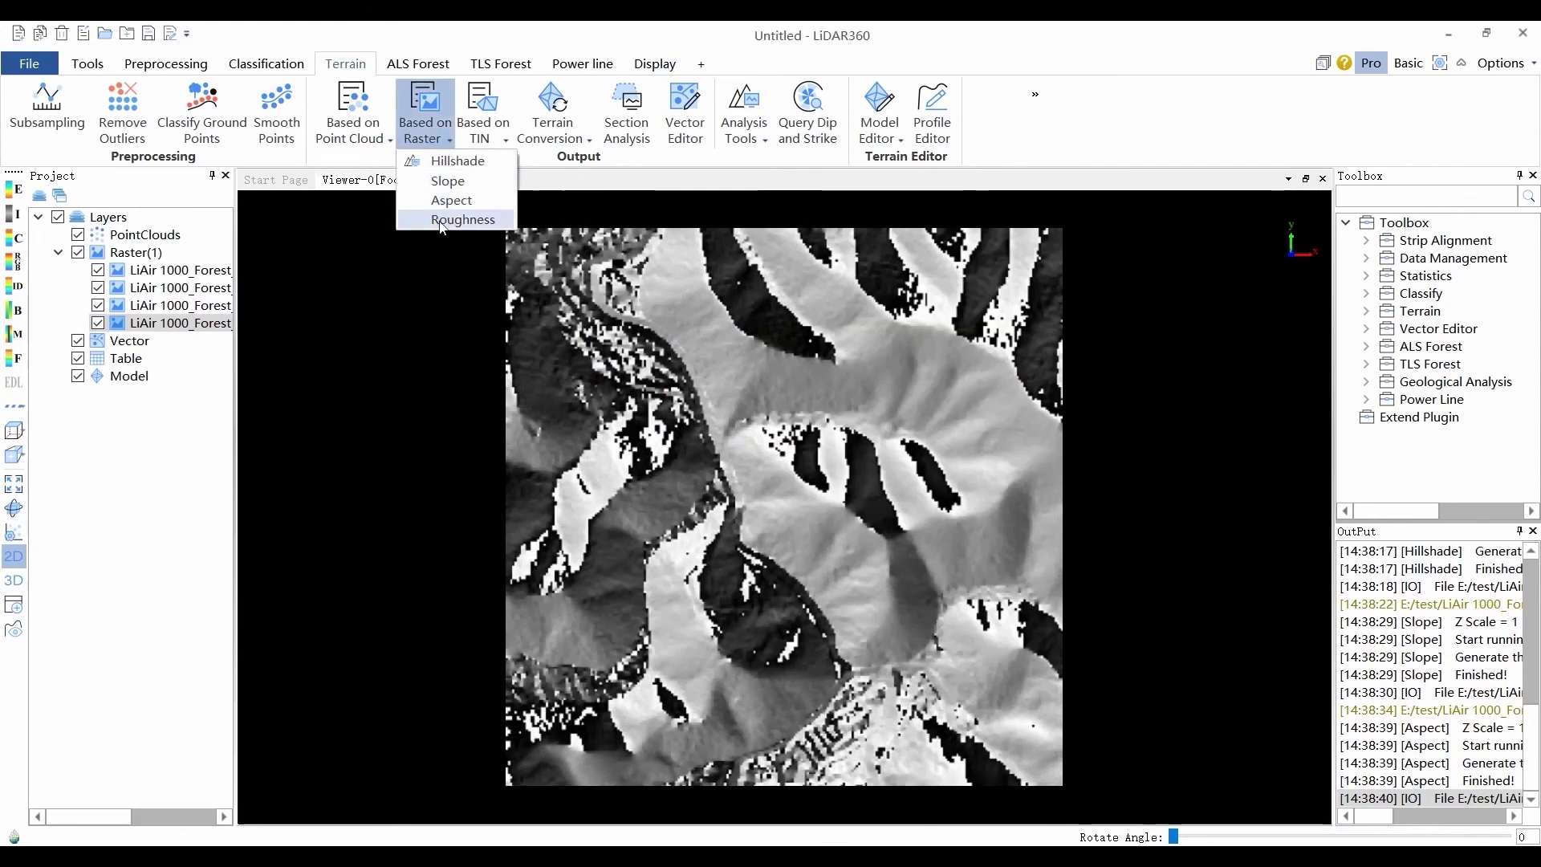
left_click(462, 220)
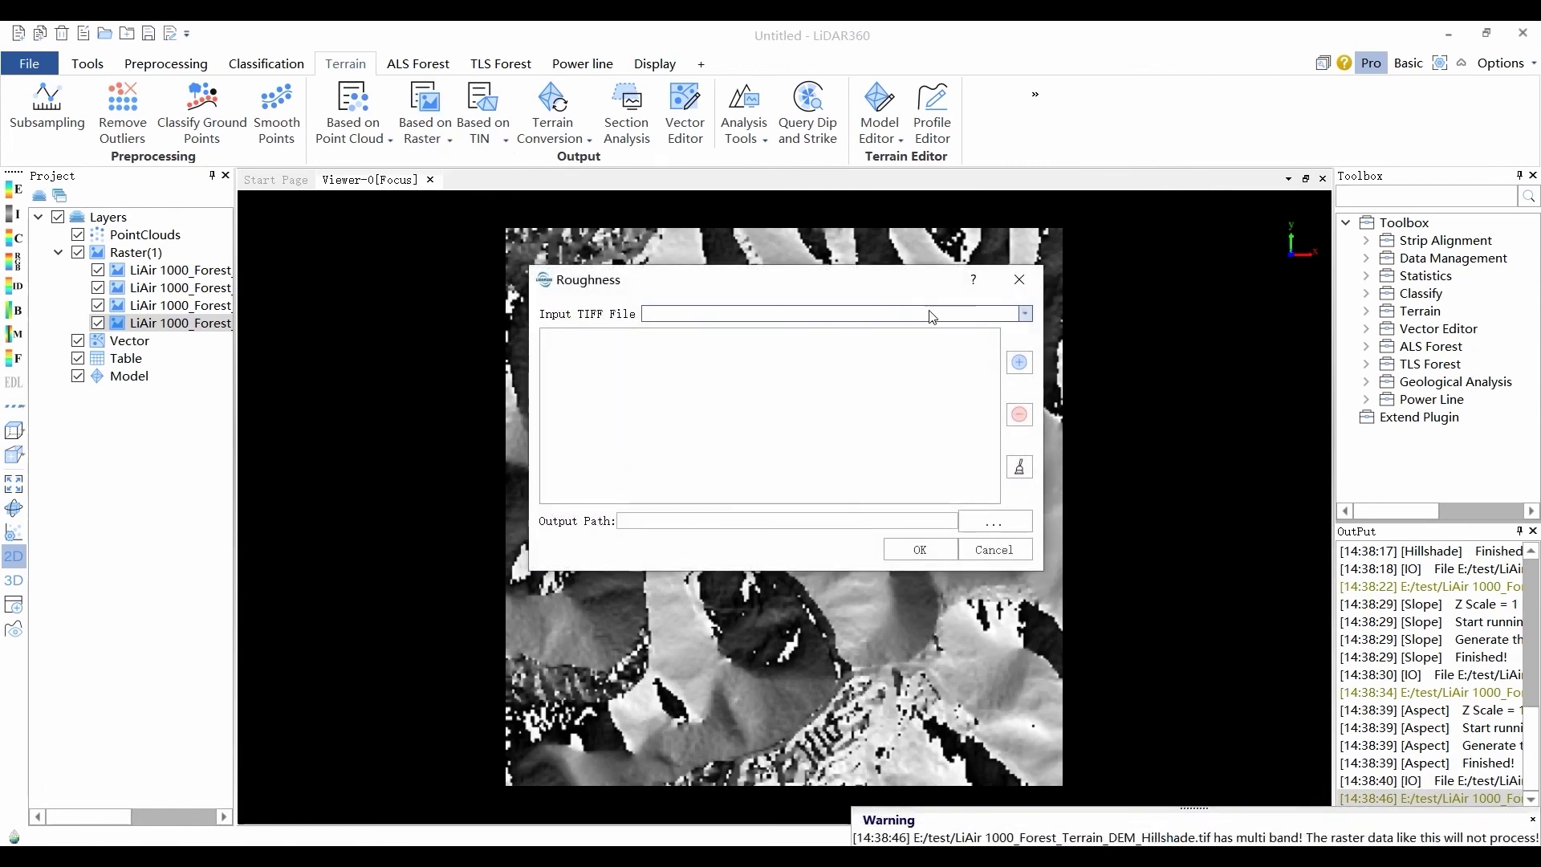
left_click(1025, 313)
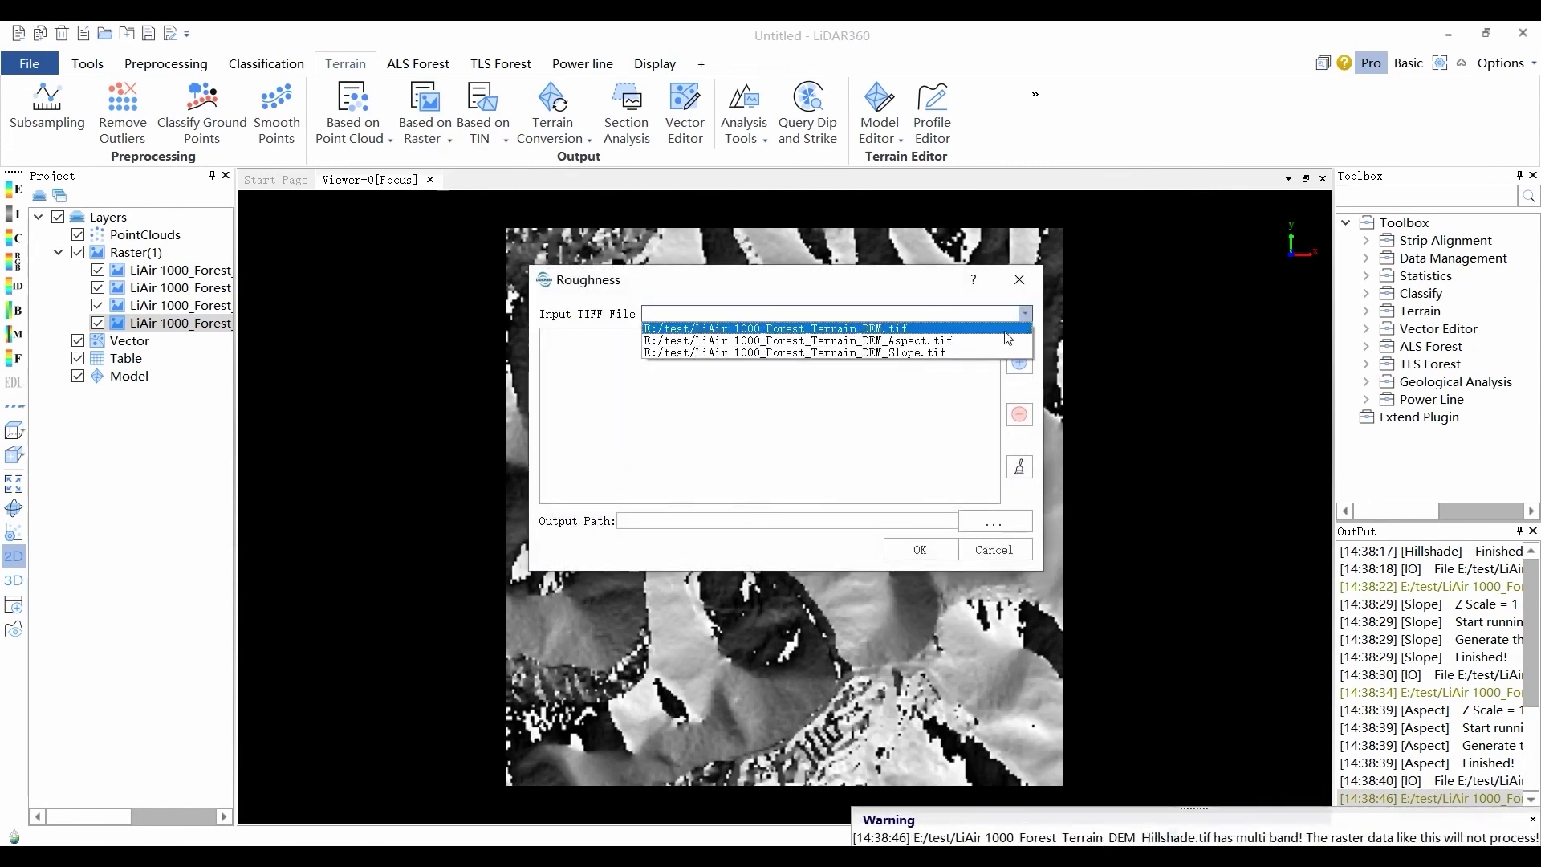
left_click(1020, 324)
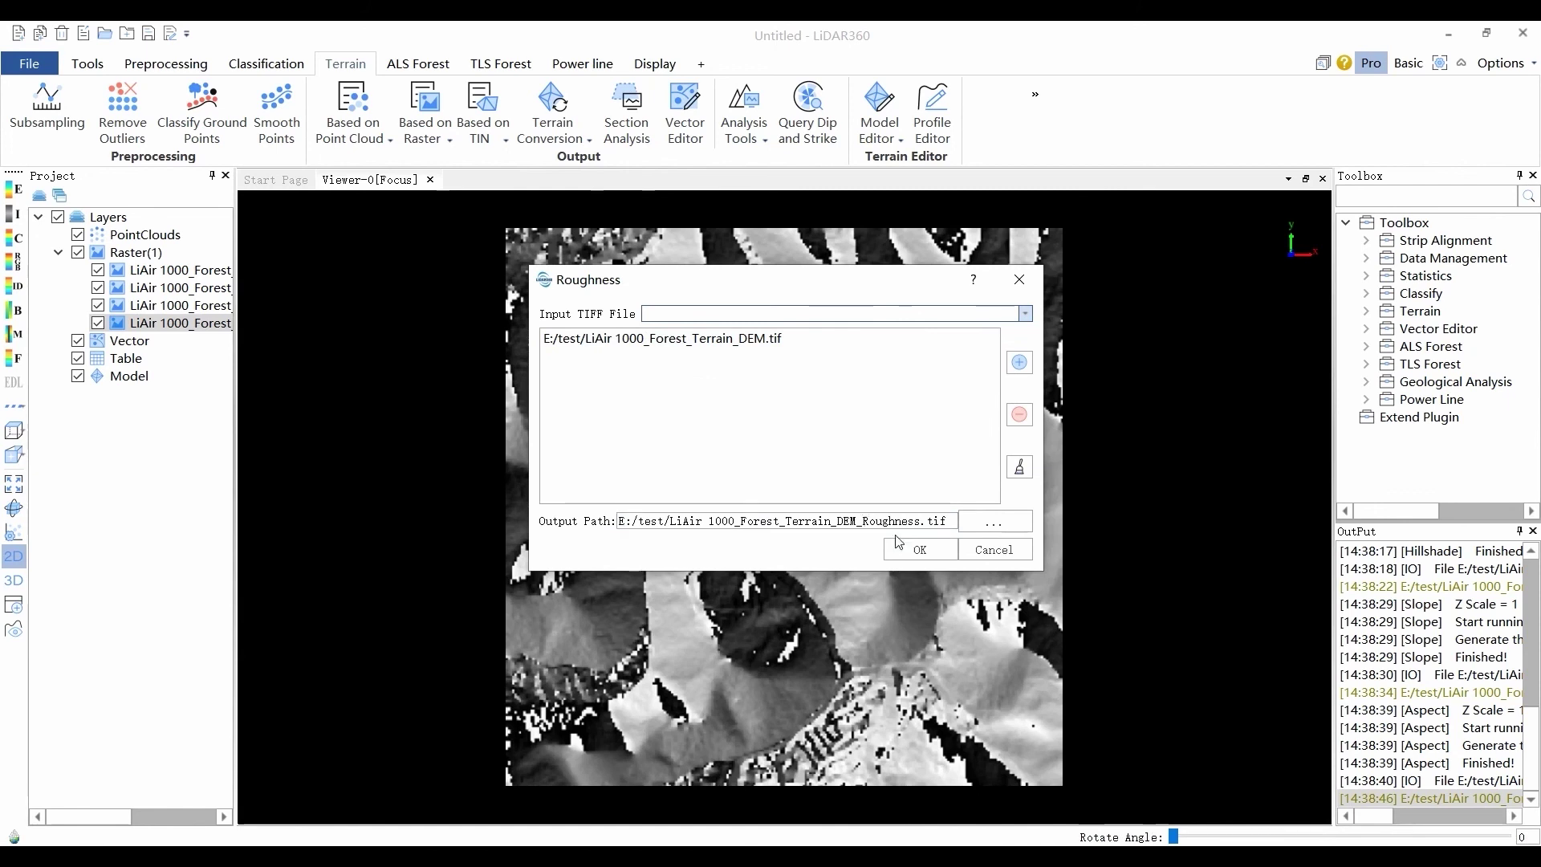
left_click(915, 549)
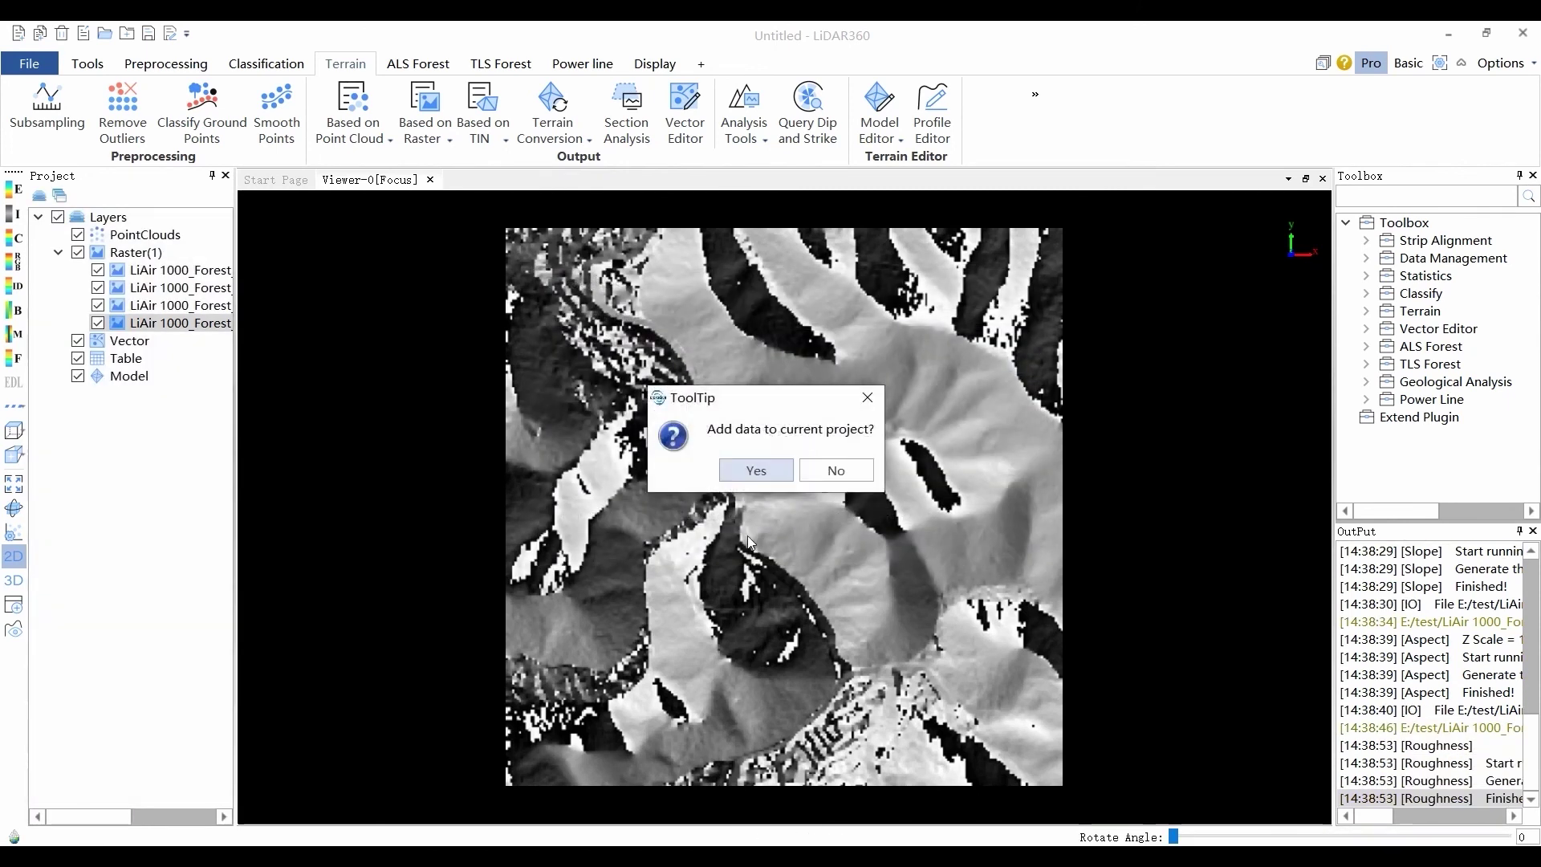
left_click(741, 470)
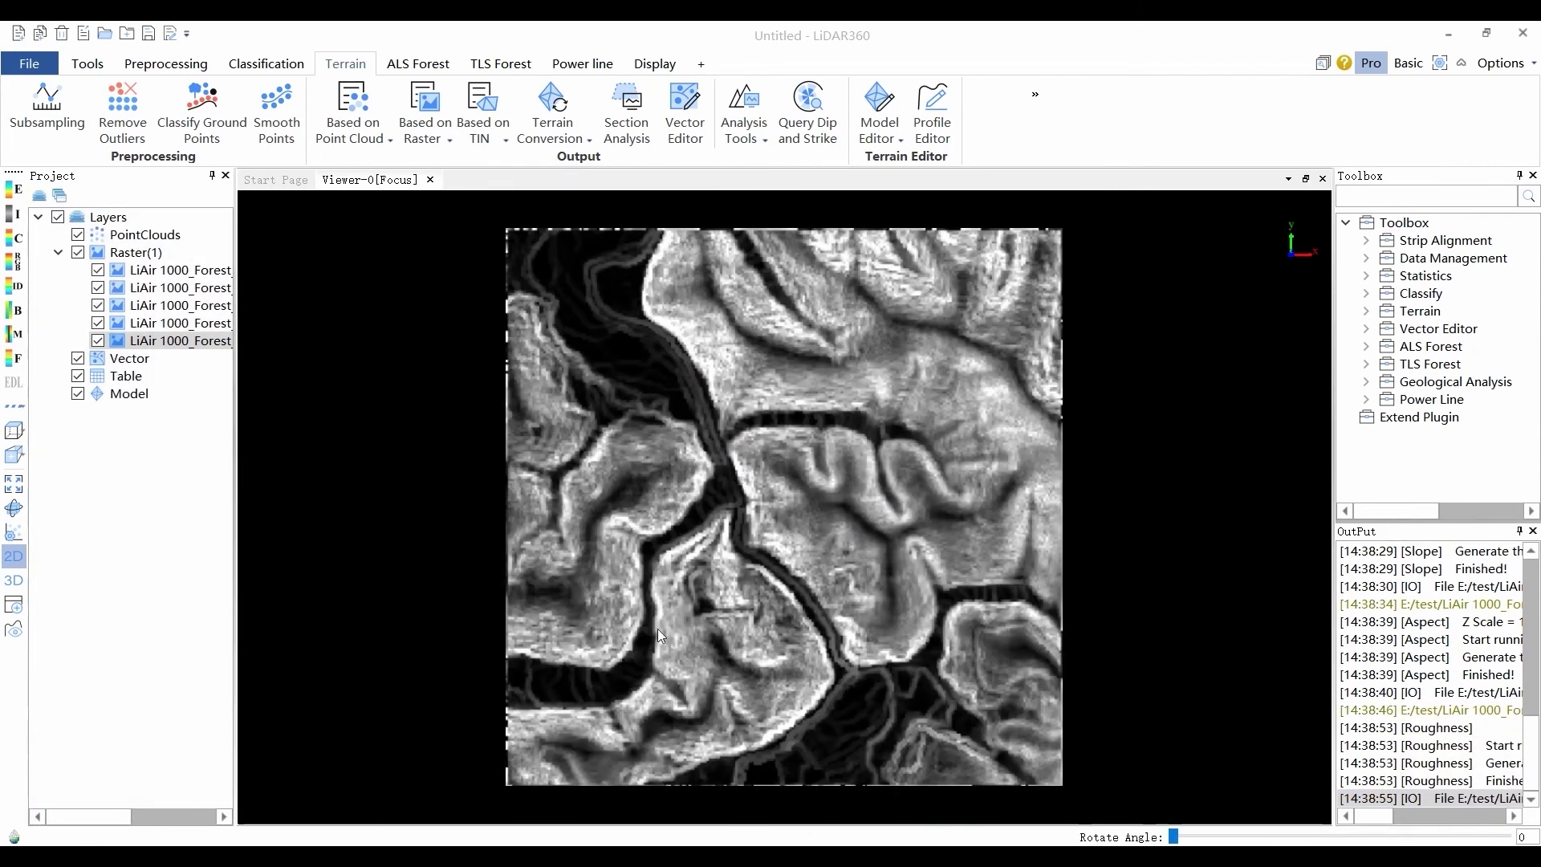